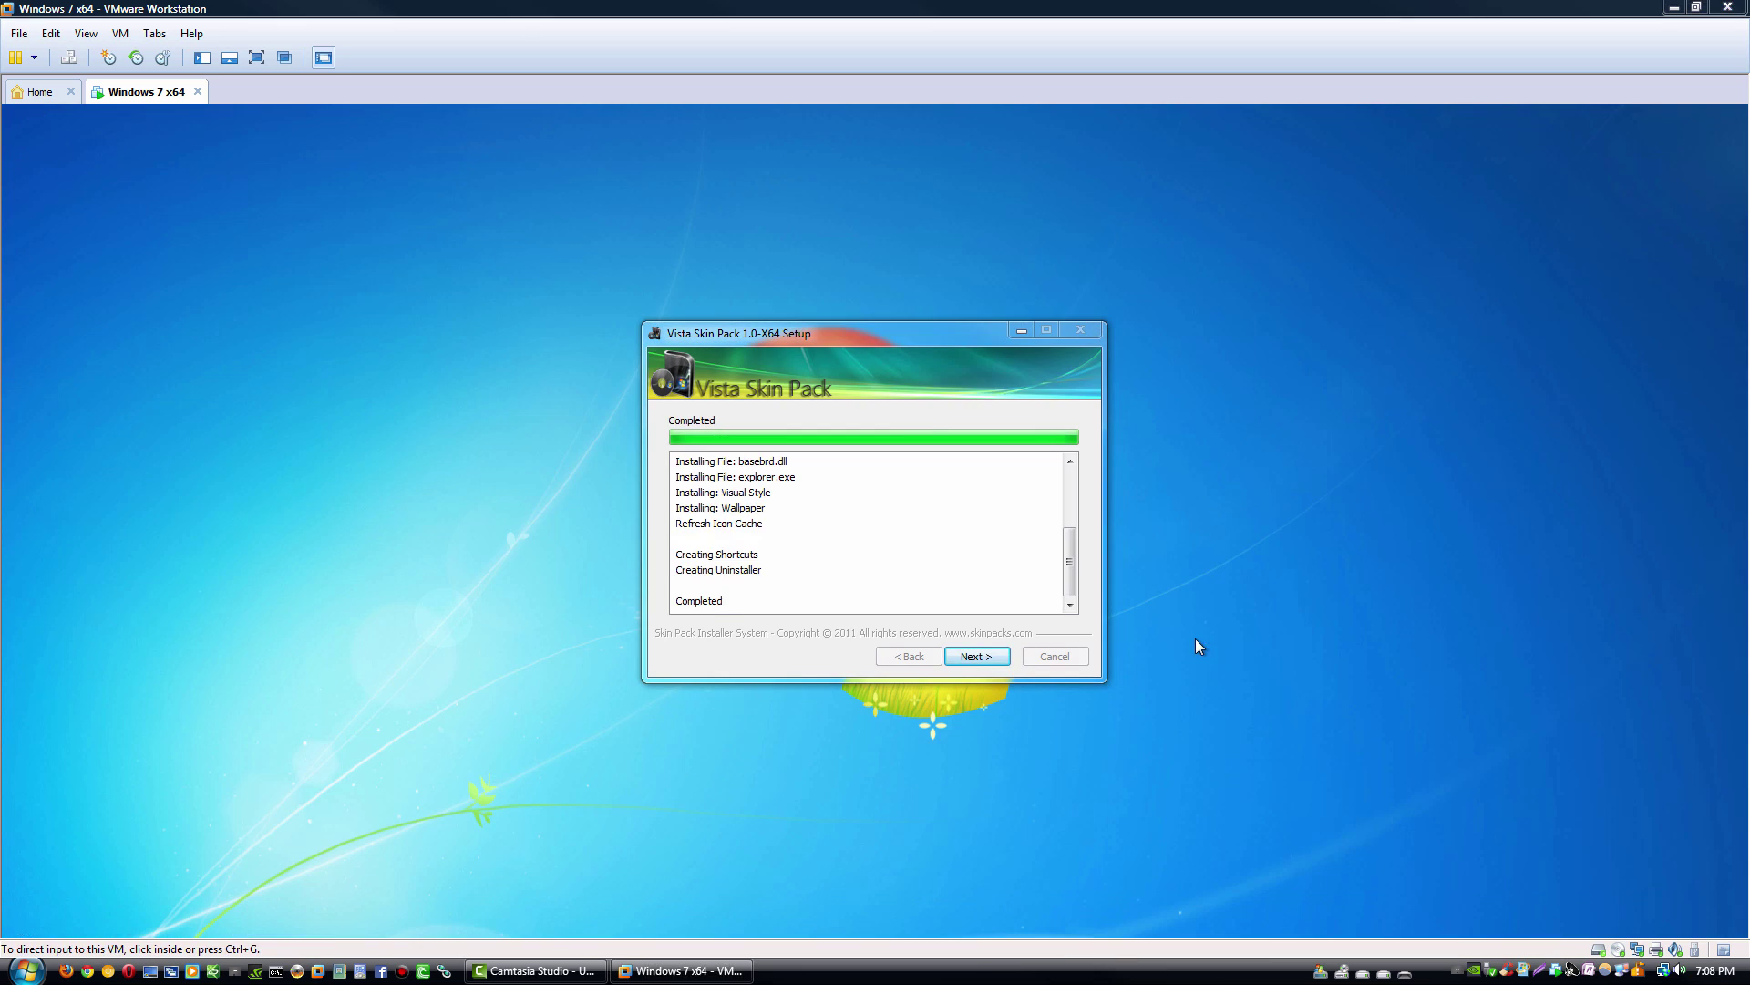
Step: Finish the Vista Skin Pack 1.0-X64 setup
left_click(978, 656)
left_click(977, 657)
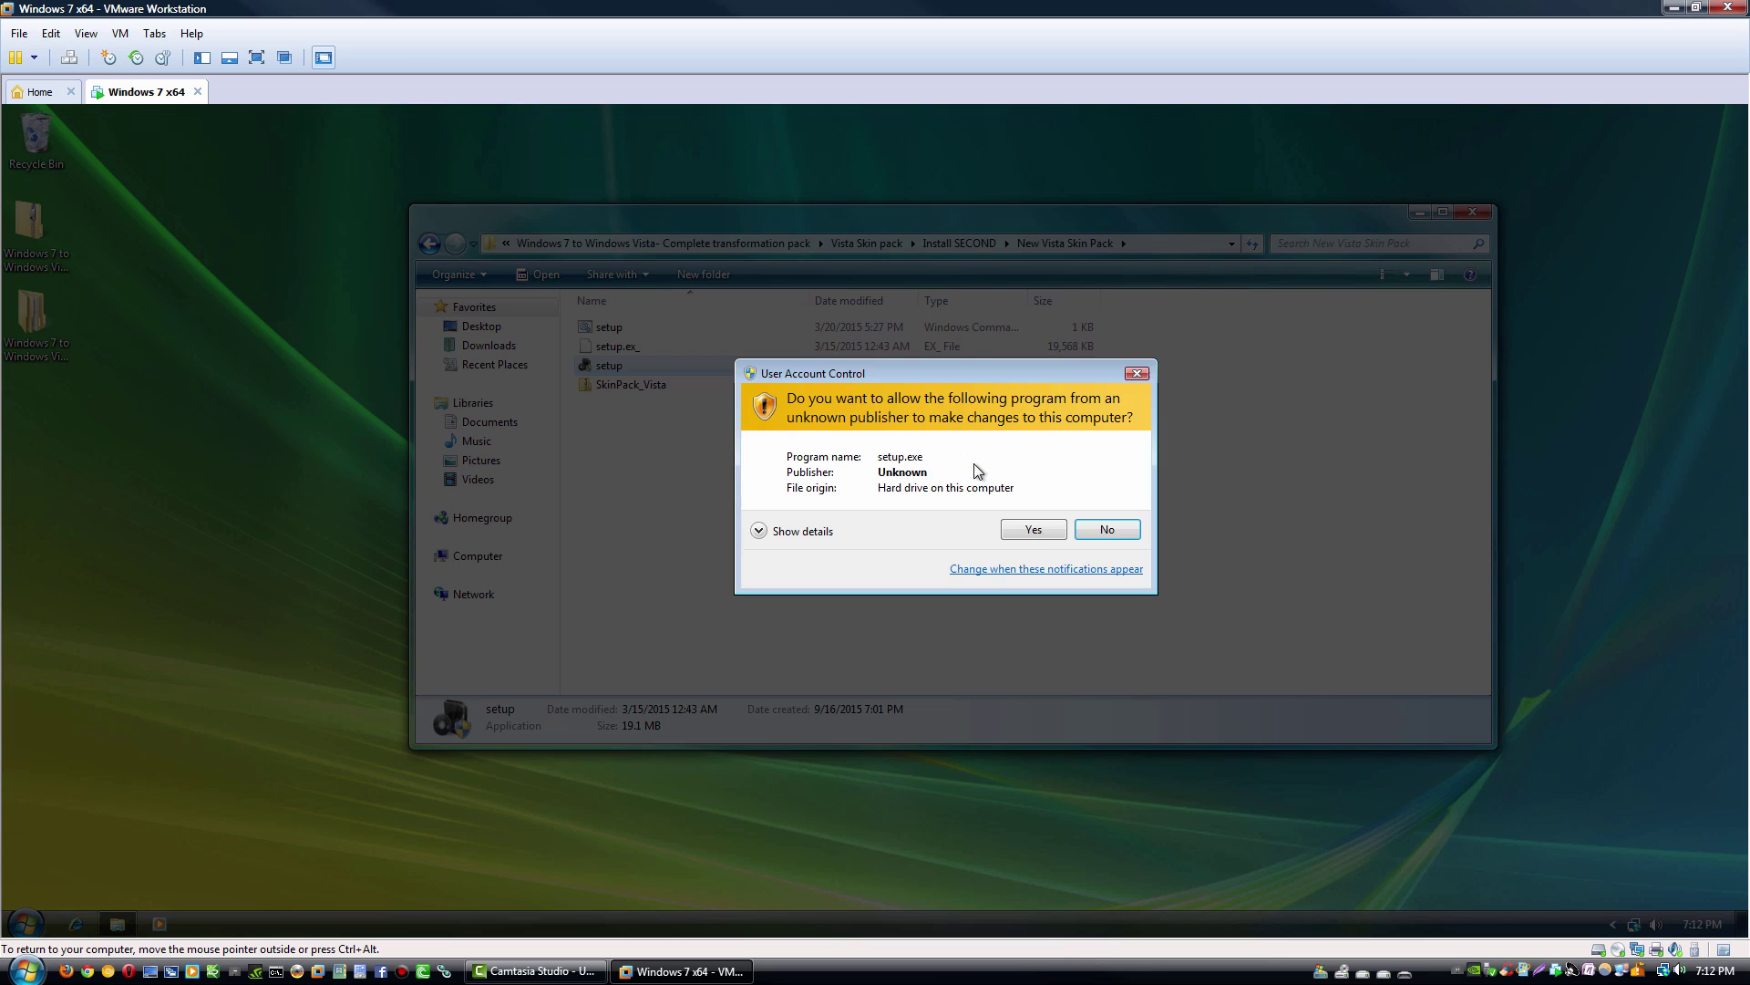
Step: Allow setup.exe from the New Vista Skin Pack folder to make changes and proceed through its installer
left_click(1033, 523)
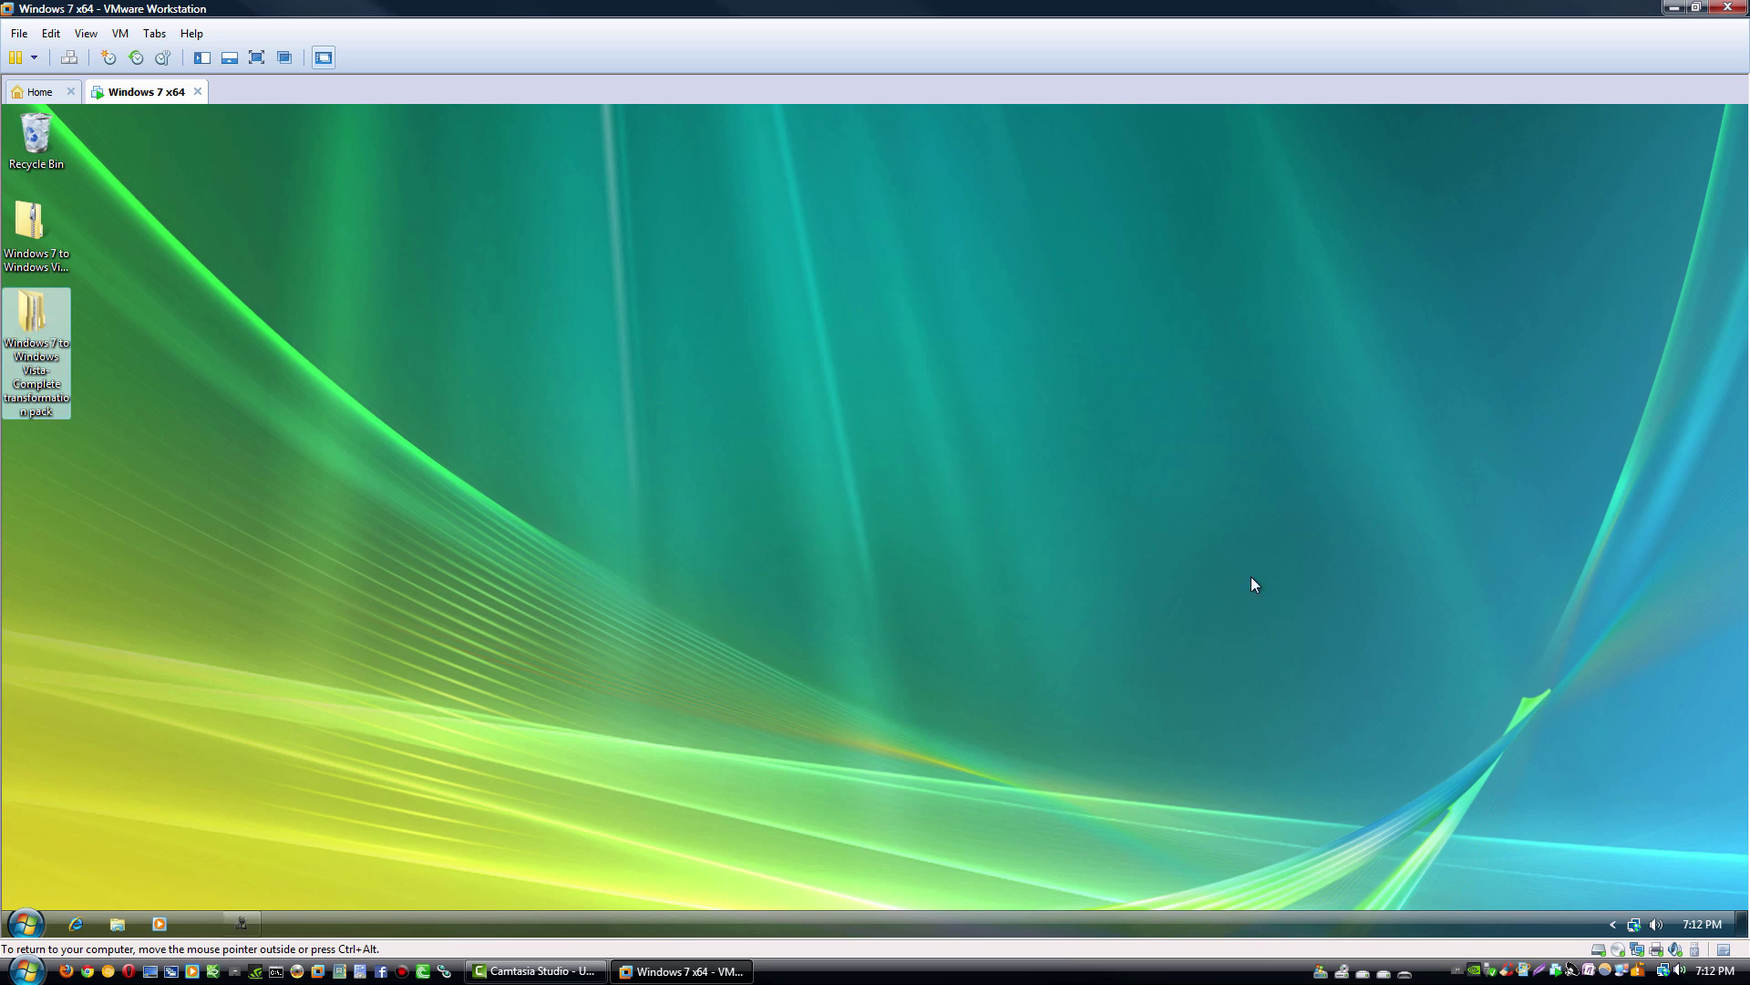
left_click(885, 604)
left_click(969, 656)
left_click(967, 658)
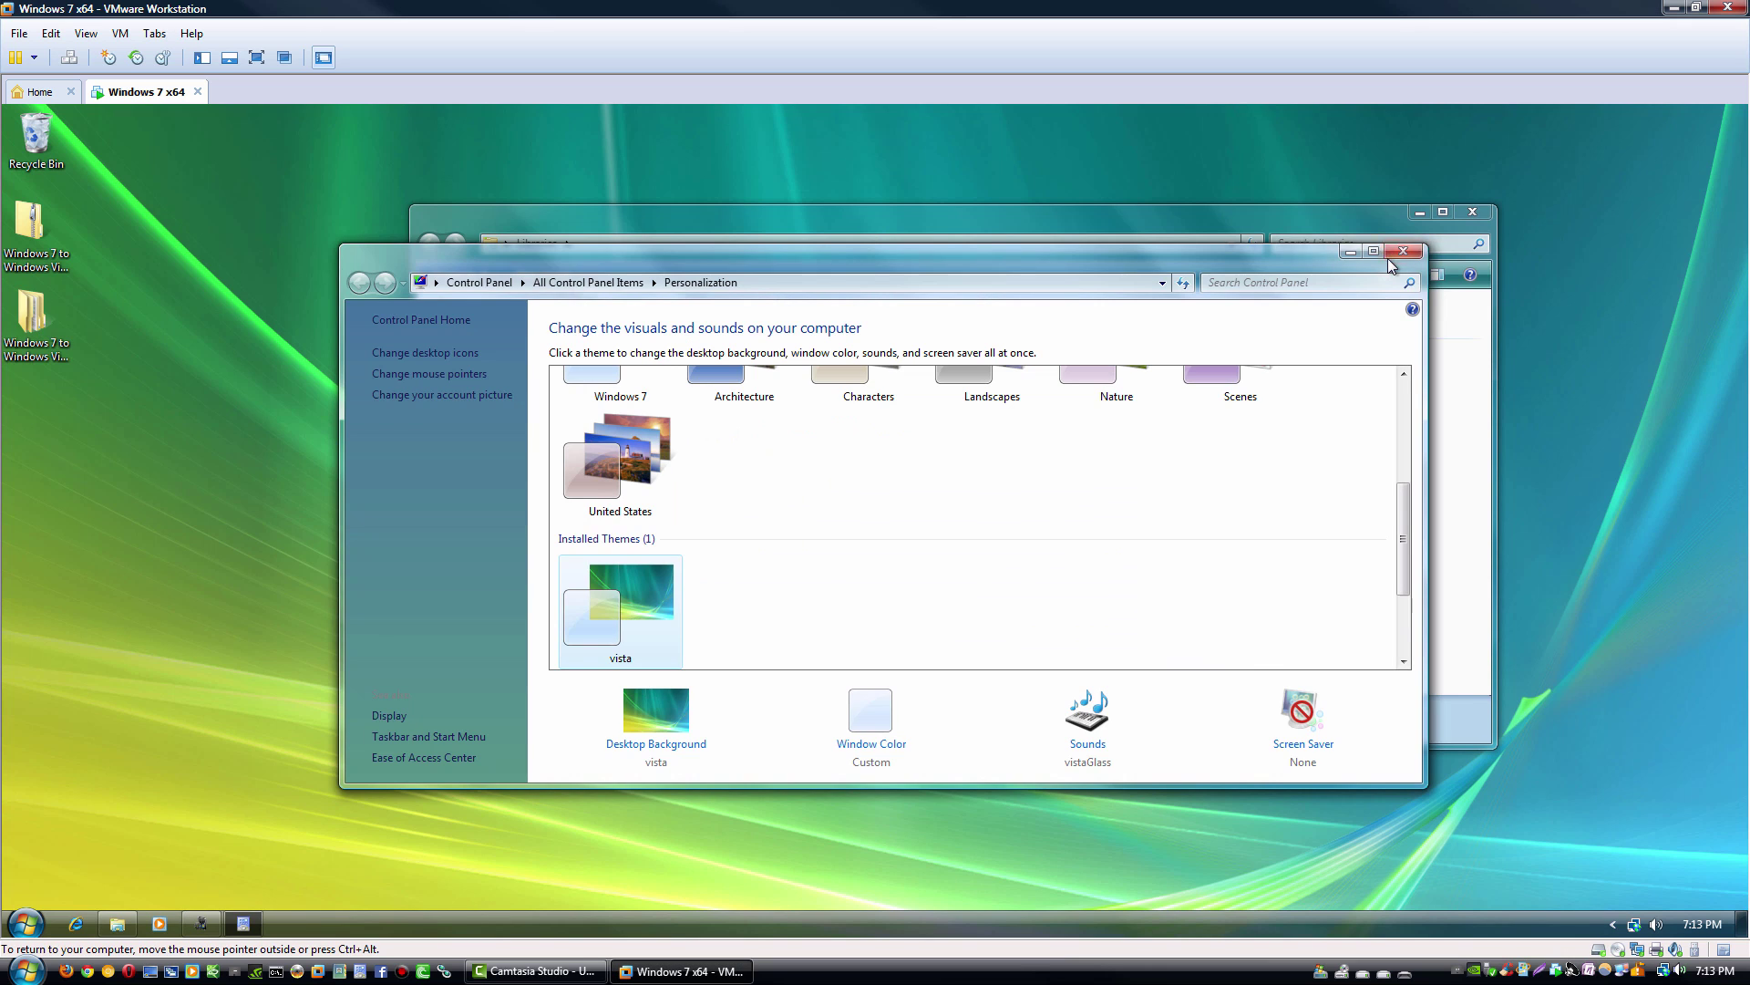
Step: Close the Personalization and folder windows and finish the SkinPack Vista setup
left_click(1403, 251)
left_click(1472, 212)
left_click(972, 657)
left_click(971, 656)
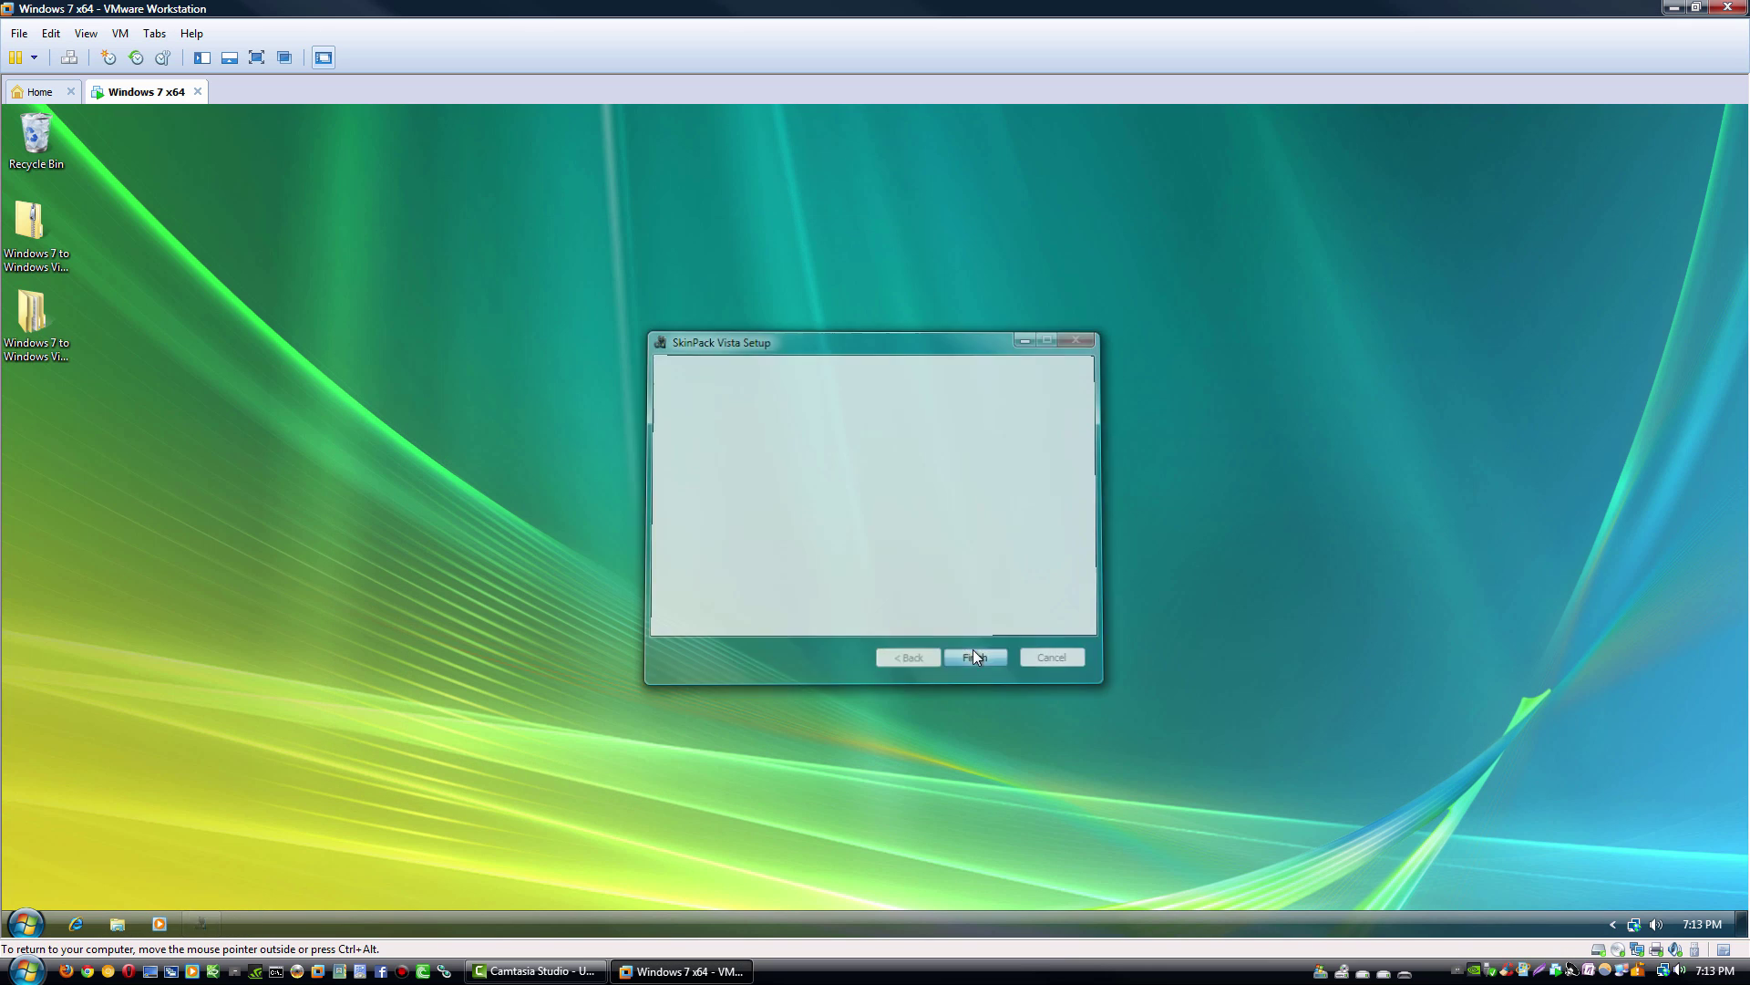
Step: Copy the Shell32.dll folder from Install SECOND in the transformation pack's Vista Skin pack folder
double_click(34, 319)
double_click(693, 327)
scroll(686, 470, "down", 2)
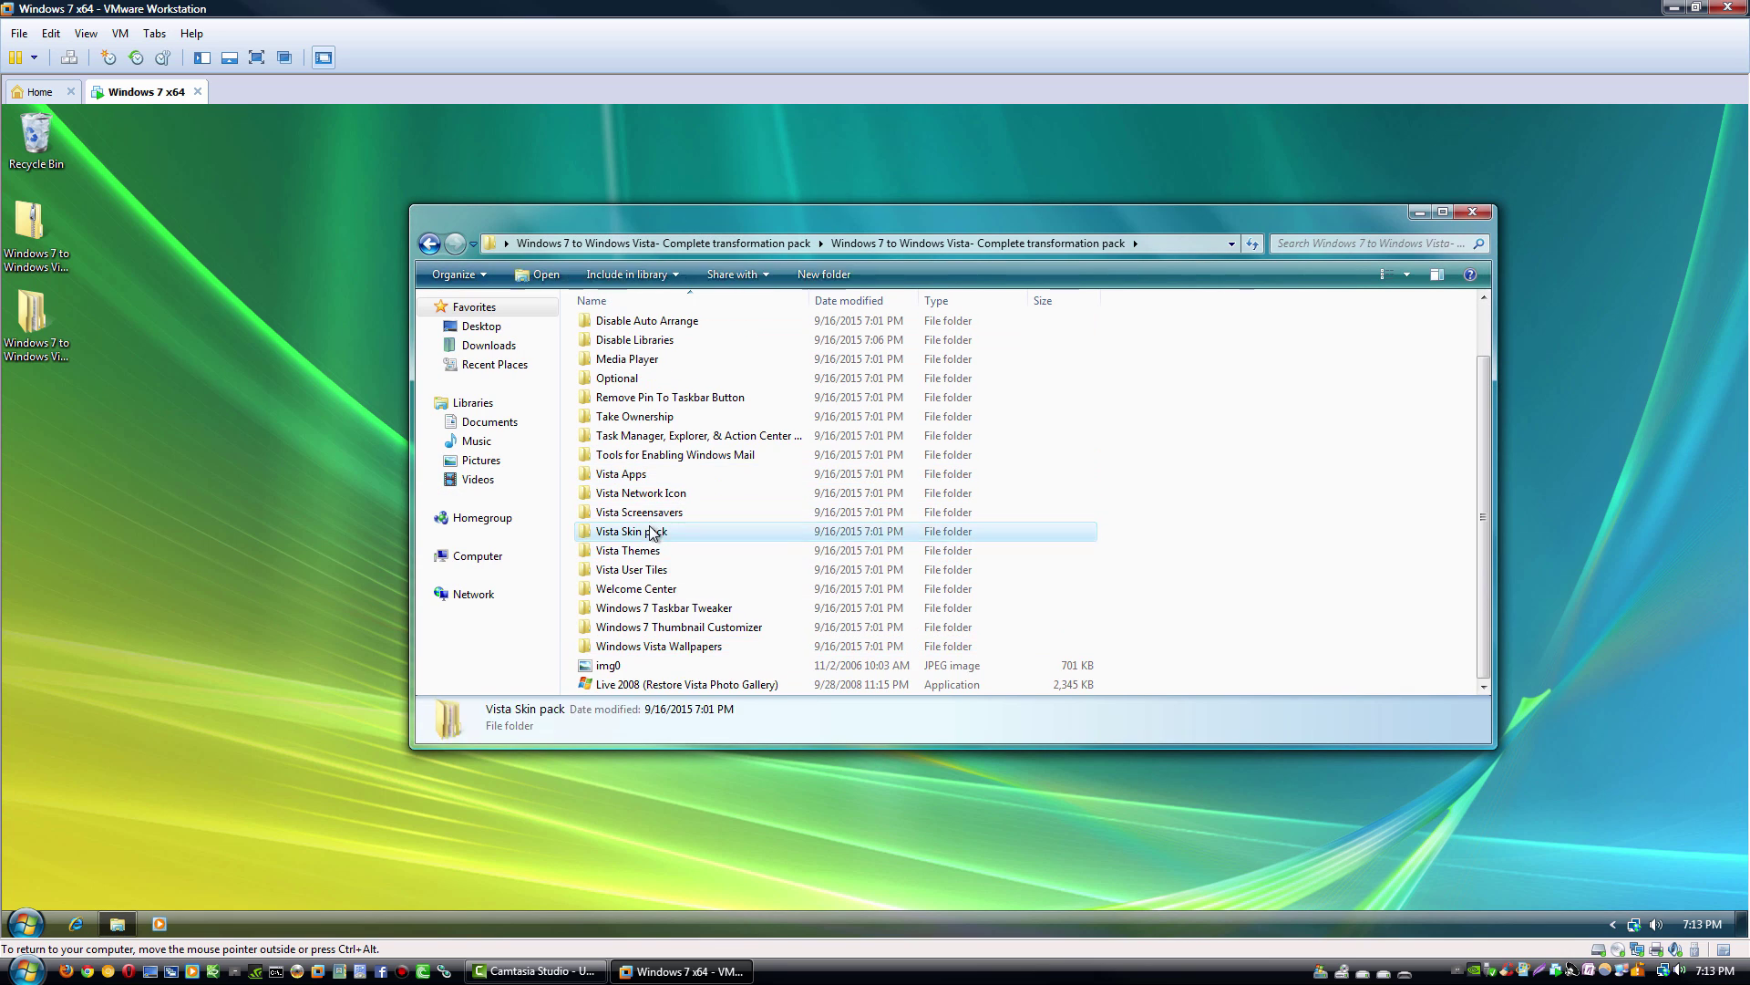
double_click(653, 533)
double_click(643, 345)
right_click(642, 353)
left_click(679, 624)
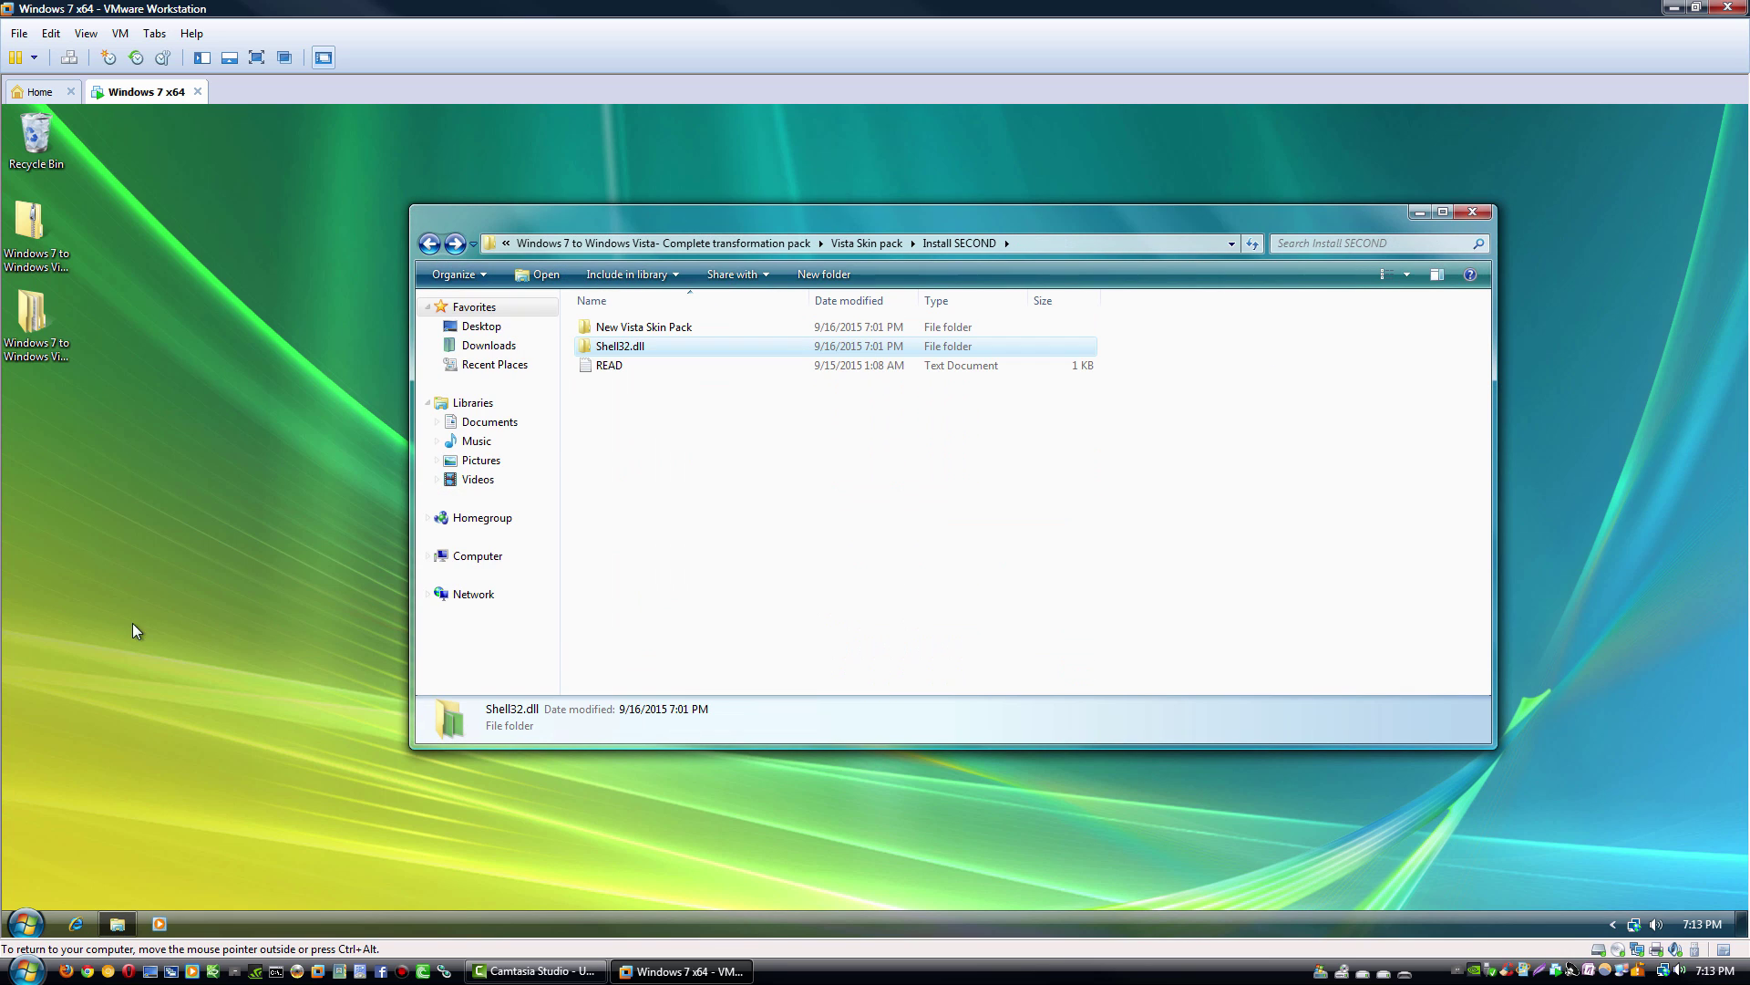
Step: Open the folder C:\Windows\Resources\Themes\Vista in a separate window
left_click(26, 923)
left_click(276, 698)
double_click(673, 367)
double_click(660, 448)
scroll(656, 621, "down", 7)
double_click(649, 591)
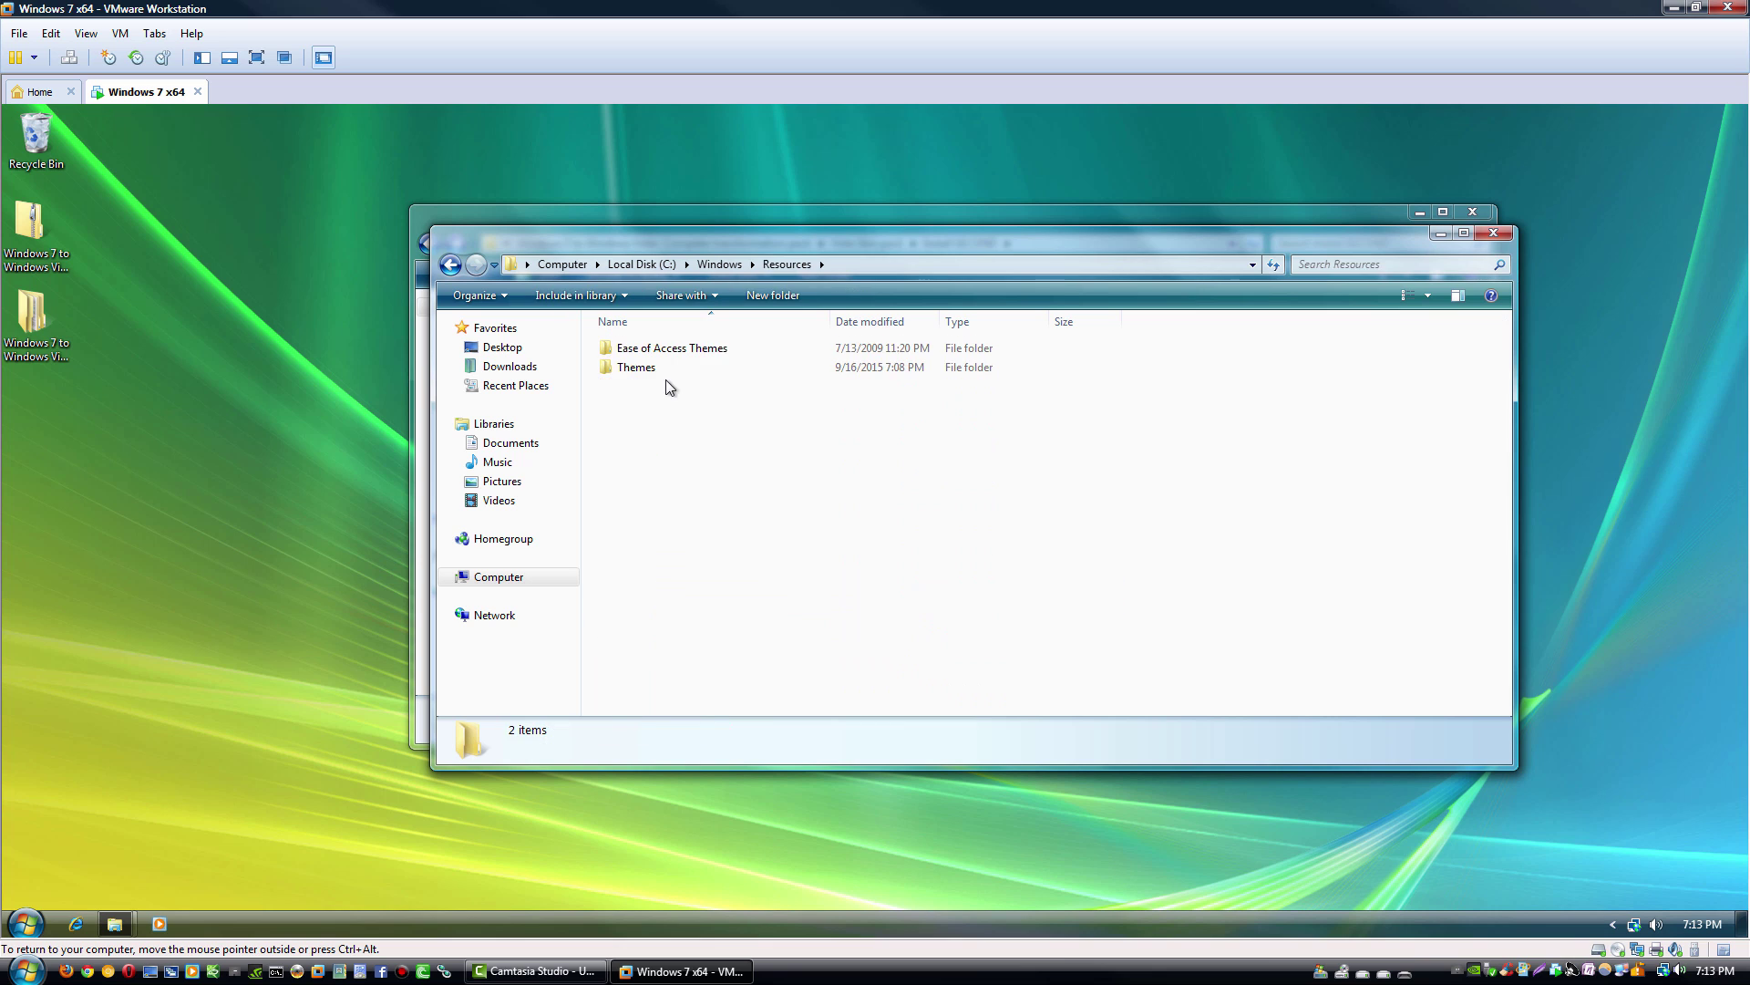
double_click(627, 348)
double_click(628, 368)
left_click(450, 265)
left_click(450, 264)
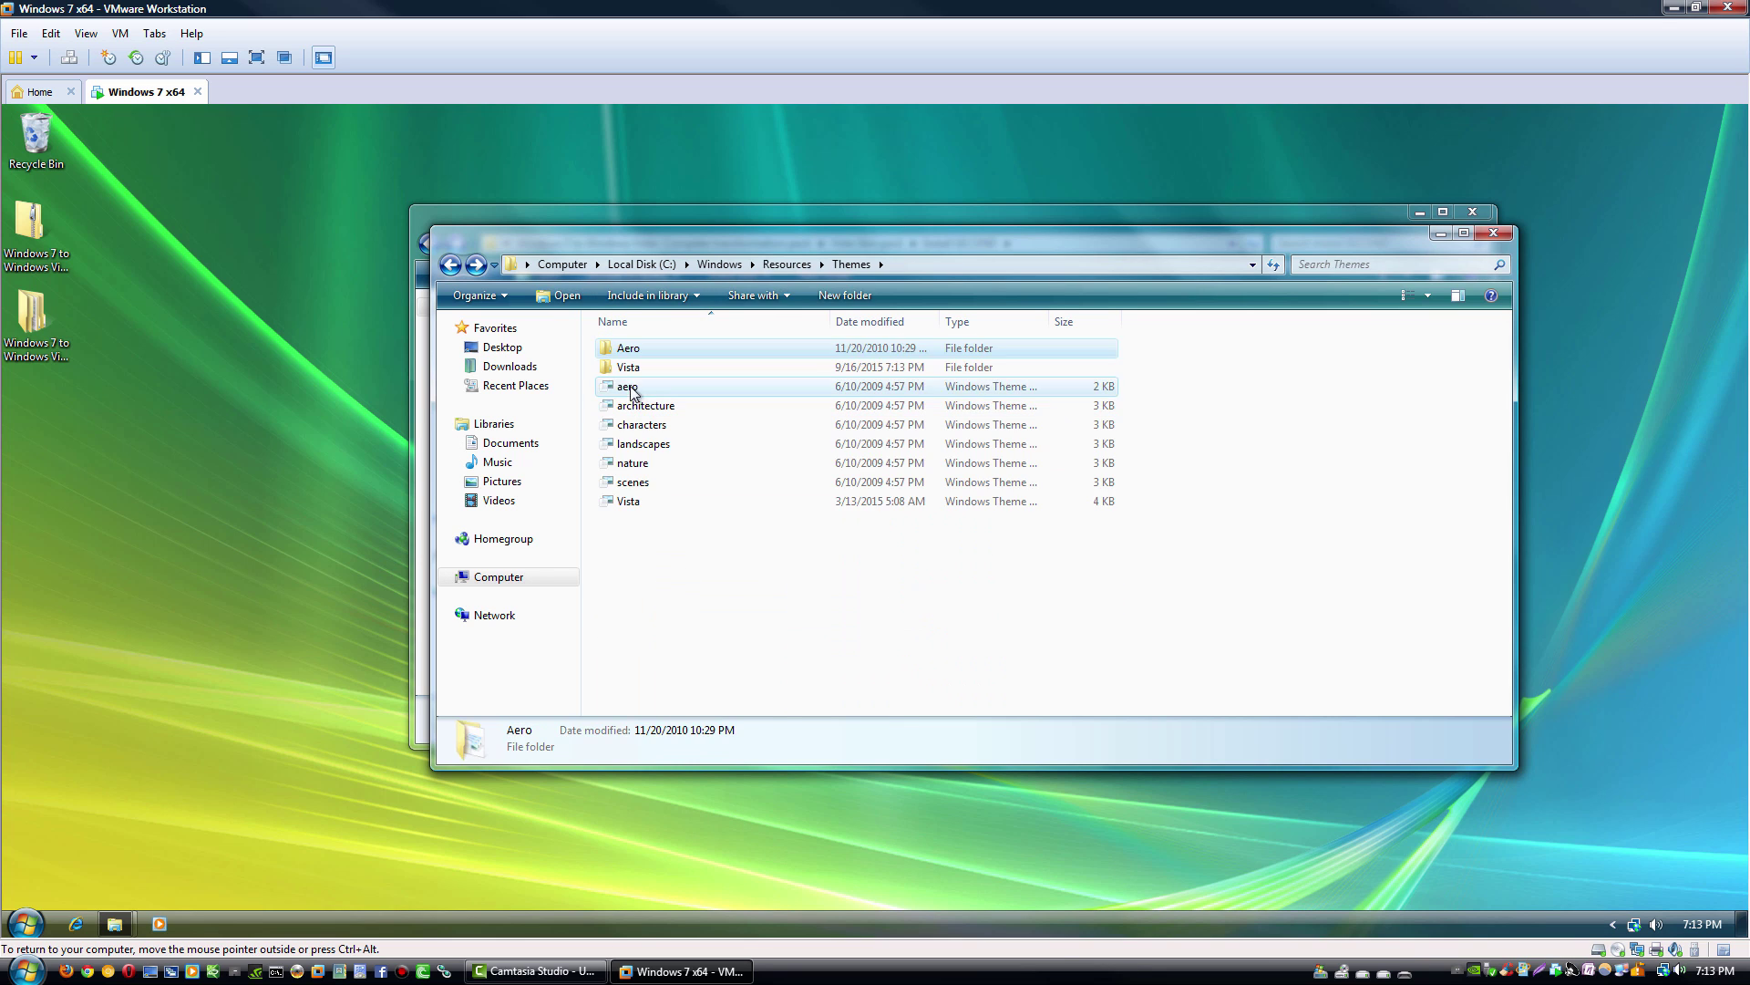
double_click(628, 367)
Step: Paste the Shell32.dll folder into the Vista theme folder, merging it and replacing the existing files
right_click(641, 603)
left_click(682, 727)
left_click(946, 697)
left_click(785, 711)
left_click(793, 383)
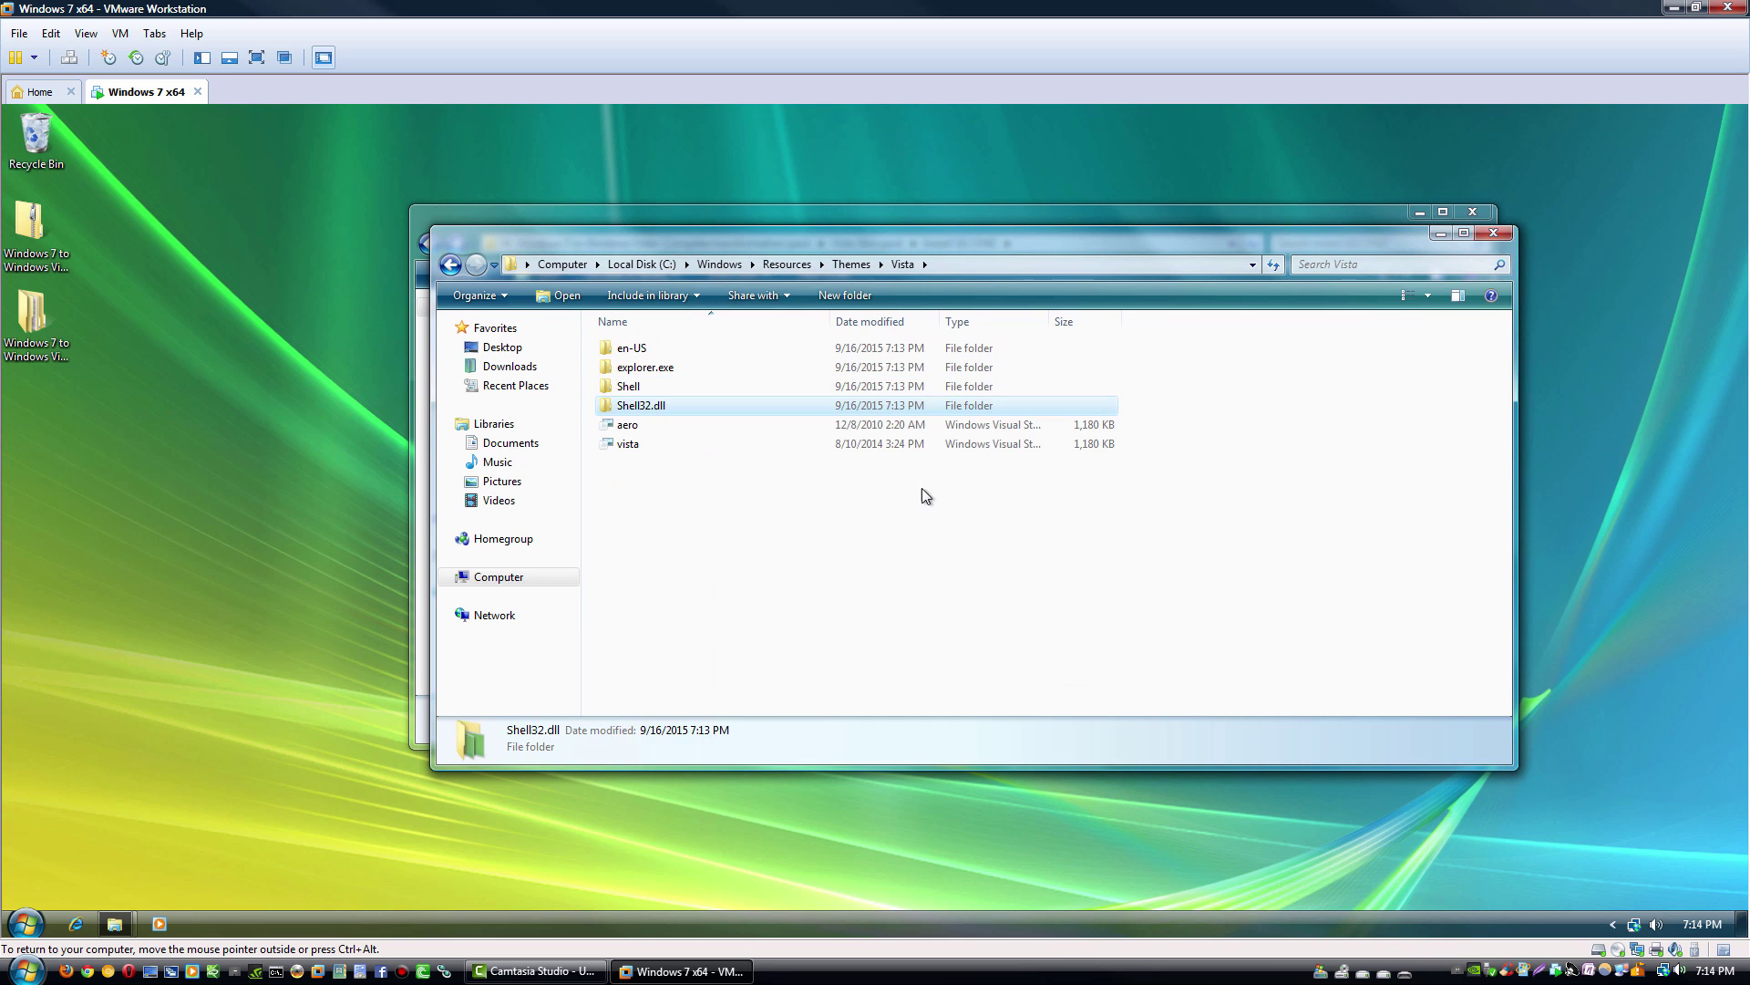
Step: Close the Vista theme folder window to return to the transformation pack's Install SECOND folder
left_click(926, 496)
left_click(25, 924)
left_click(294, 731)
left_click(1404, 251)
left_click(1494, 232)
Step: Copy the Aero 6000 folder and the aero 6000 and basic 6000 theme files from the pack's Vista Themes folder
left_click(429, 244)
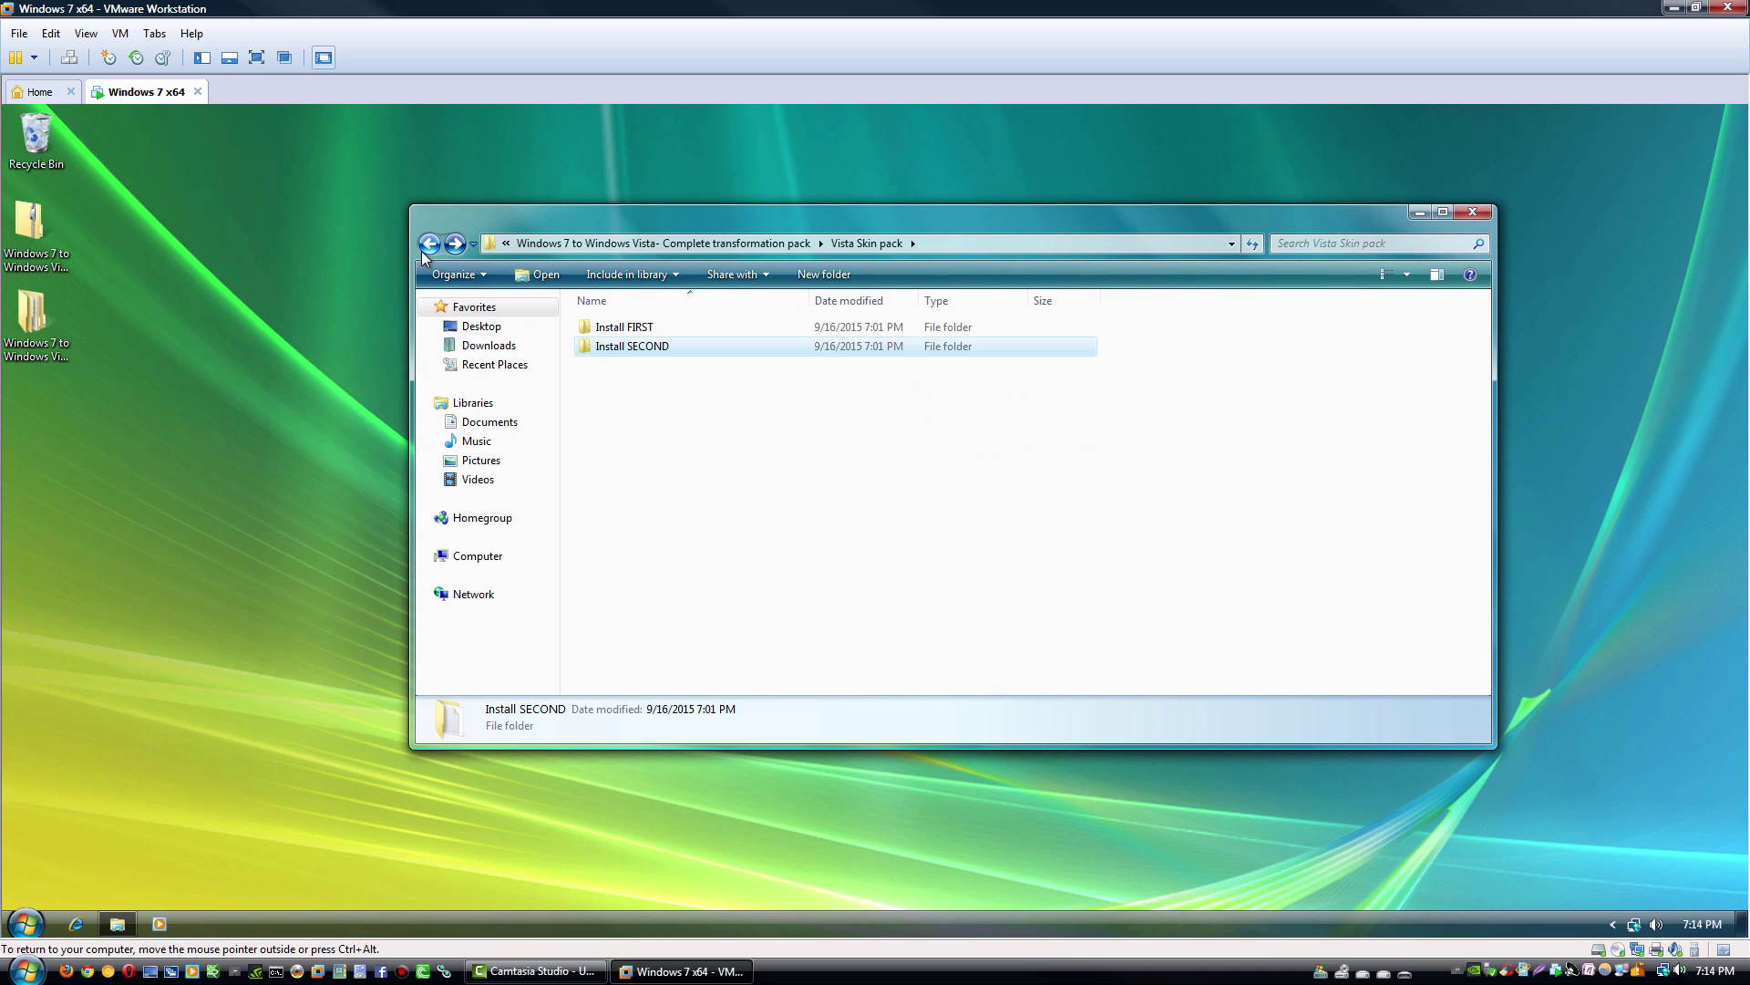
left_click(430, 243)
right_click(633, 616)
double_click(632, 615)
left_click_drag(693, 484, 640, 331)
right_click(640, 332)
left_click(679, 528)
Step: Paste the copied Aero 6000 folder and theme files into C:\Windows\Resources\Themes
left_click(25, 923)
left_click(291, 695)
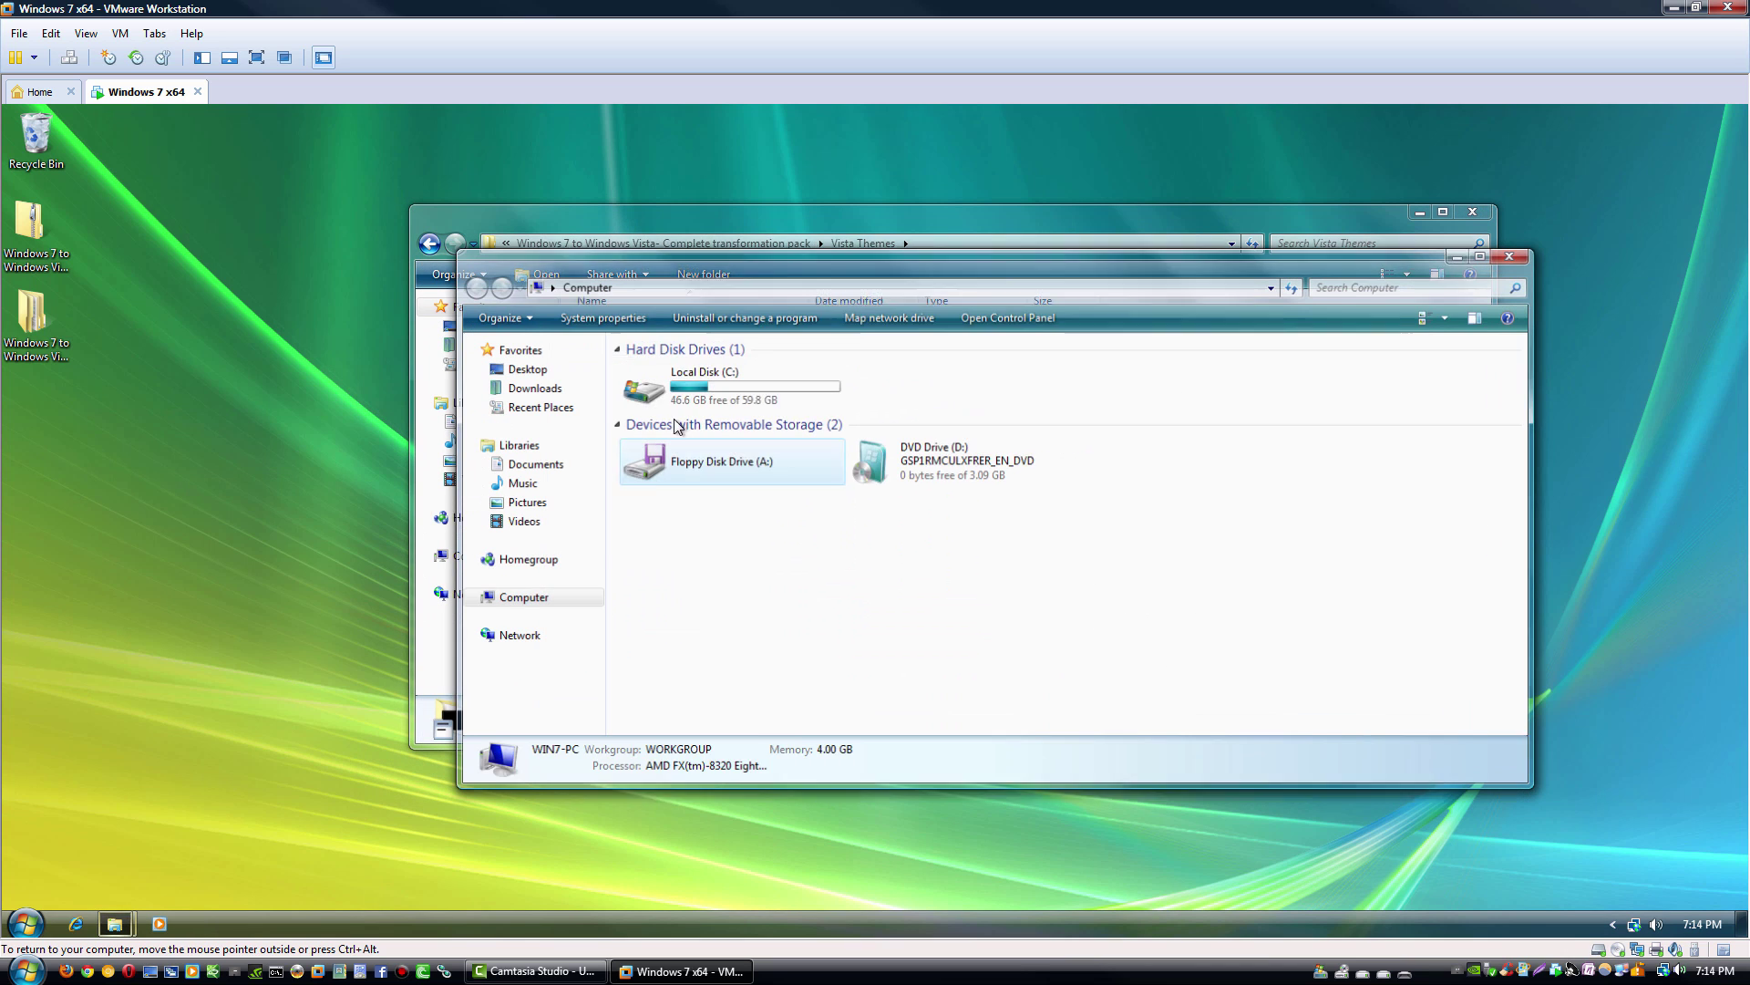
double_click(675, 388)
double_click(671, 449)
scroll(669, 583, "down", 3)
double_click(664, 673)
double_click(672, 393)
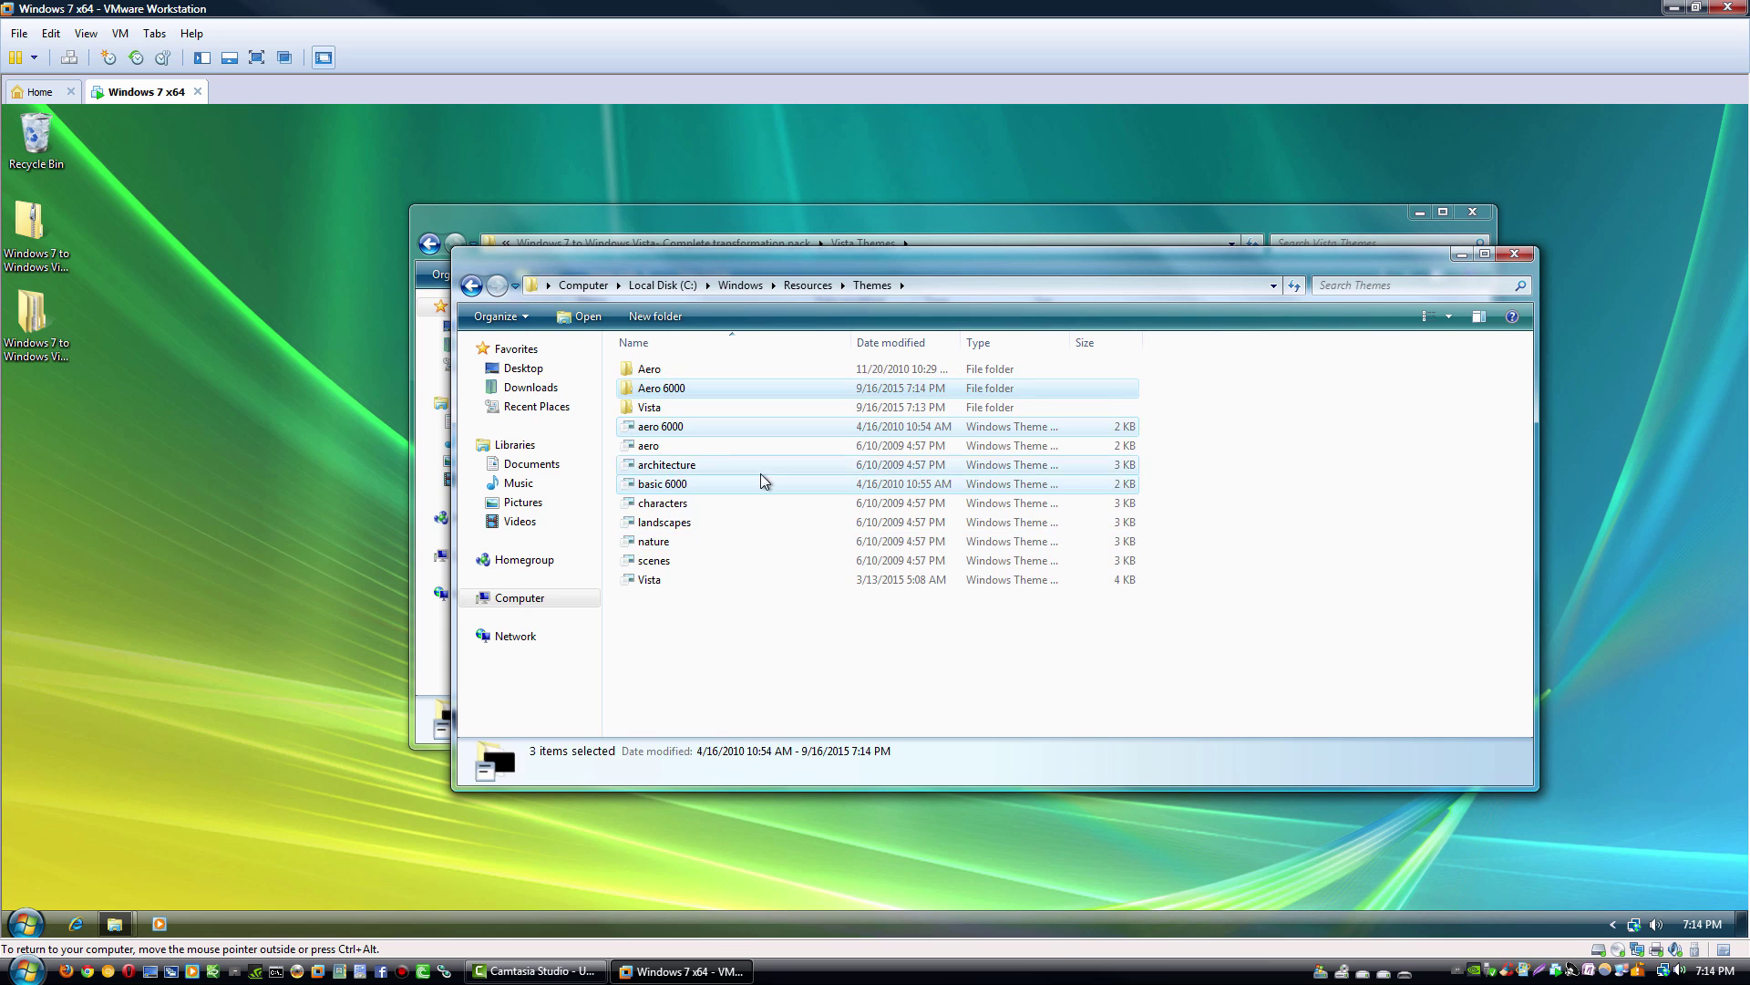
Step: Apply the aero 6000 theme and close the Themes folder window
double_click(672, 428)
left_click(1405, 256)
left_click(1514, 254)
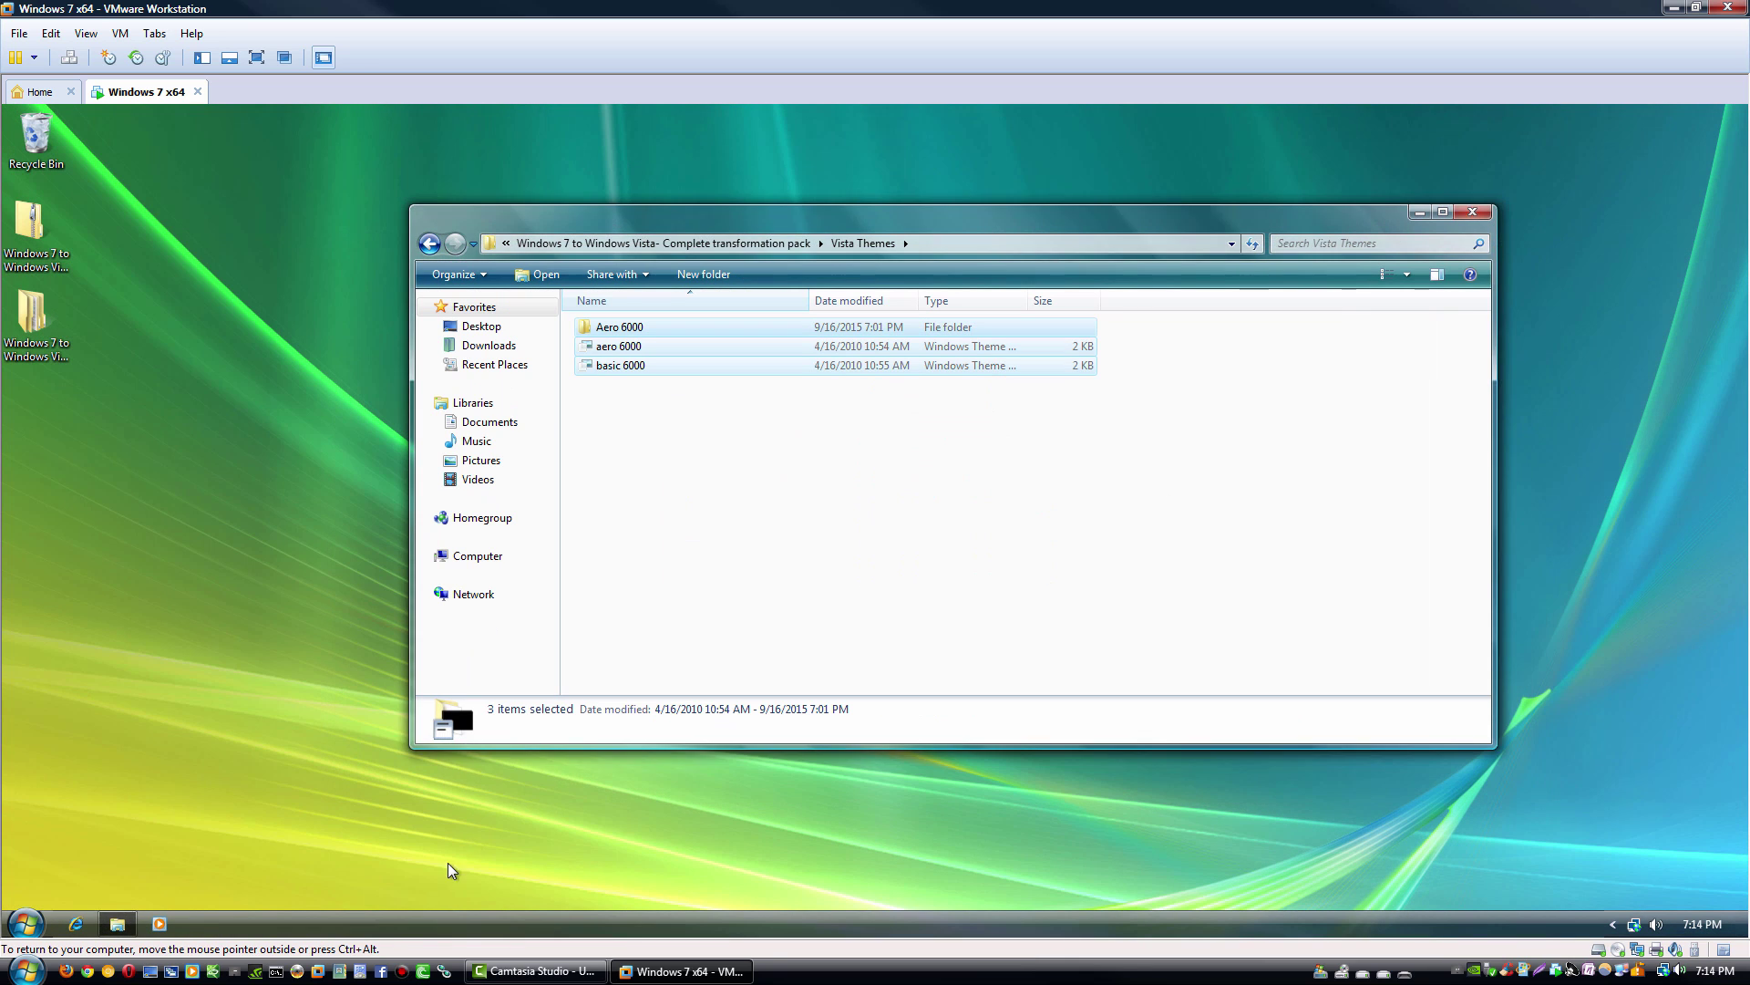
Step: Change the taskbar properties so that open windows show as labelled buttons
right_click(389, 925)
left_click(433, 914)
left_click(190, 882)
Step: Unpin Windows Explorer, Internet Explorer and the media player from the taskbar
right_click(167, 927)
left_click(166, 858)
right_click(78, 925)
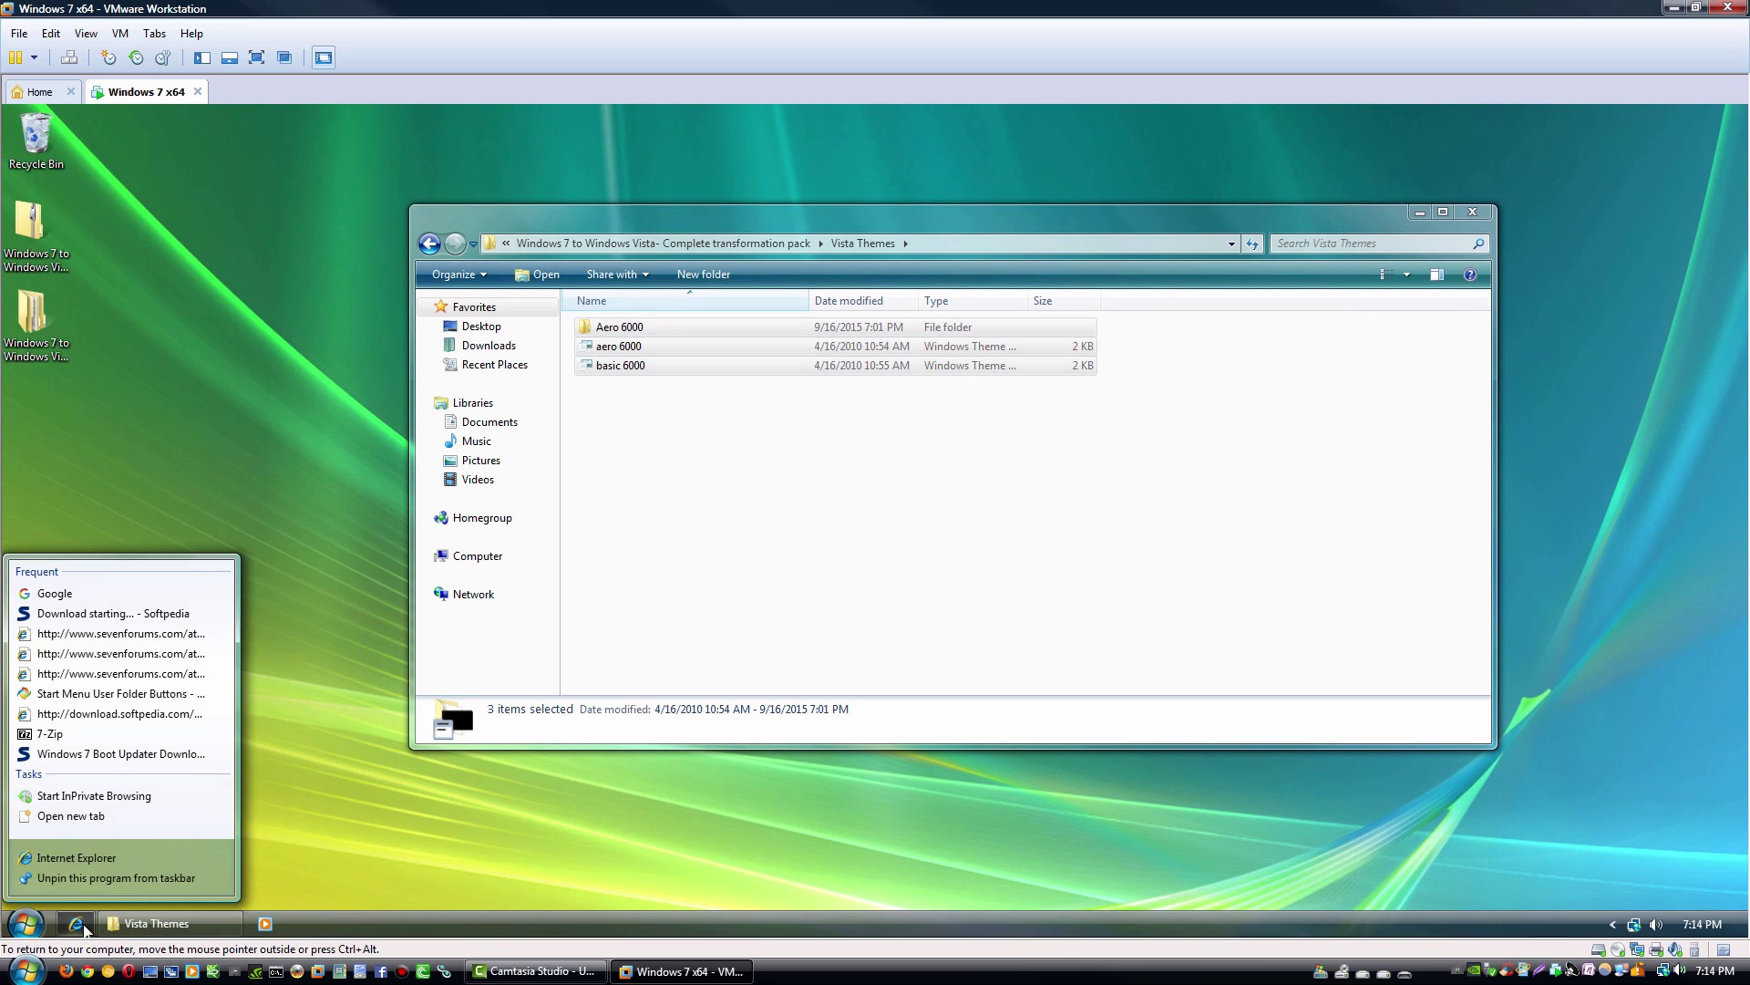
left_click(89, 880)
right_click(224, 925)
left_click(222, 882)
Step: Add a new taskbar toolbar for the folder C:\Users\Win7\AppData\Roaming\Microsoft\Internet Explorer\Quick Launch
right_click(222, 916)
mouse_move(290, 740)
left_click(532, 830)
type("C:\\")
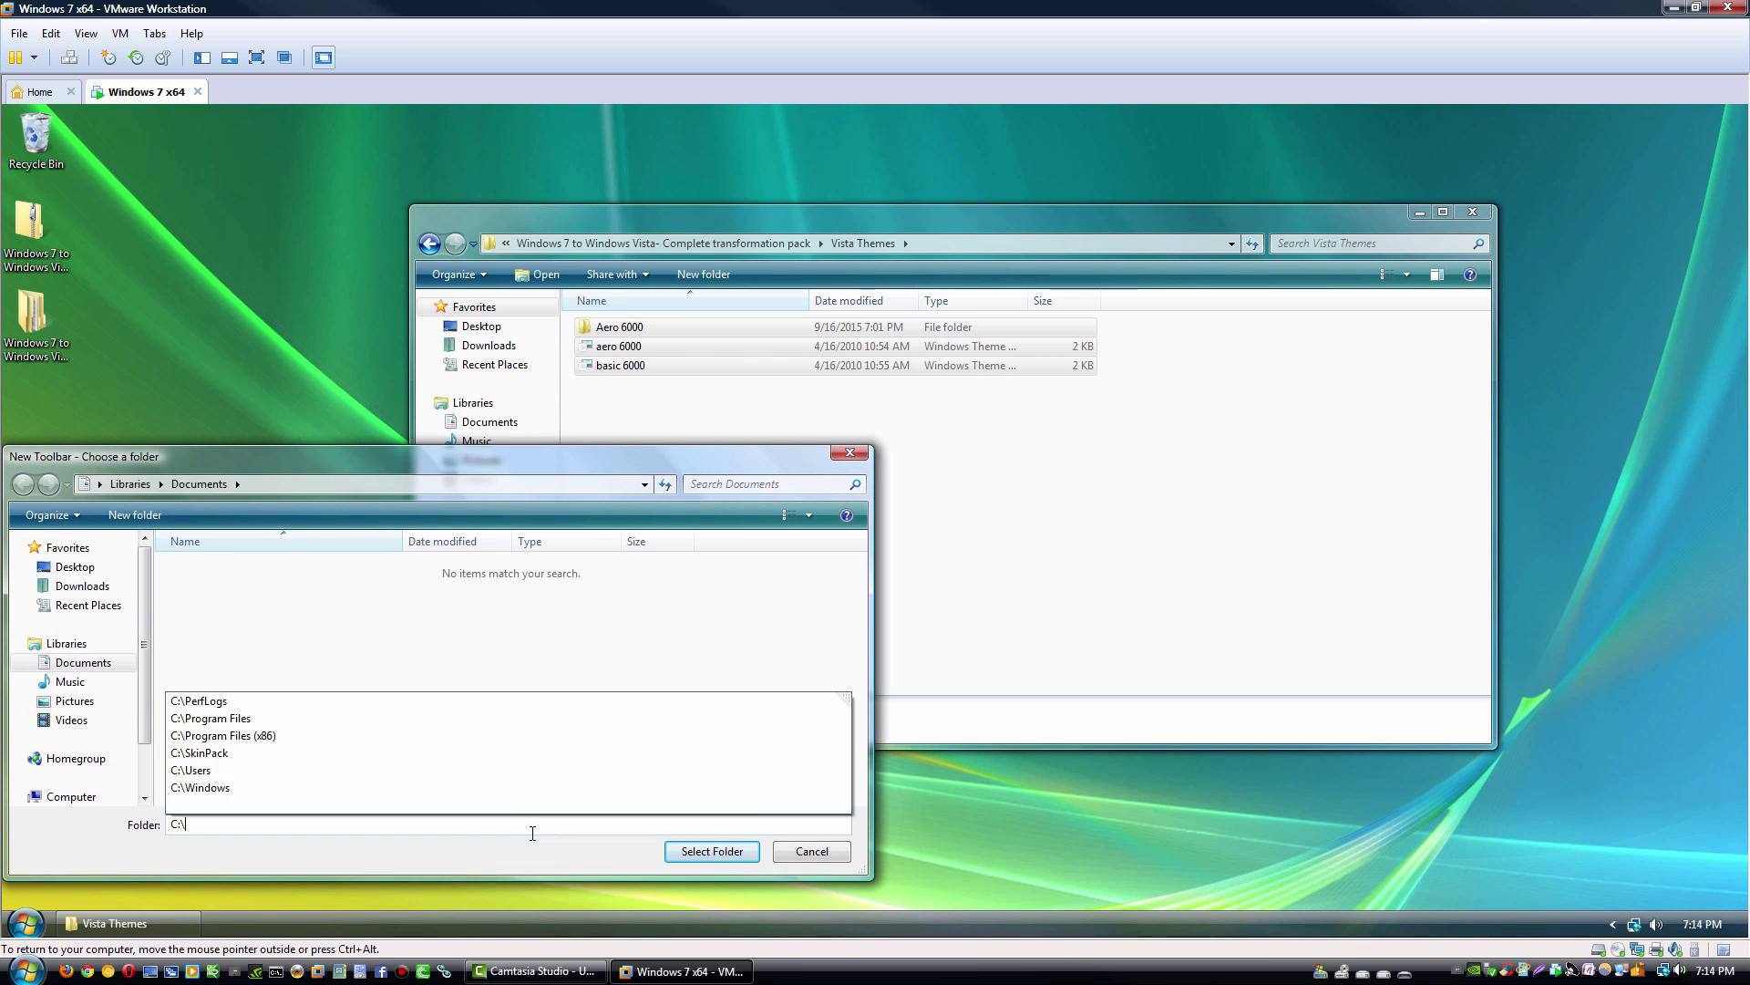
type("Users\\Win7\\Appdata\\Roaming\\Mi")
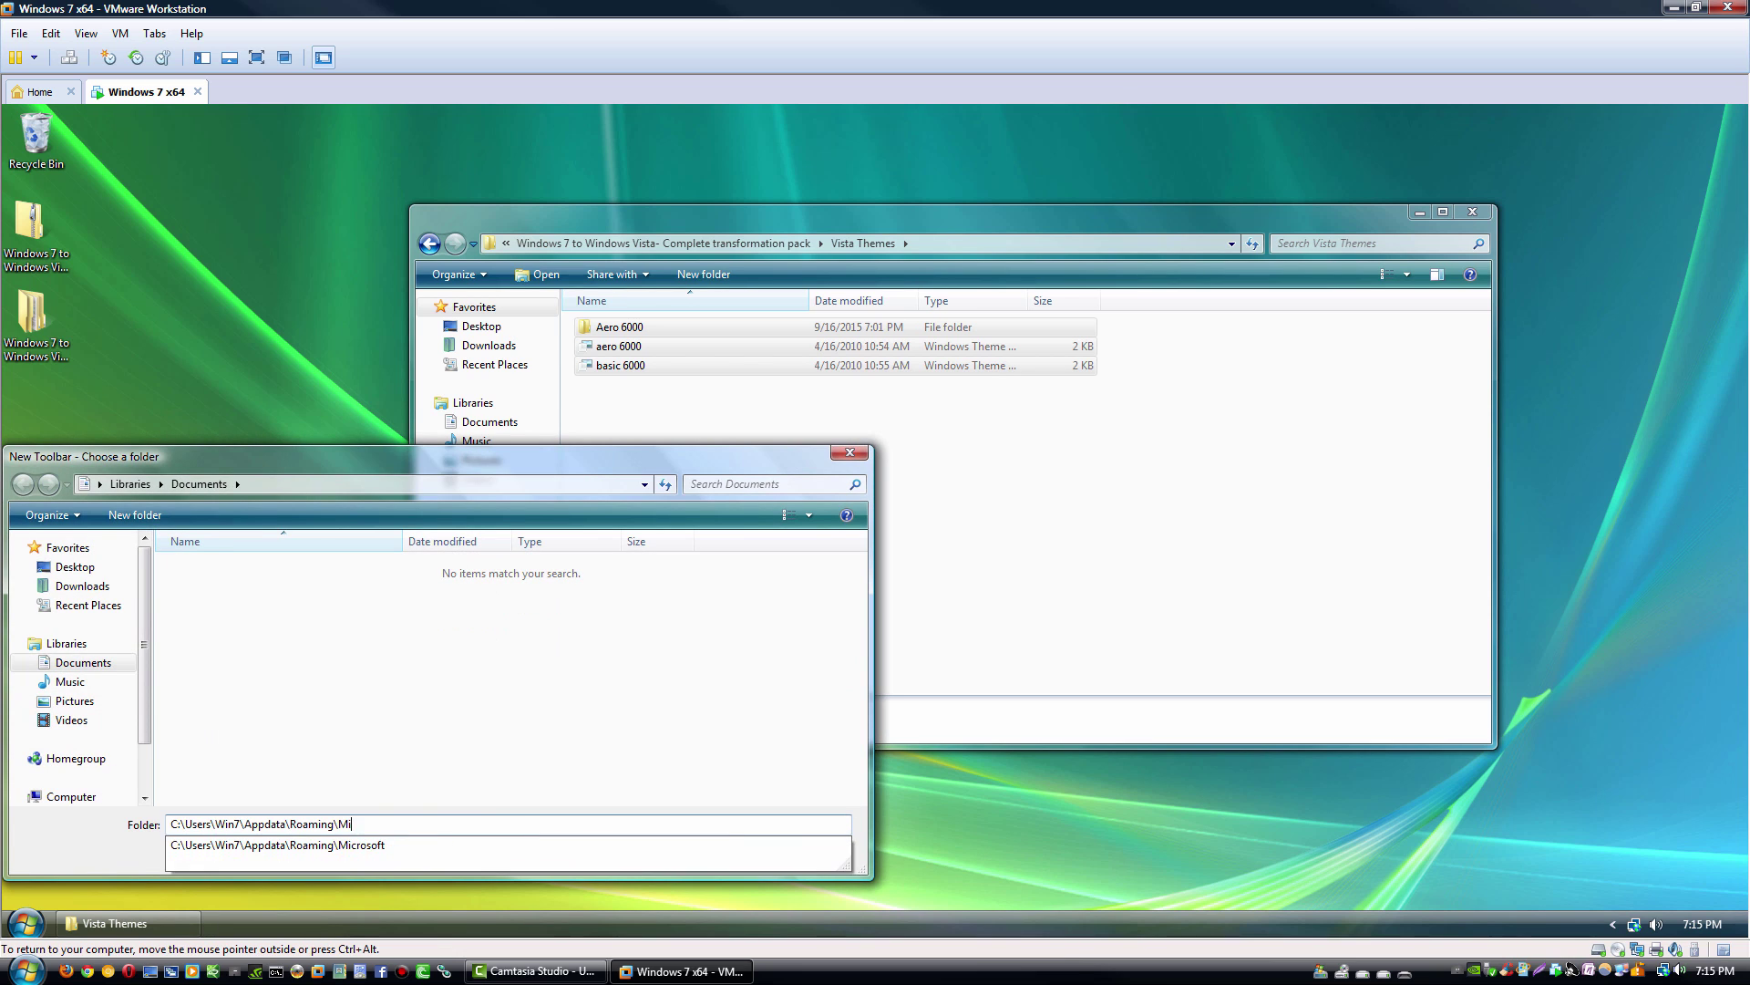
type("crosoft\\Intern")
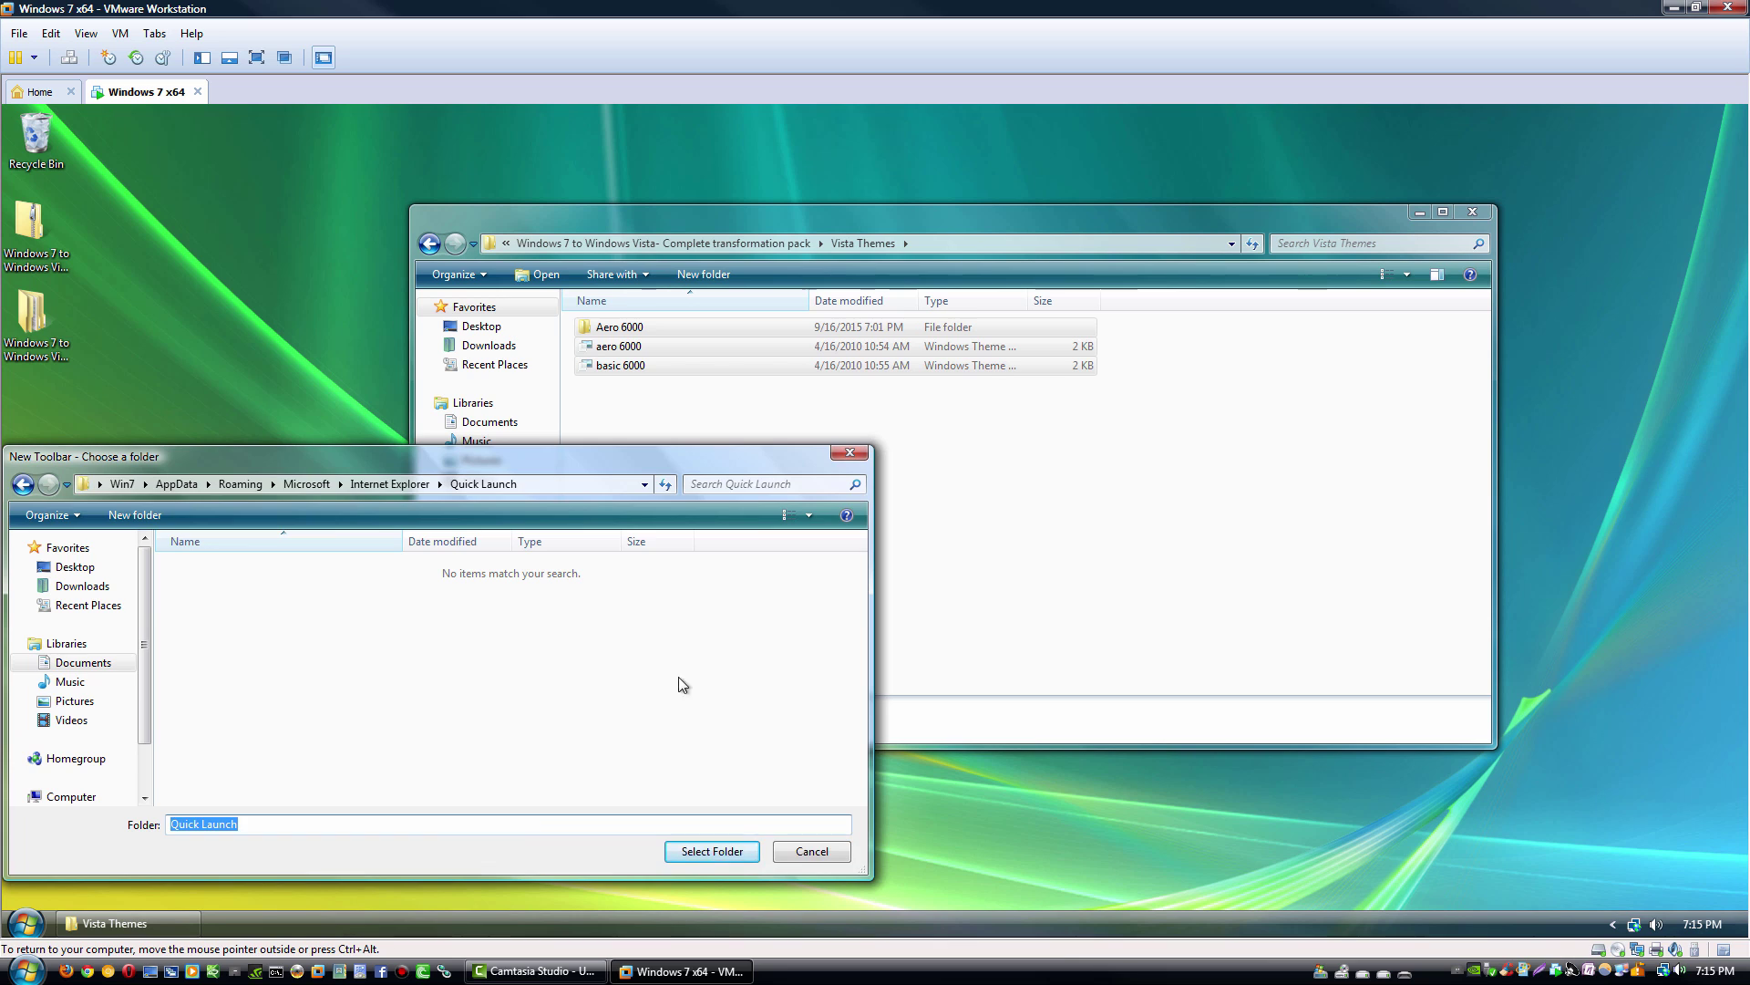
left_click(713, 851)
Step: Unlock the taskbar and hide the Quick Launch toolbar's text and title
right_click(1505, 919)
left_click(1550, 881)
right_click(1534, 932)
left_click(1553, 719)
right_click(1502, 922)
left_click(1548, 681)
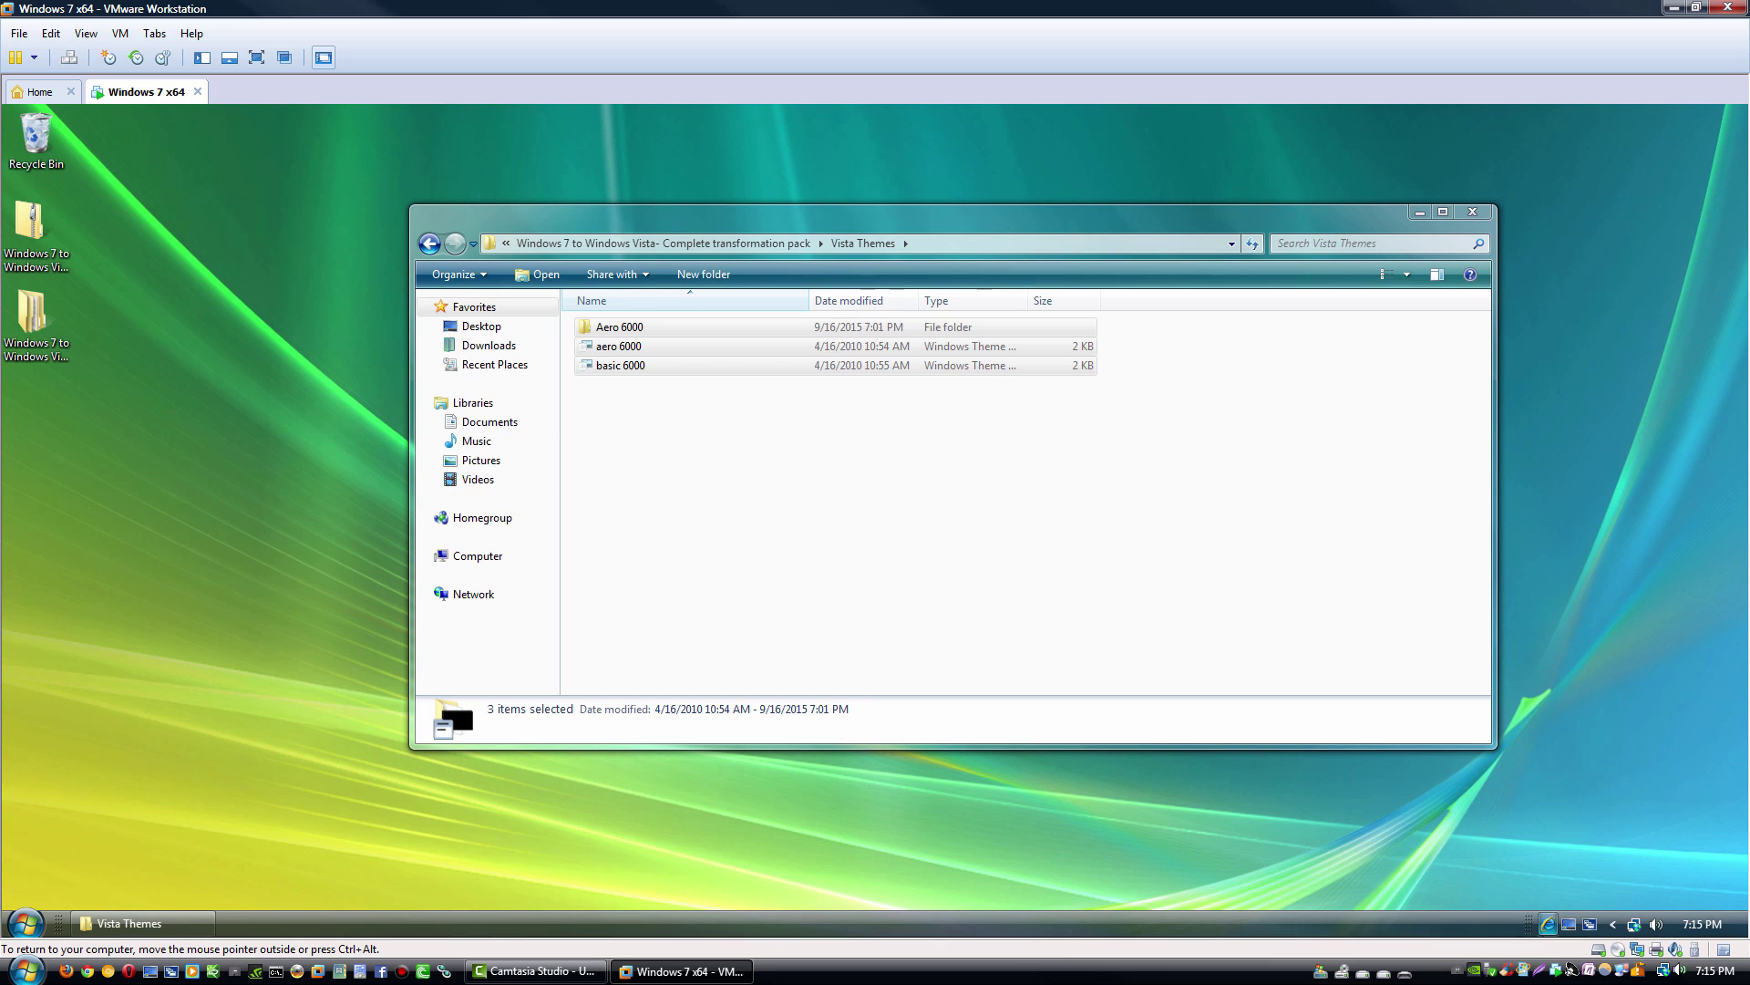
Step: Place the Quick Launch toolbar beside the Start button, lock the taskbar and deselect the files in the Vista Themes folder
right_click(401, 922)
left_click(445, 886)
left_click(652, 492)
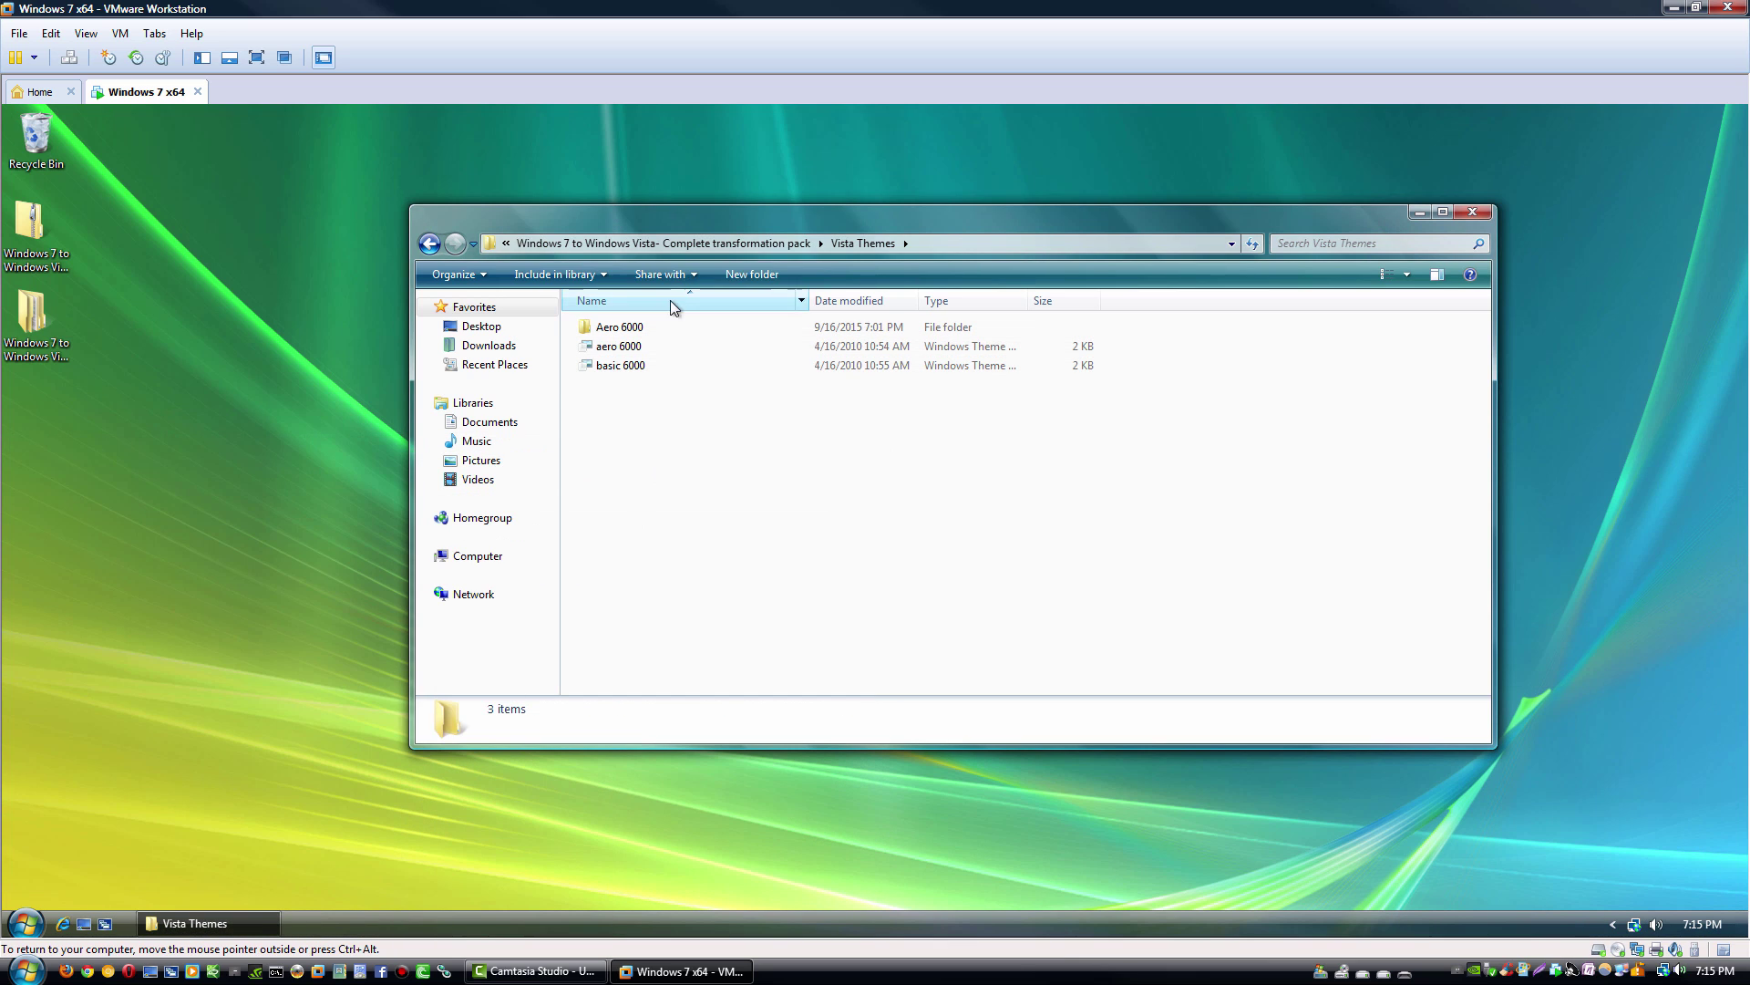
Step: Open the pack's 7_Copy_Animation_Modder.v0.6 folder, run the modder and accept its agreement
left_click(666, 243)
double_click(646, 329)
double_click(644, 329)
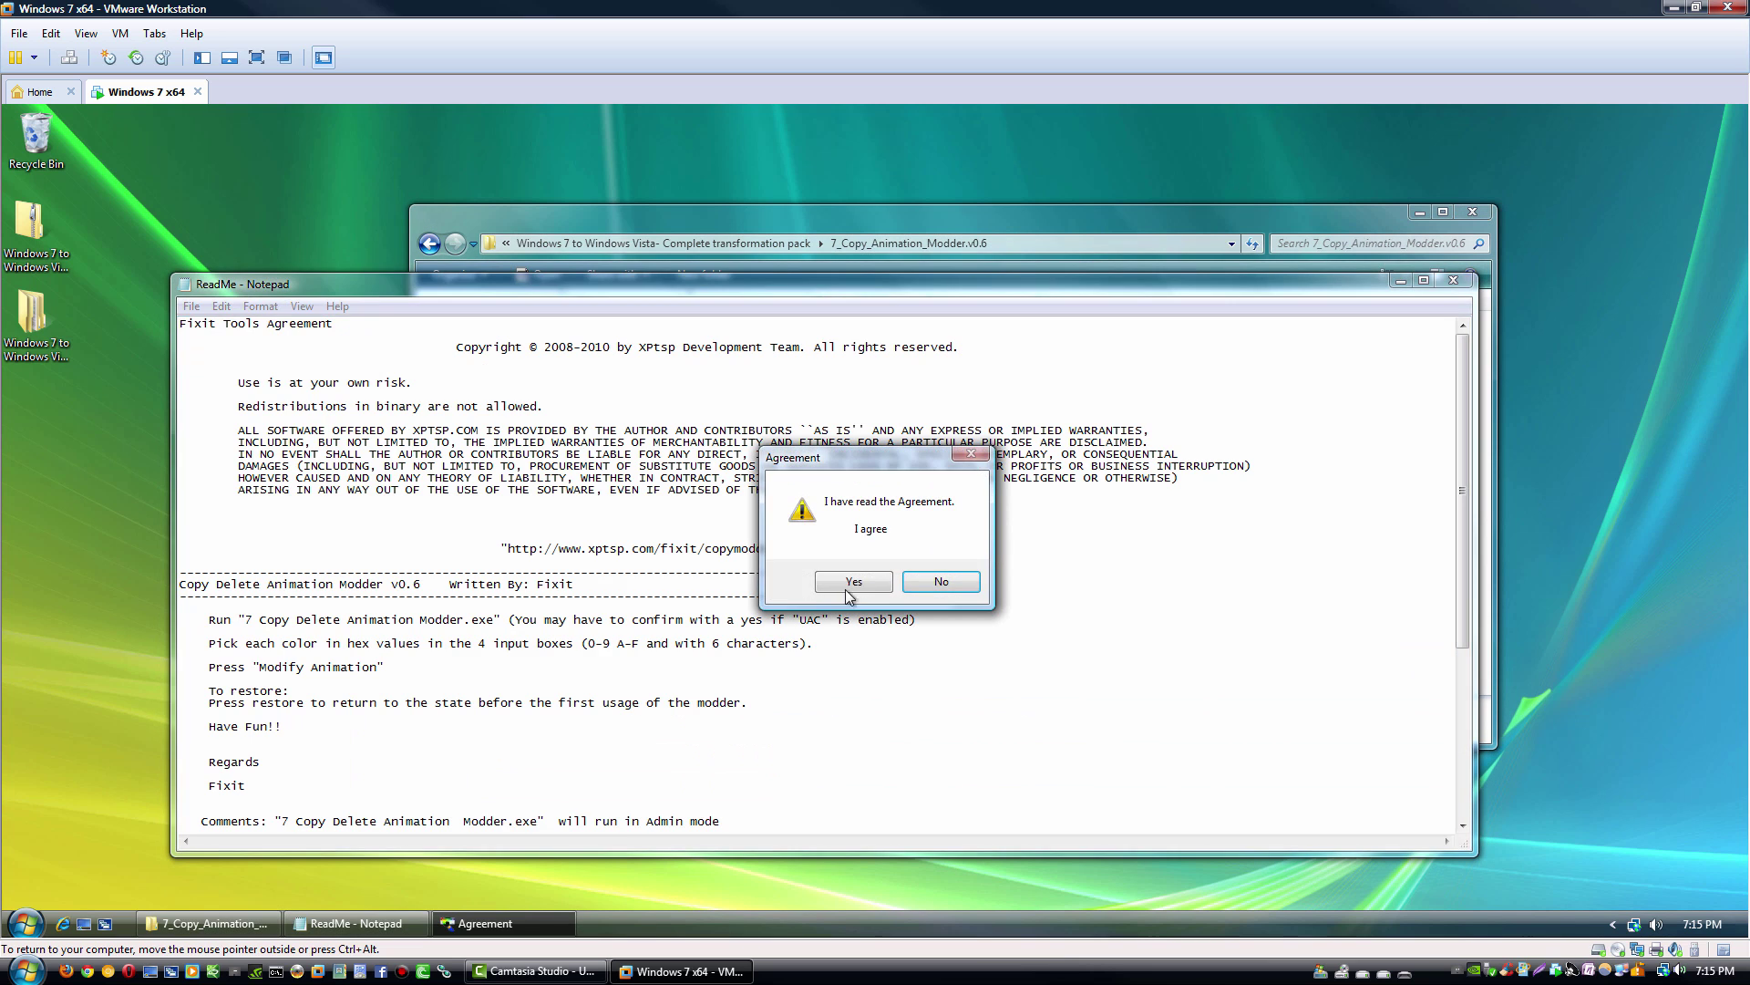
left_click(850, 584)
Step: Following the Instructions file, set Color 1 to 004080, Colors 2 and 3 to 008080 and the font color to FFFFFF, and modify the animation
left_click_drag(868, 354, 1183, 381)
double_click(620, 347)
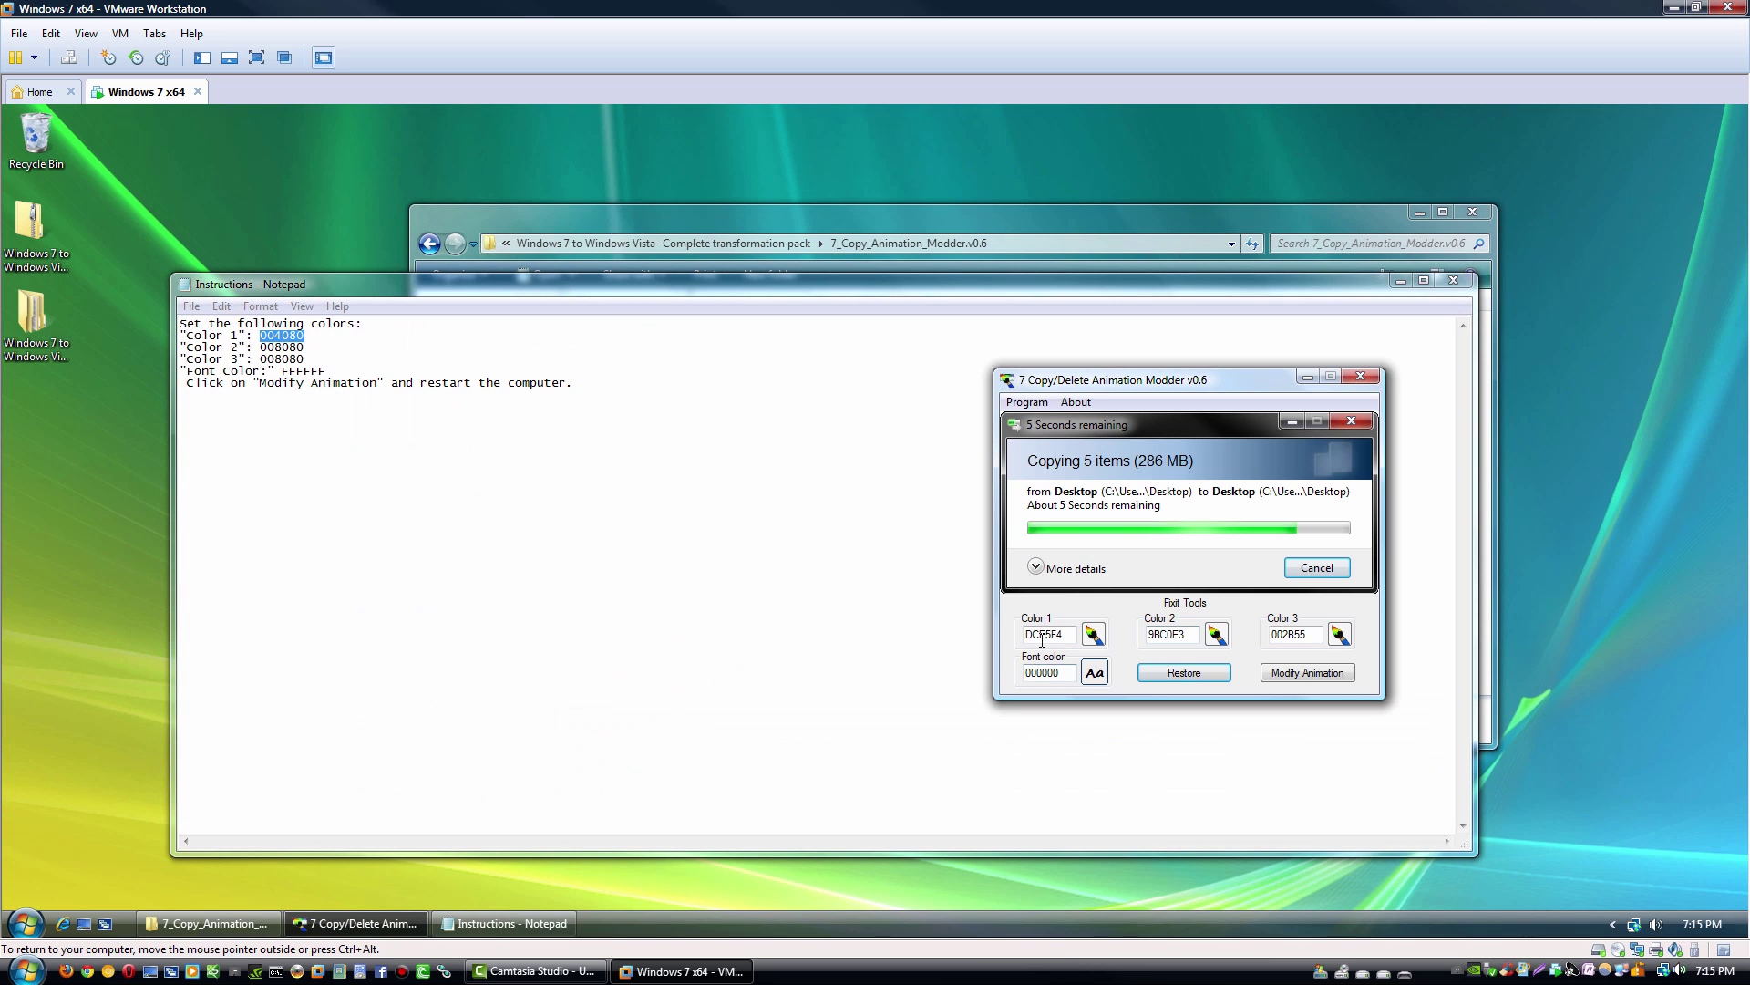
double_click(282, 347)
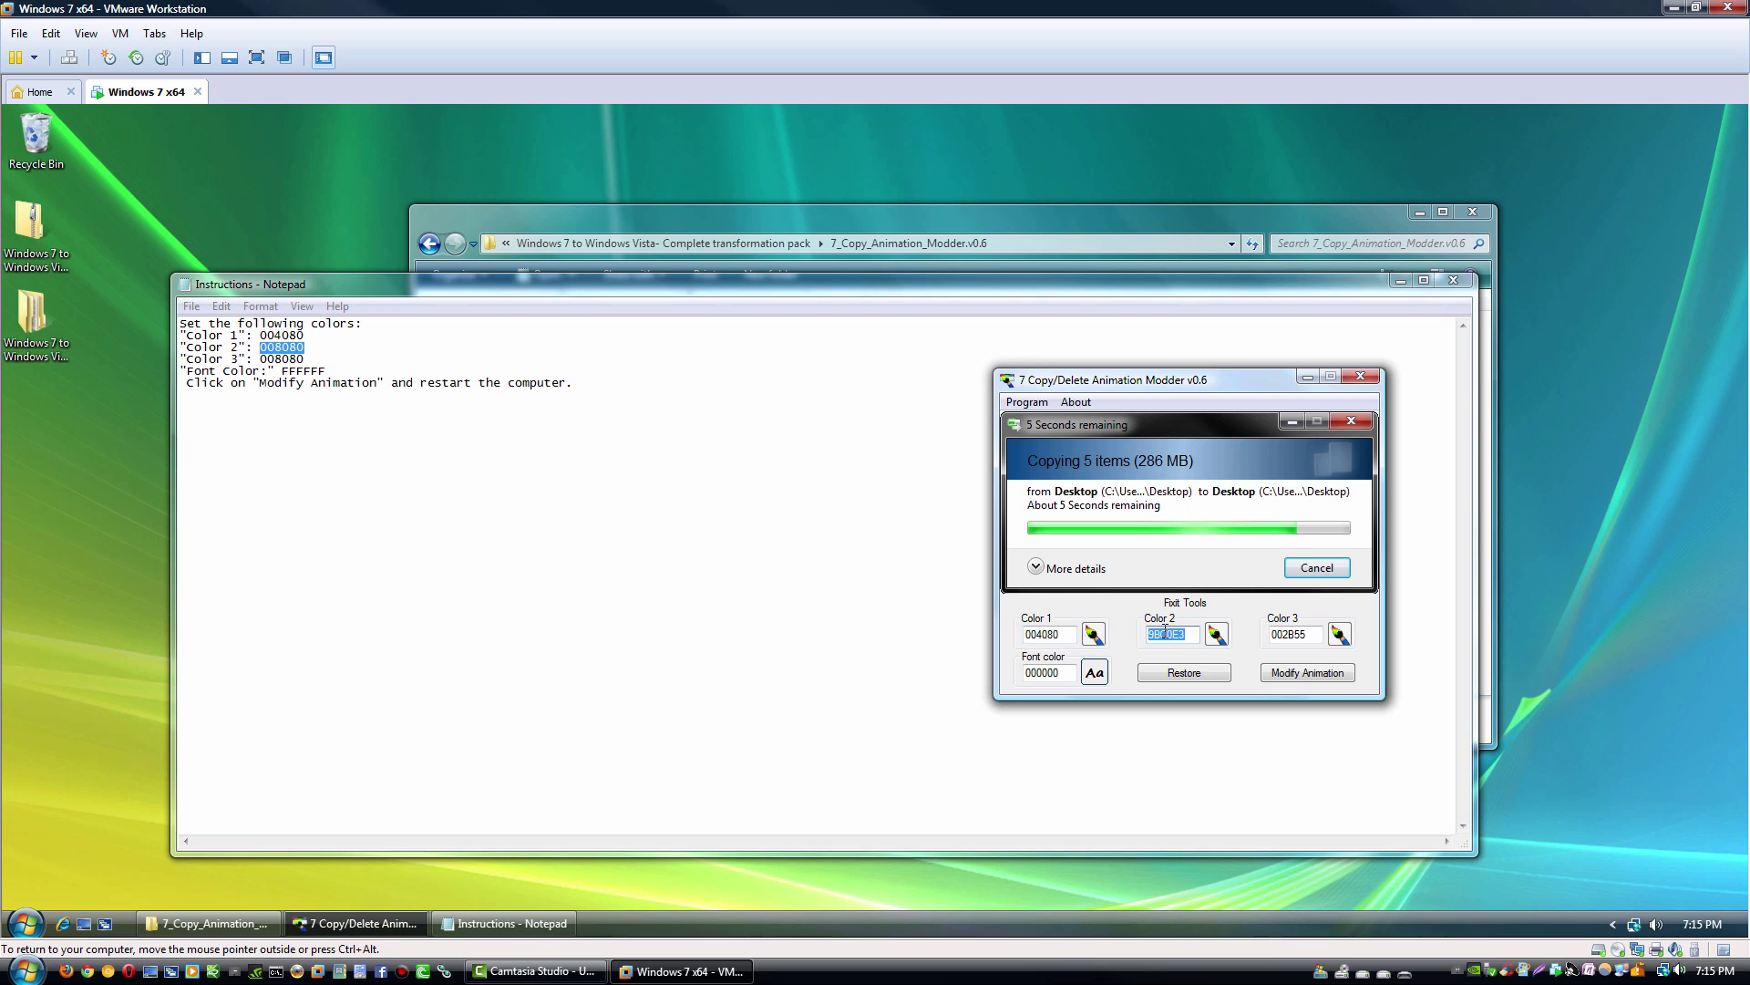
double_click(282, 359)
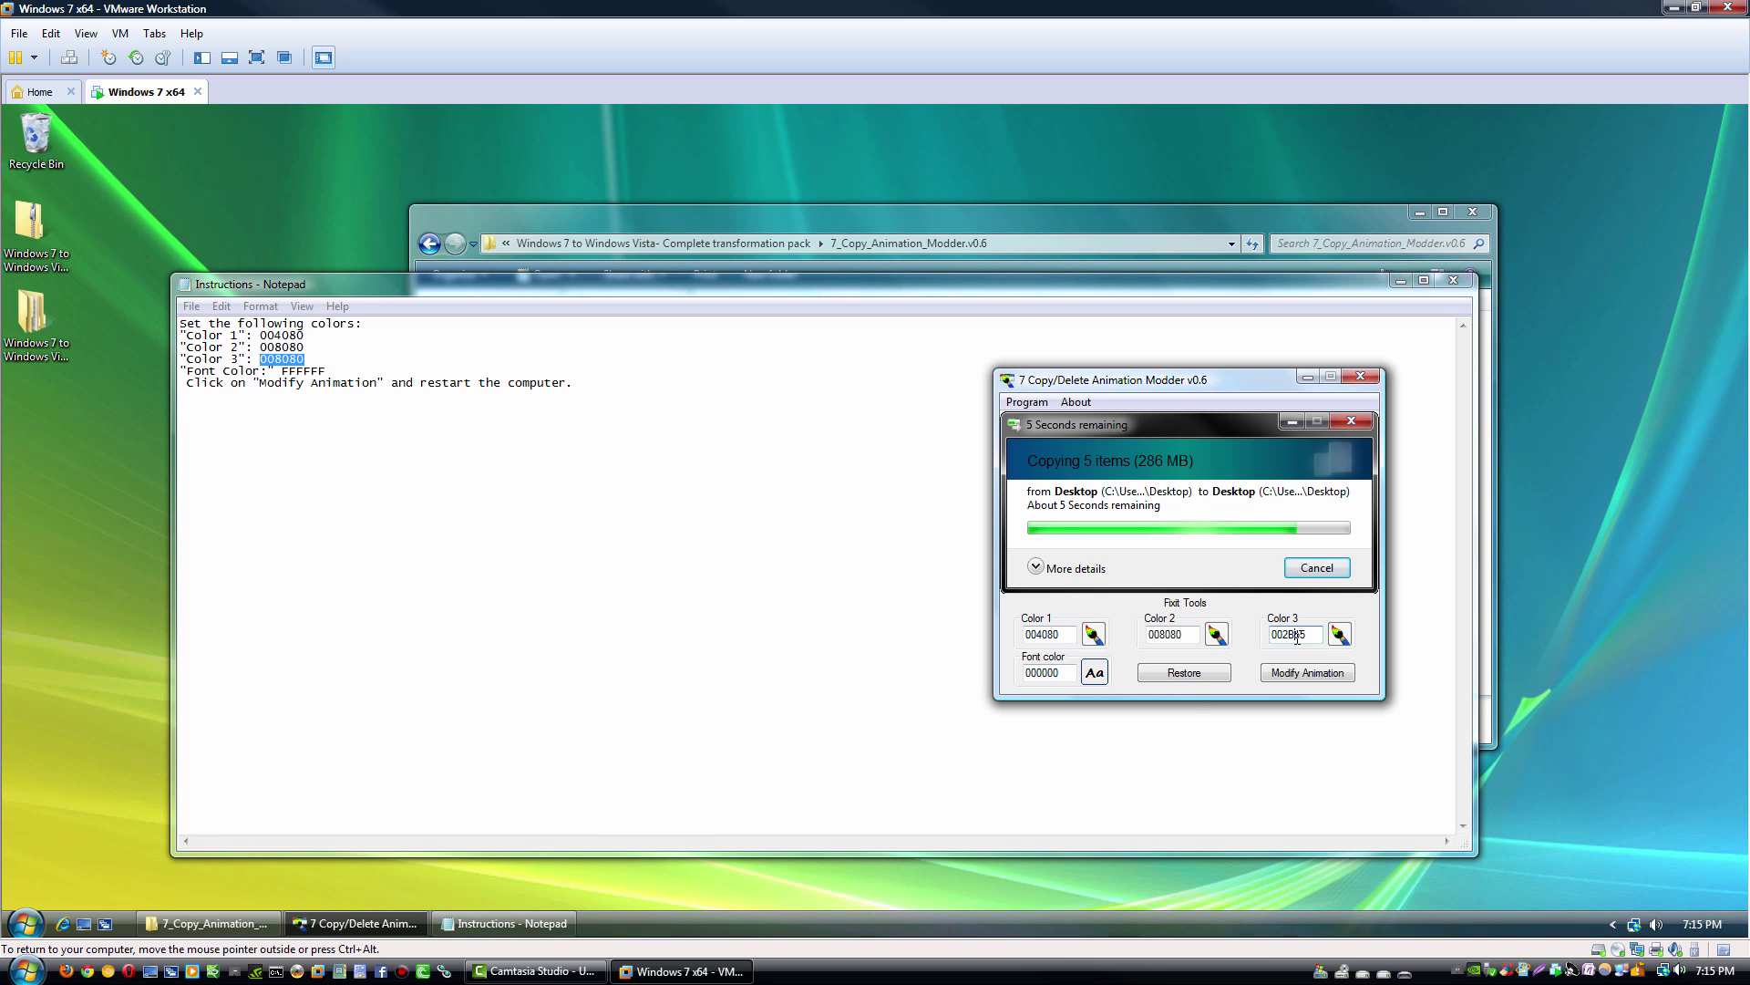
double_click(303, 370)
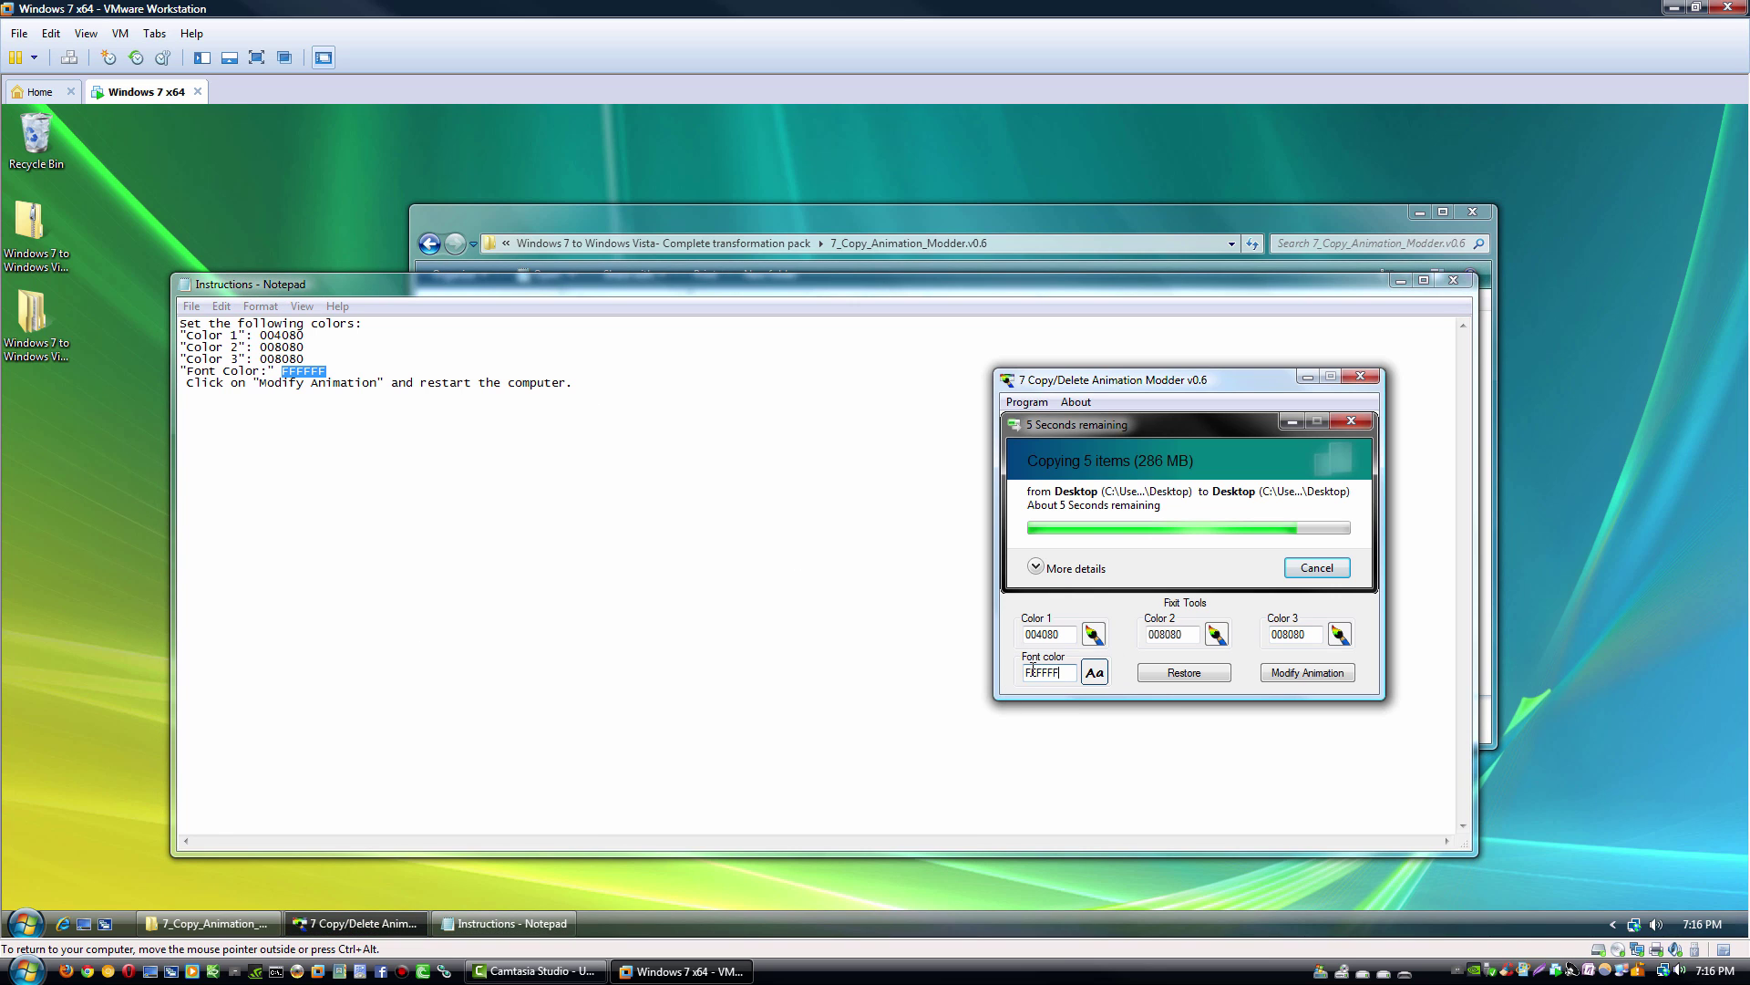
left_click(1228, 673)
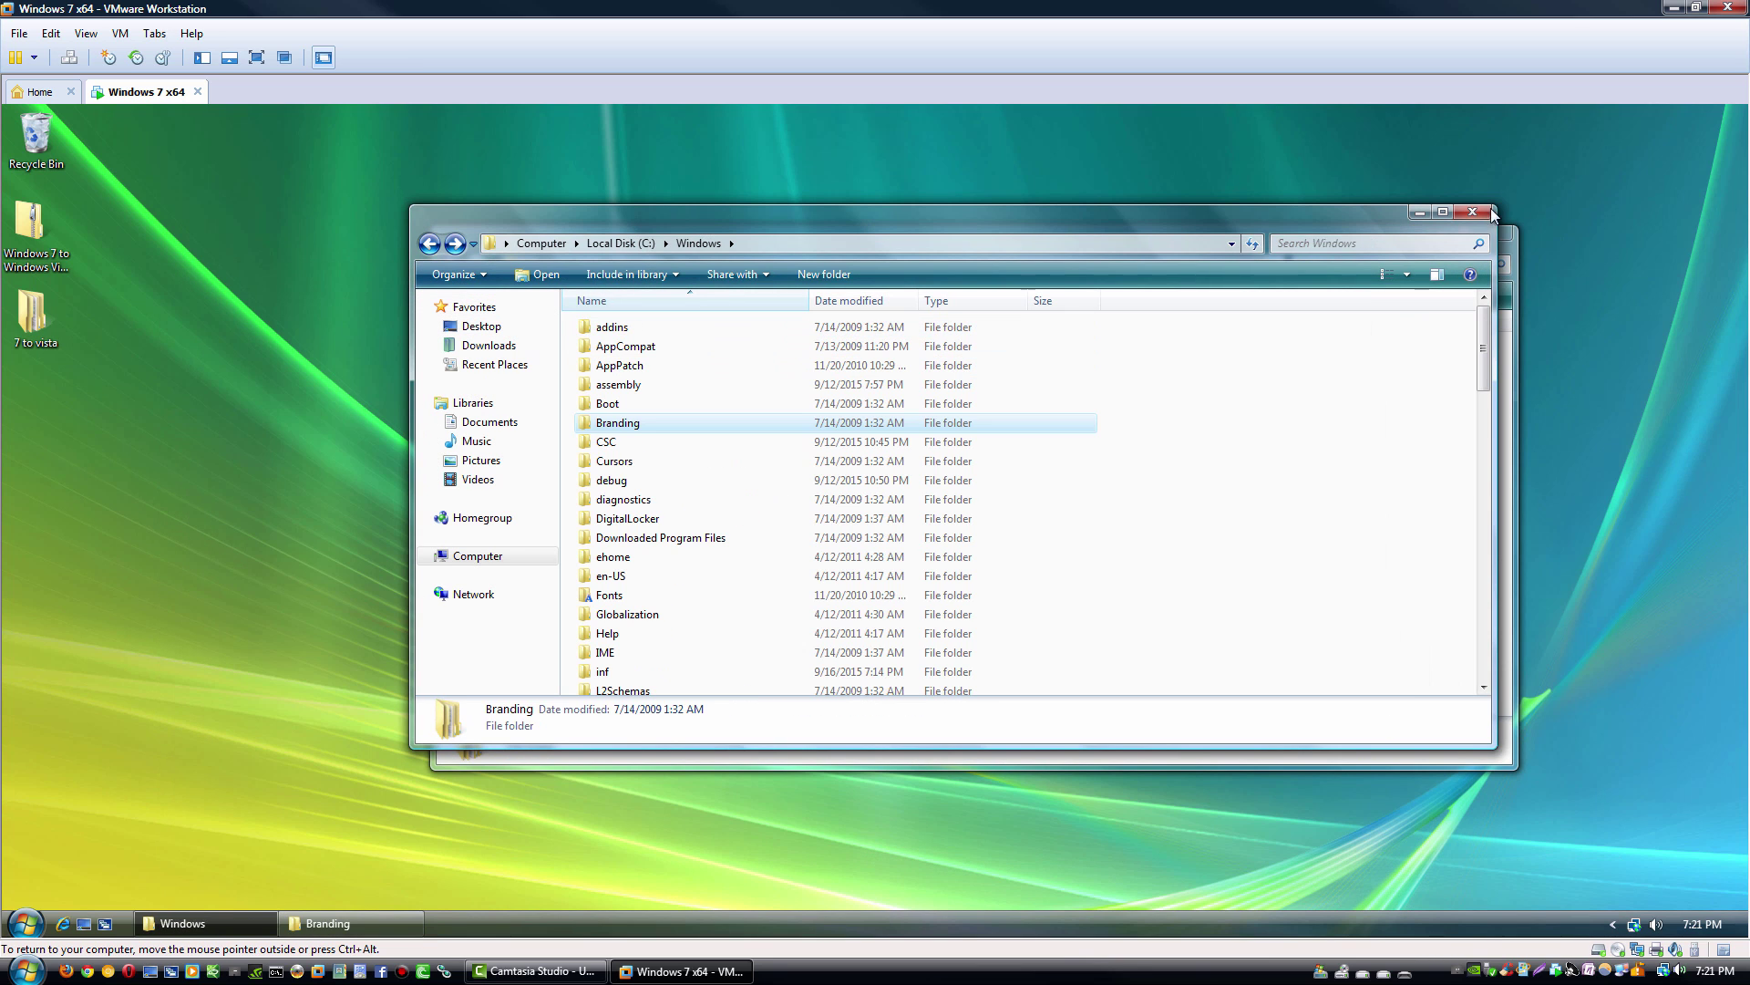
Step: Copy the pack's Branding folder and paste it into C:\Windows
left_click(1508, 319)
right_click(626, 353)
left_click(688, 565)
left_click(469, 212)
right_click(1346, 460)
left_click(1393, 555)
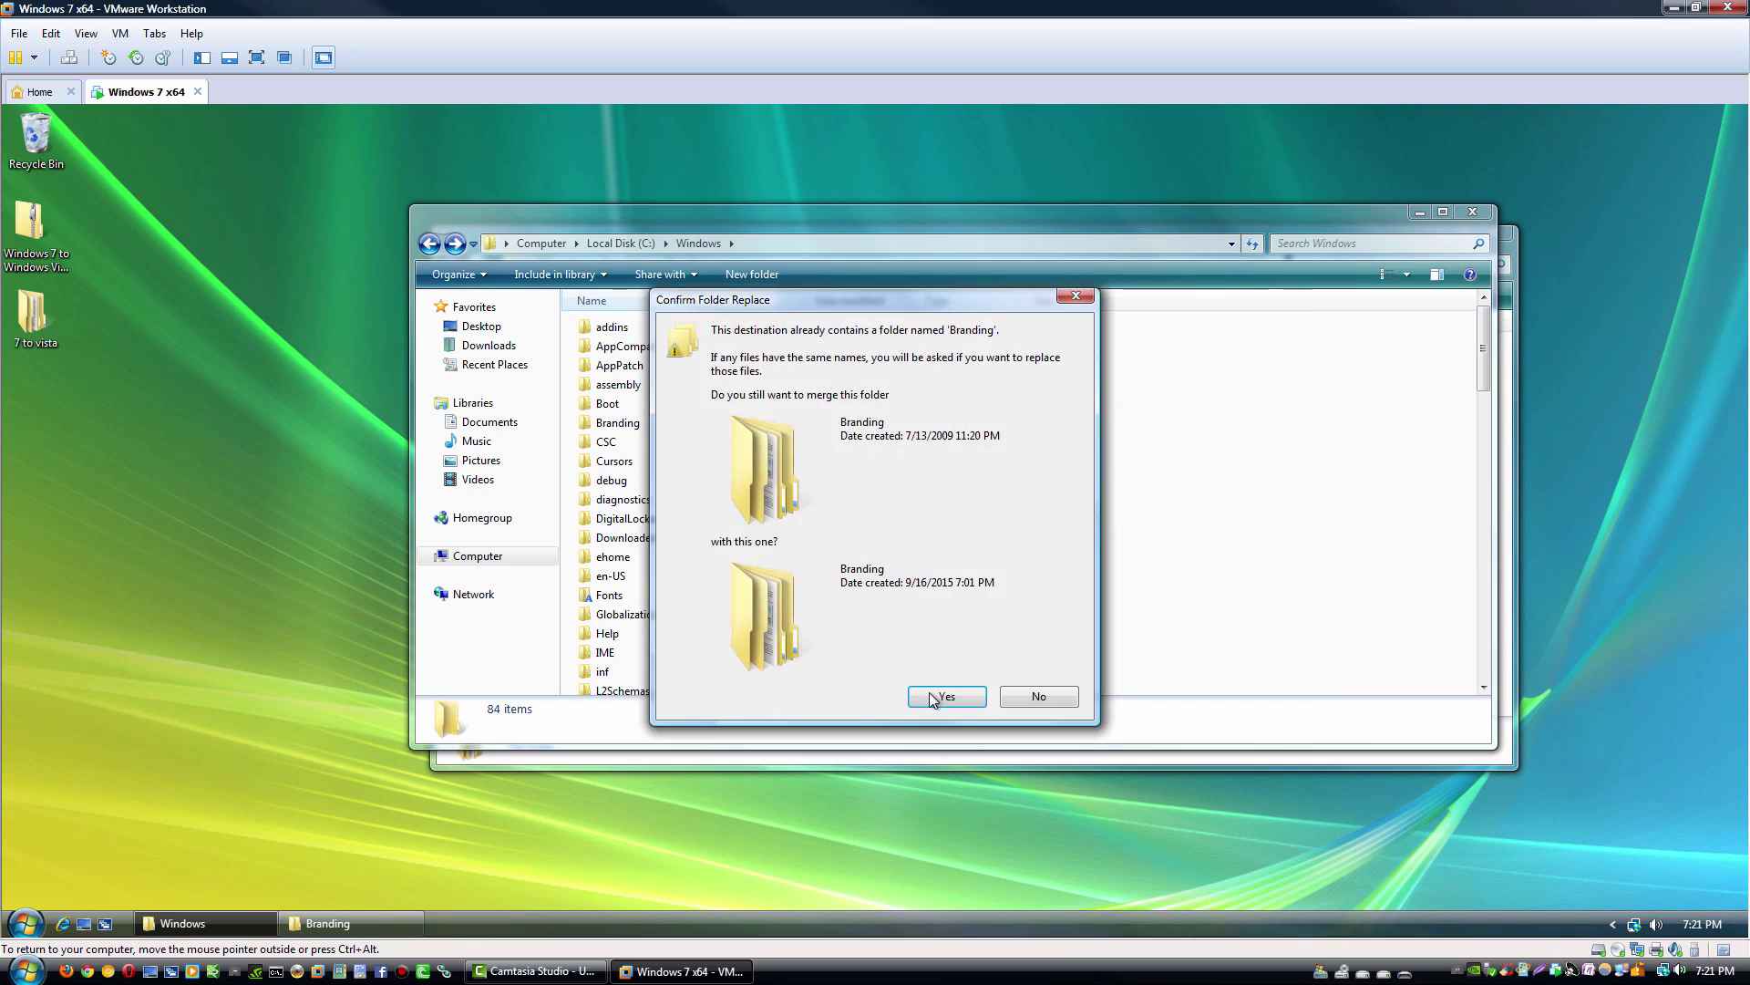
Step: Confirm merging the Branding folder, replace the existing files and close the Windows folder window
left_click(932, 700)
left_click(788, 713)
left_click(856, 685)
left_click(825, 463)
left_click(856, 575)
left_click(968, 547)
left_click(1466, 218)
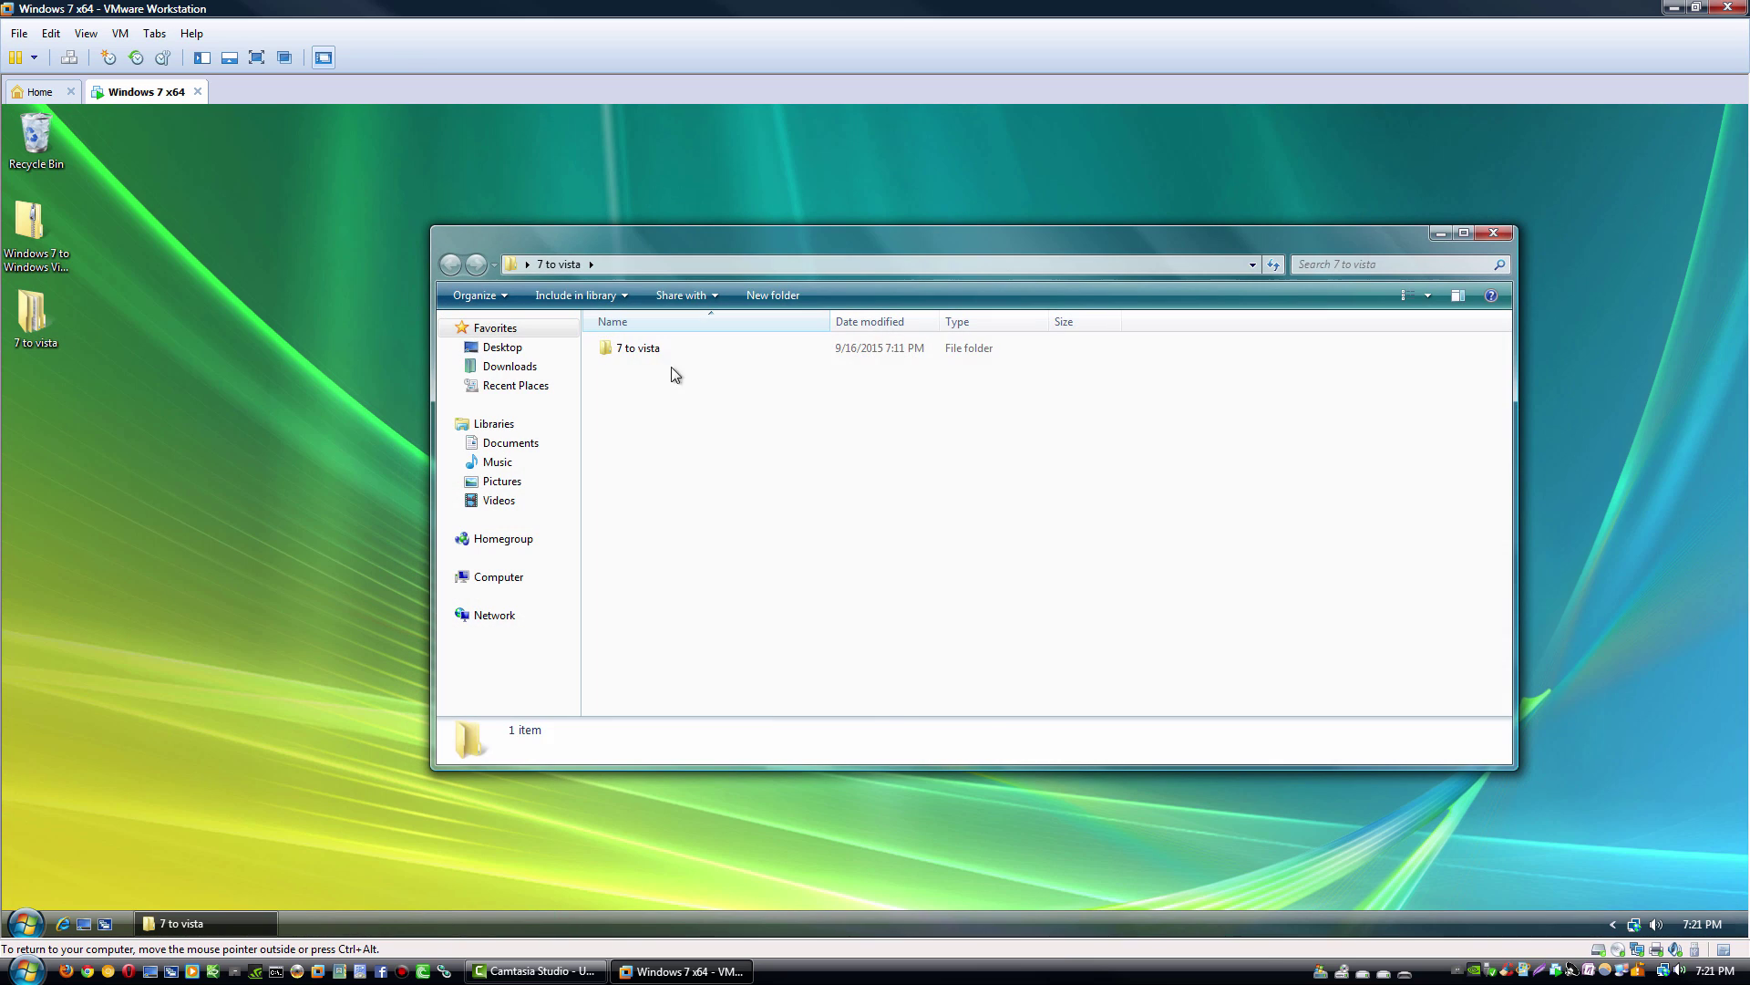
Step: Run CustomizerGod from the 7 to vista folder and change its General Icons
double_click(672, 371)
double_click(649, 386)
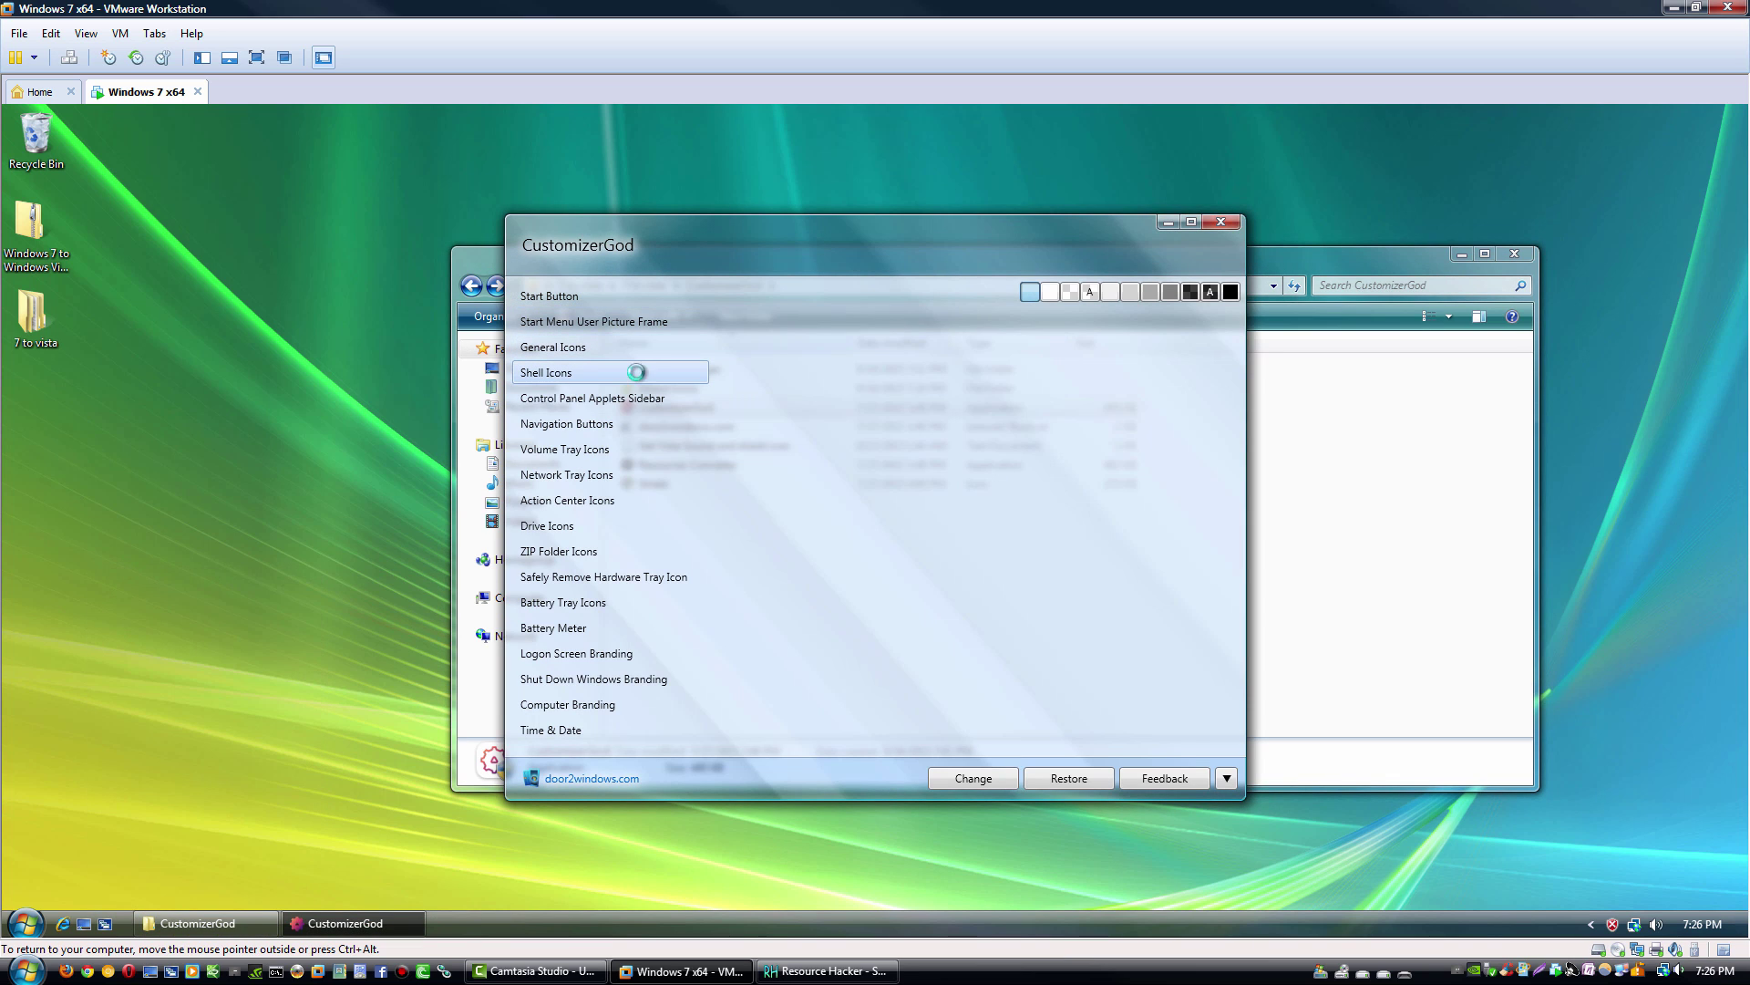
left_click(638, 349)
scroll(1057, 539, "down", 2)
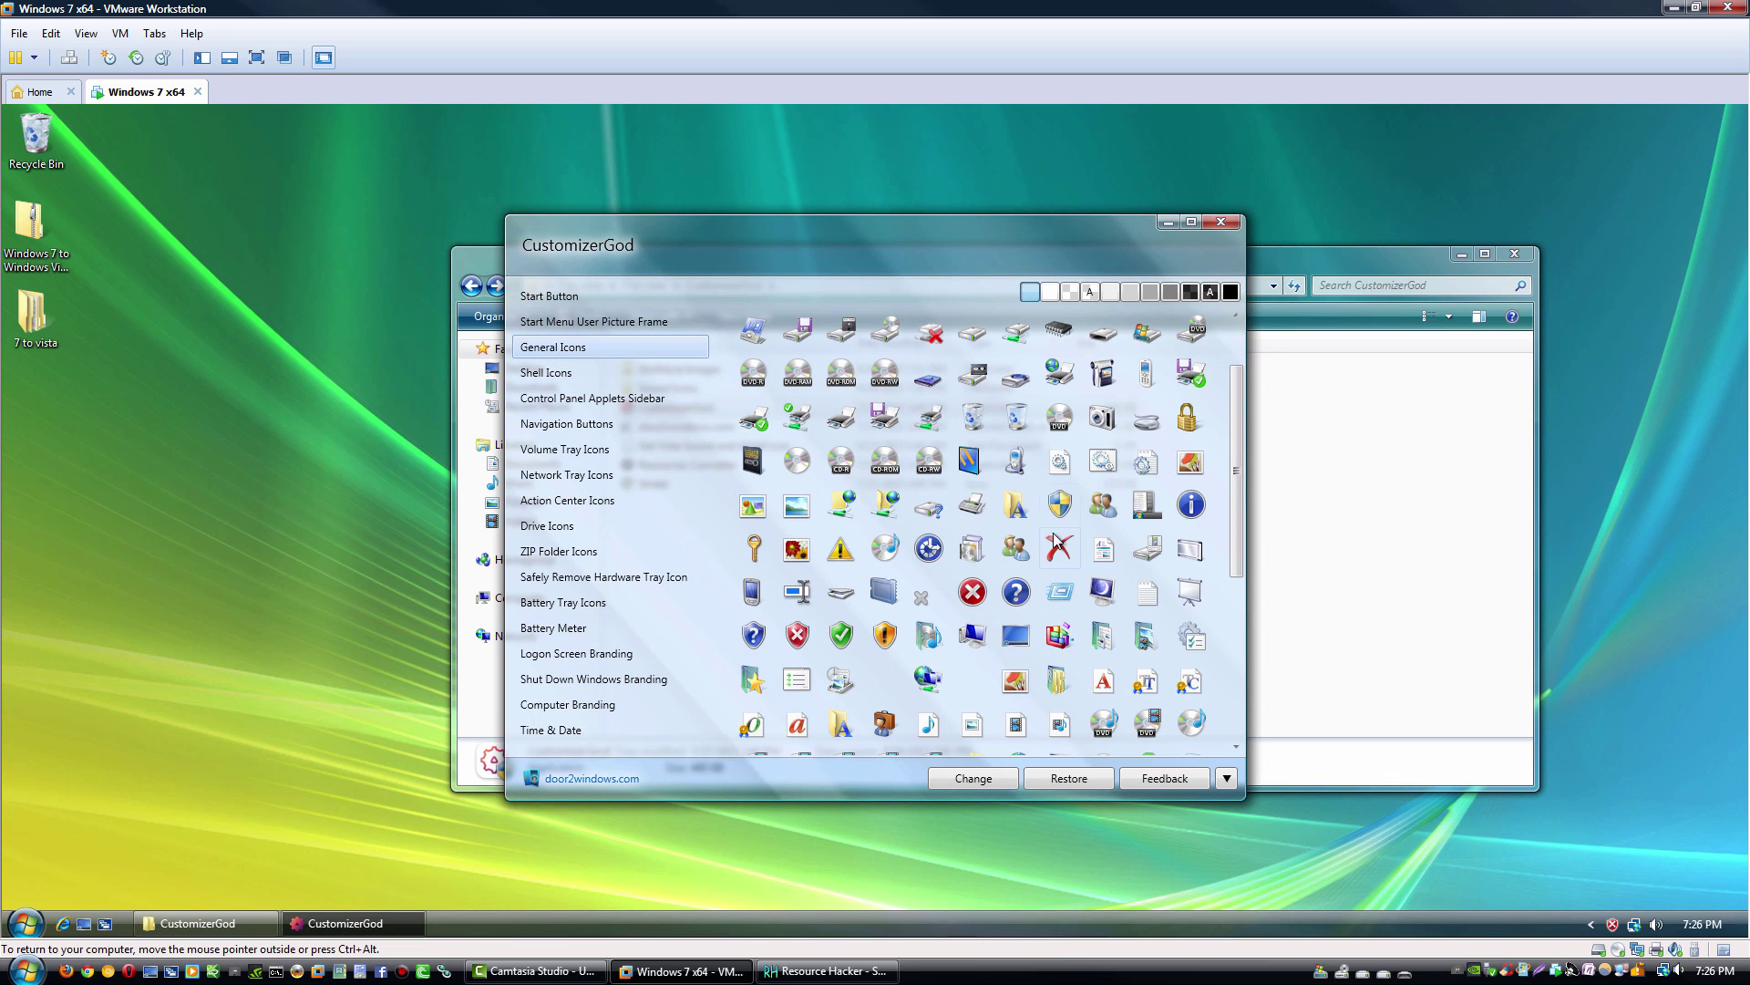
left_click(973, 778)
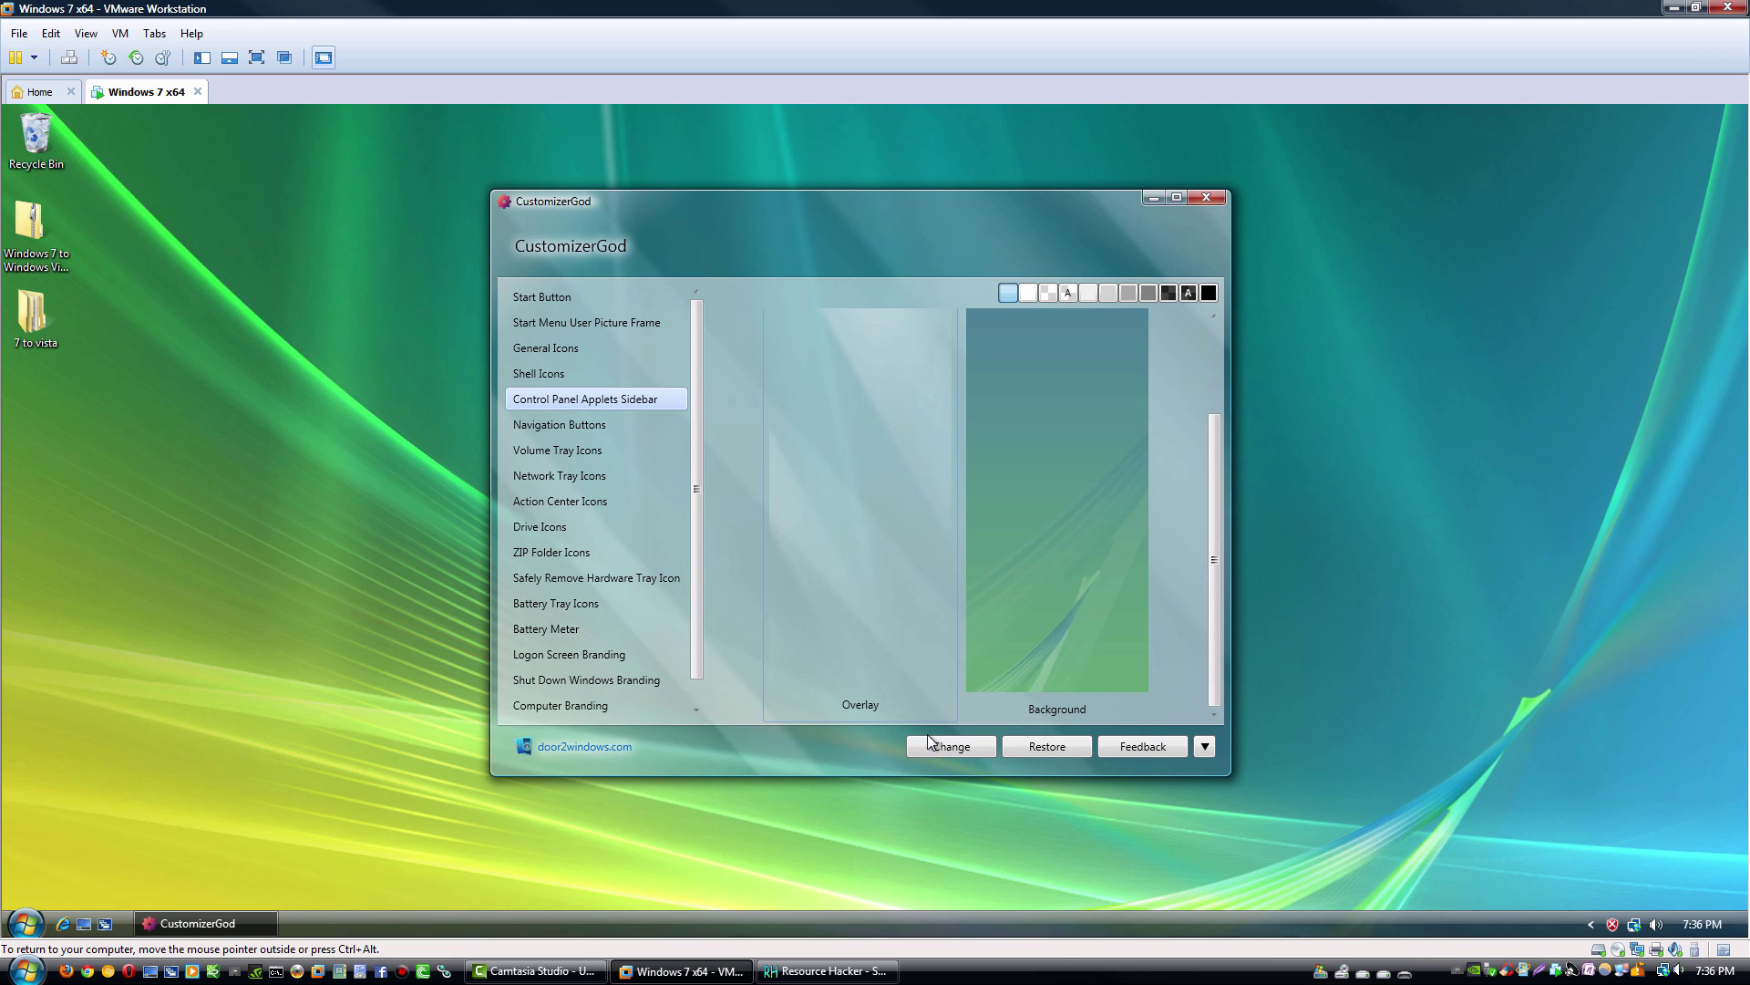
Step: Replace the overlay and background images of the Control Panel Applets Sidebar
left_click(952, 746)
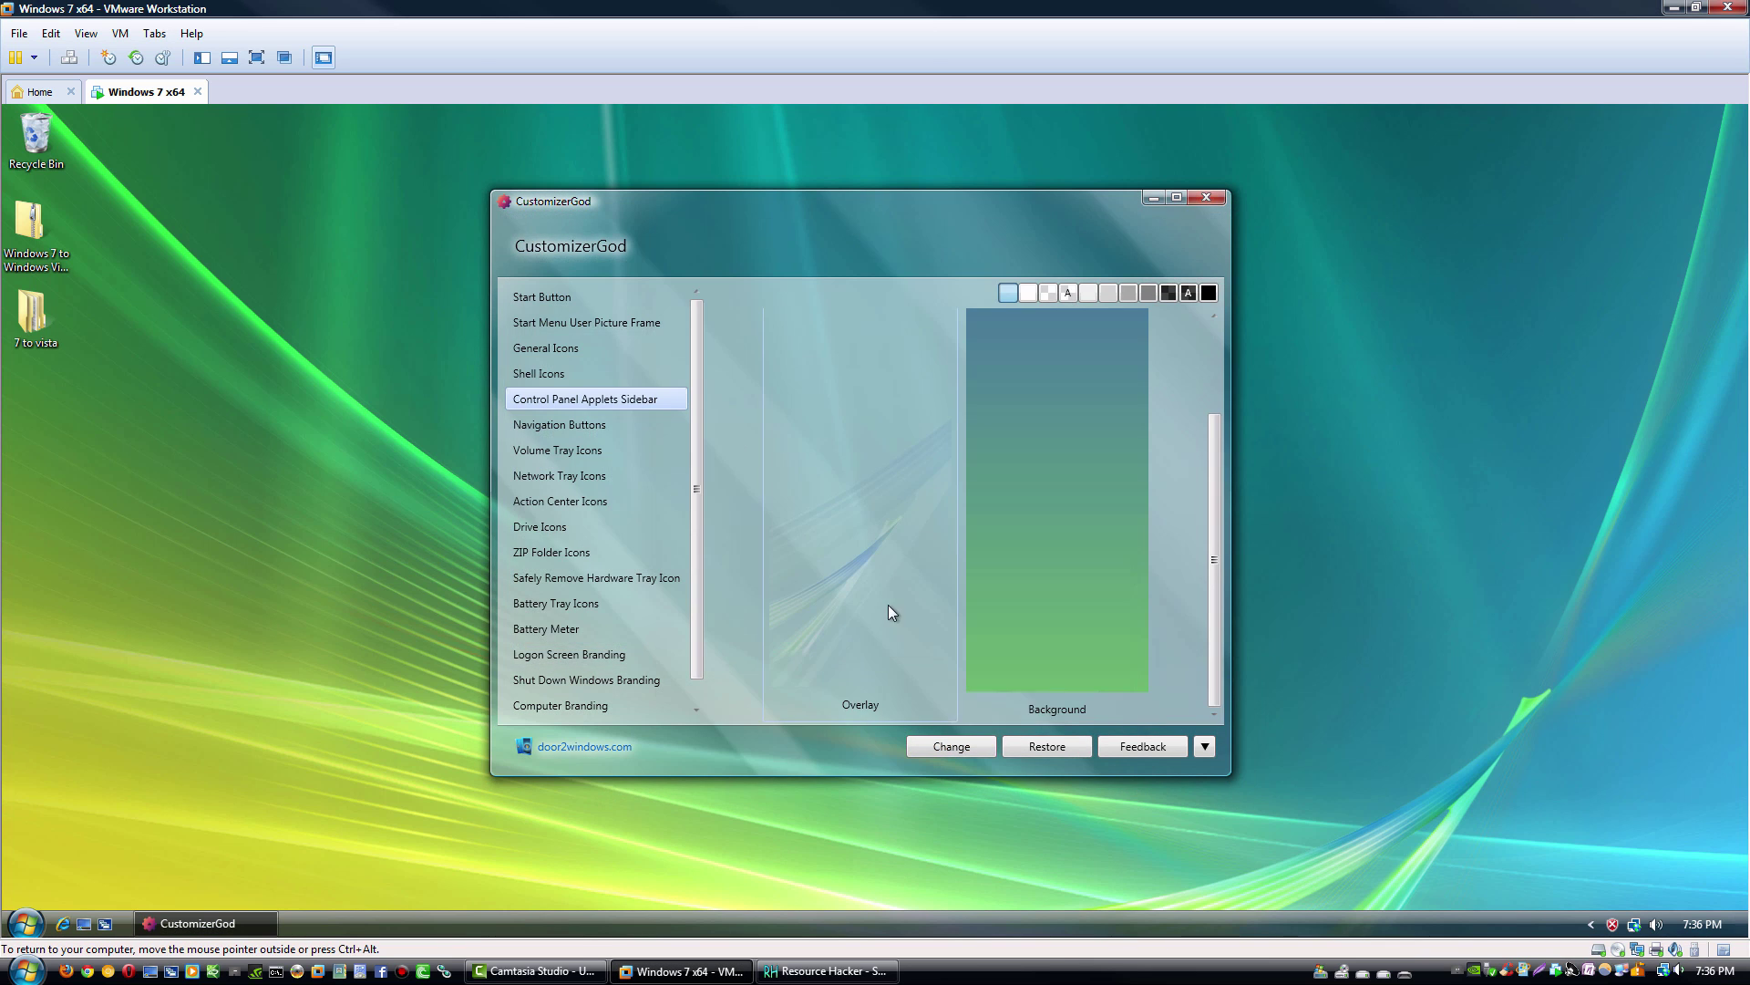
Step: Replace the volume tray icons with the numbered images from CustomizerGod's Sound Icons folder
left_click(638, 426)
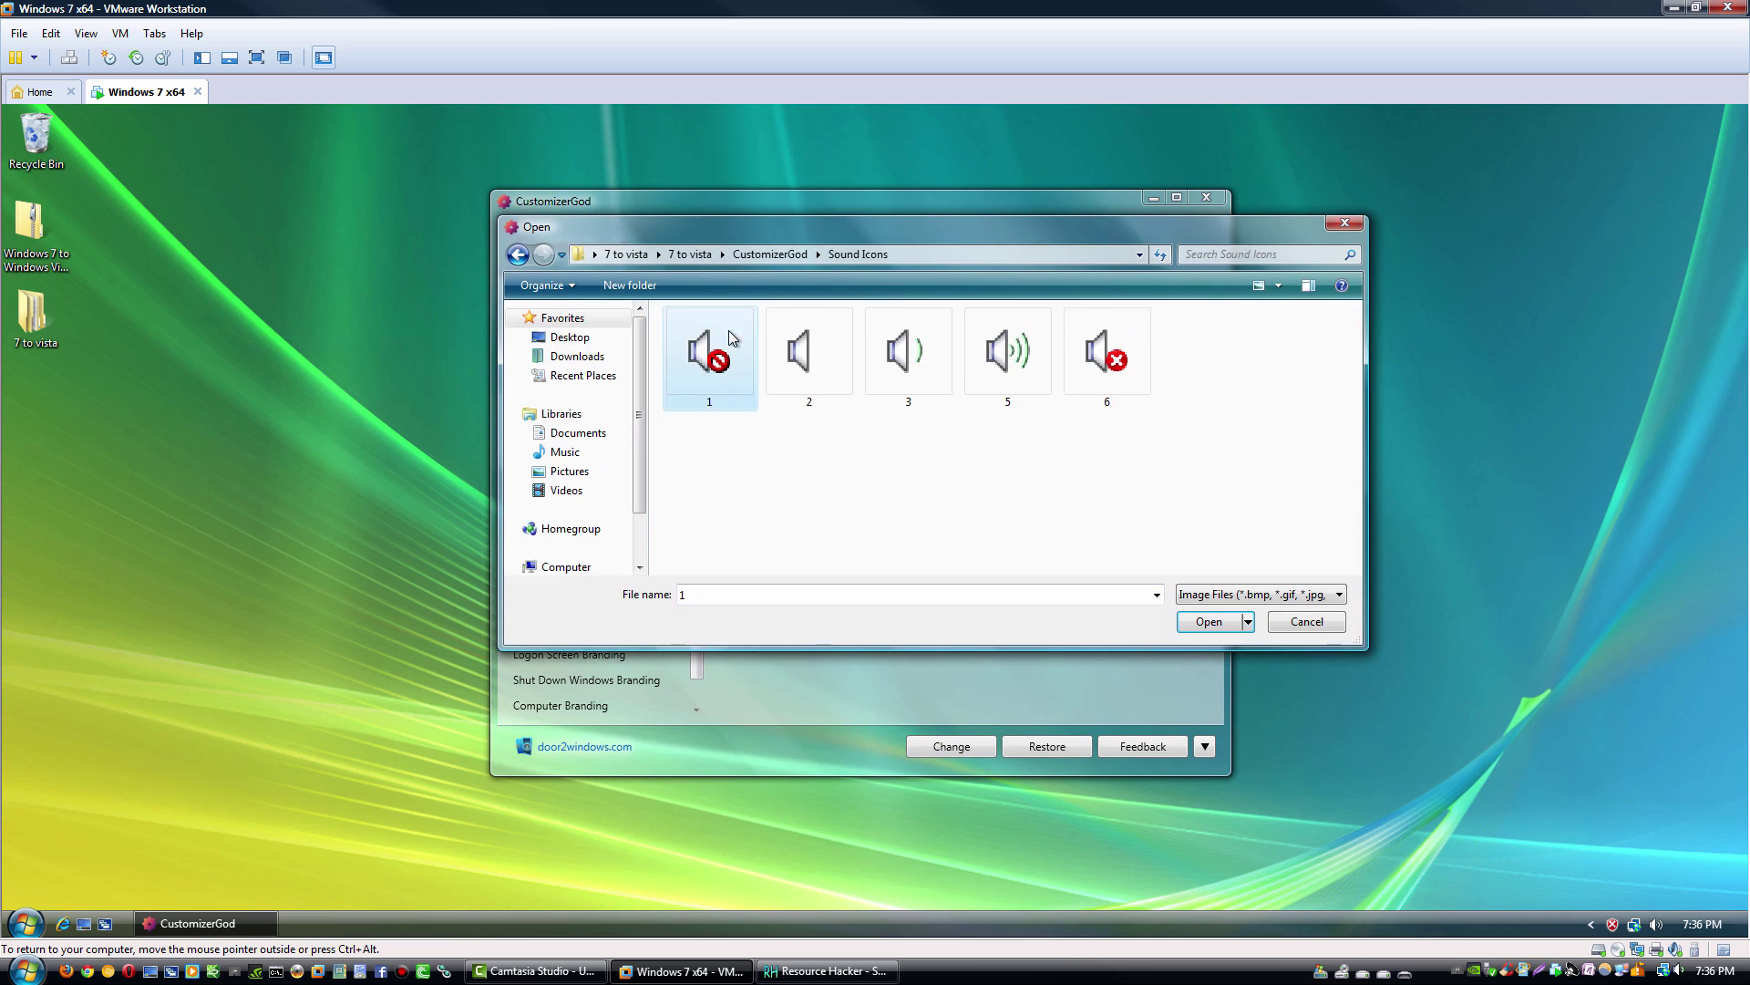
left_click(952, 746)
left_click(980, 519)
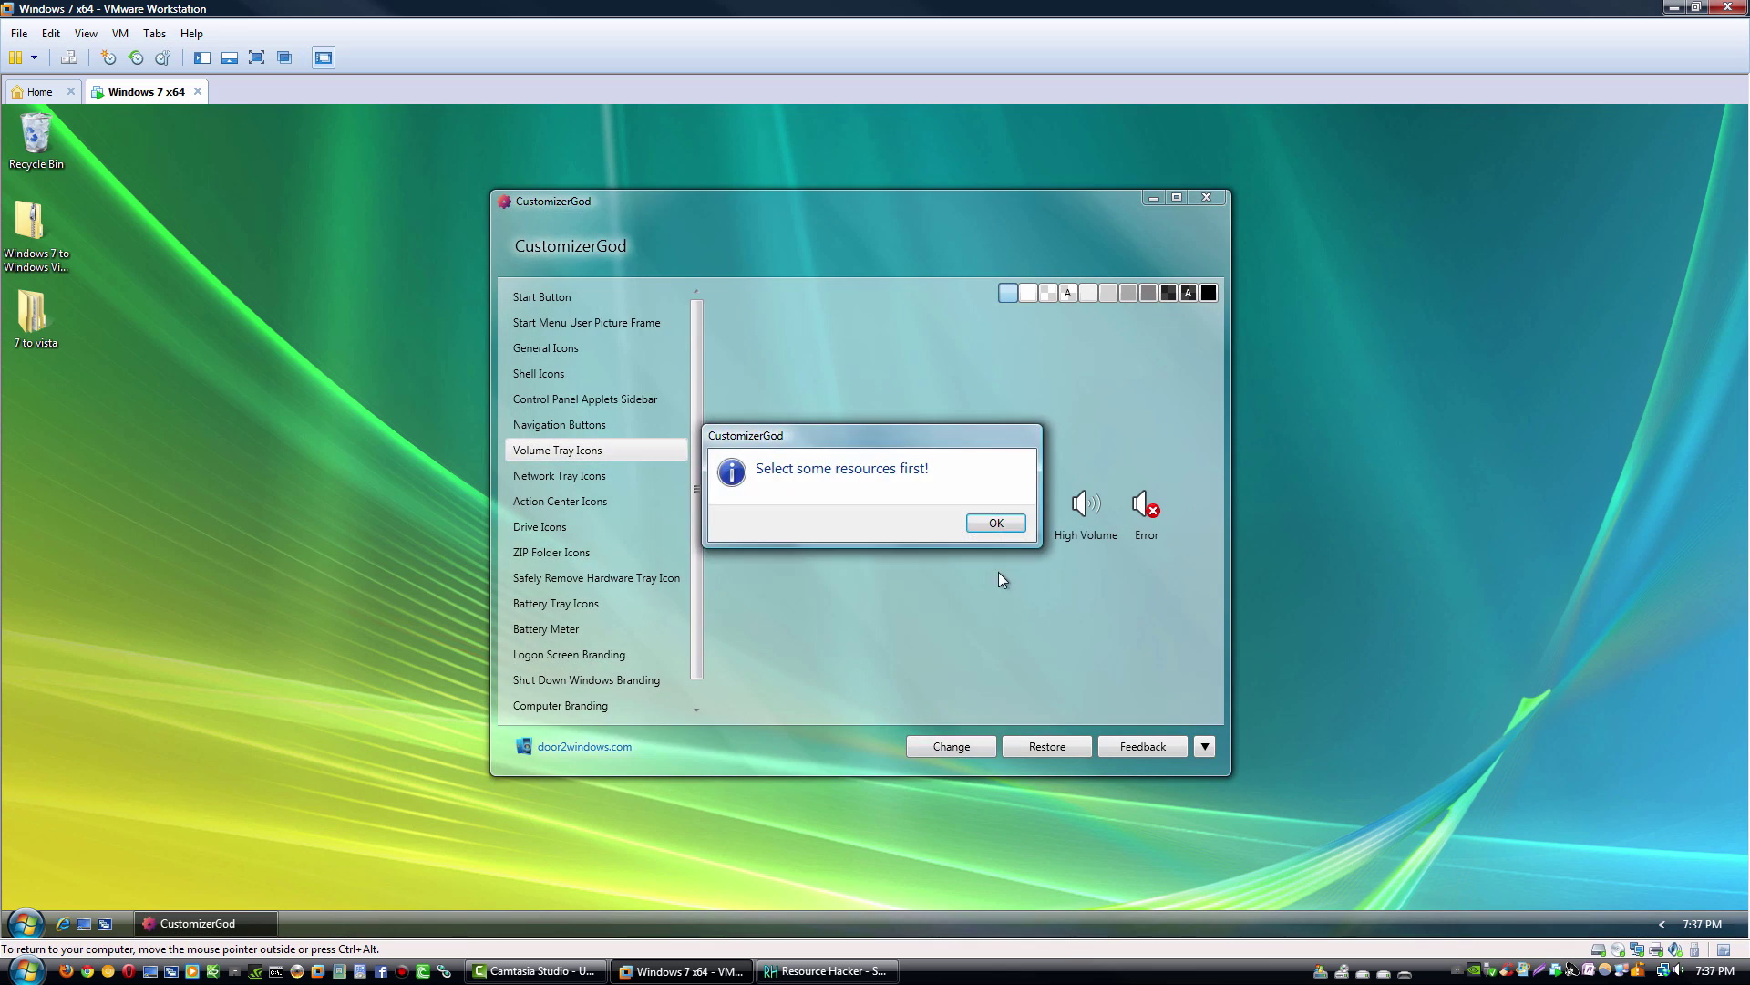
left_click(996, 521)
left_click(954, 744)
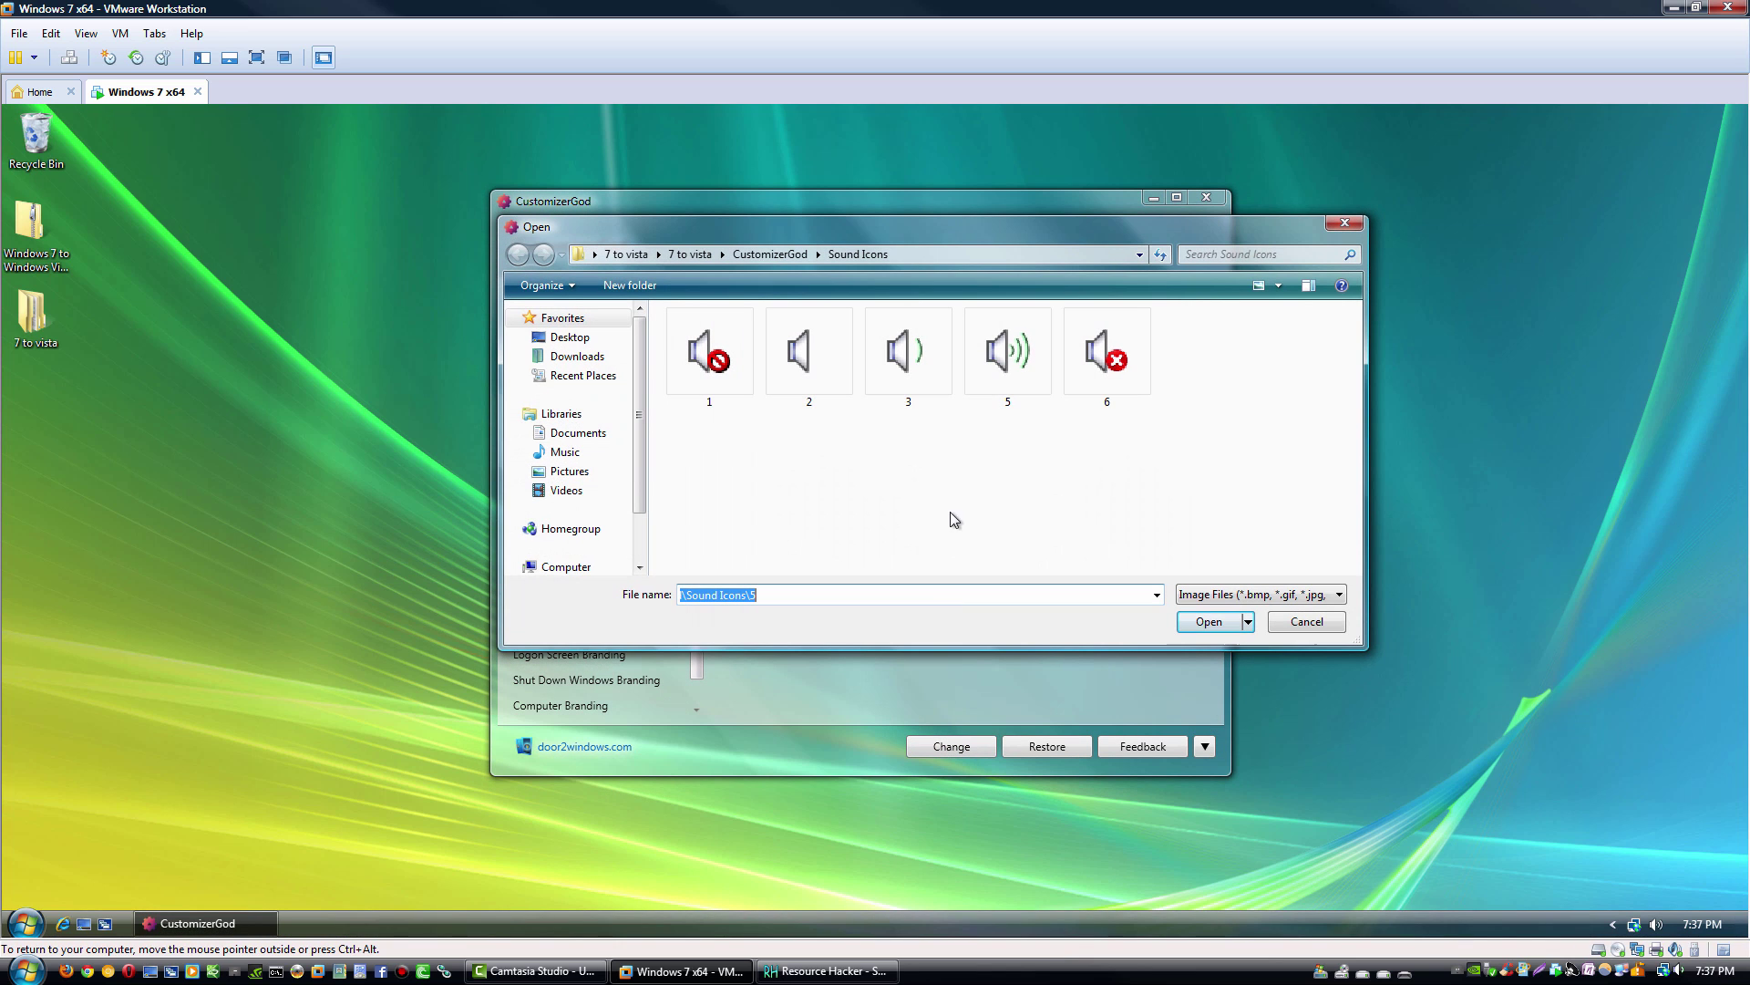
left_click(1303, 622)
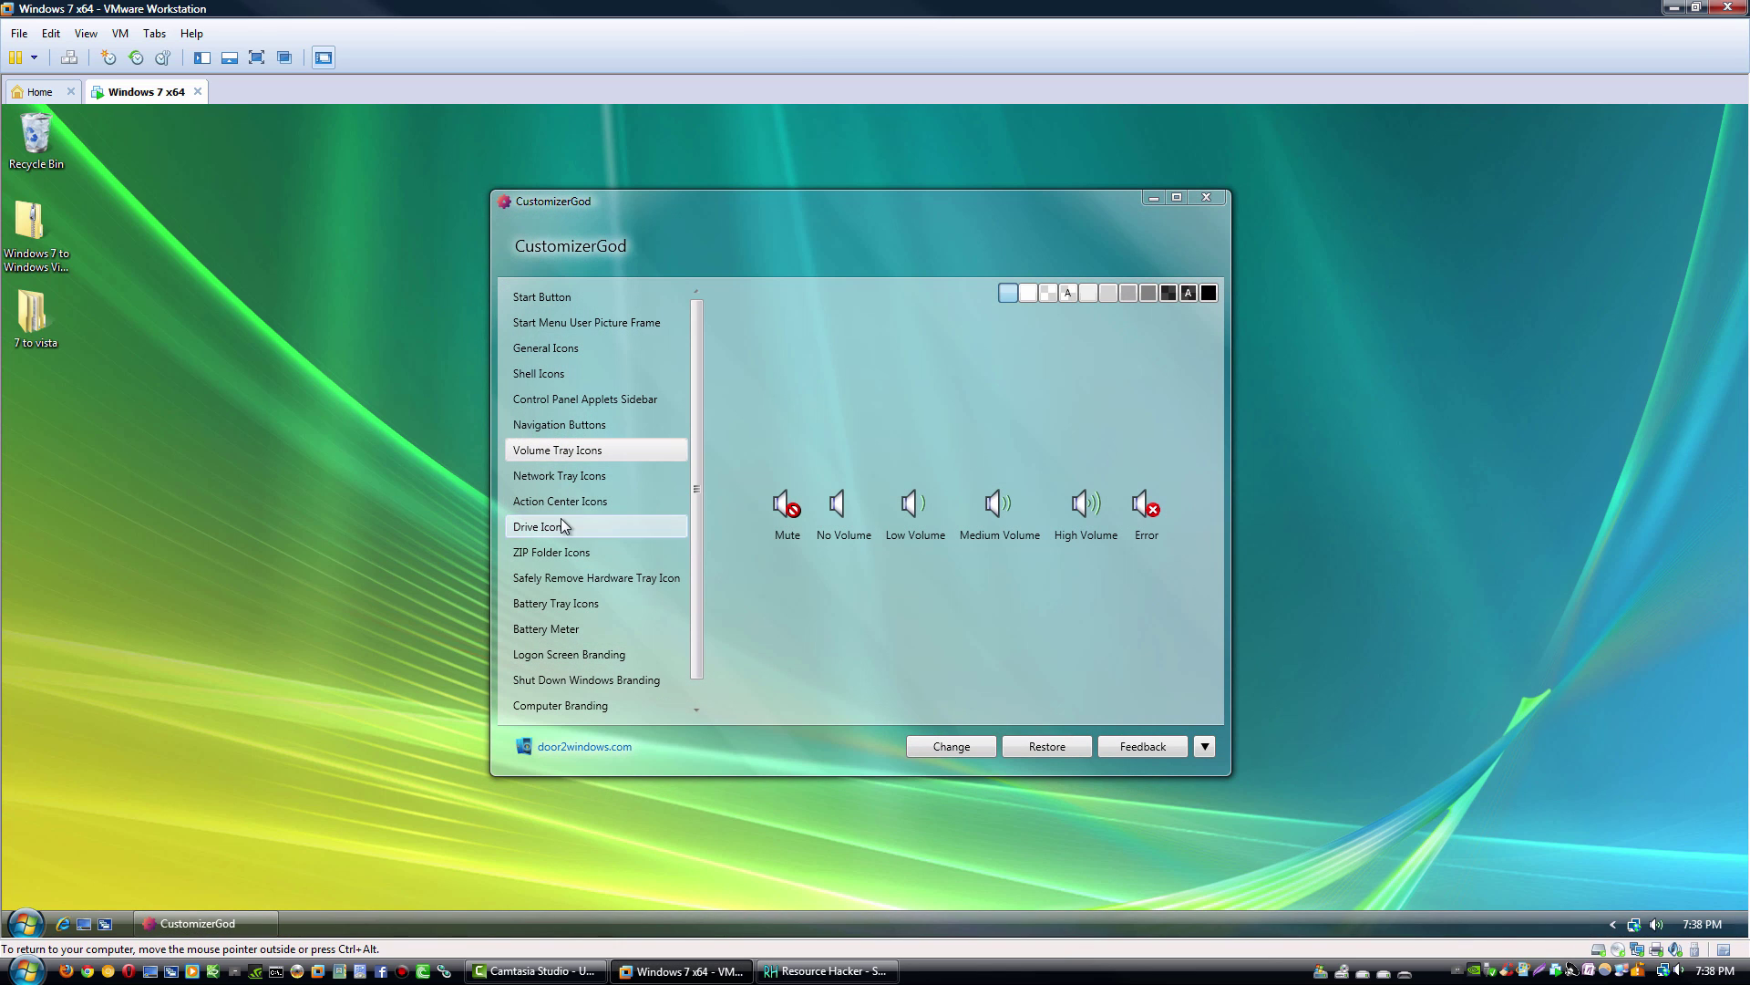
Step: Replace the Action Center flag icons with the Shield icon from the CustomizerGod folder and close CustomizerGod
left_click(561, 503)
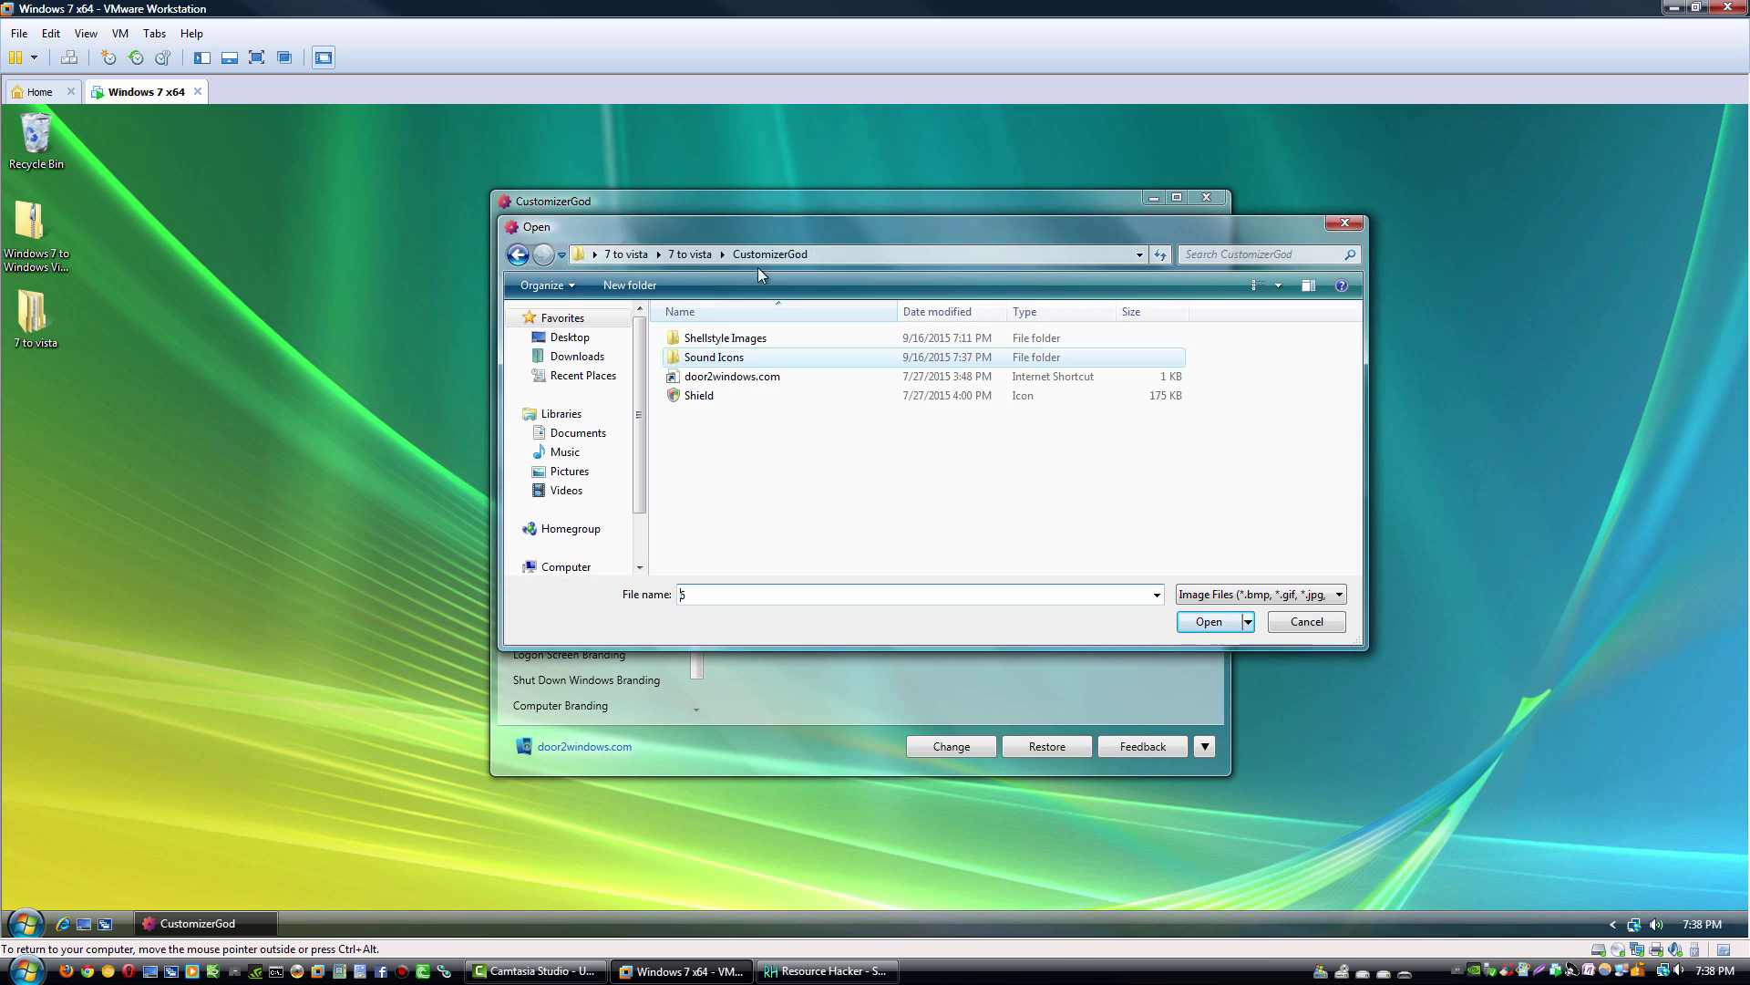
double_click(711, 398)
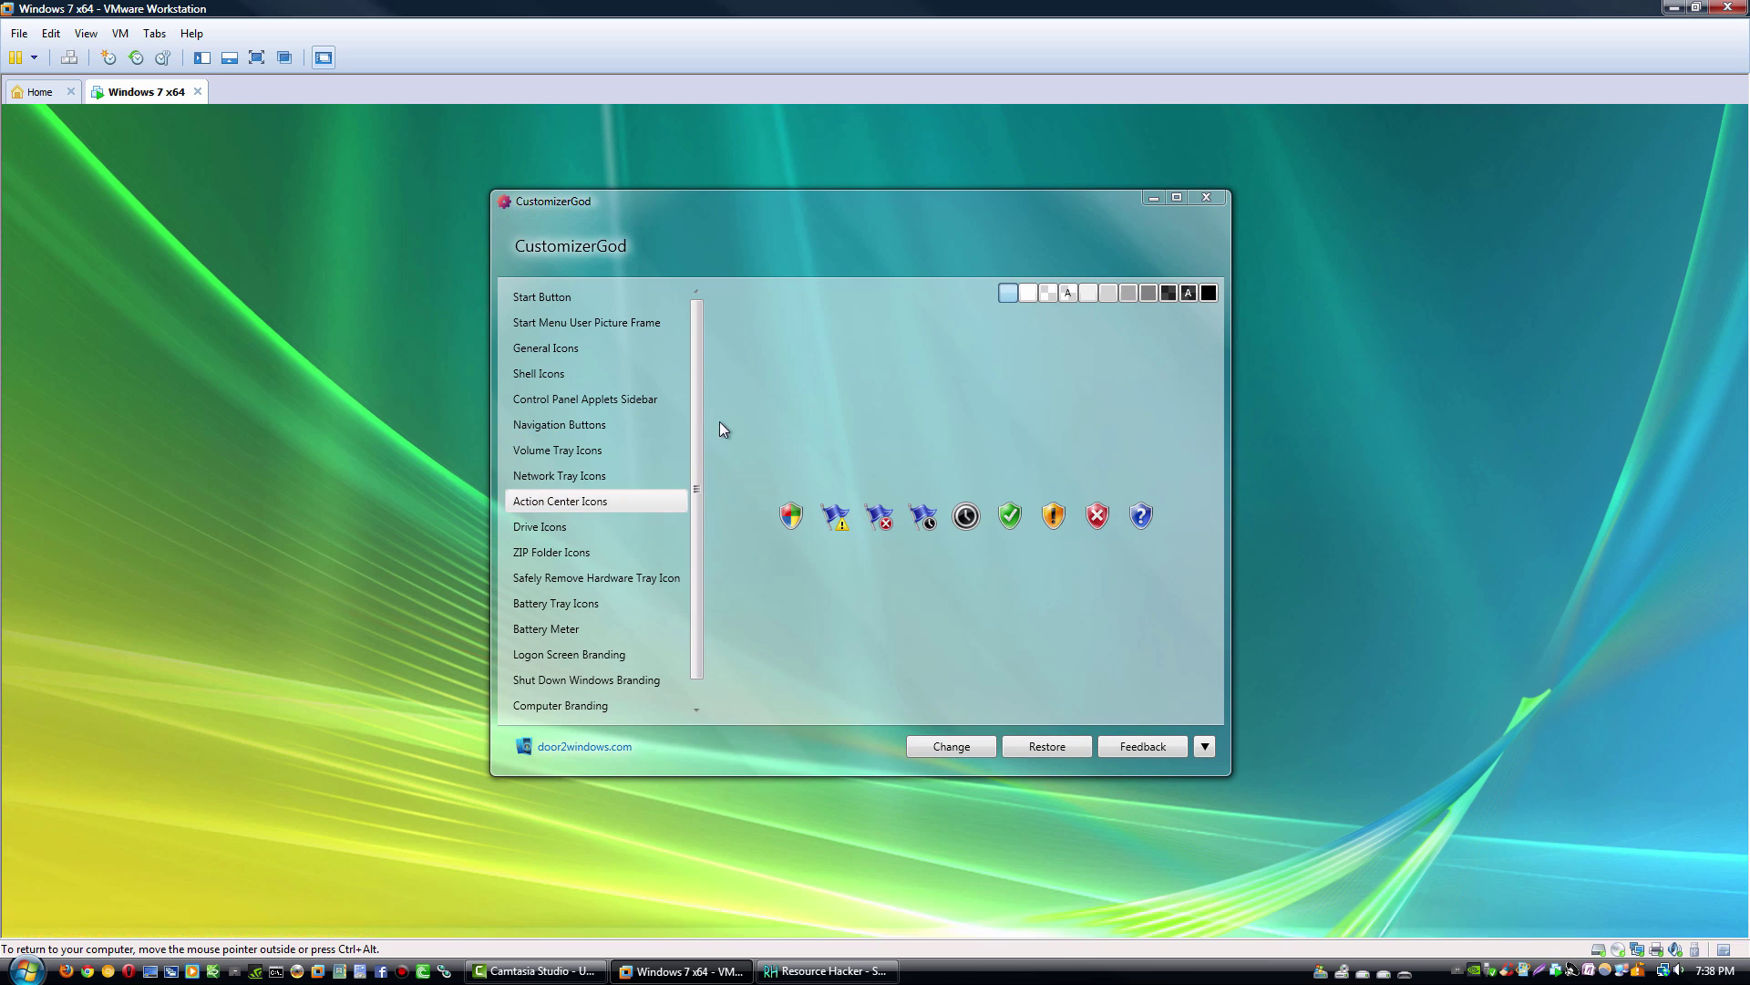
left_click(875, 524)
left_click(949, 745)
double_click(730, 395)
left_click(922, 517)
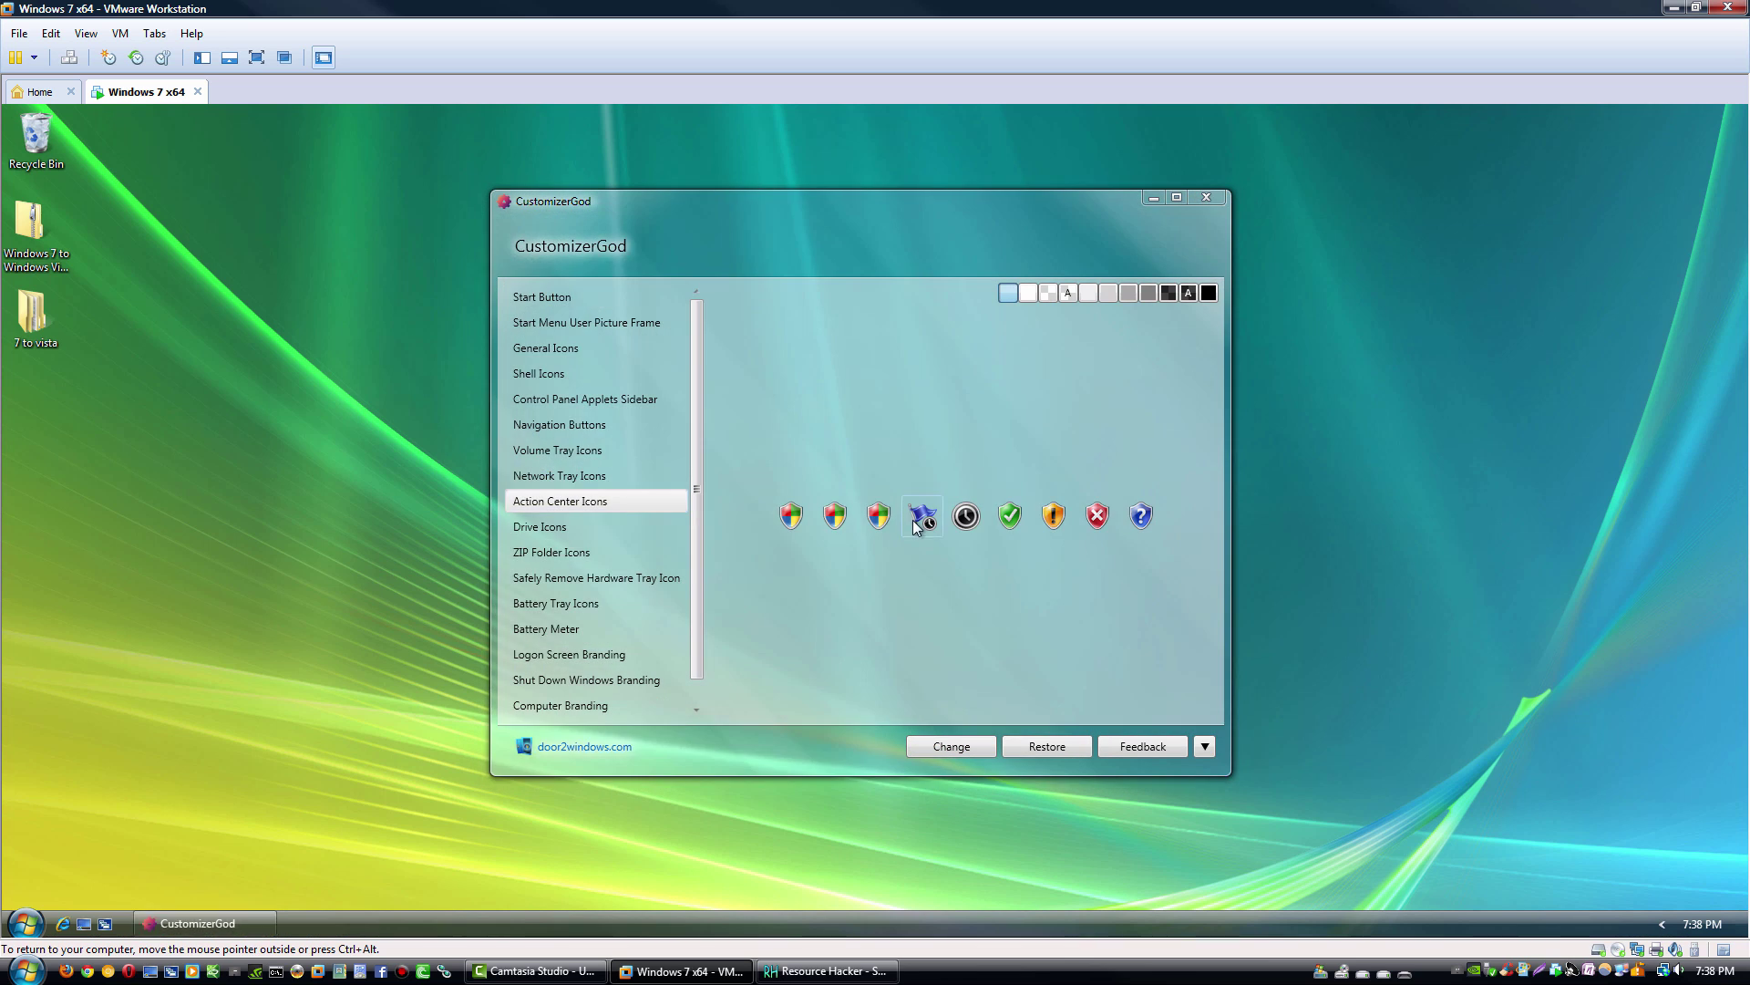
left_click(951, 747)
double_click(730, 395)
left_click(1207, 197)
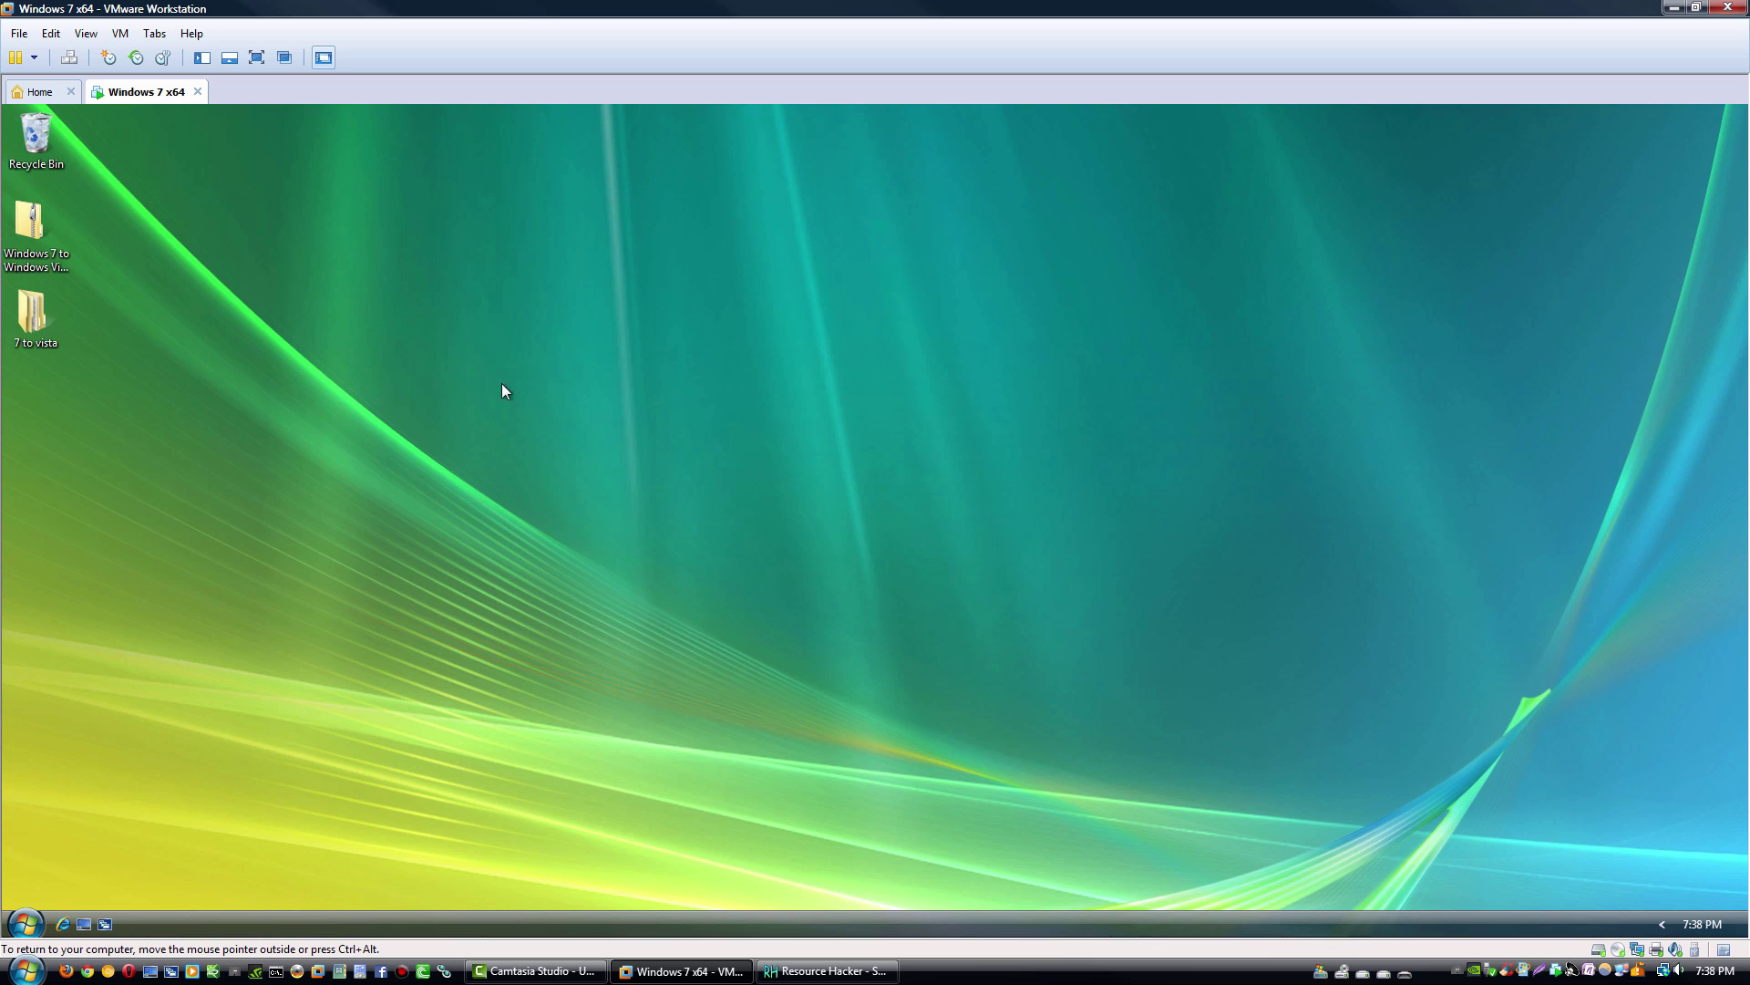
Step: Run the Disable_Windows_7_Explorer_Auto_Arrange batch file from the 7 to vista Disable Auto Arrange folder as administrator
double_click(39, 327)
double_click(648, 349)
double_click(652, 406)
right_click(657, 349)
left_click(727, 419)
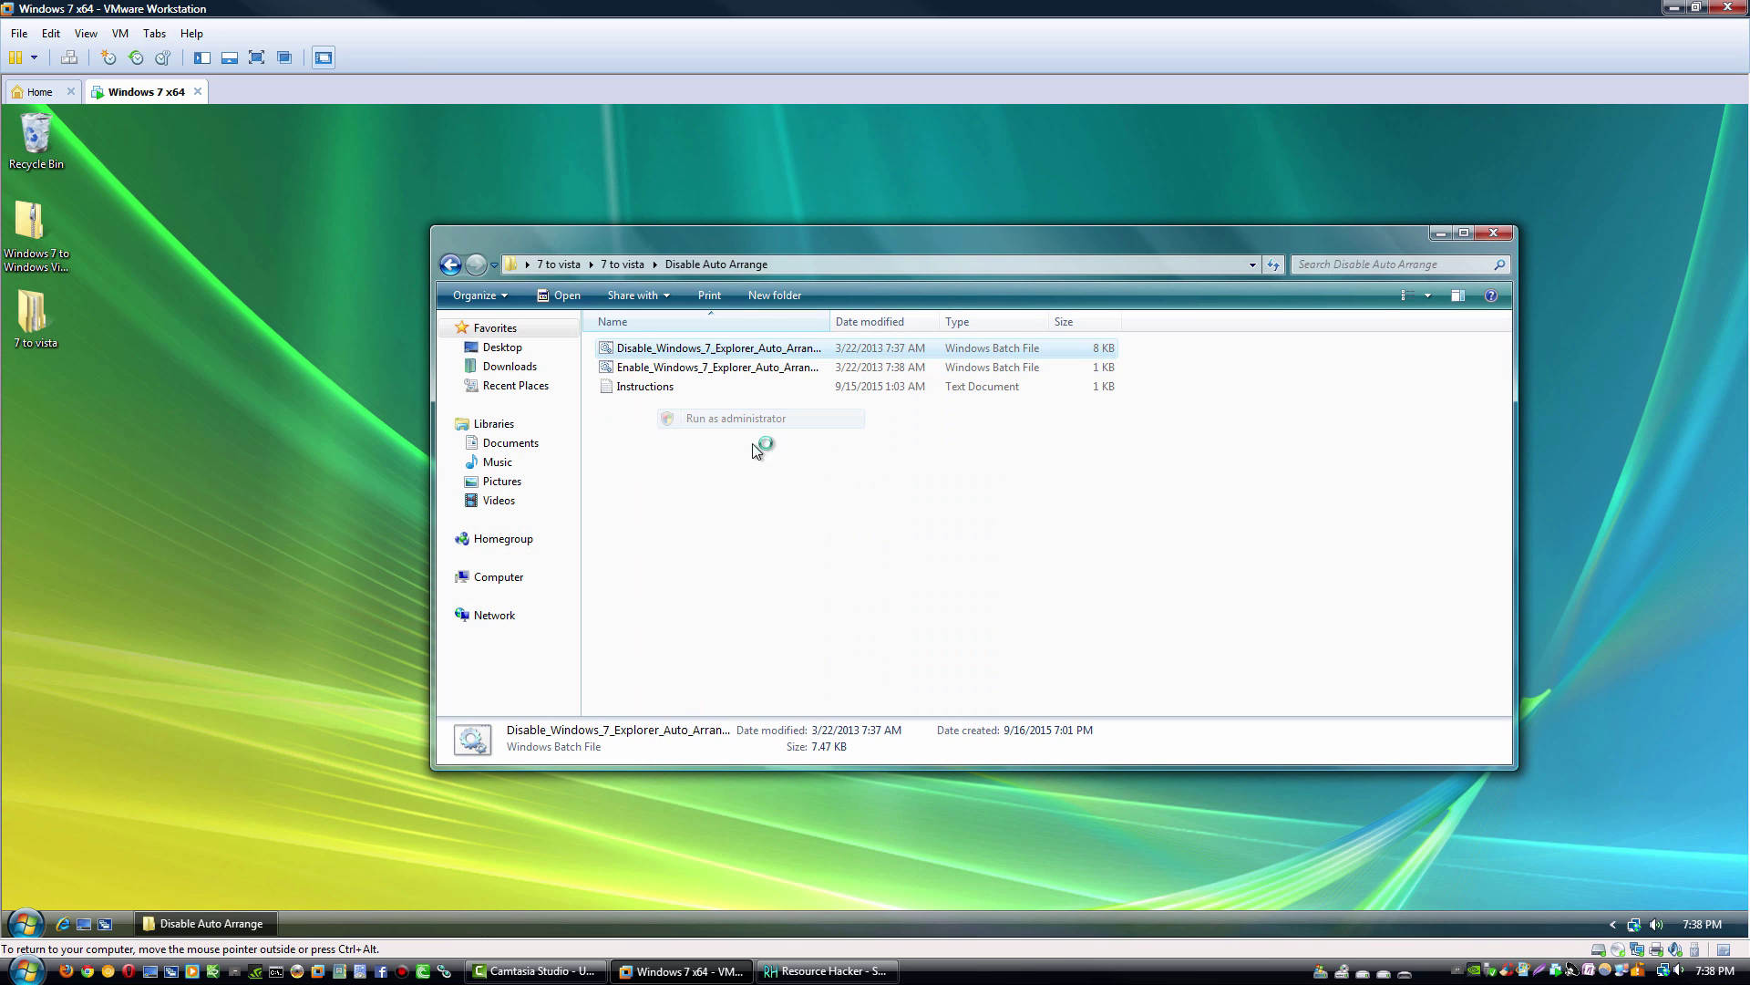
left_click(1053, 543)
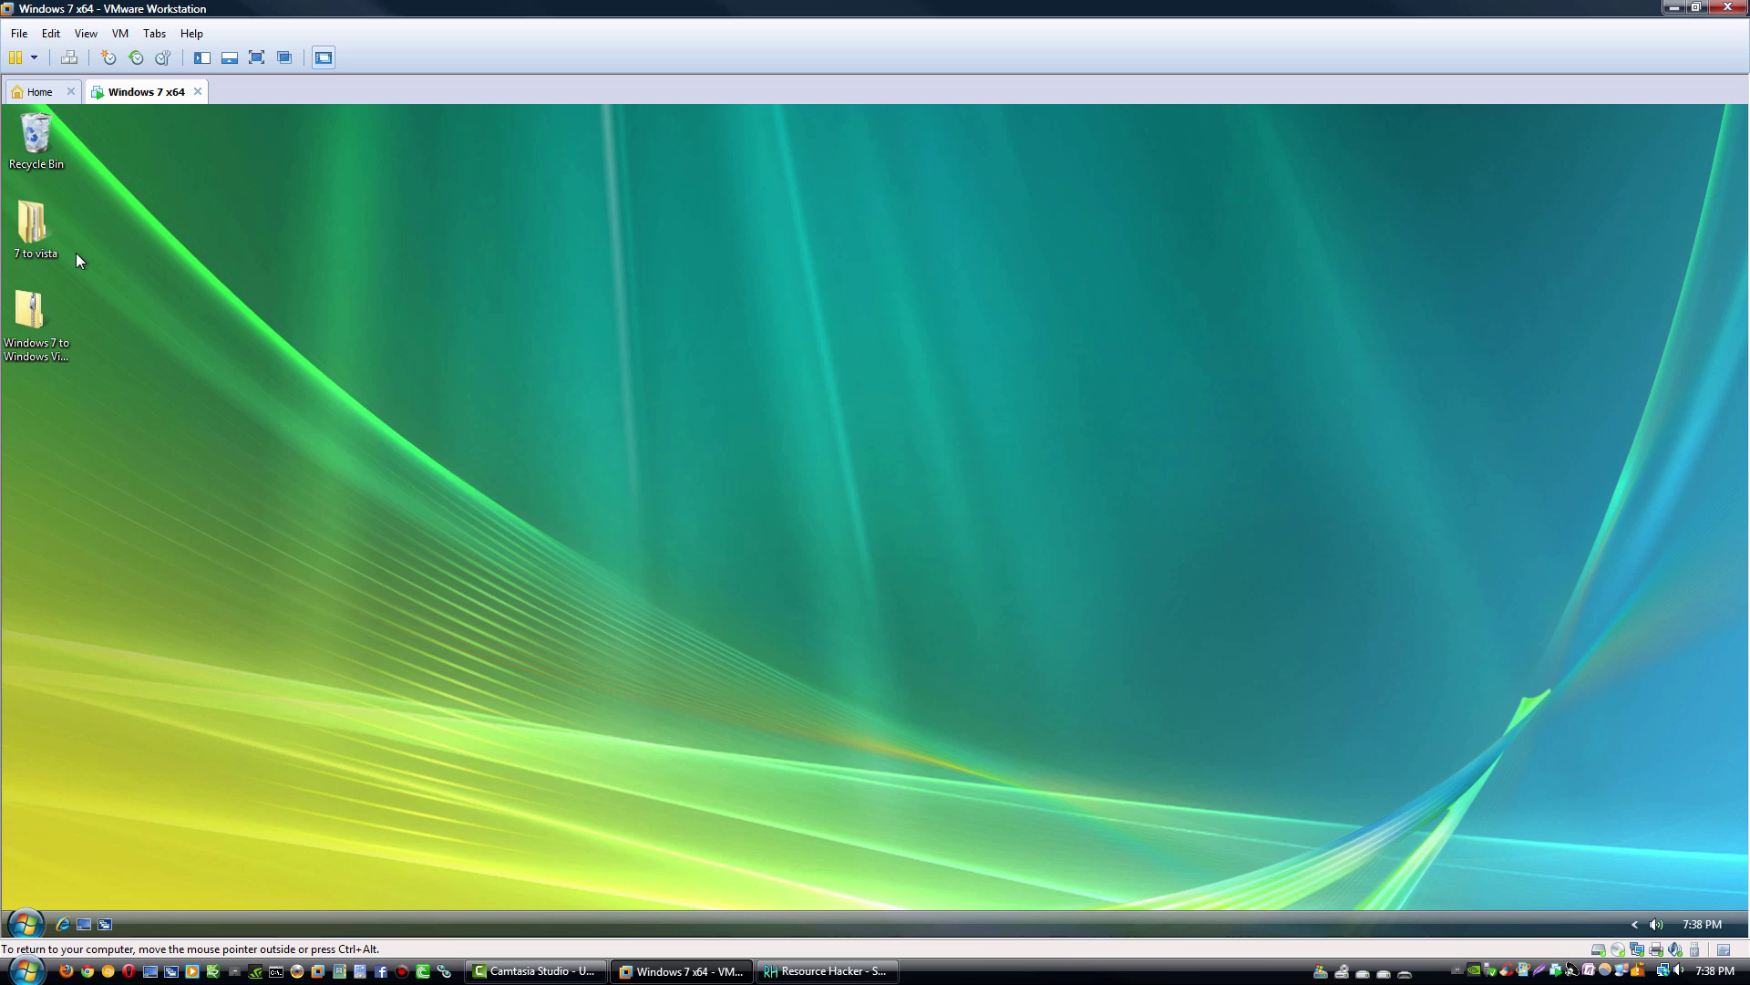
Step: Merge the Start_Menu_Music_Open_to_Users and Start_Menu_My_Documents_Open_to_Users registry files from the Disable Libraries folder's Open to users subfolder
double_click(50, 248)
double_click(535, 363)
double_click(547, 443)
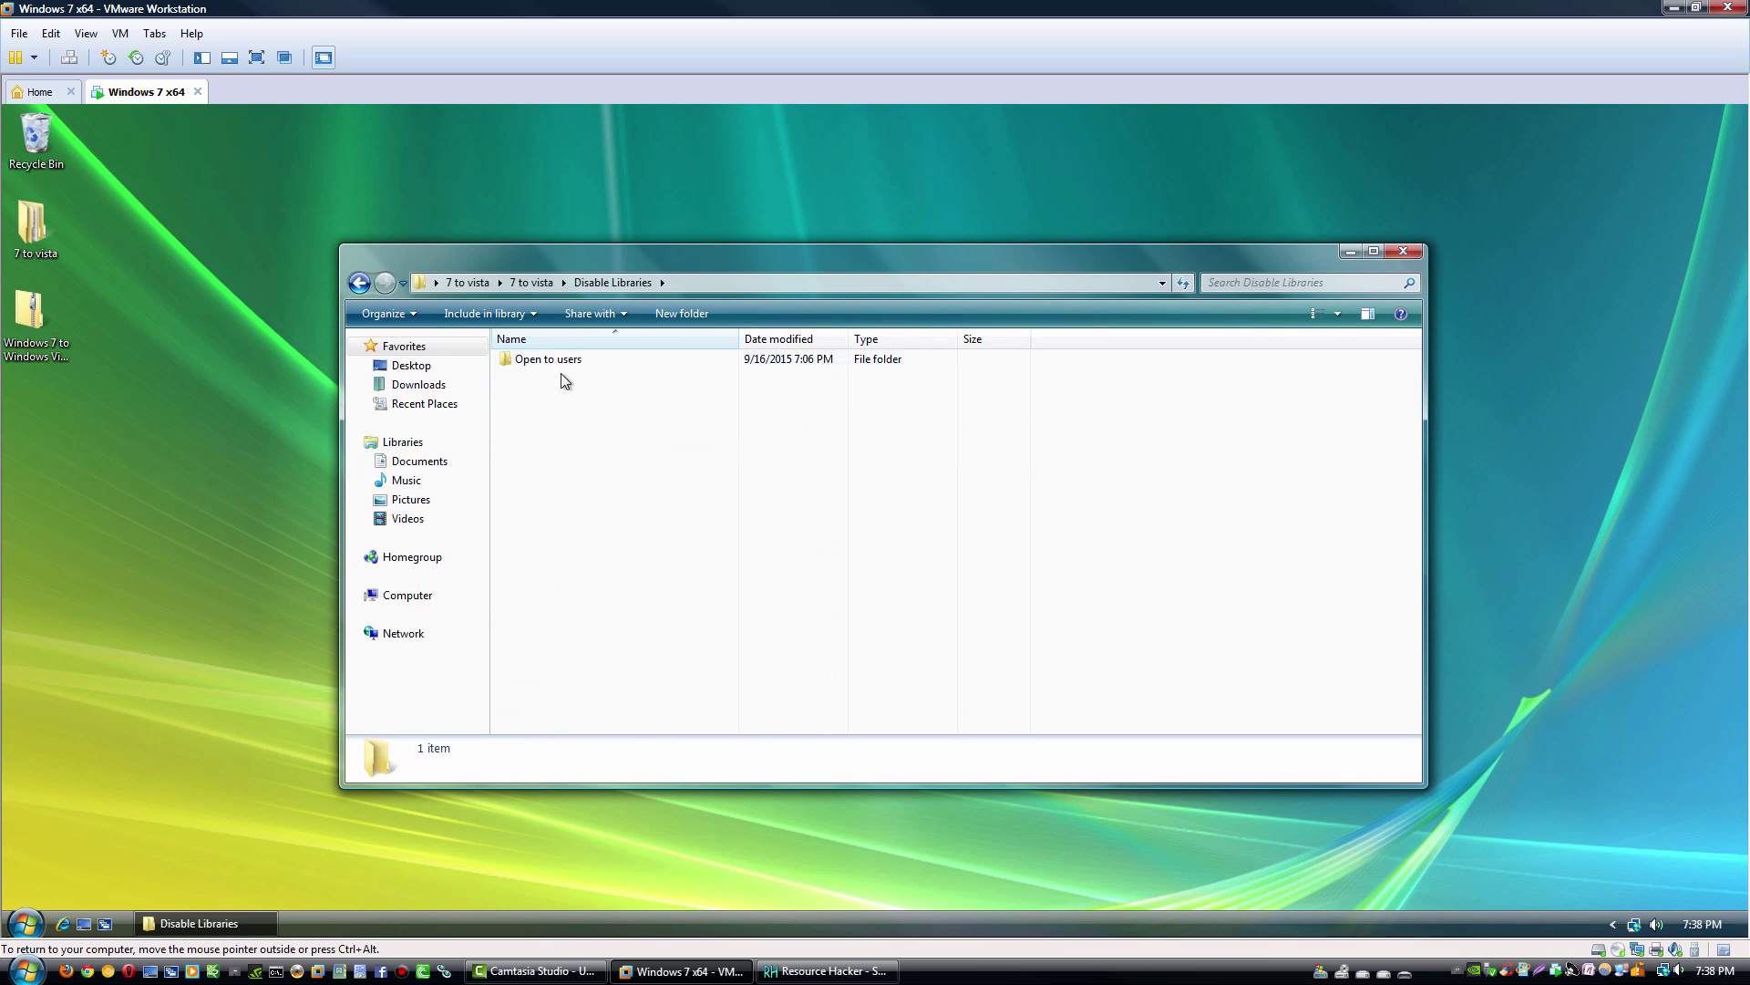
double_click(558, 361)
left_click(1014, 545)
left_click(1082, 523)
double_click(601, 396)
left_click(1003, 547)
left_click(1082, 524)
Step: Merge the Start_Menu_Pictures_Open_to_Users and Start_Menu_Videos_Open_to_Users registry files into the registry
double_click(538, 413)
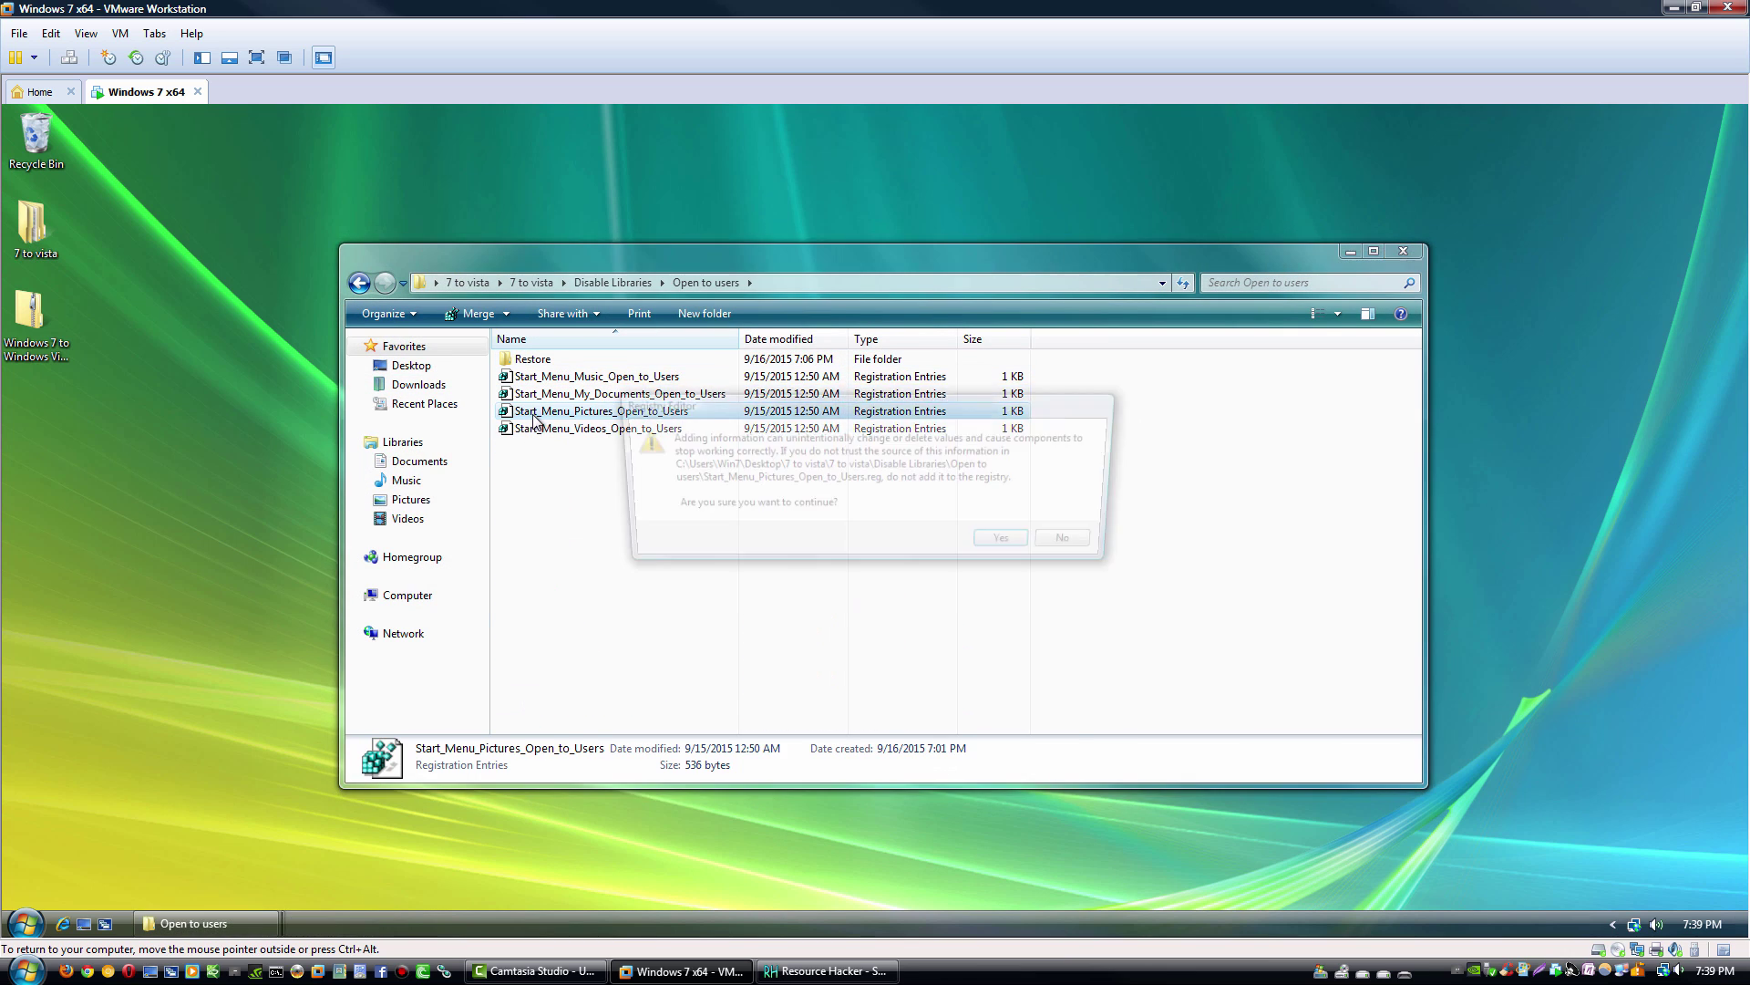
left_click(1014, 545)
double_click(564, 433)
left_click(1014, 545)
left_click(1082, 523)
Step: Go back to the 7 to vista folder, open its Media Player folder and view the Windows Media Player subfolder
left_click(360, 284)
left_click(360, 284)
double_click(538, 446)
left_click(536, 360)
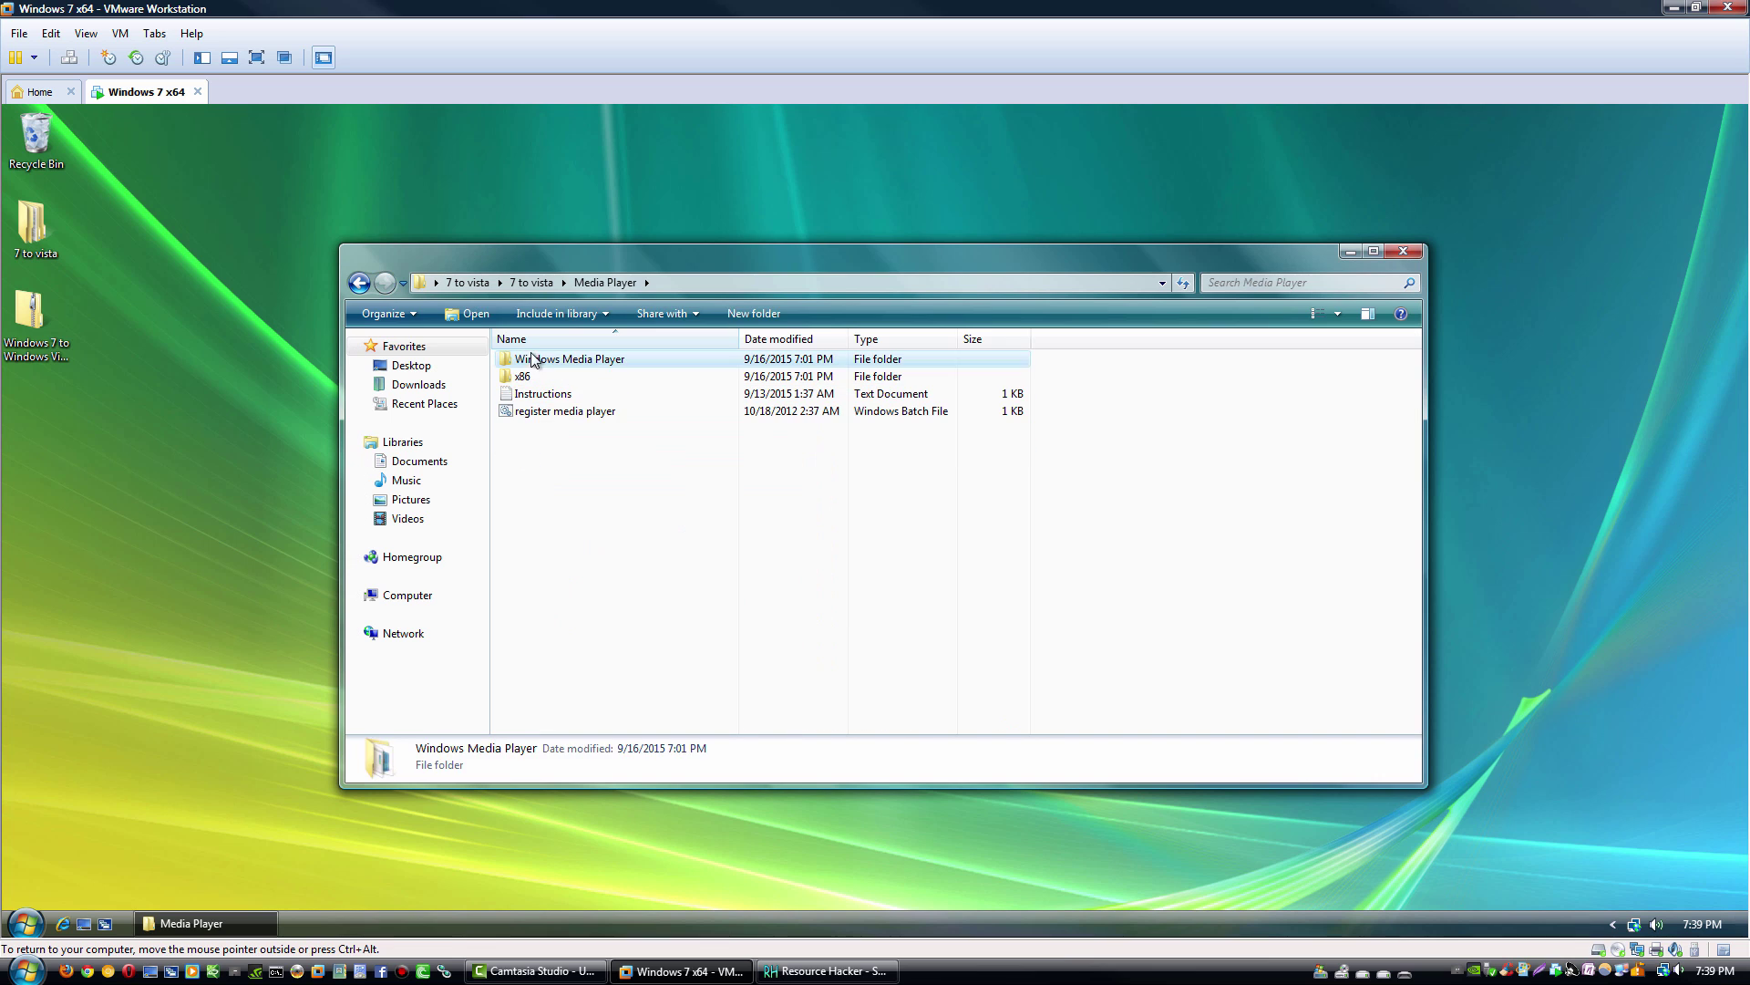
double_click(553, 359)
left_click(360, 284)
Step: Take ownership of the Windows Media Player folder in C:\Program Files and copy the replacement folder from 7 to vista
left_click(26, 924)
left_click(275, 707)
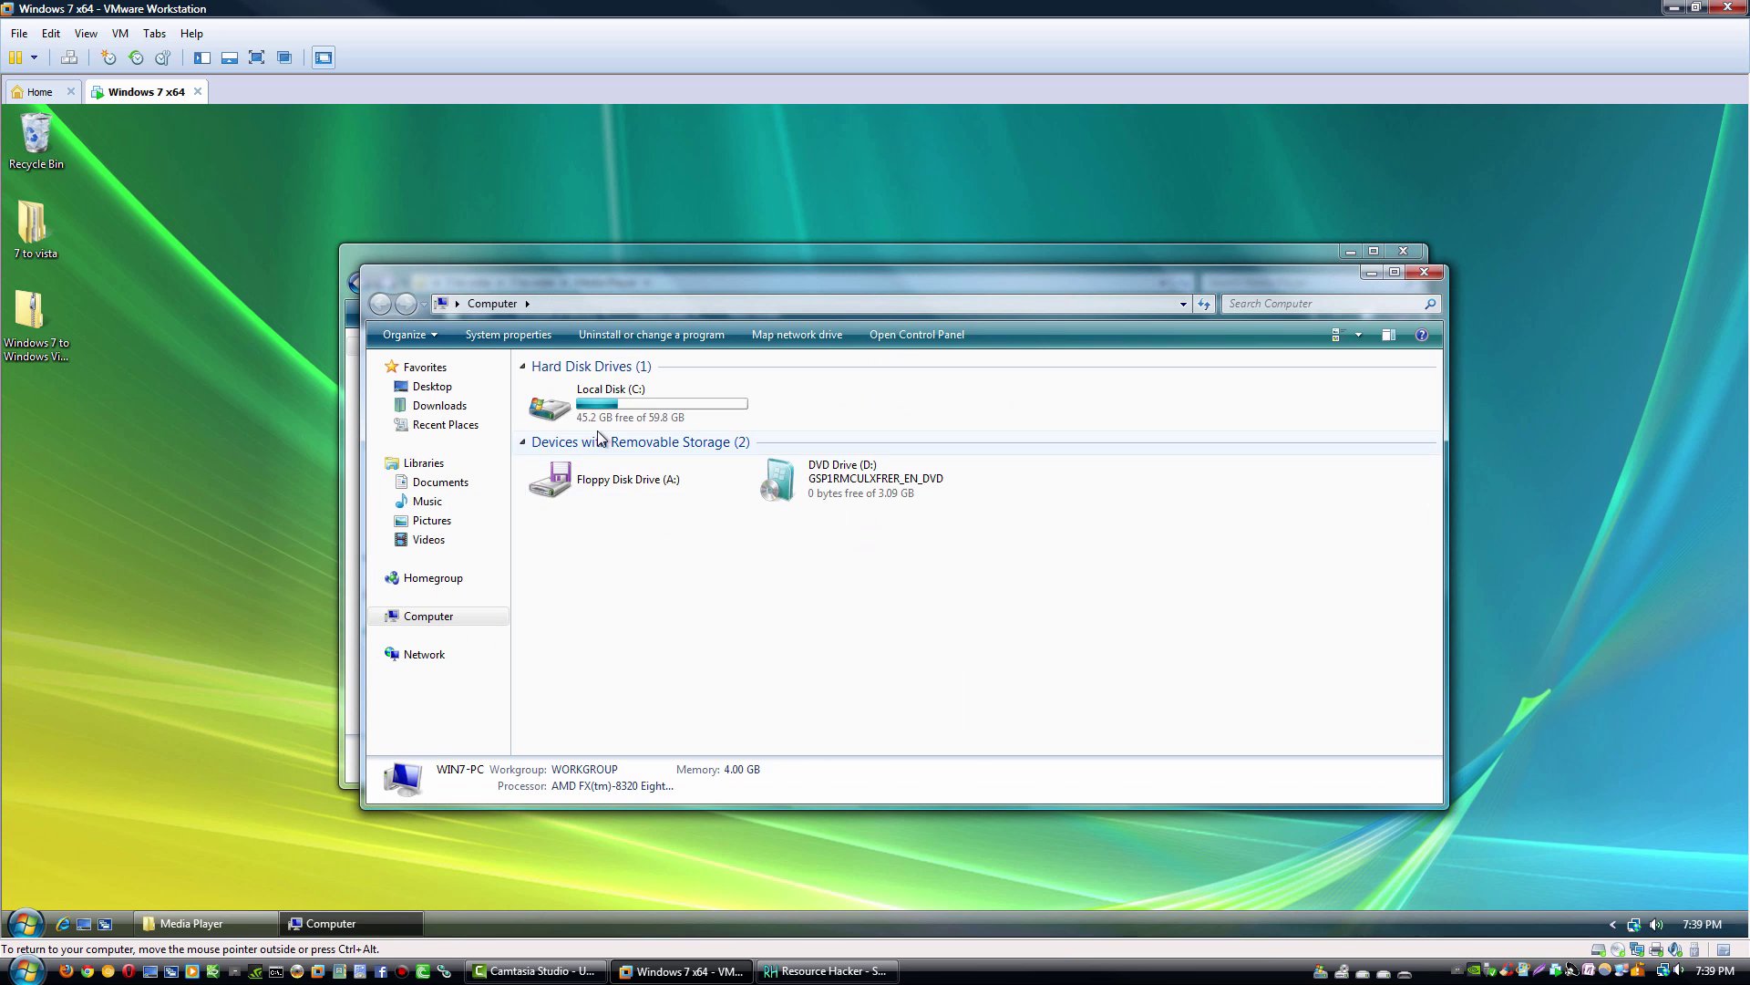
double_click(590, 400)
left_click_drag(643, 277, 722, 248)
right_click(672, 544)
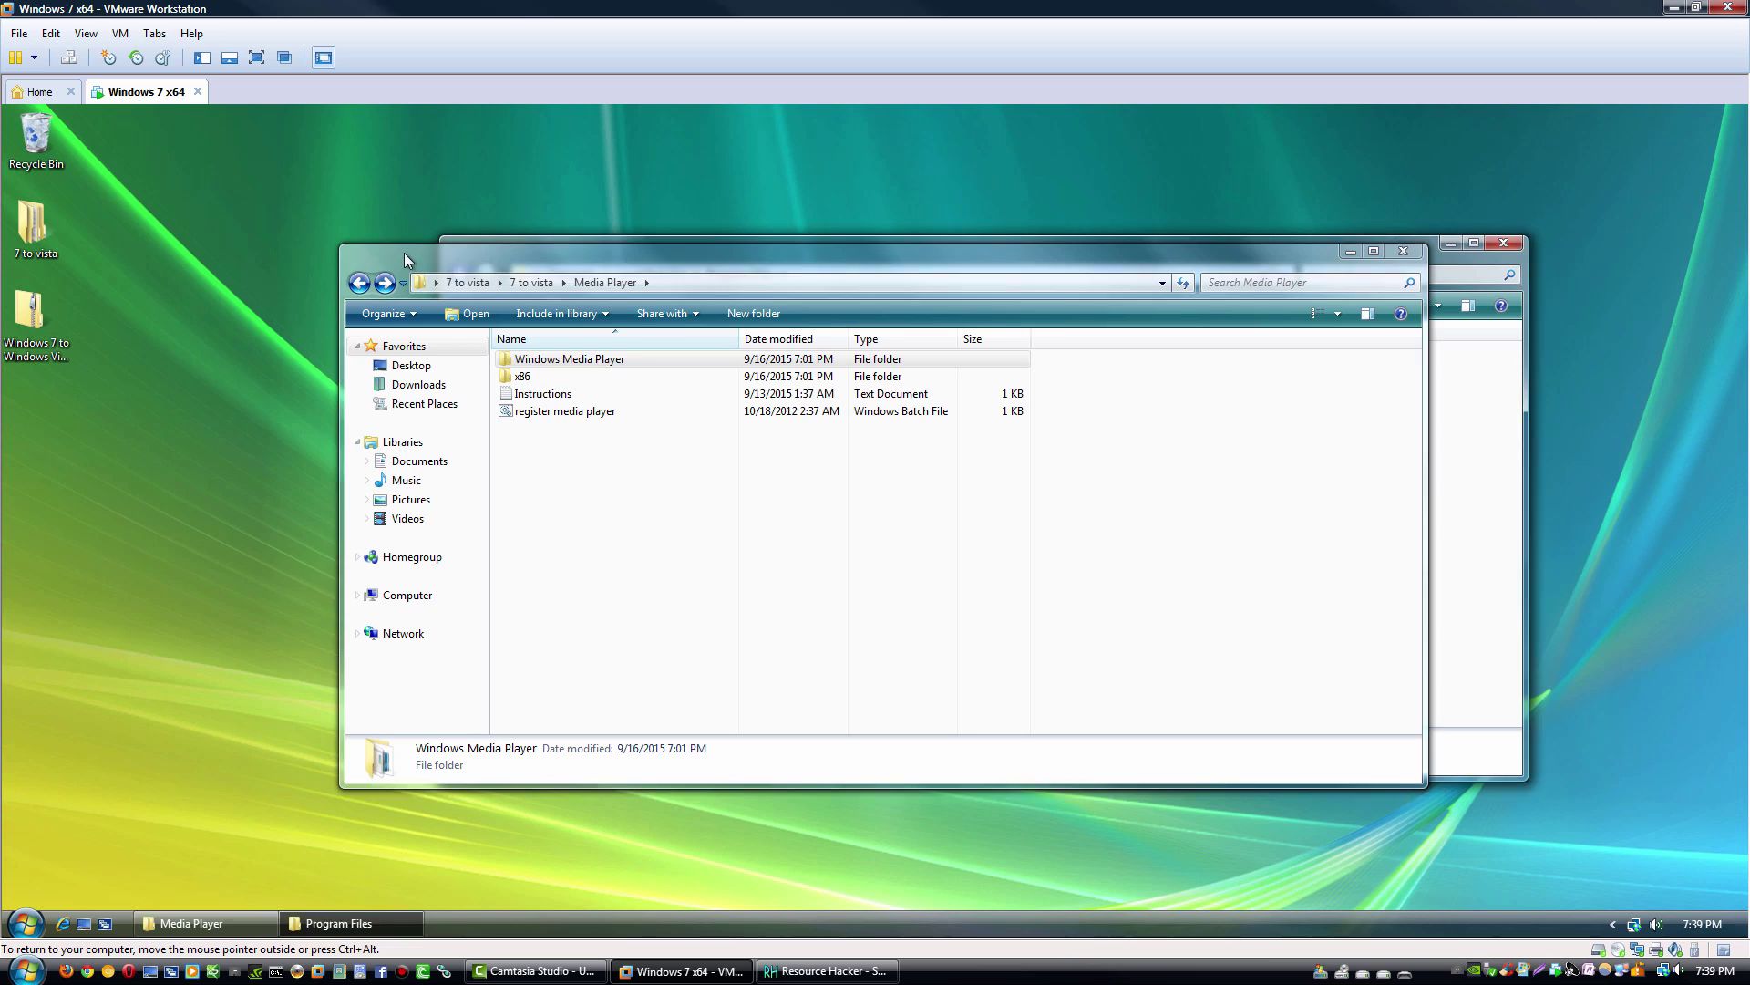
right_click(528, 356)
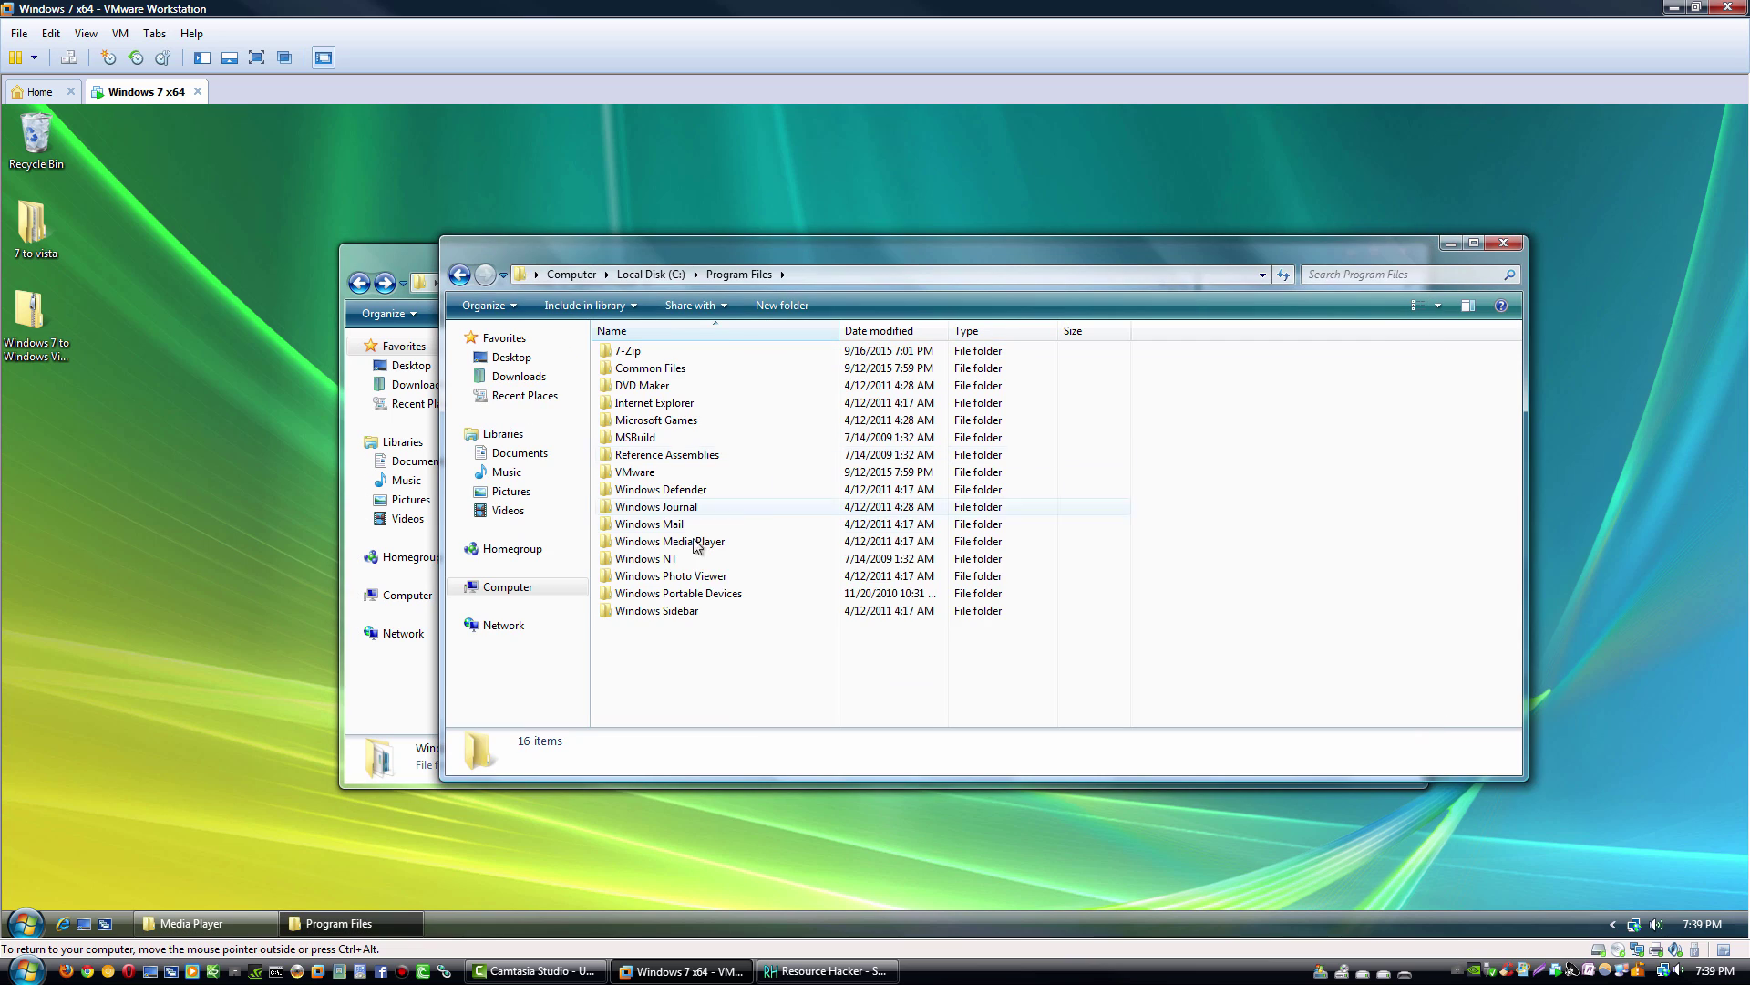
Step: Try to delete the original Windows Media Player folder from Program Files
right_click(695, 545)
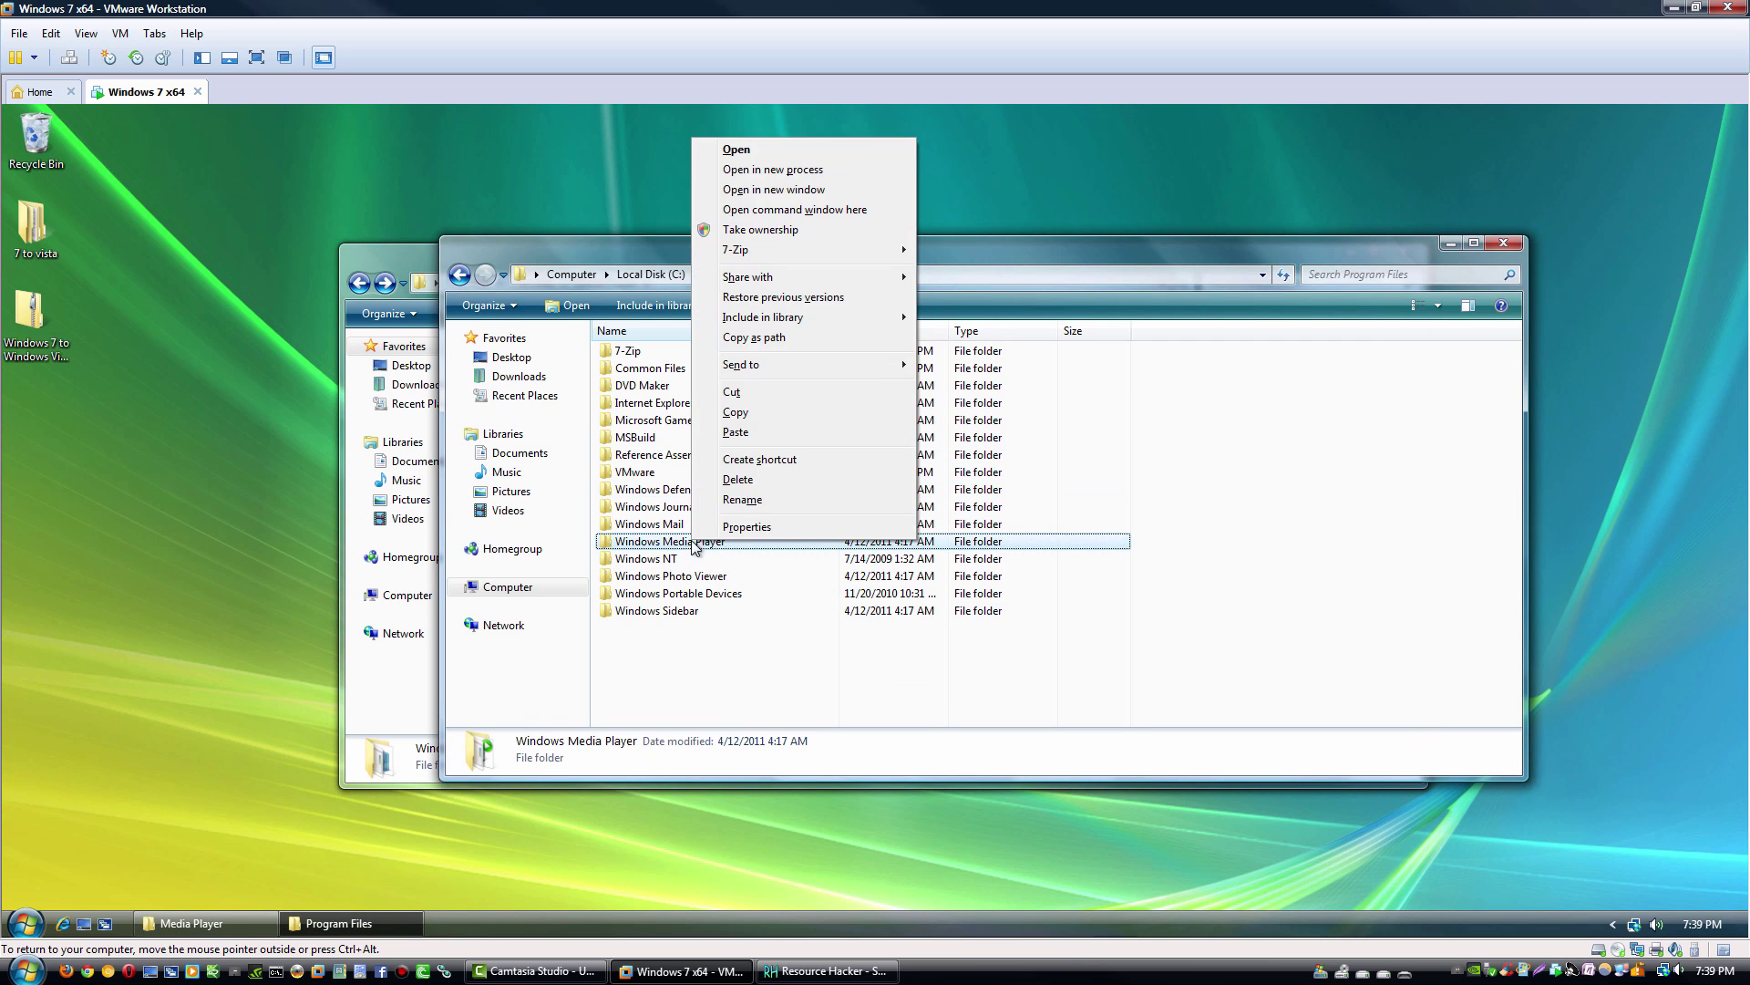
left_click(720, 485)
left_click(938, 582)
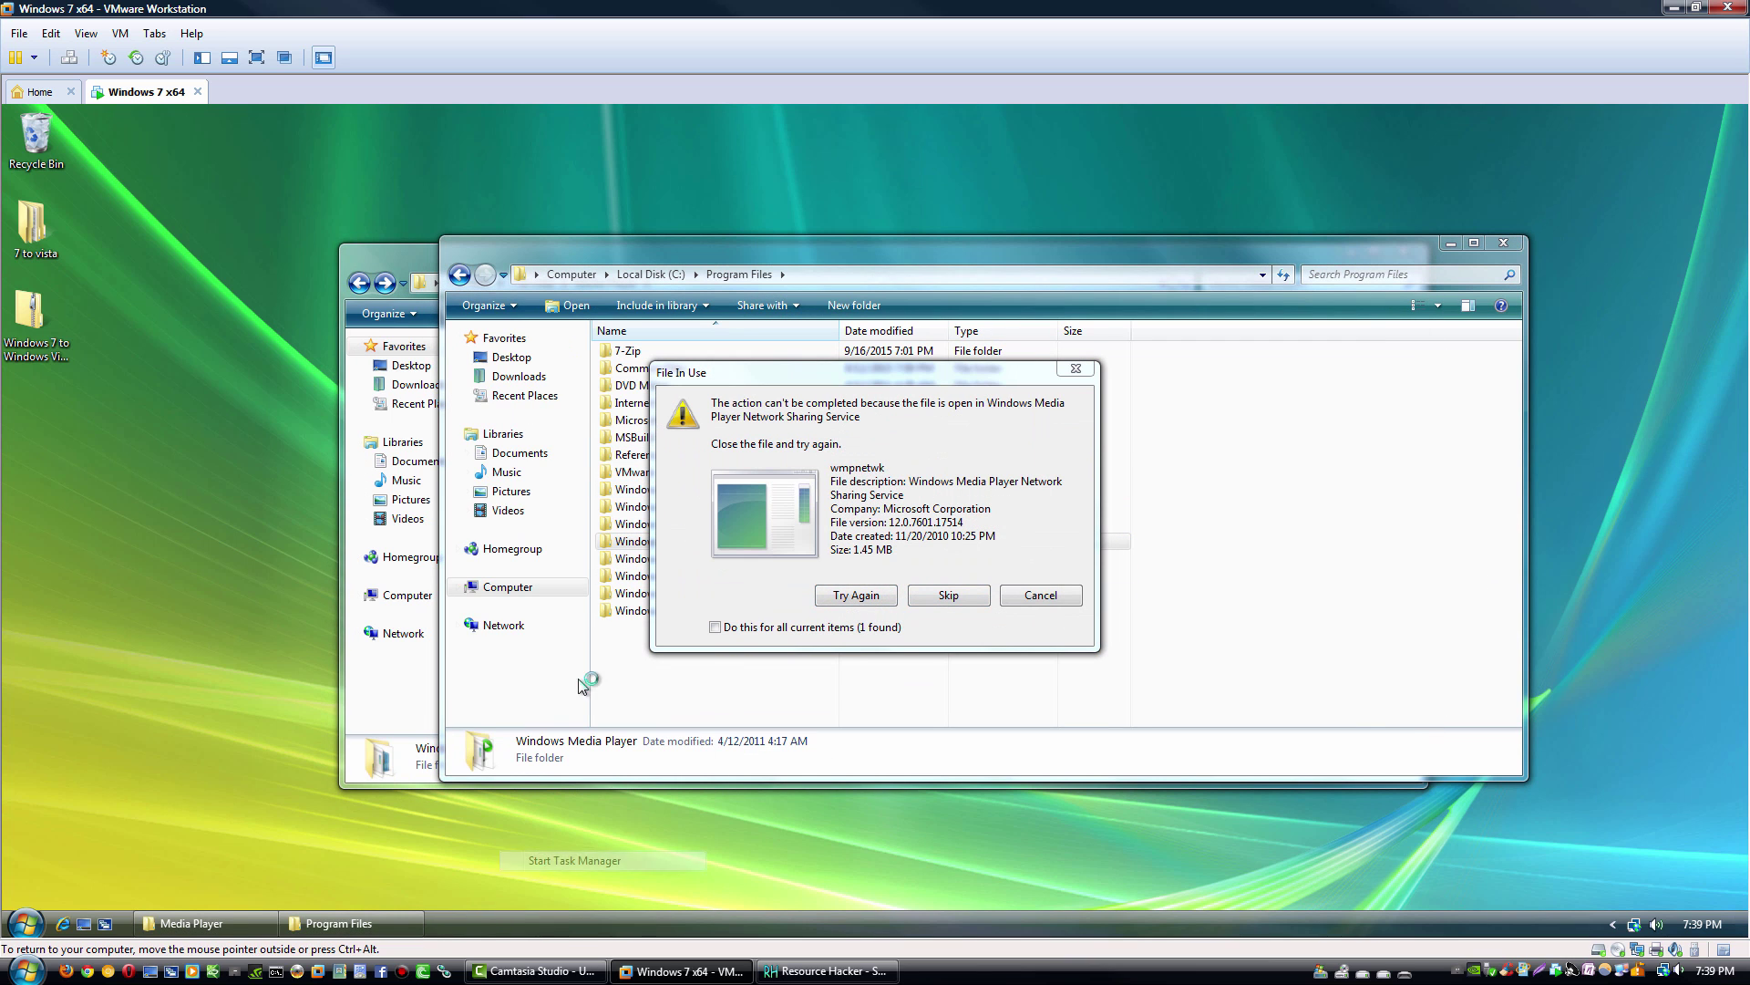
Step: Use Task Manager to end the Windows Media Player Network Sharing Service process, wmpnetwk
scroll(106, 740, "down", 10)
left_click(102, 791)
left_click(305, 817)
left_click(898, 568)
left_click(370, 466)
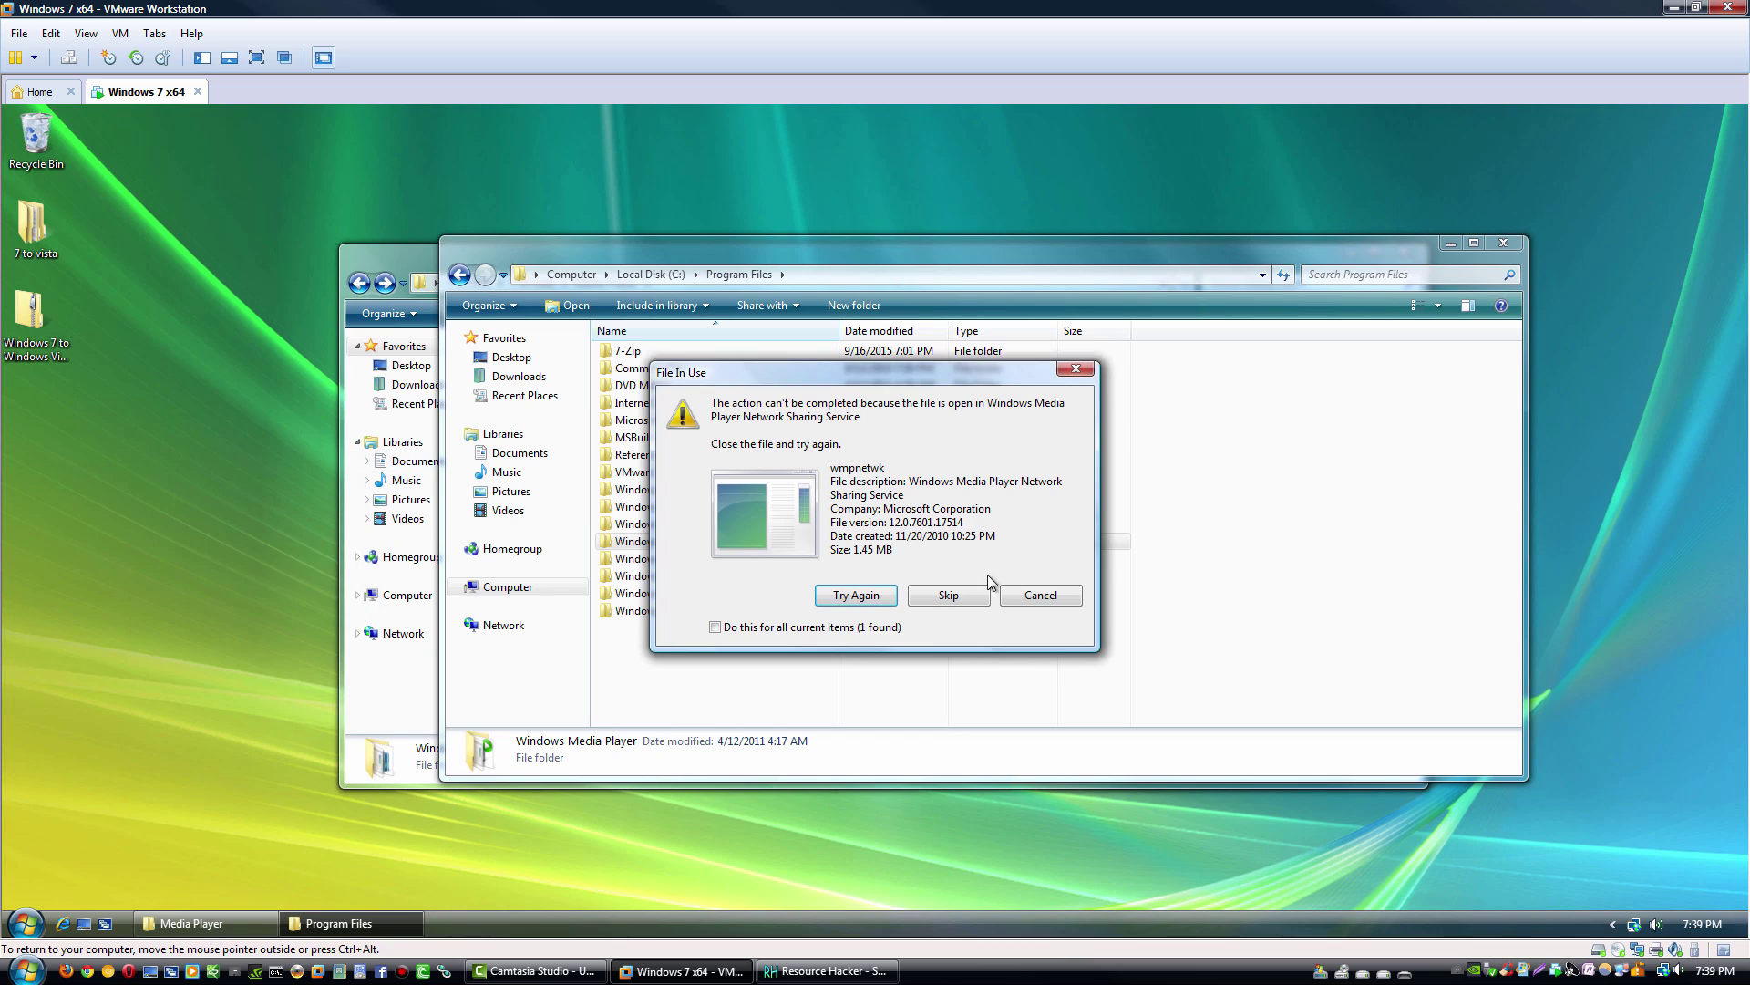
Step: Retry deleting the Windows Media Player folder and paste the replacement folder into Program Files
left_click(857, 595)
right_click(755, 662)
left_click(799, 789)
Step: Take ownership of the Windows Media Player folder in Program Files (x86) and delete it
left_click(658, 278)
double_click(670, 386)
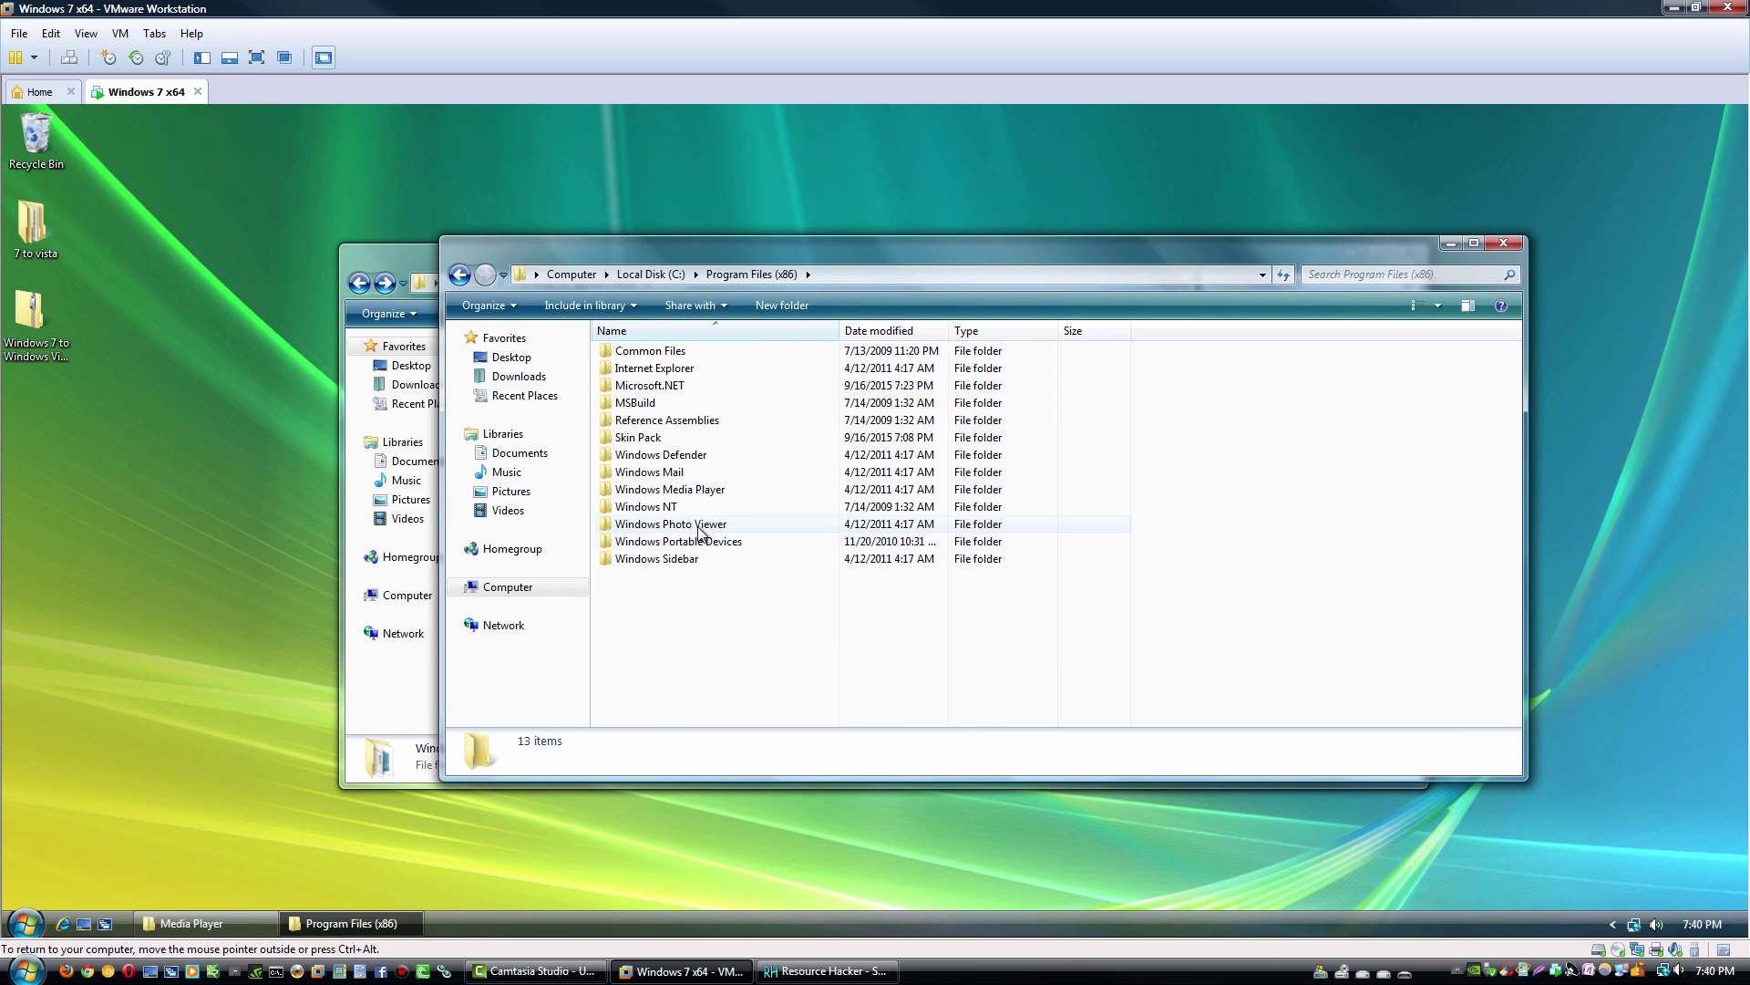
right_click(695, 489)
left_click(759, 539)
right_click(631, 492)
left_click(670, 828)
left_click(951, 597)
Step: Copy the Windows Media Player folder from the Media Player x86 folder into Program Files (x86)
left_click(395, 711)
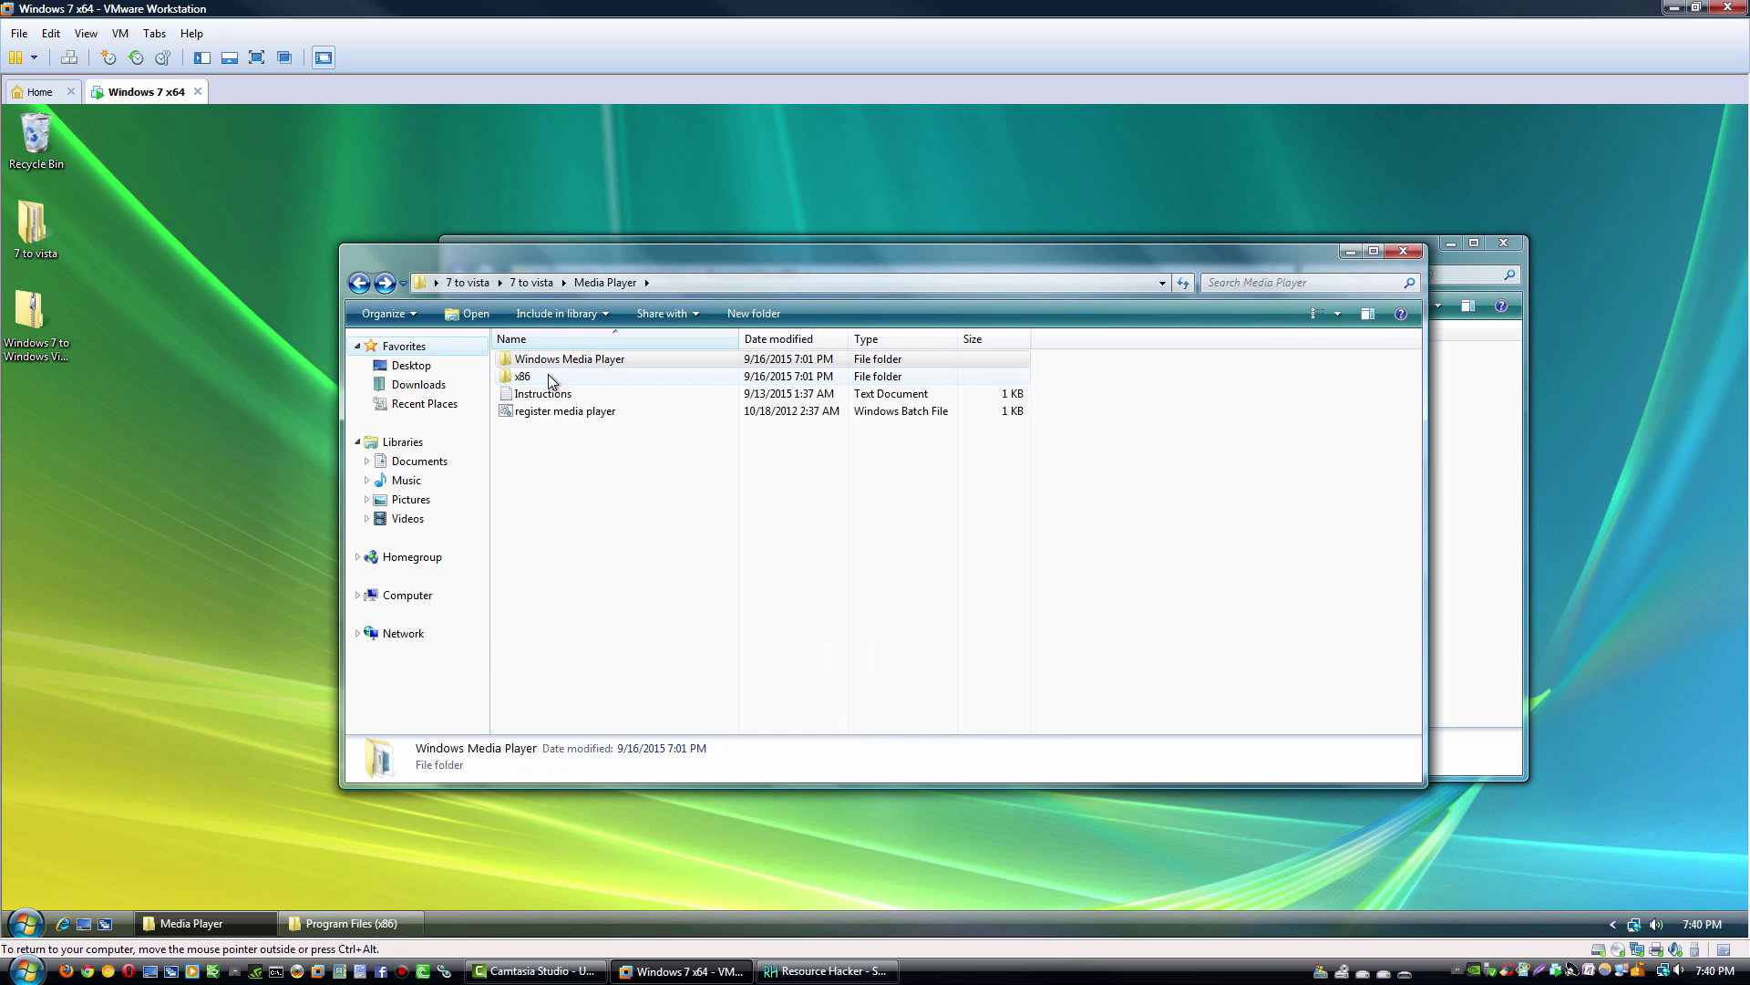
left_click(599, 568)
left_click(1472, 630)
key("ctrl+v")
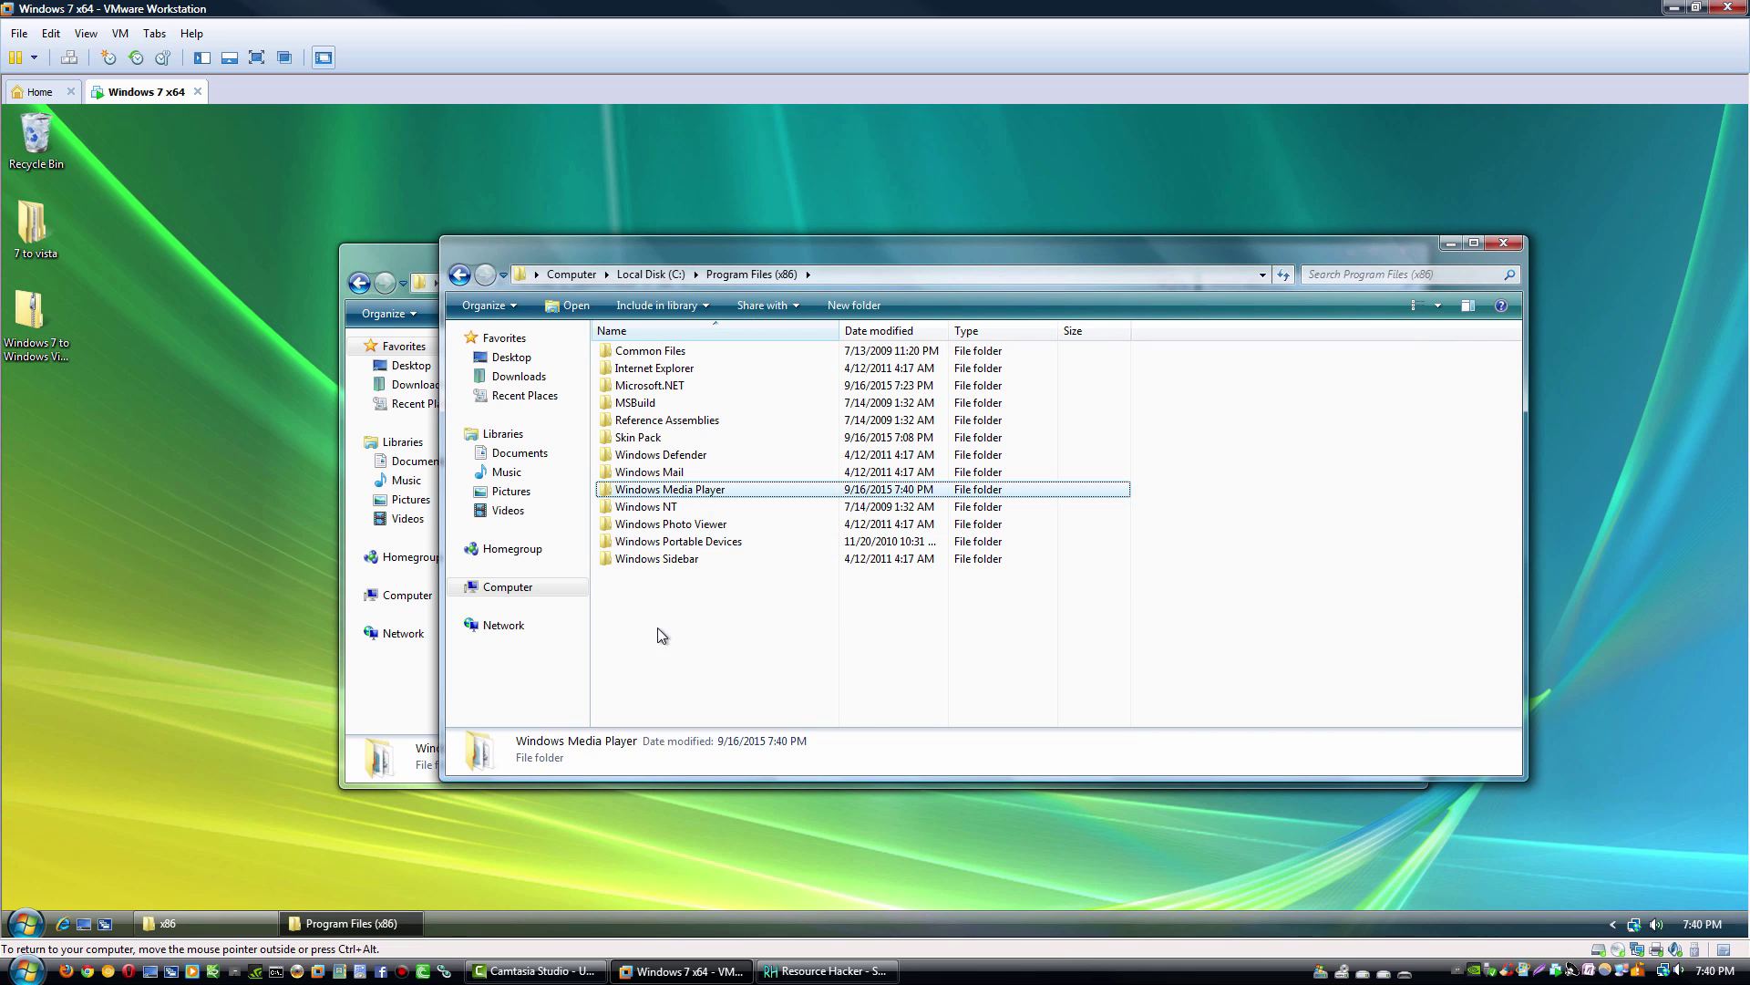
Step: Check the contents of the pasted Windows Media Player folder and open the Instructions file in the Media Player folder
double_click(636, 491)
key("BackSpace")
left_click(418, 265)
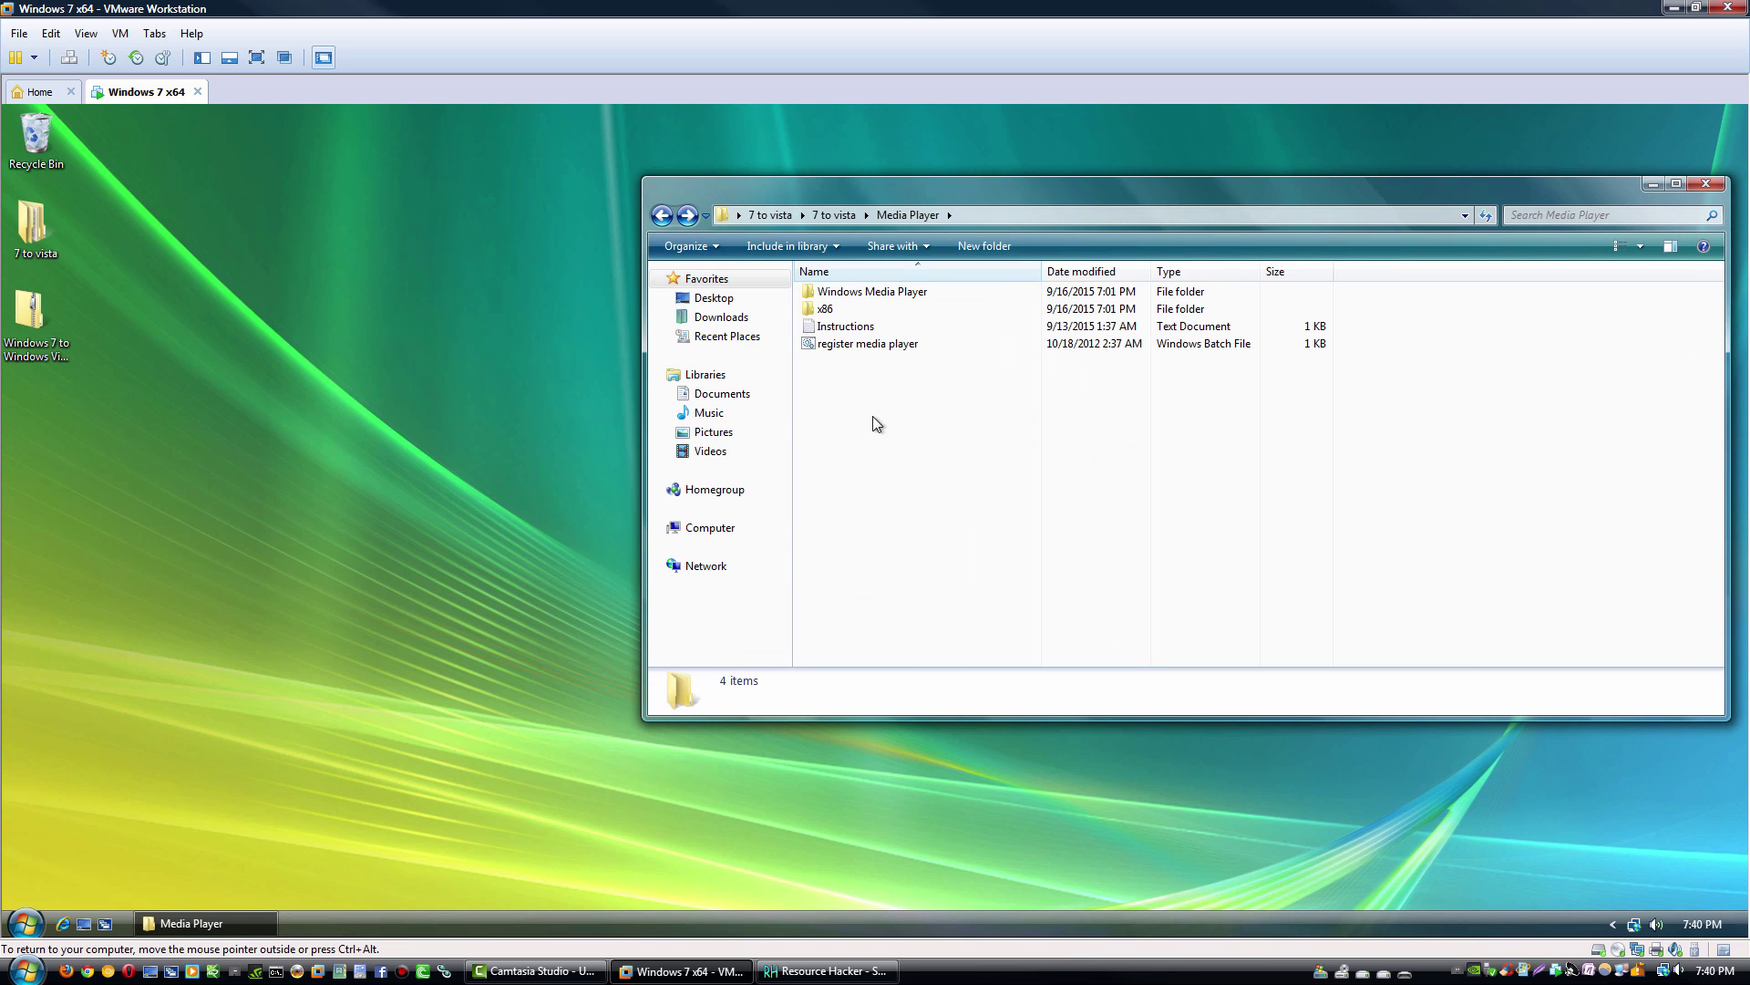
double_click(858, 325)
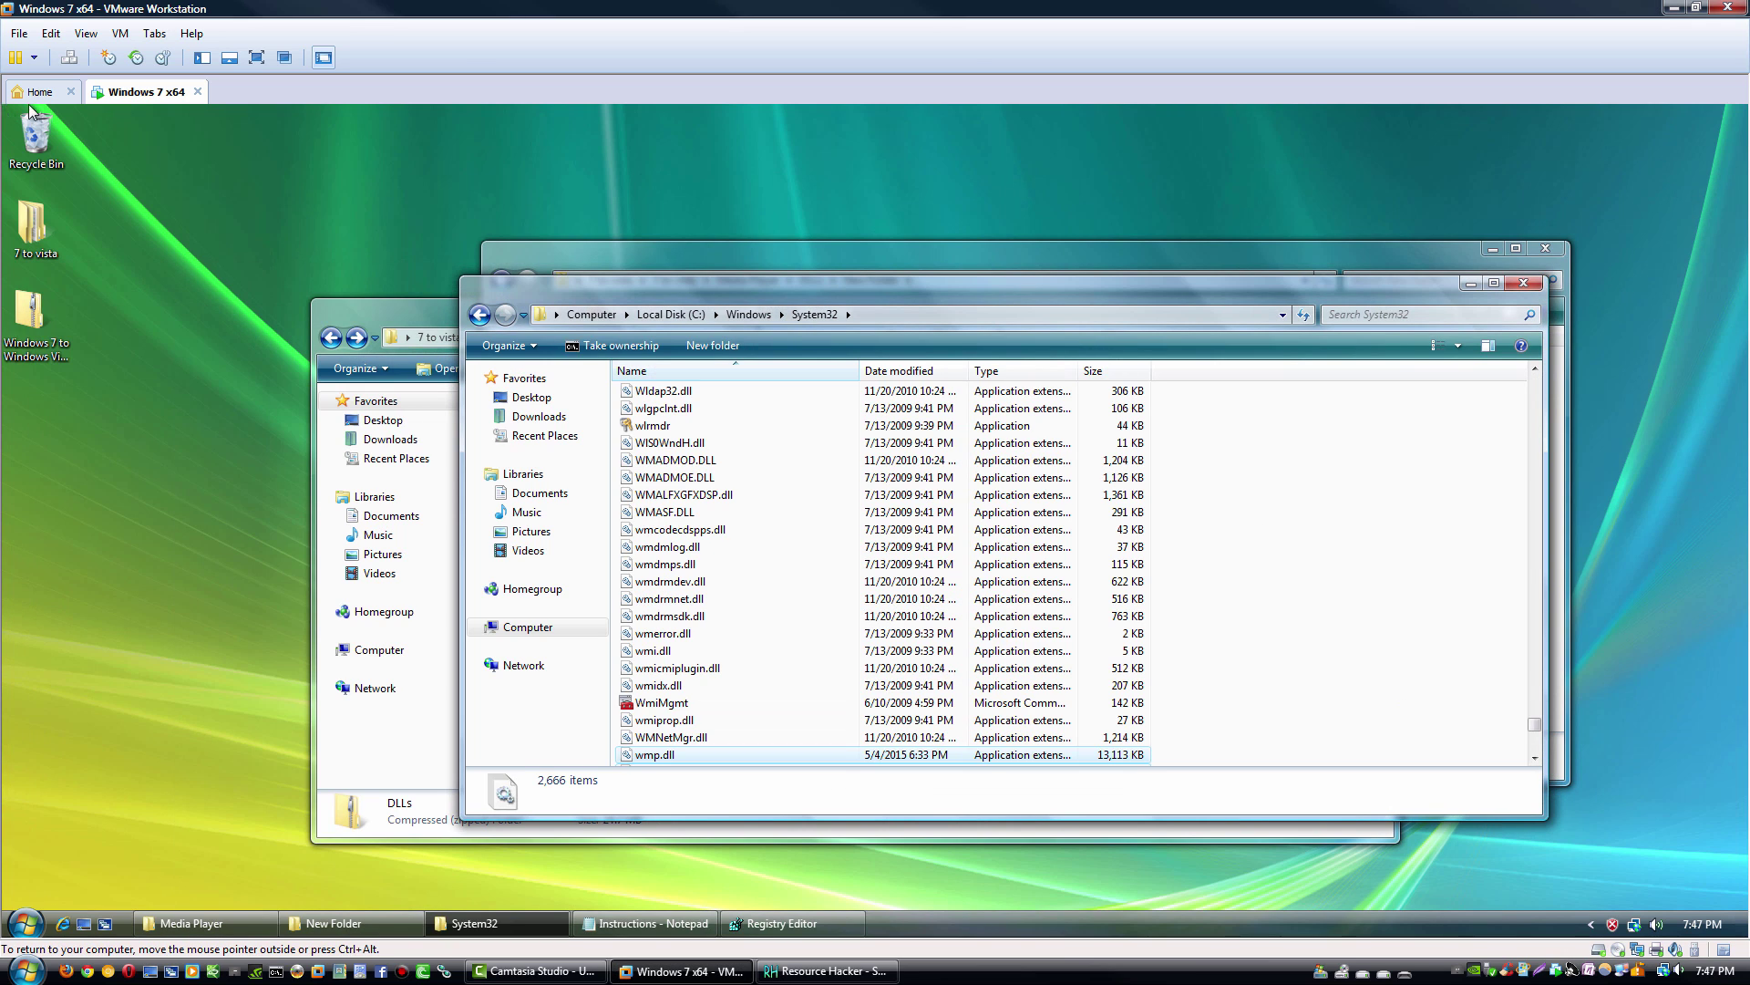
Step: Copy all MUI files from the DLLs New Folder's en-US folder into Windows\System32\en-US
left_click(748, 314)
double_click(661, 753)
double_click(644, 686)
left_click(802, 317)
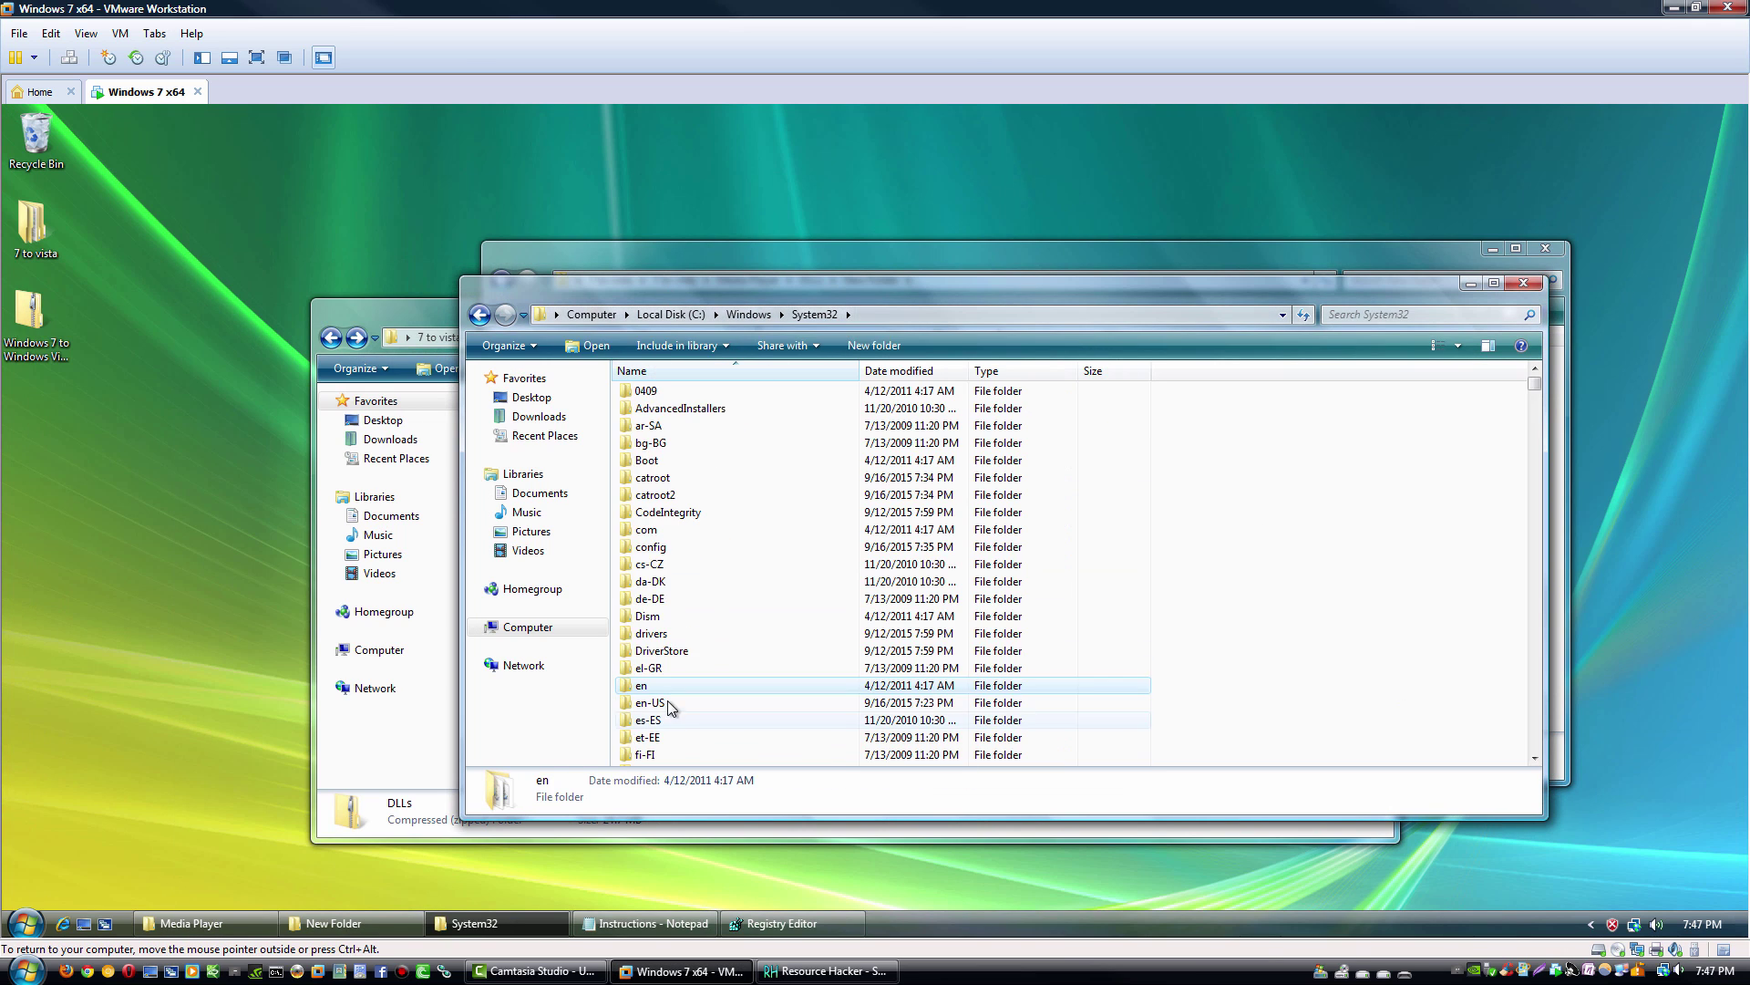
double_click(670, 704)
left_click(757, 259)
double_click(755, 358)
key("ctrl+a")
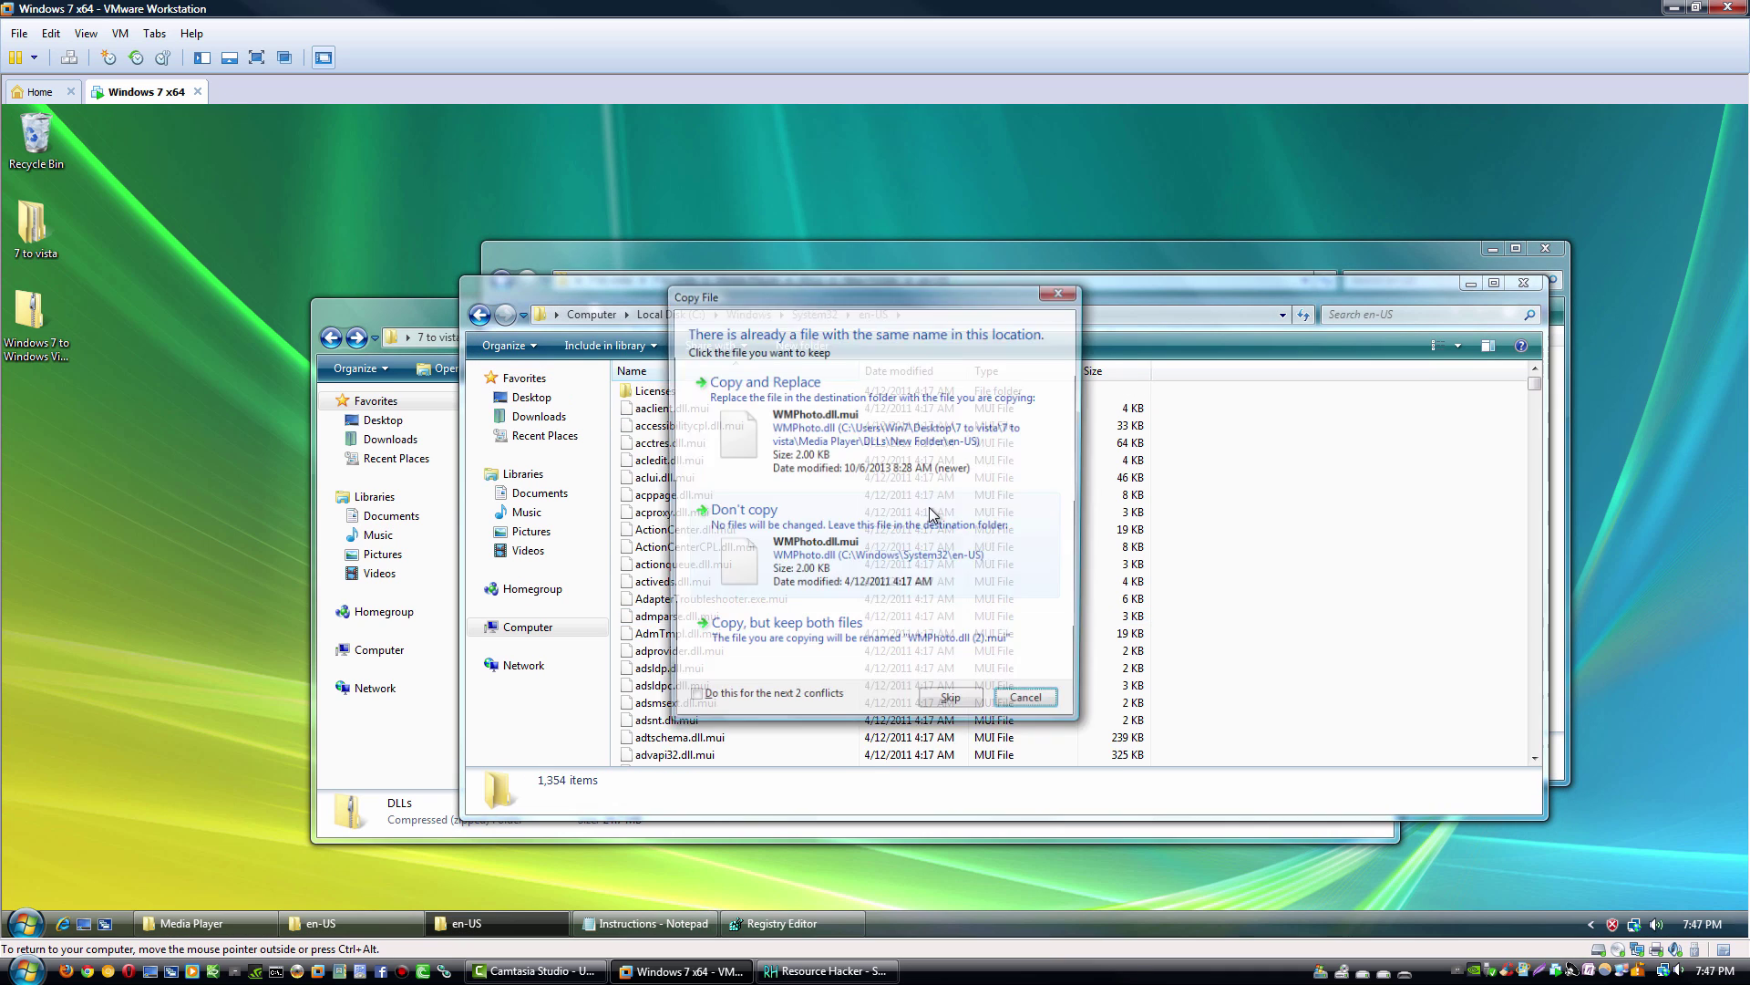
left_click(928, 507)
Step: Copy the DLL files from the DLLs New Folder's Syswow64 folder into Windows\SysWOW64, replacing the existing files
key("BackSpace")
key("BackSpace")
left_click(714, 251)
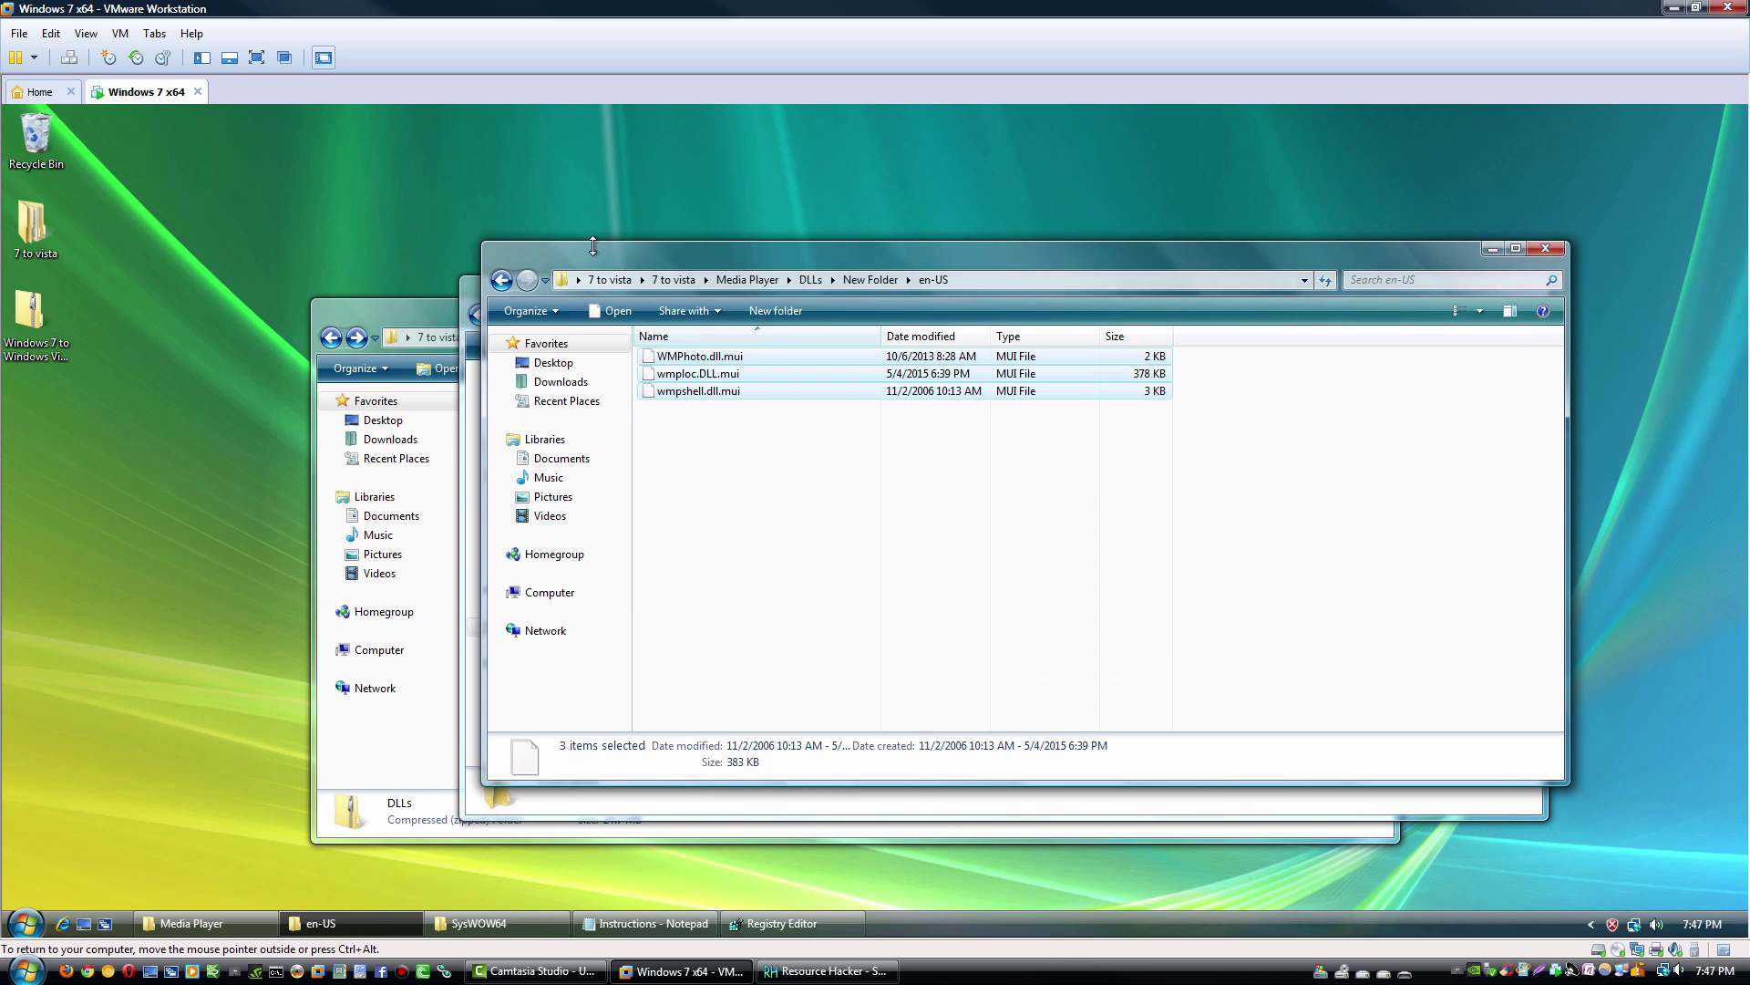
key("BackSpace")
double_click(716, 373)
left_click_drag(734, 701, 688, 371)
key("ctrl+v")
key("ctrl+v")
left_click(1053, 715)
left_click_drag(826, 683, 682, 375)
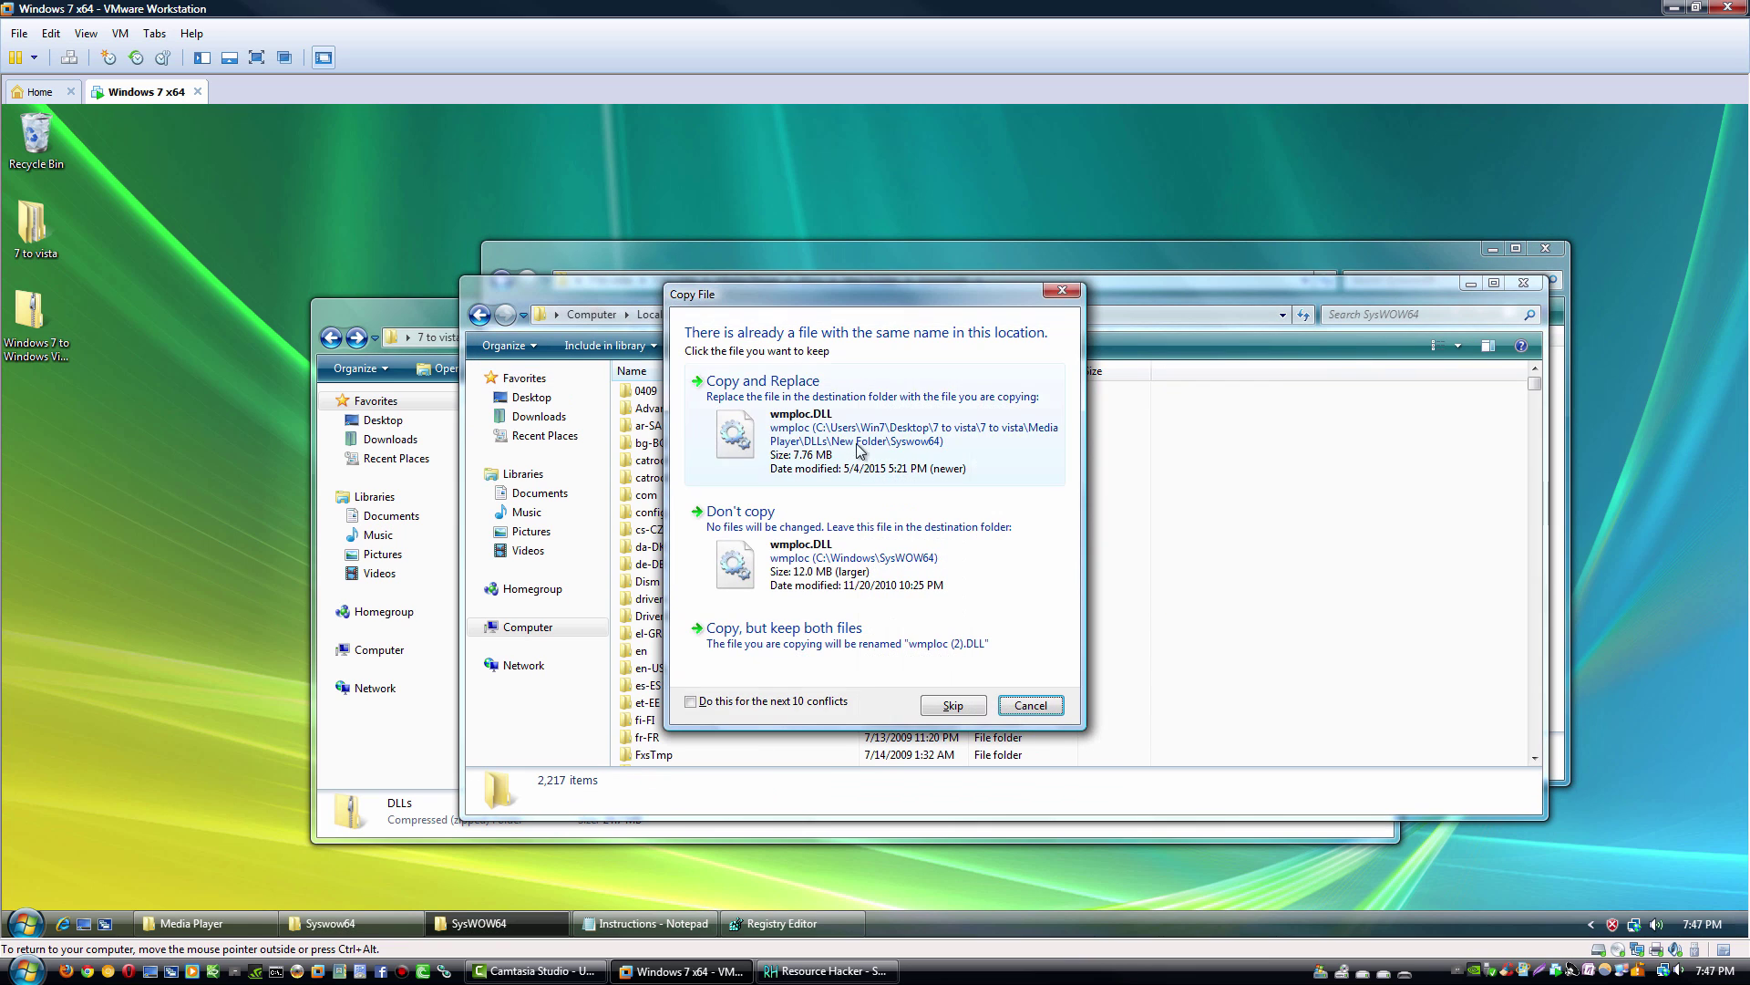
left_click(848, 383)
Step: Copy the Syswow64 en-US MUI files into Windows\SysWOW64\en-US, replacing all conflicting files, and close both folder windows
double_click(653, 668)
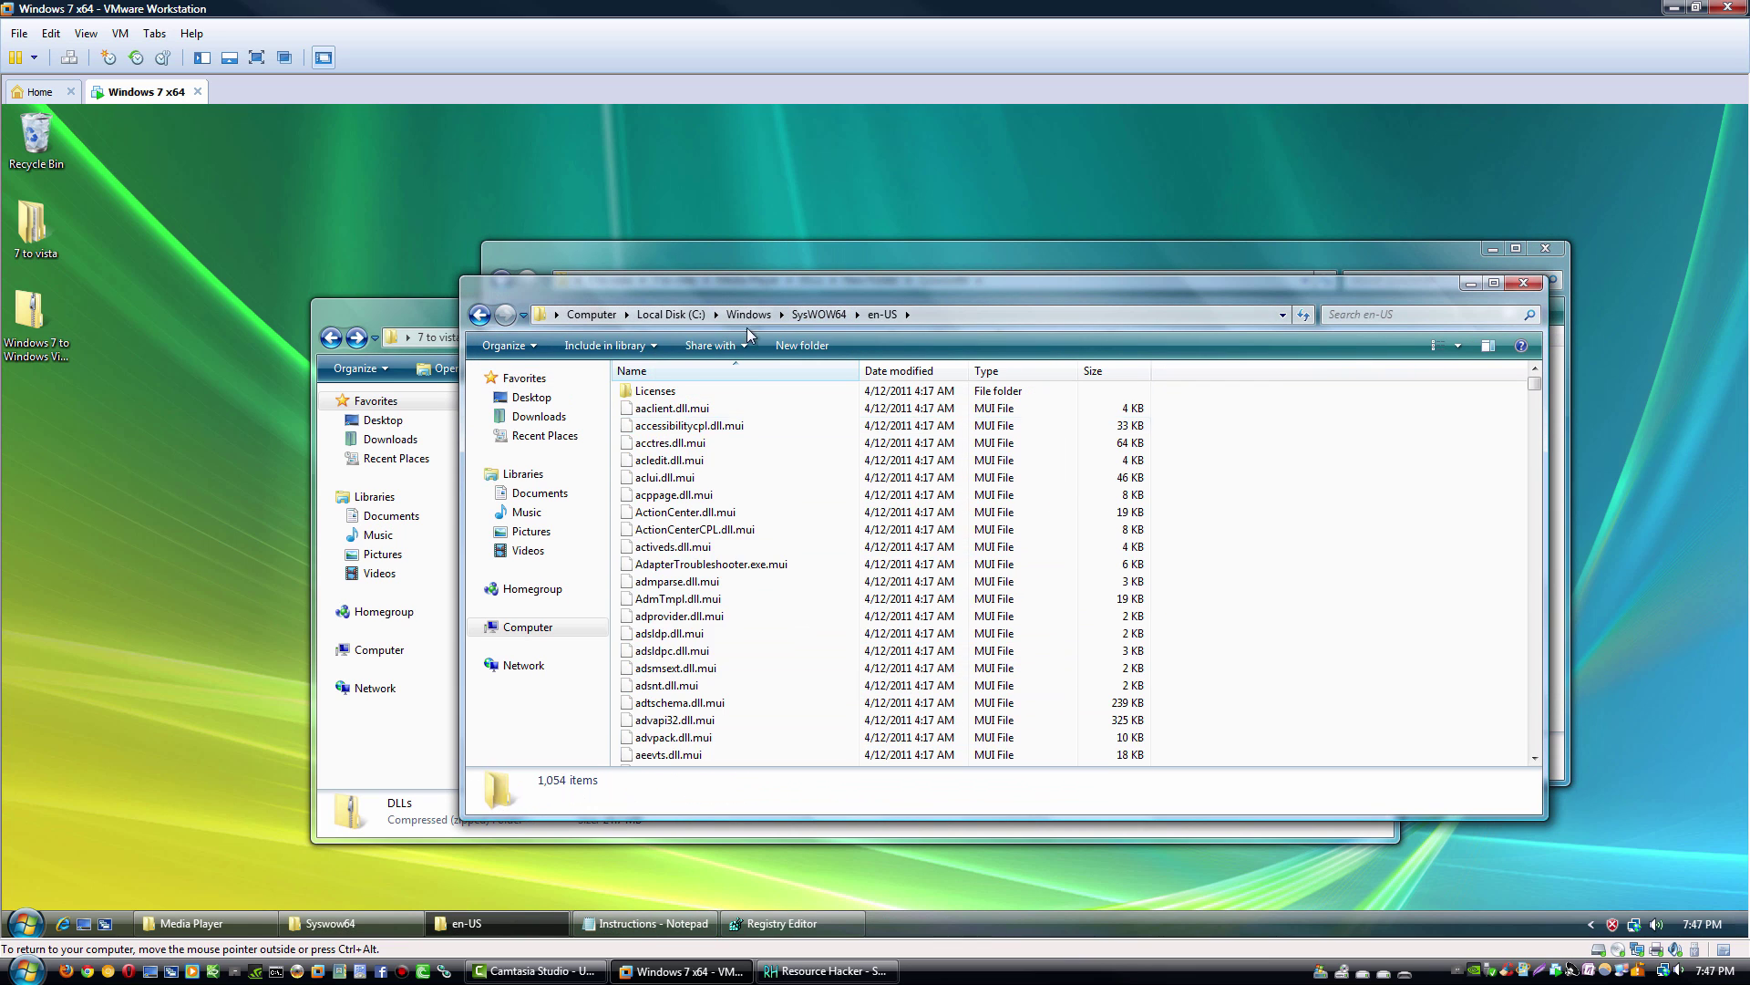
left_click(743, 257)
double_click(693, 358)
left_click(497, 923)
key("ctrl+v")
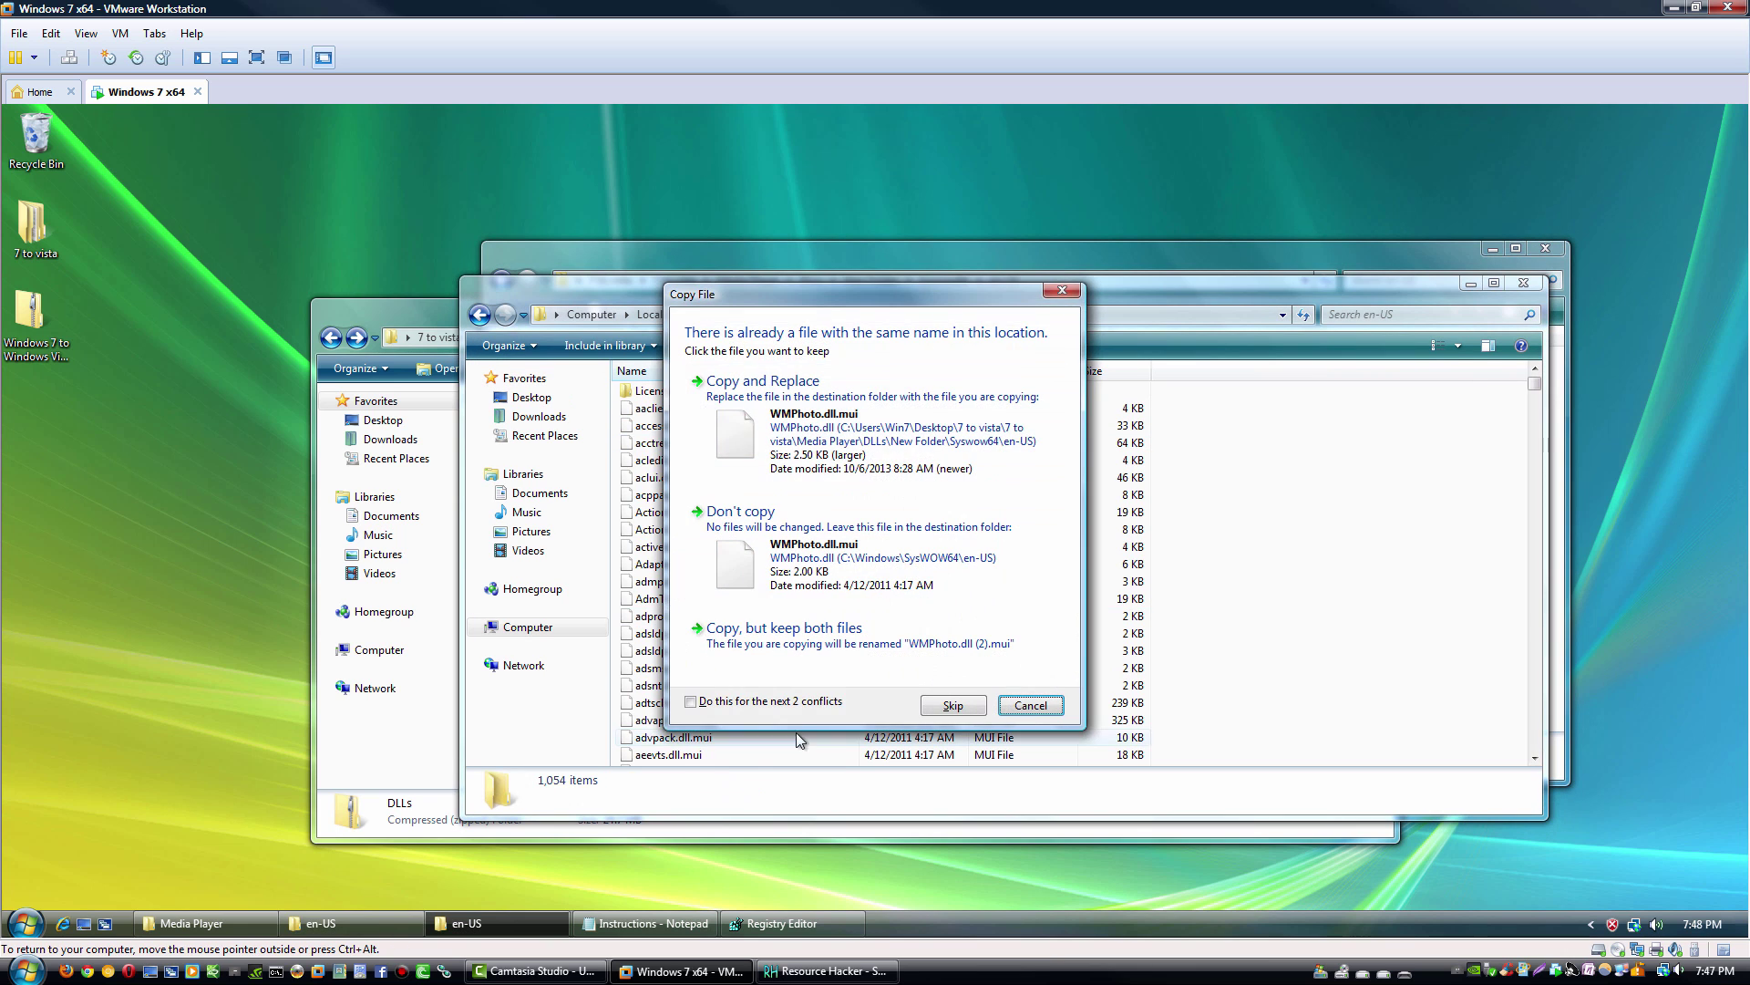
left_click(766, 702)
left_click(839, 411)
left_click(1527, 283)
double_click(505, 278)
left_click(1541, 252)
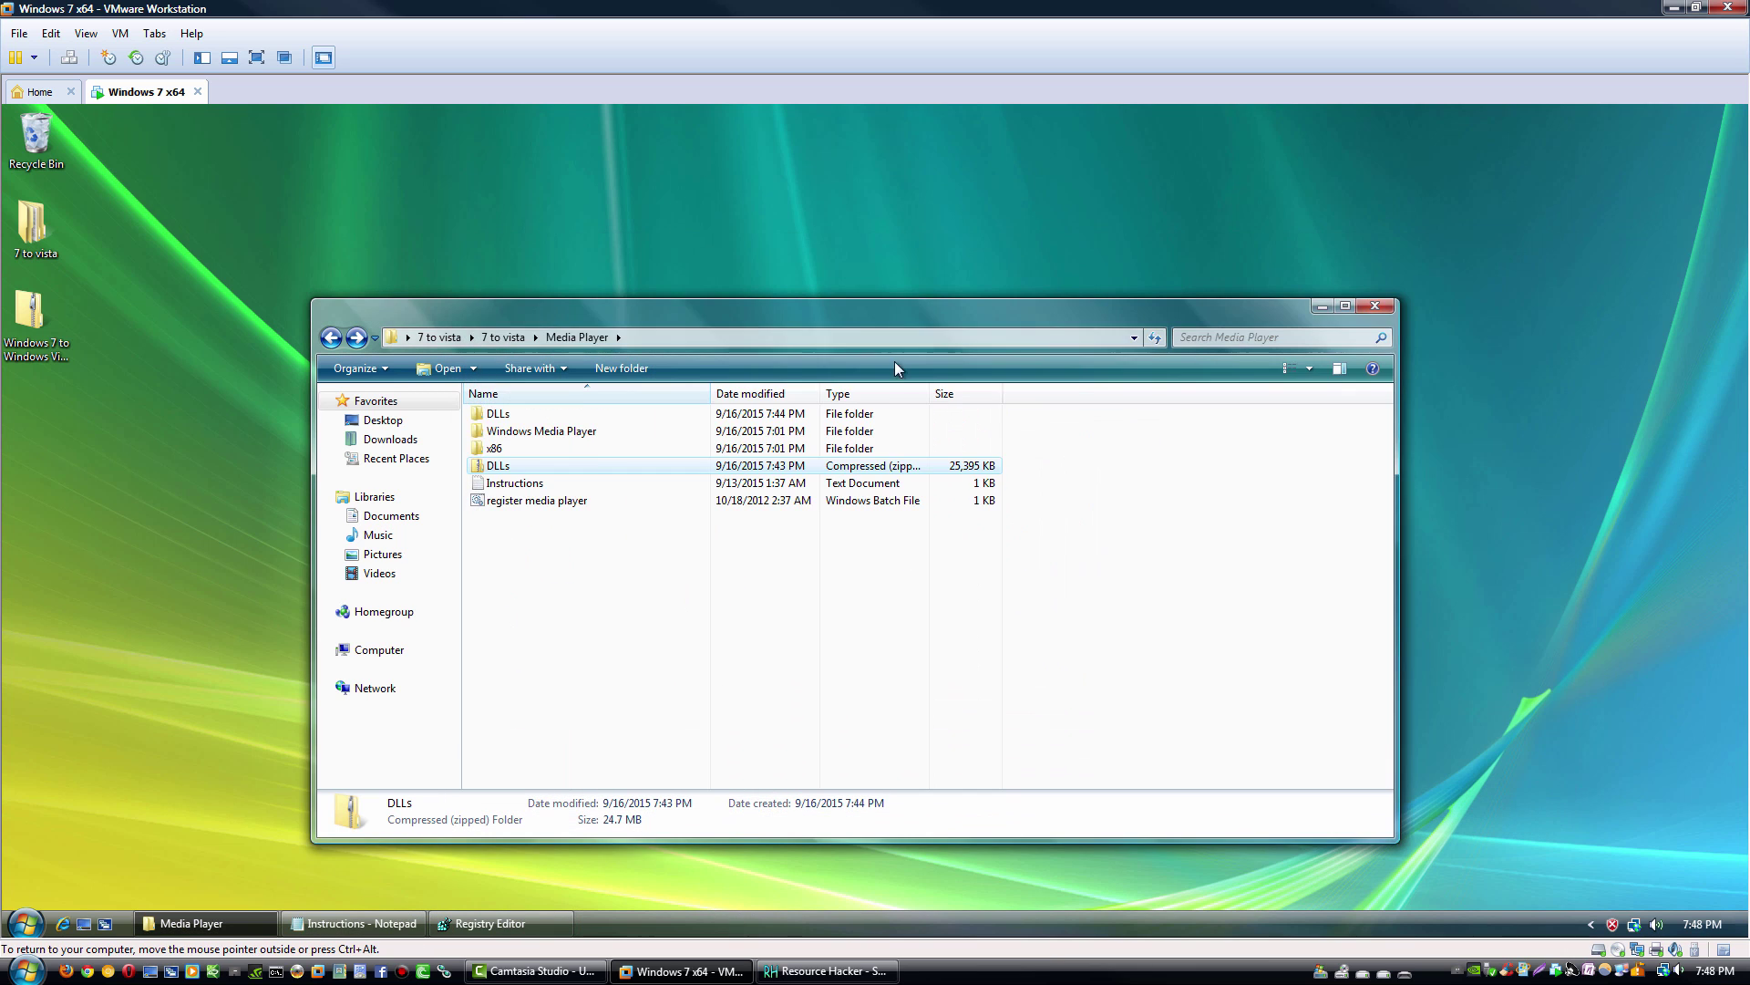
Step: Run the register media player batch file from the Media Player folder as administrator
left_click_drag(550, 316, 630, 237)
right_click(619, 420)
right_click(645, 422)
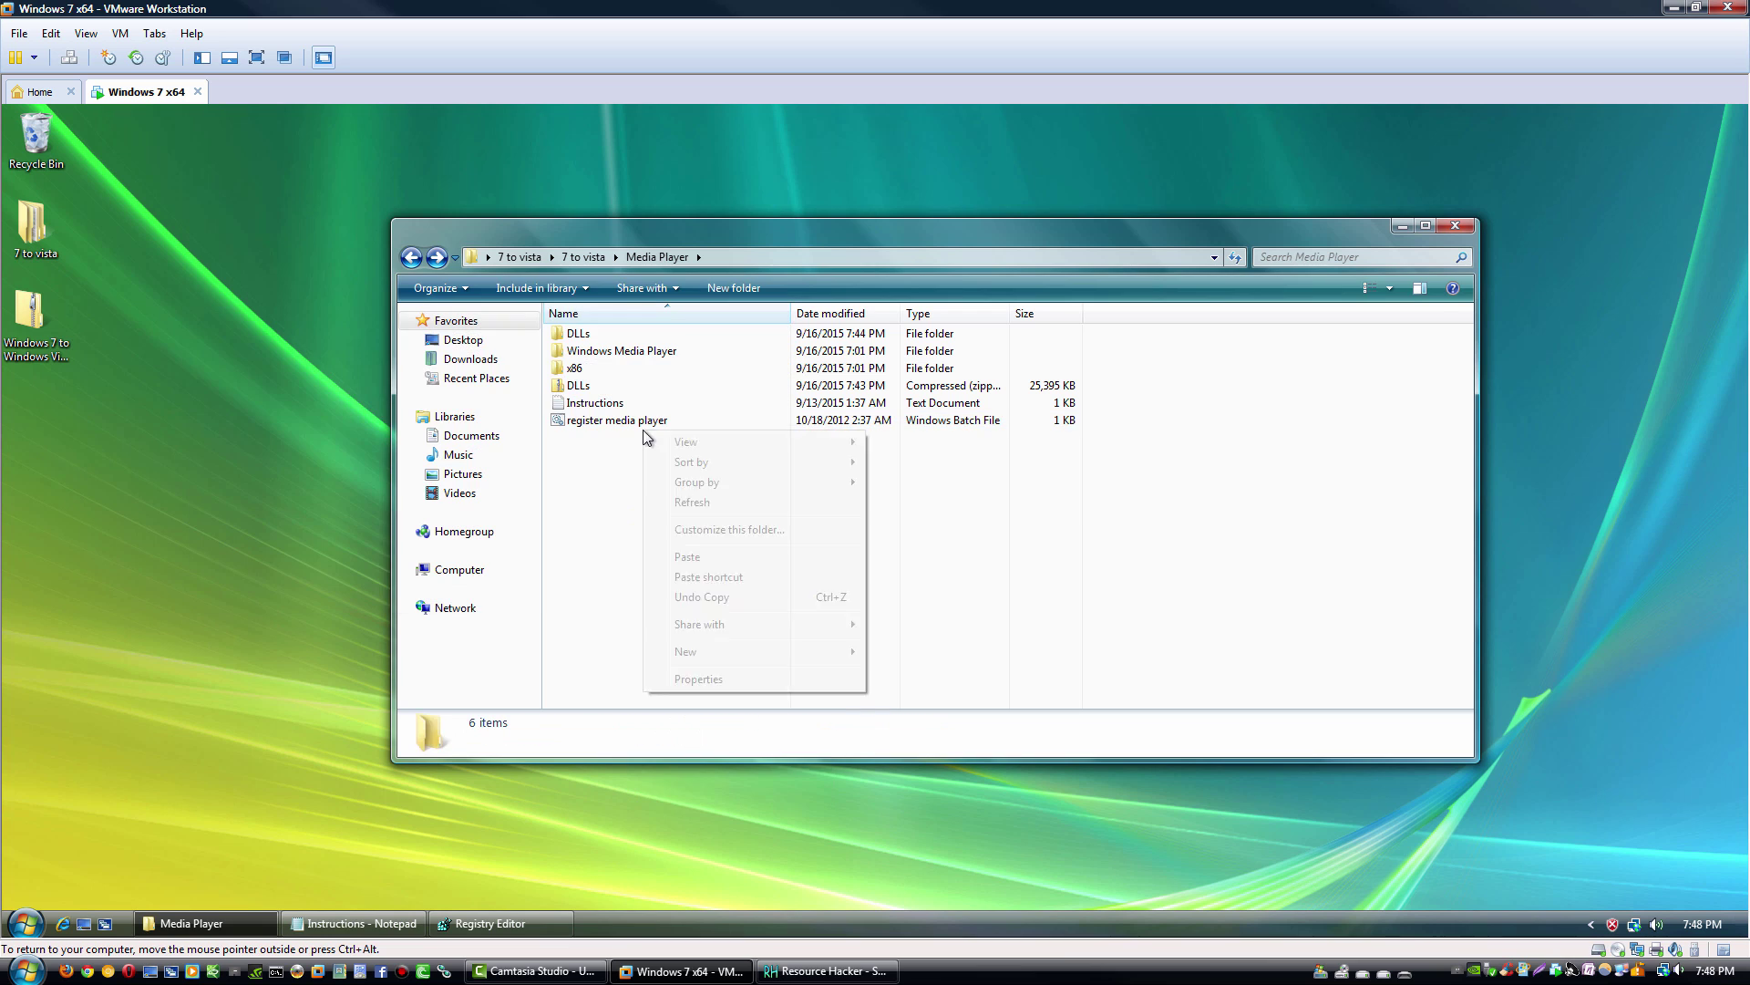
left_click(684, 500)
left_click(1012, 518)
left_click(1003, 517)
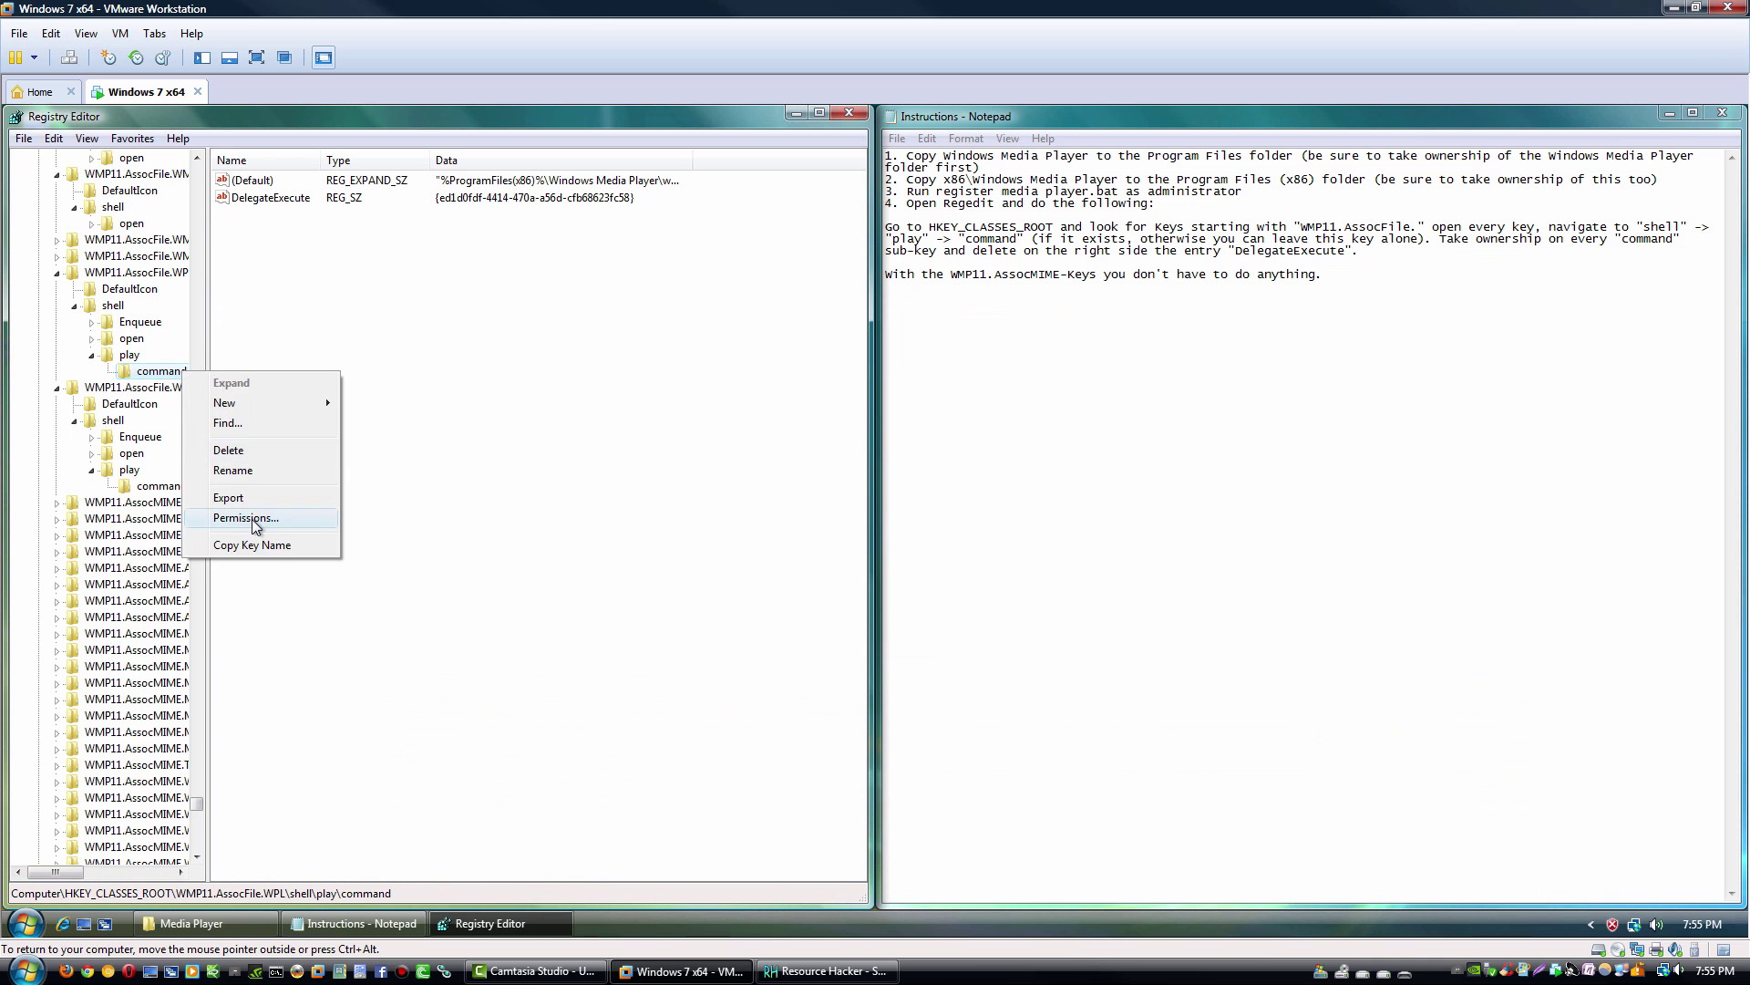
Step: Make Administrators the owner of the WMP11.AssocFile.WPL shell\play\command registry key and allow Full Control
left_click(255, 520)
left_click(325, 494)
left_click(195, 270)
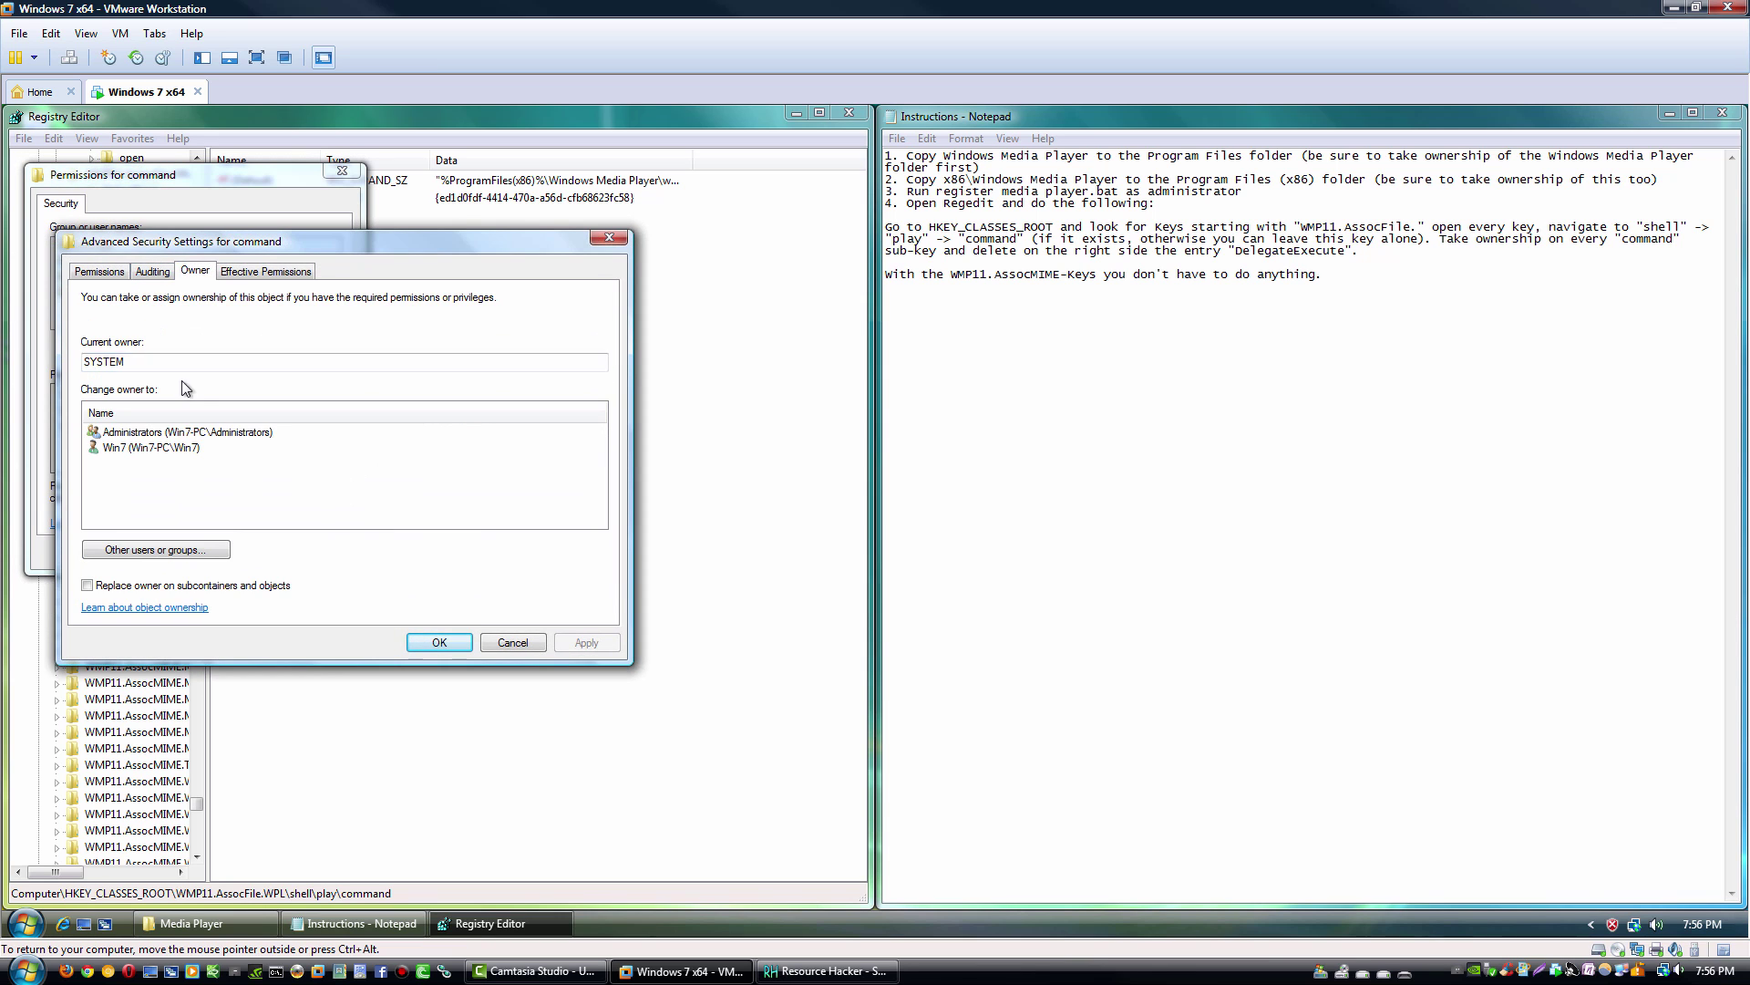
left_click(183, 430)
left_click(441, 641)
left_click(248, 395)
left_click(173, 553)
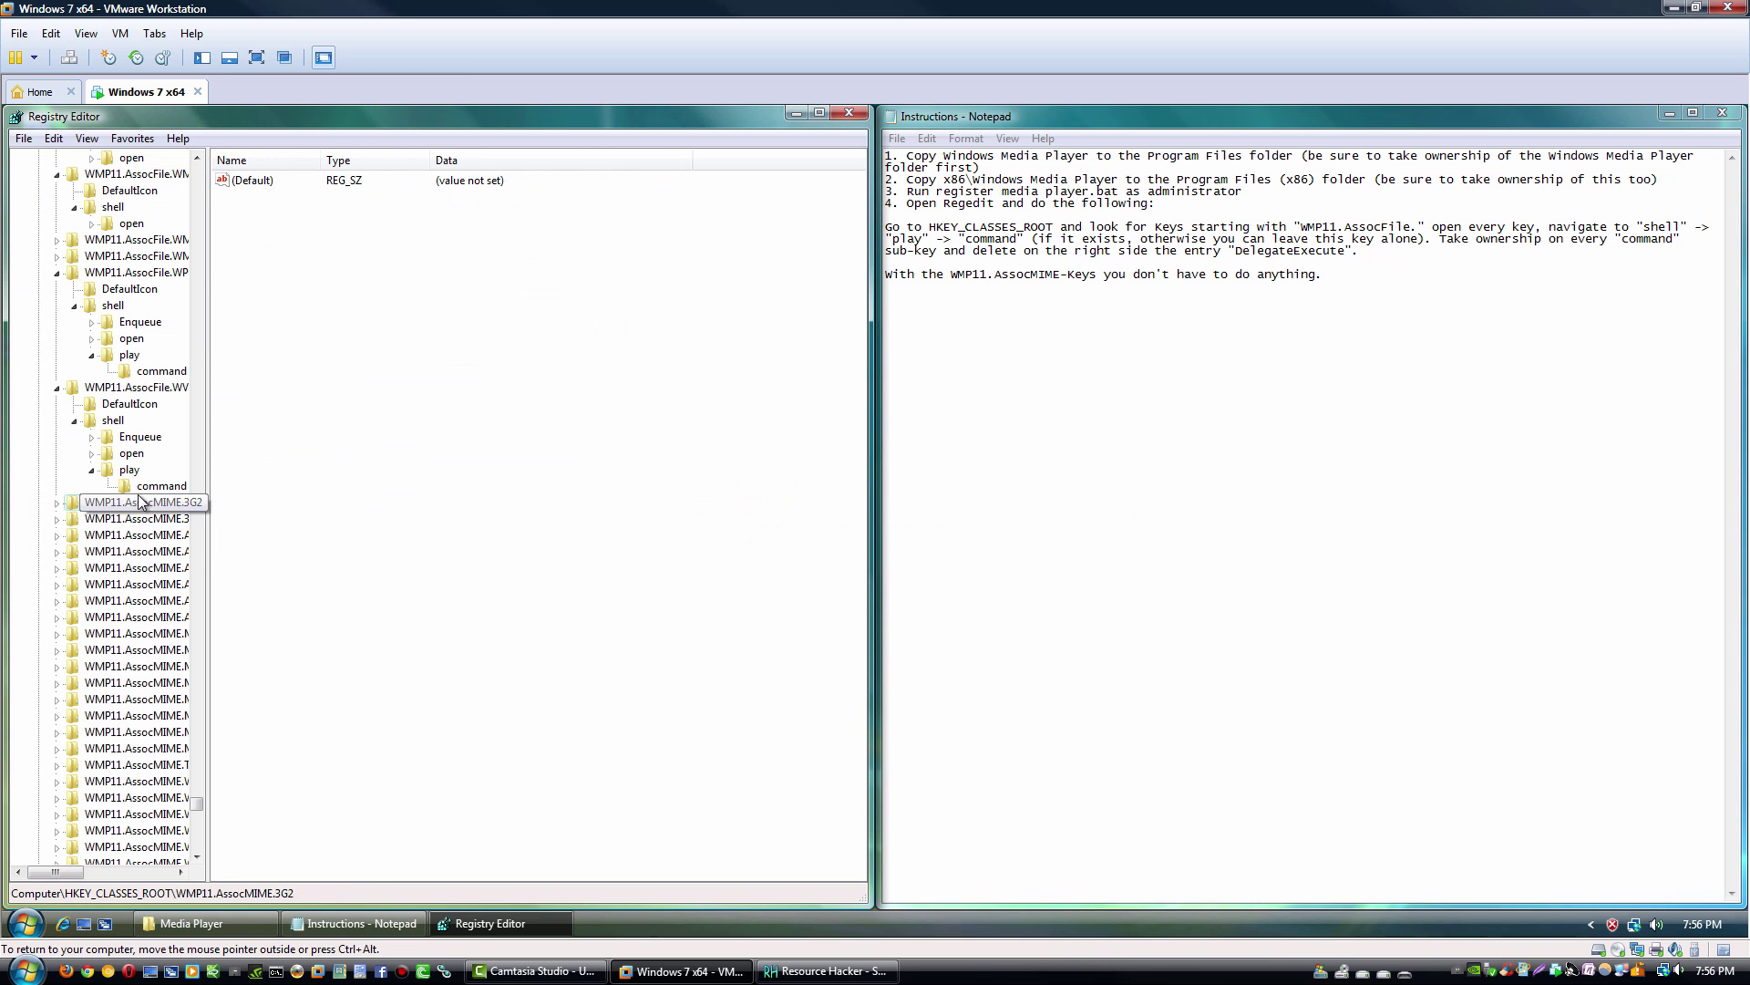
Step: Take ownership of the WMP11.AssocFile.WVX shell\play\command registry key and delete its DelegateExecute entry
left_click(203, 637)
left_click(301, 490)
left_click(446, 637)
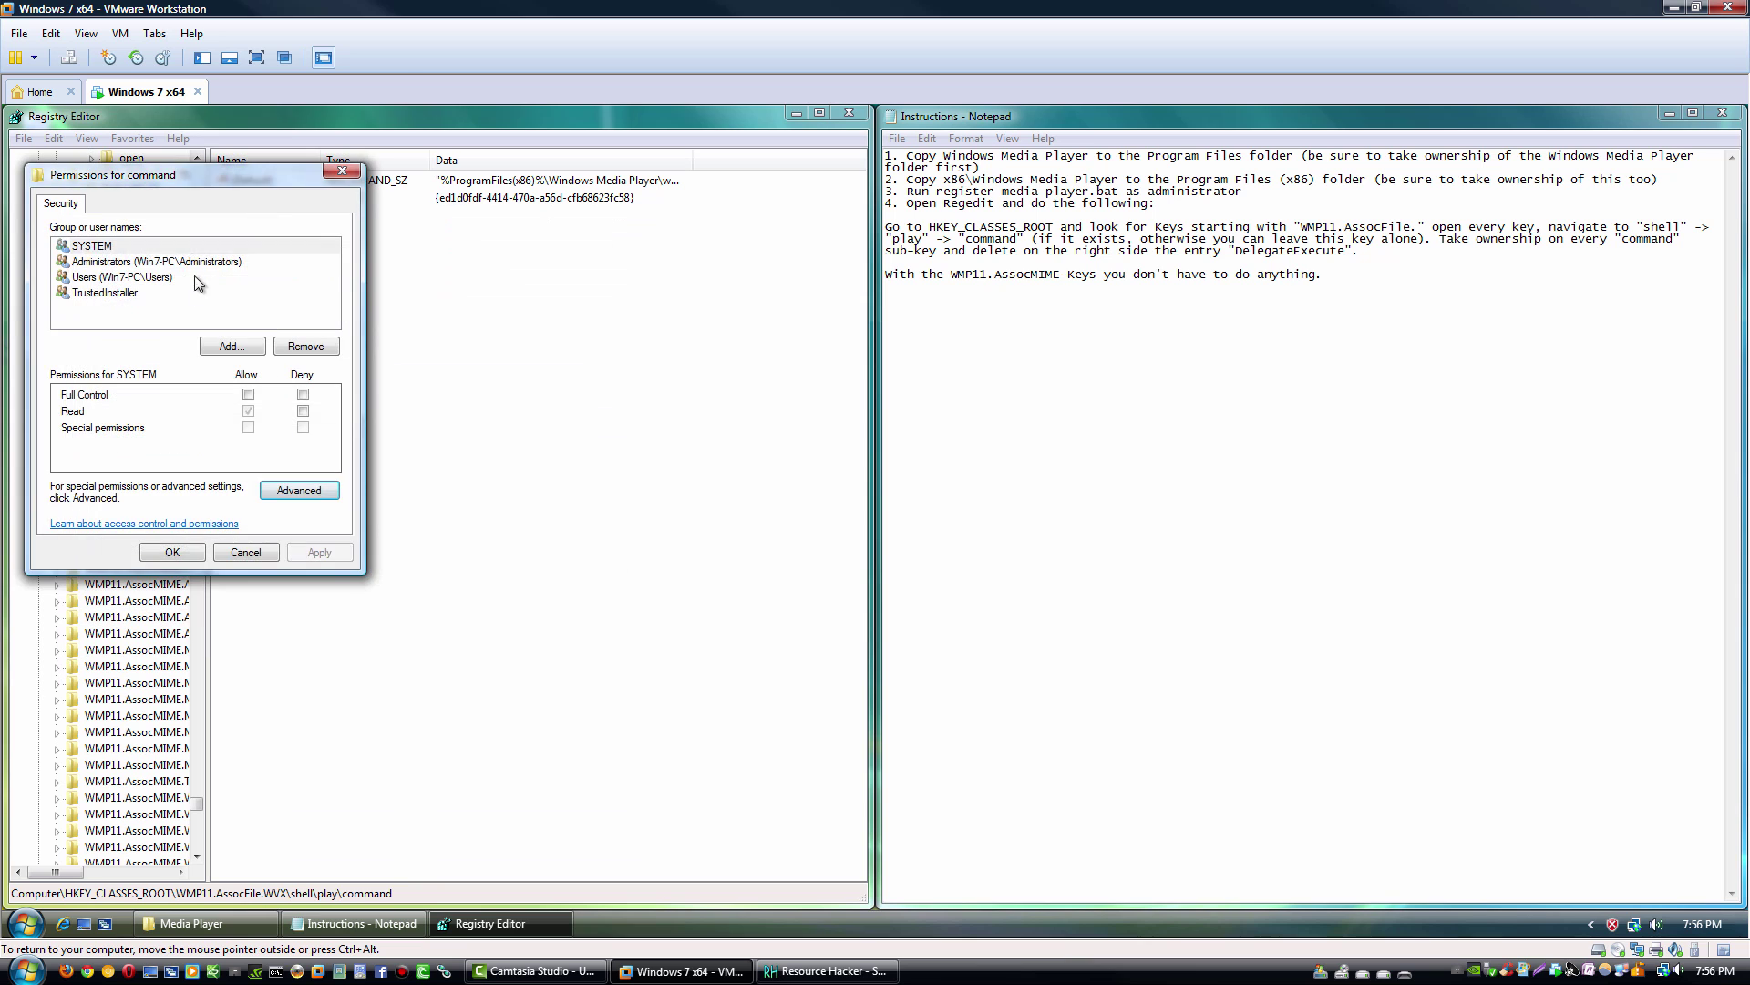
left_click(174, 553)
left_click(301, 264)
key("Return")
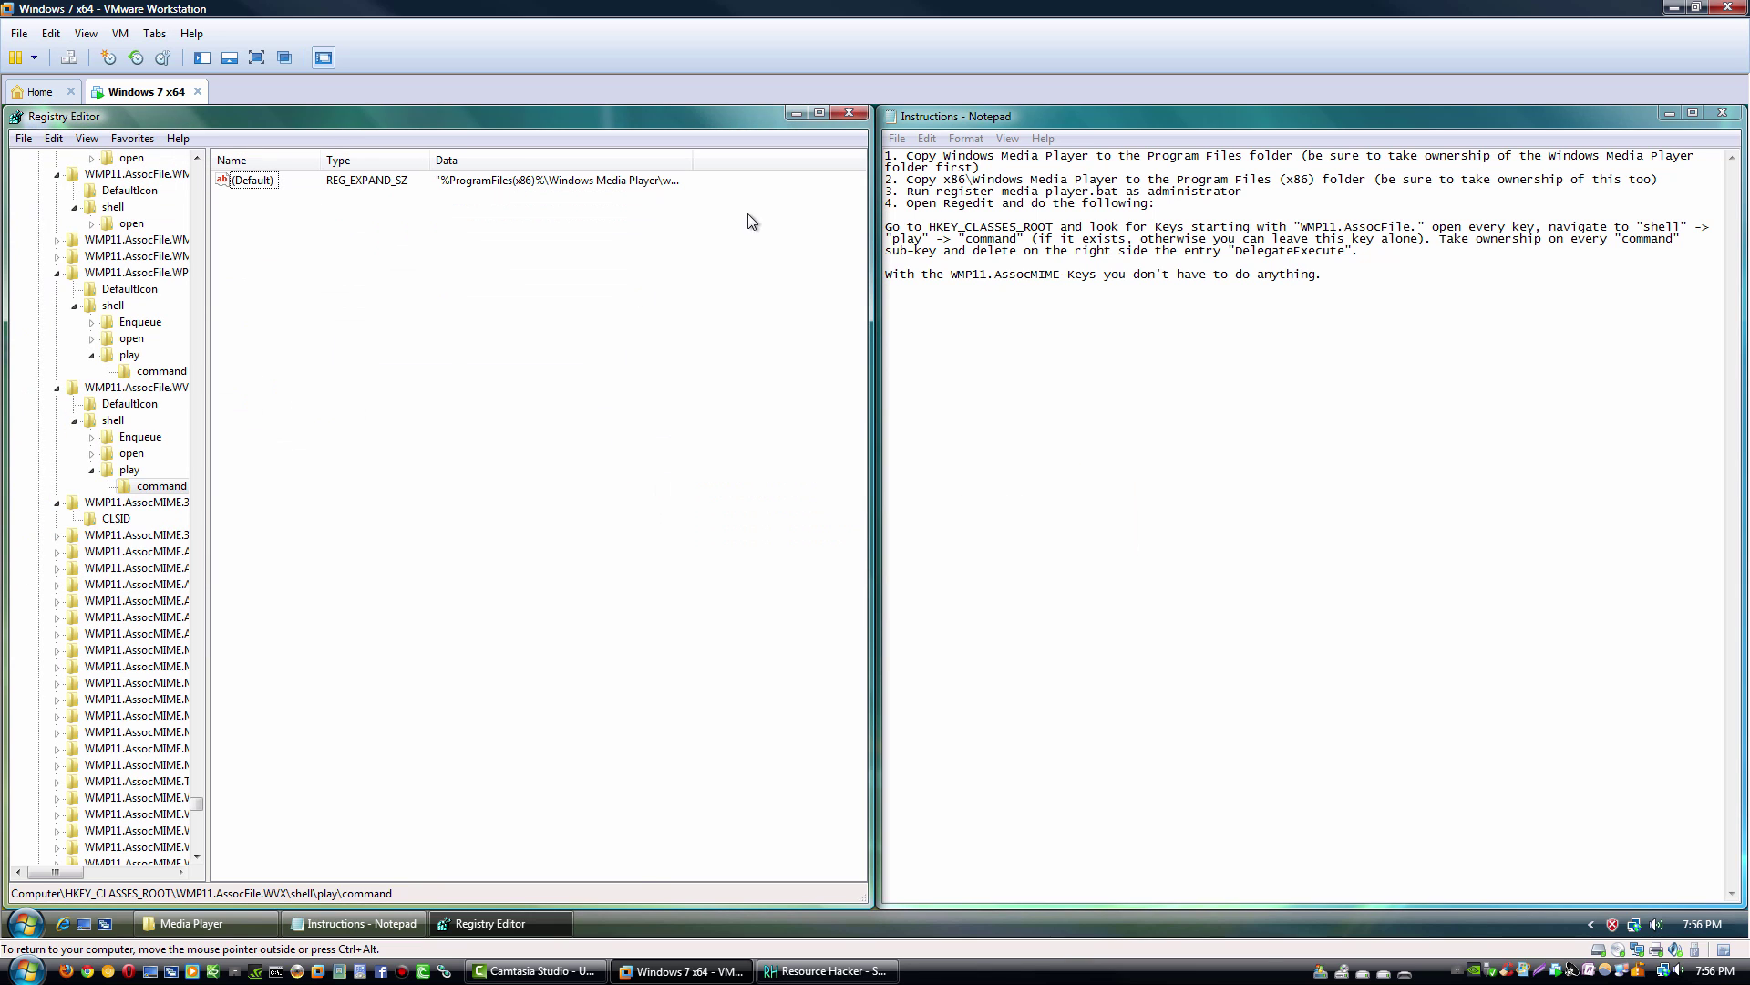
Step: Close Registry Editor and the instructions, search the Start menu for "windows media" and launch Windows Media Player
left_click(849, 114)
left_click(1723, 112)
left_click(25, 924)
type("windows media")
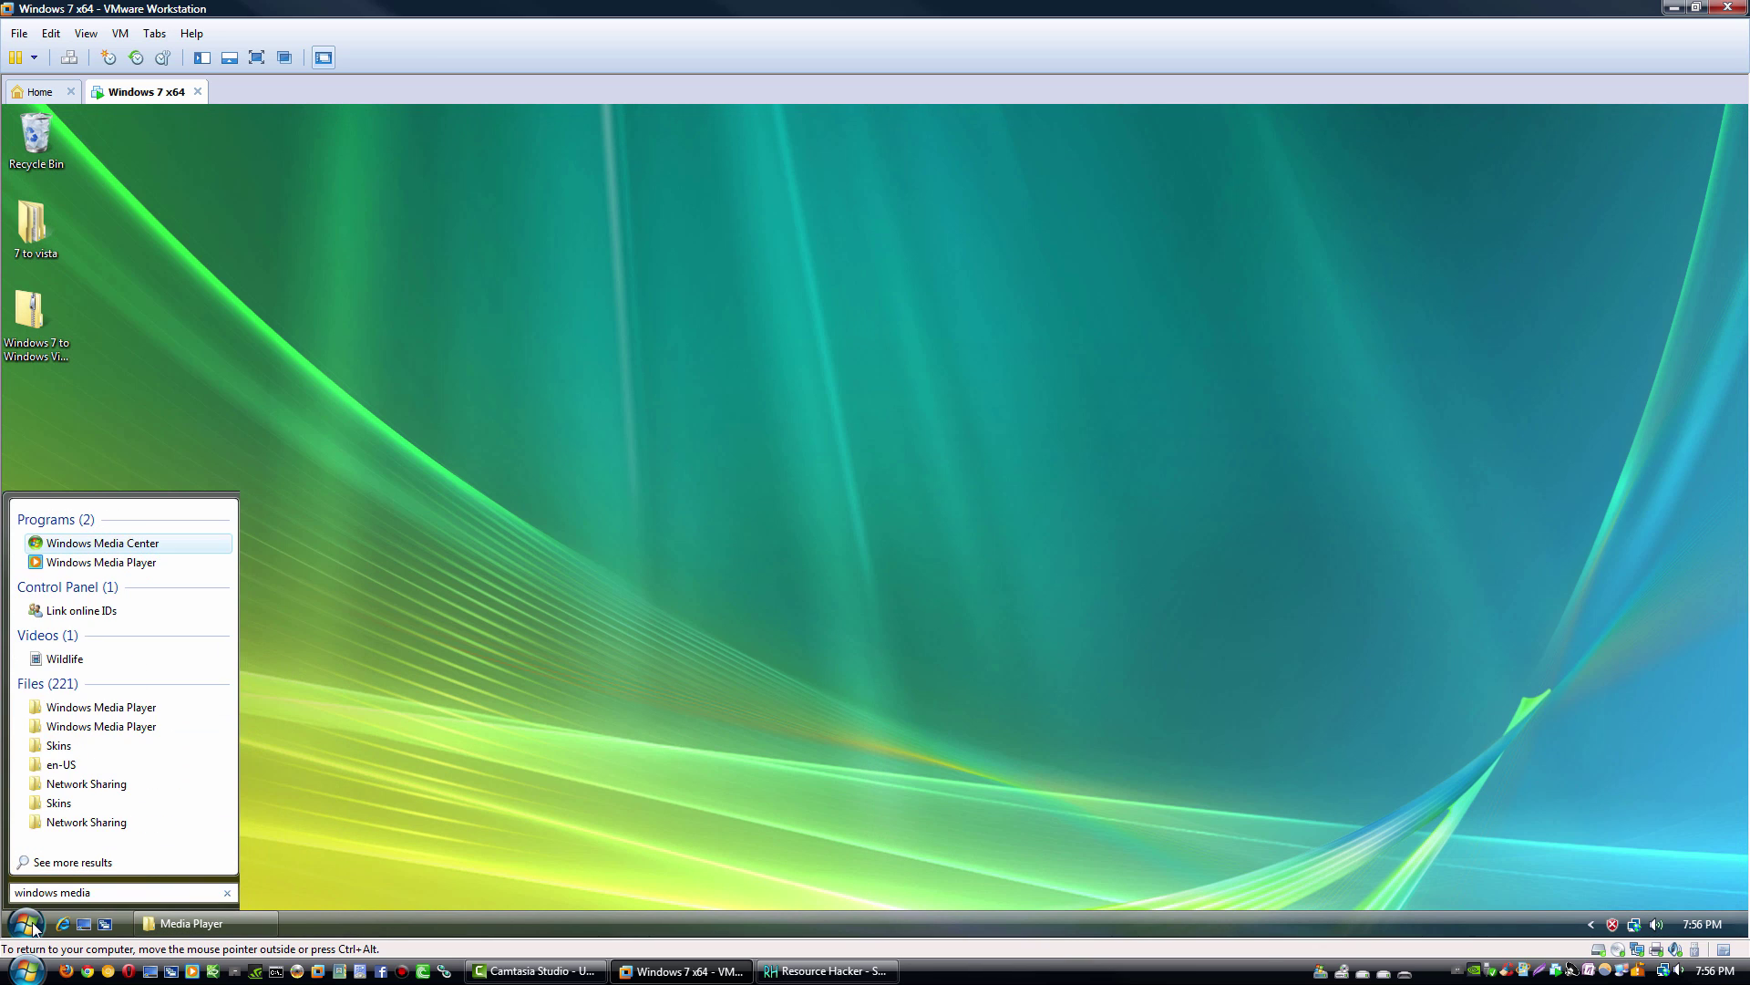
left_click(100, 562)
left_click(1127, 722)
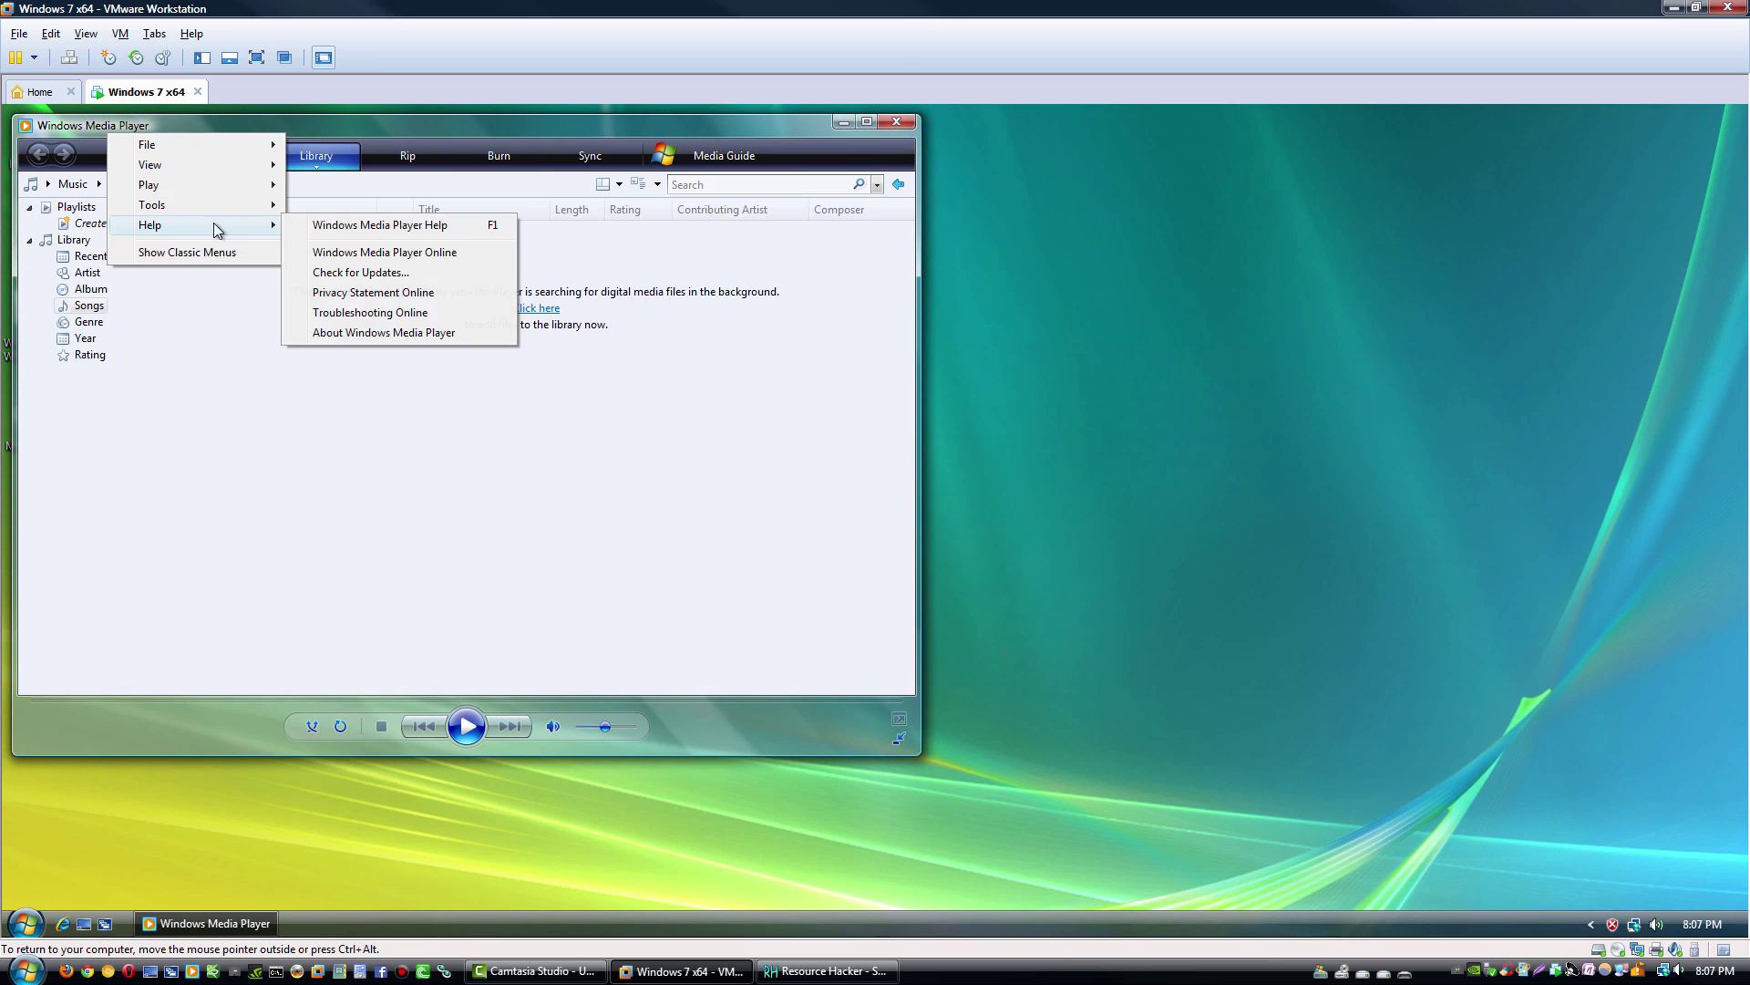
Step: Check Windows Media Player's version information in its About dialog and close the player
left_click(384, 332)
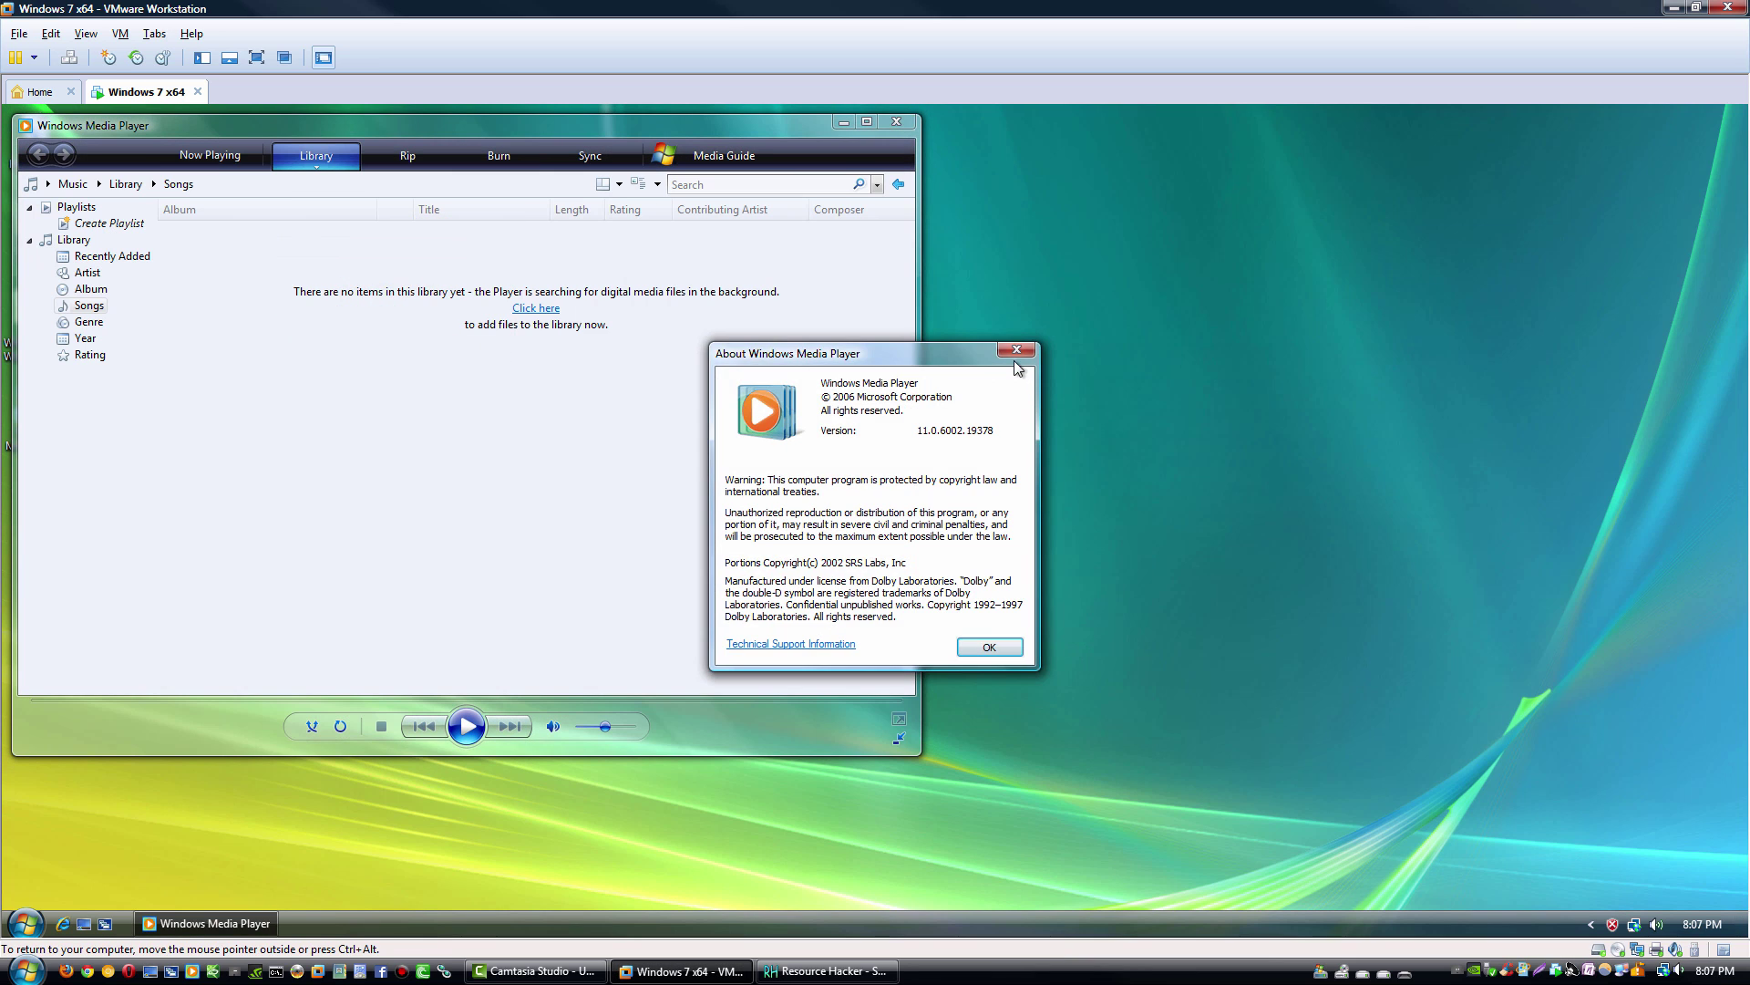
left_click(1023, 354)
left_click(897, 122)
Step: Merge the Remove_Pin_to_Taskbar registry file from the Remove Pin To Taskbar Button folder into the registry
double_click(49, 219)
double_click(766, 312)
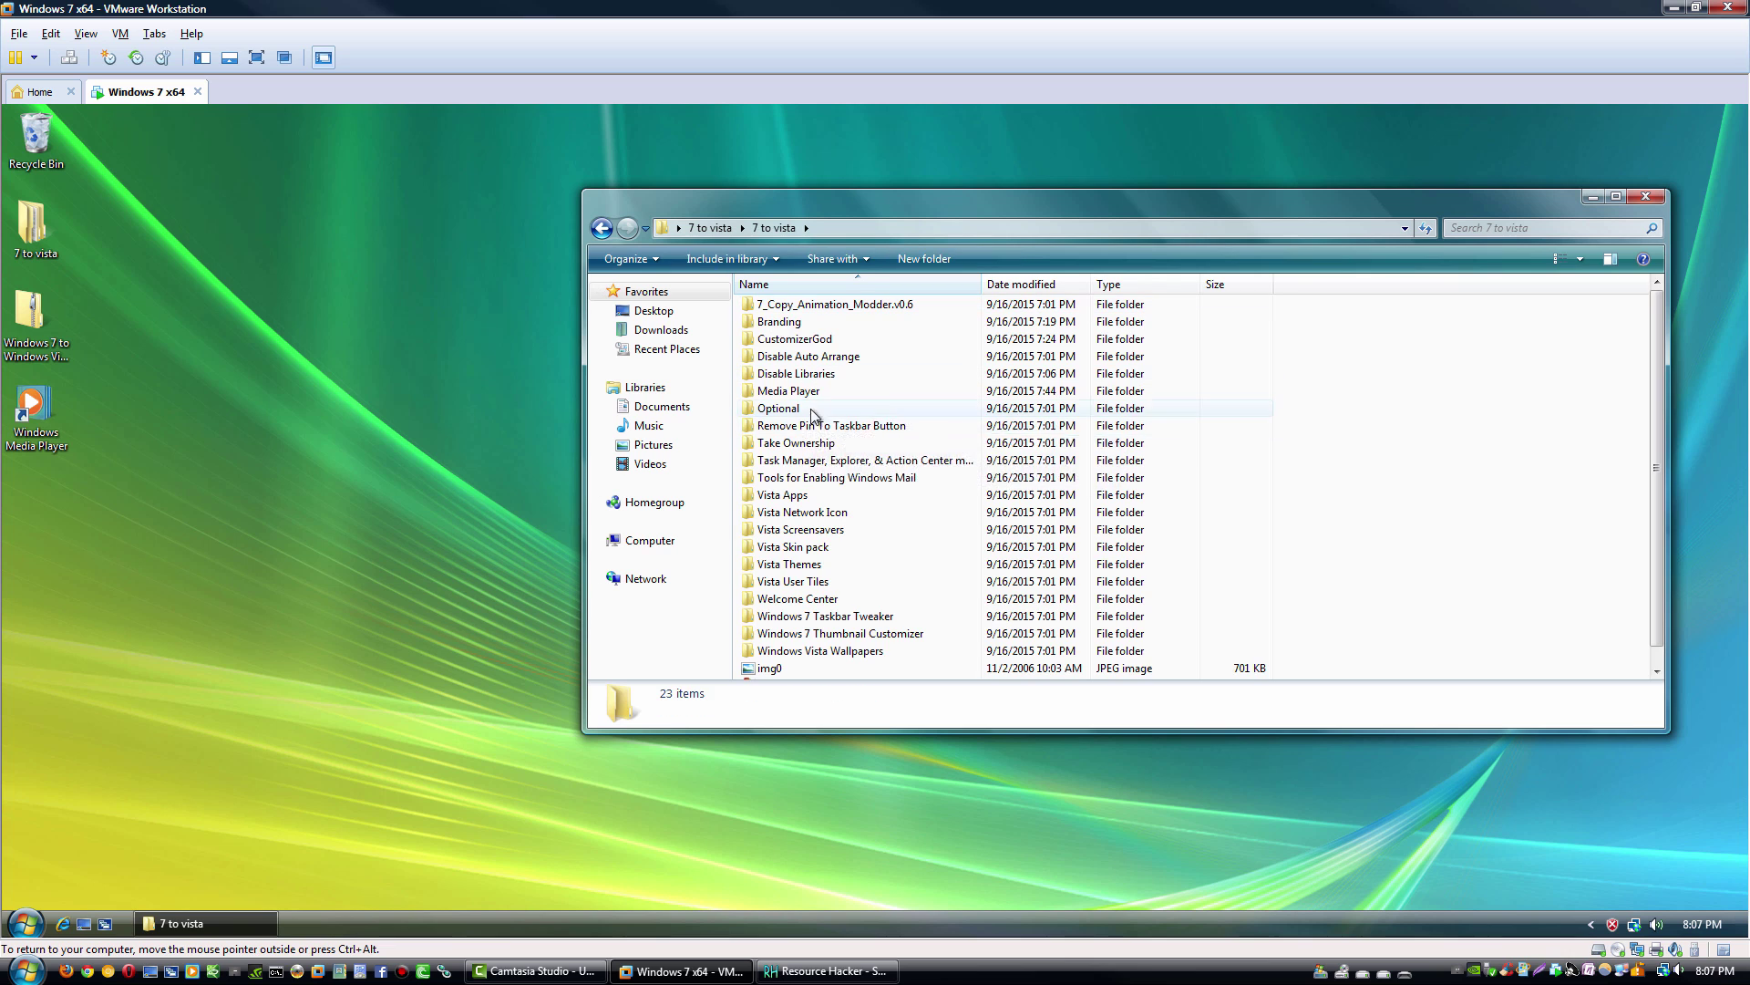
double_click(799, 431)
double_click(808, 307)
left_click(1190, 518)
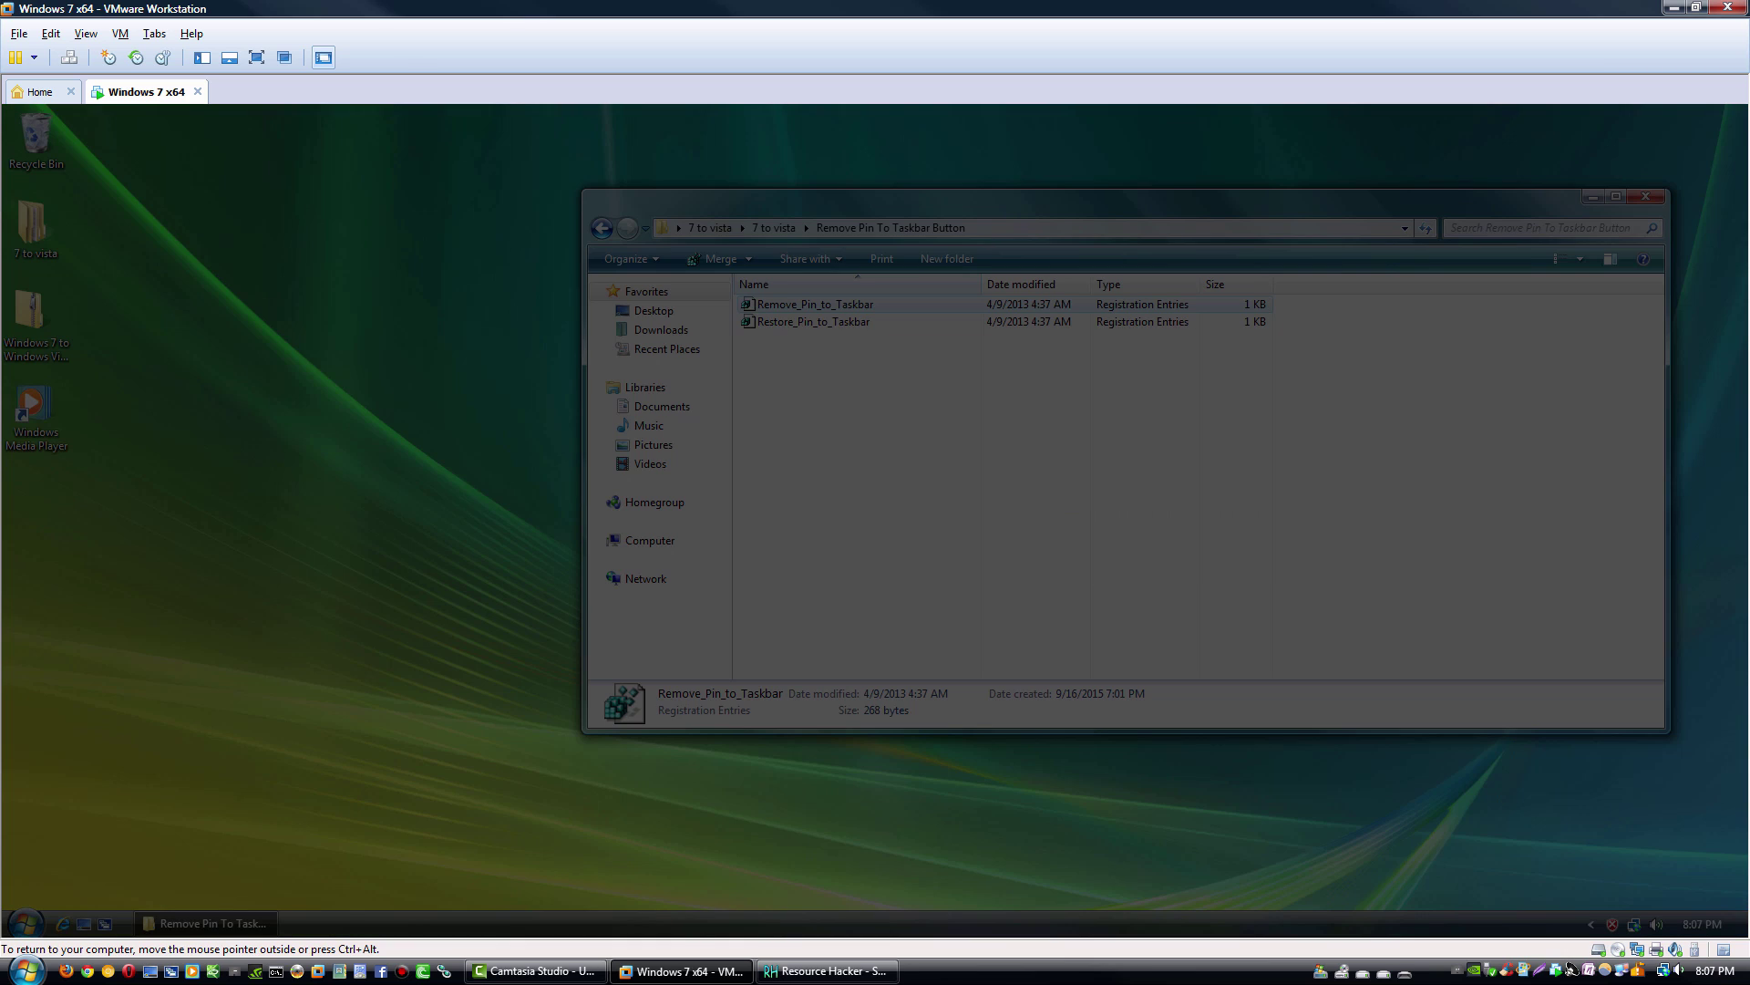
left_click(1027, 540)
left_click(1071, 516)
Step: Open the Action Center Mods folder and end the explorer.exe process with Task Manager
left_click(602, 228)
double_click(807, 460)
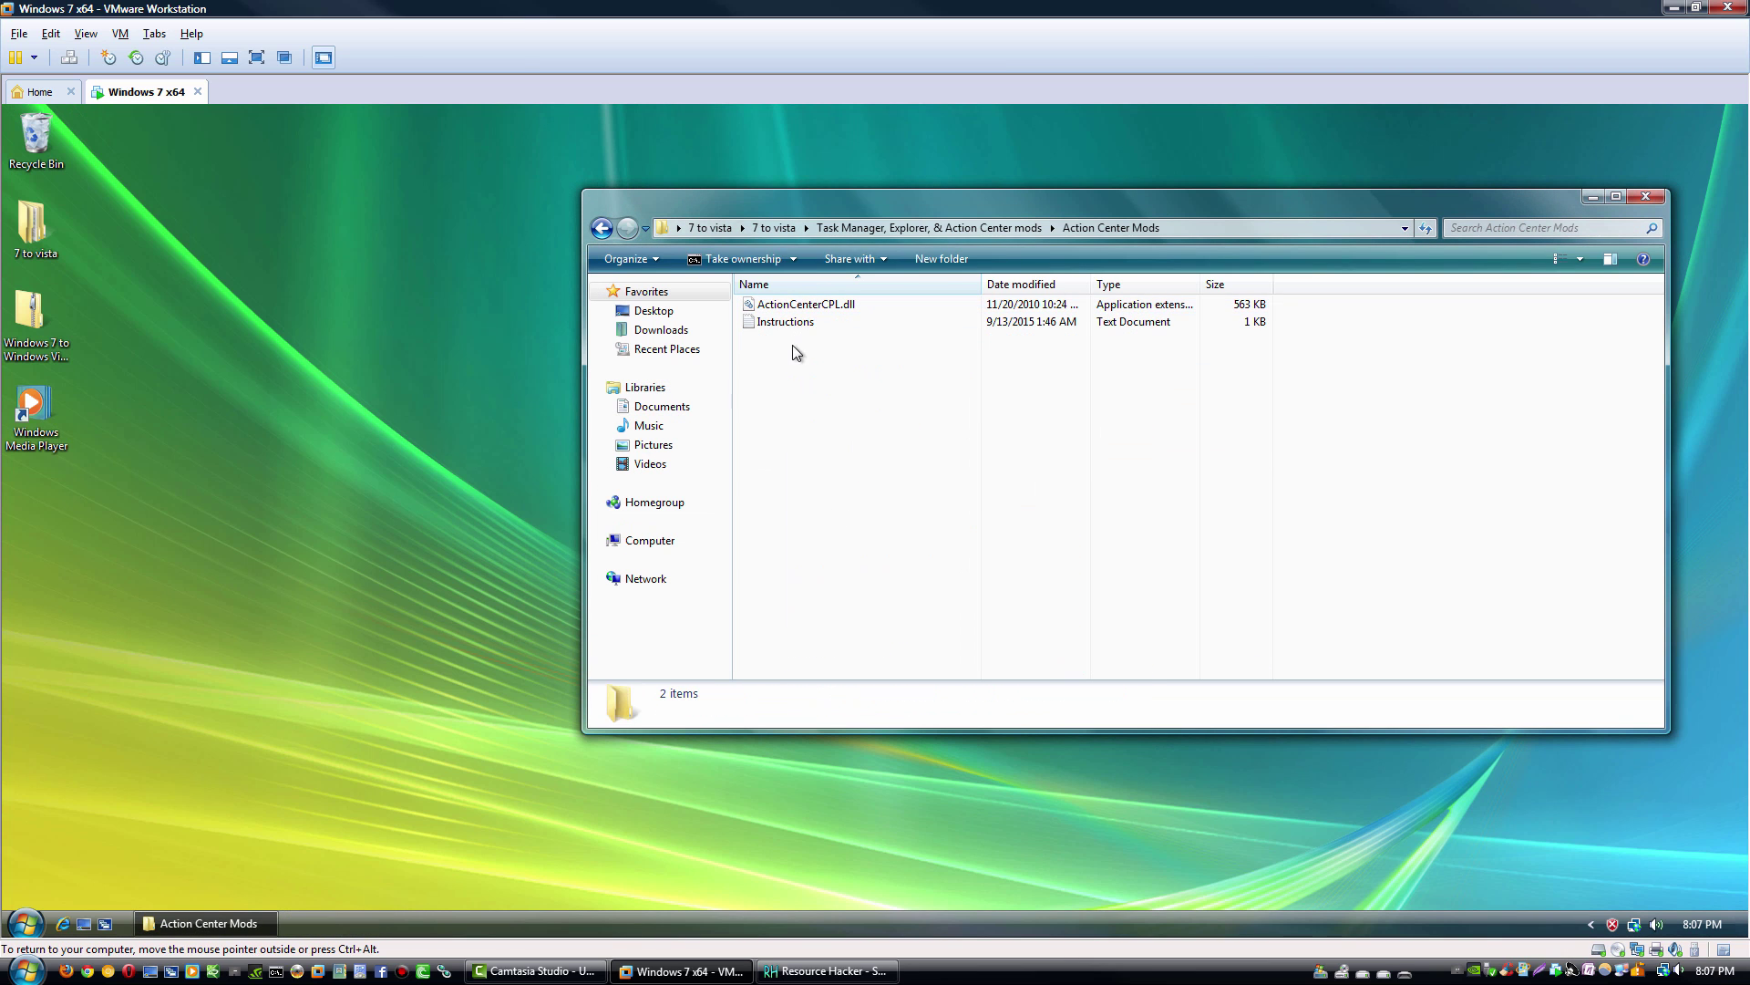
key("ctrl+shift+Escape")
left_click(32, 492)
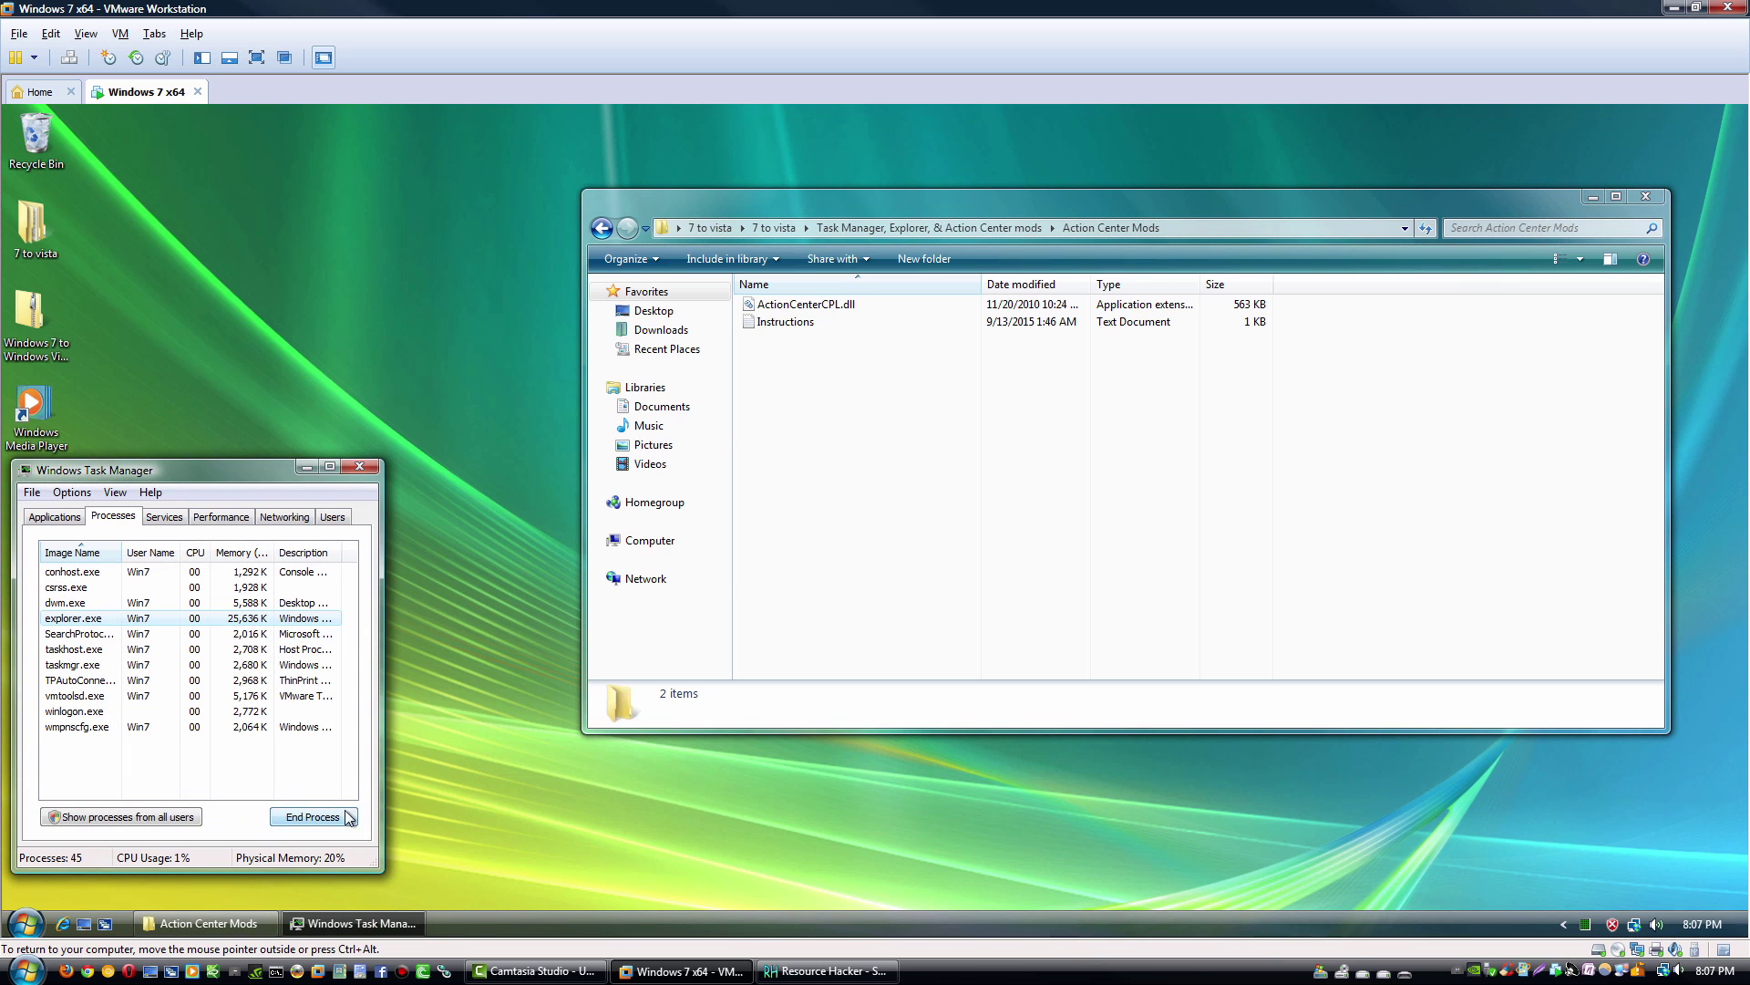
left_click(350, 817)
left_click(995, 554)
Step: Look at the Action Center entry in Control Panel and close the window
left_click(25, 924)
left_click(293, 708)
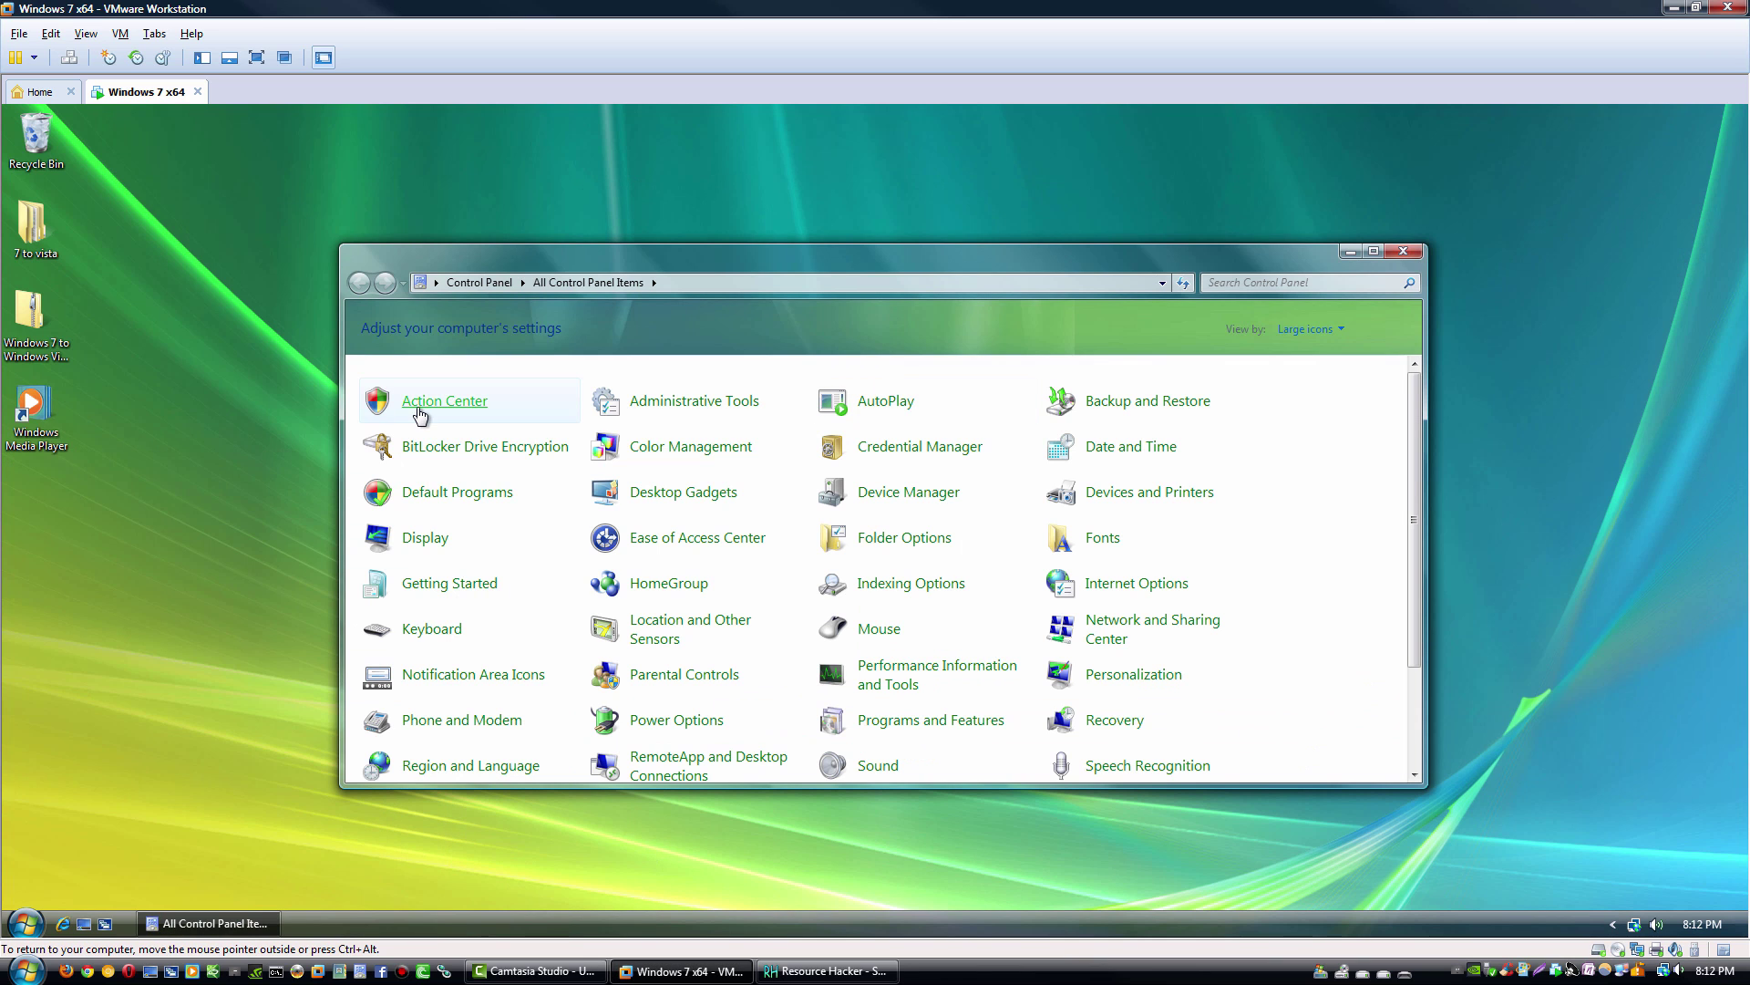
left_click(1404, 251)
Step: Open the Vista Explorer icon folder within Vista Explorer mods and end explorer.exe with Task Manager
double_click(39, 244)
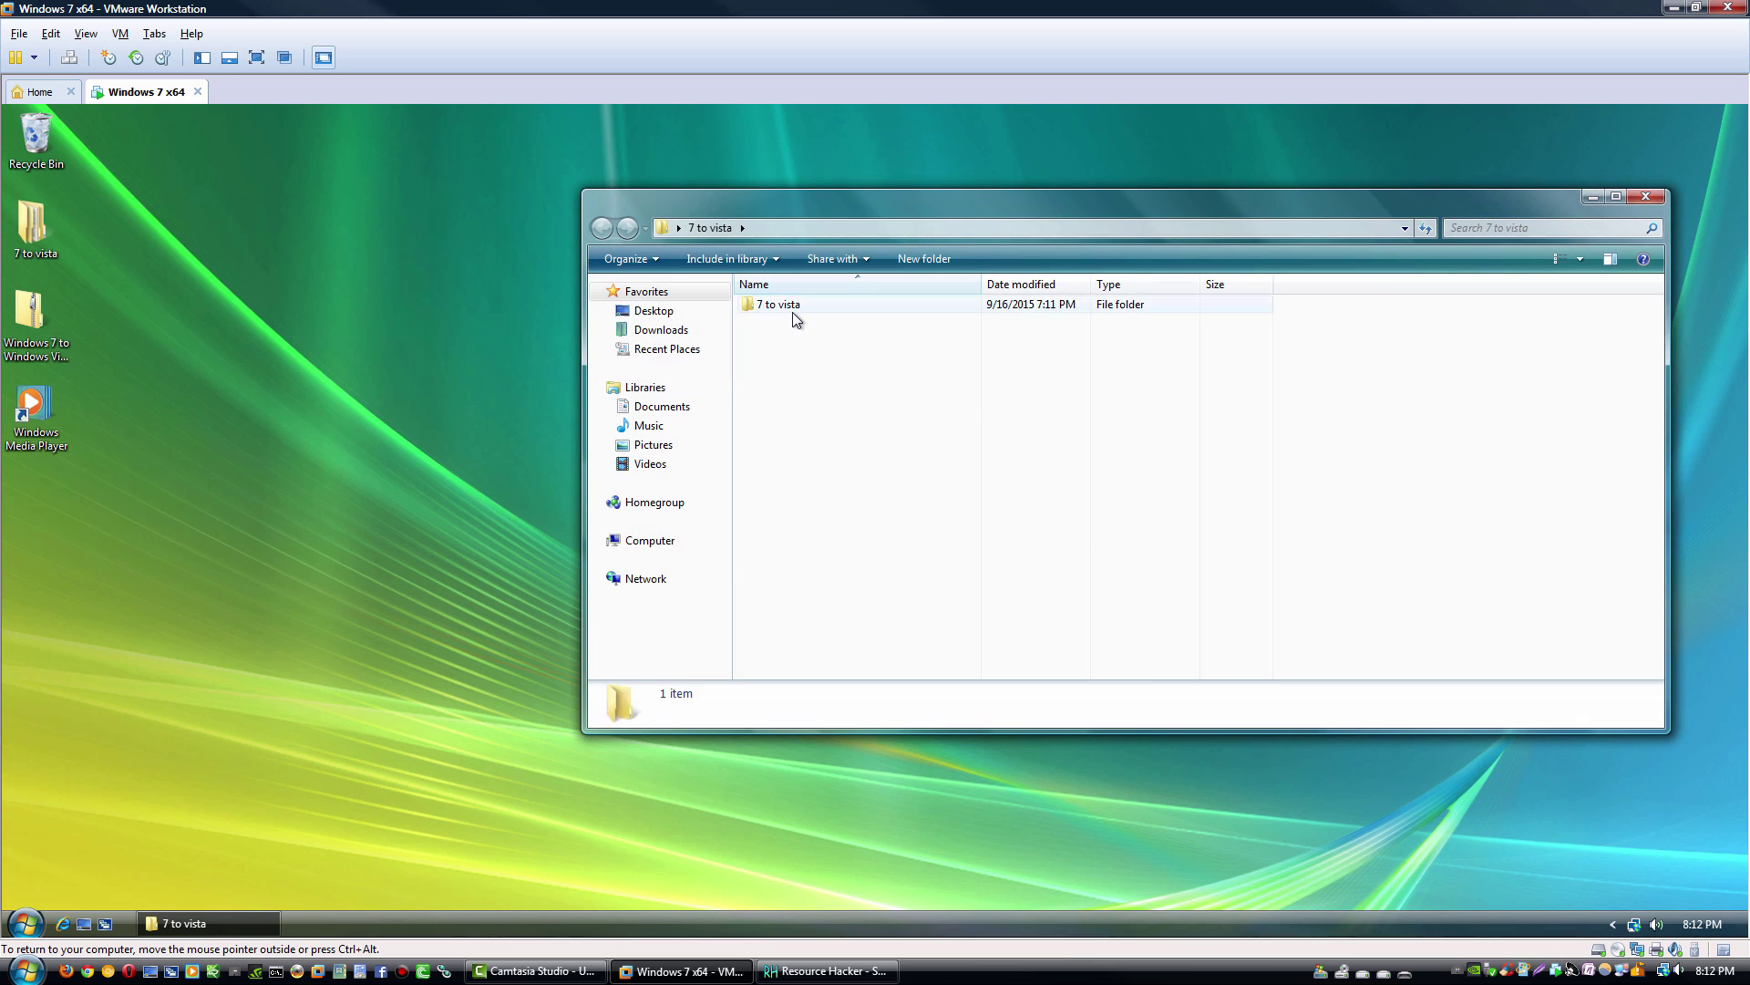
double_click(795, 307)
double_click(817, 462)
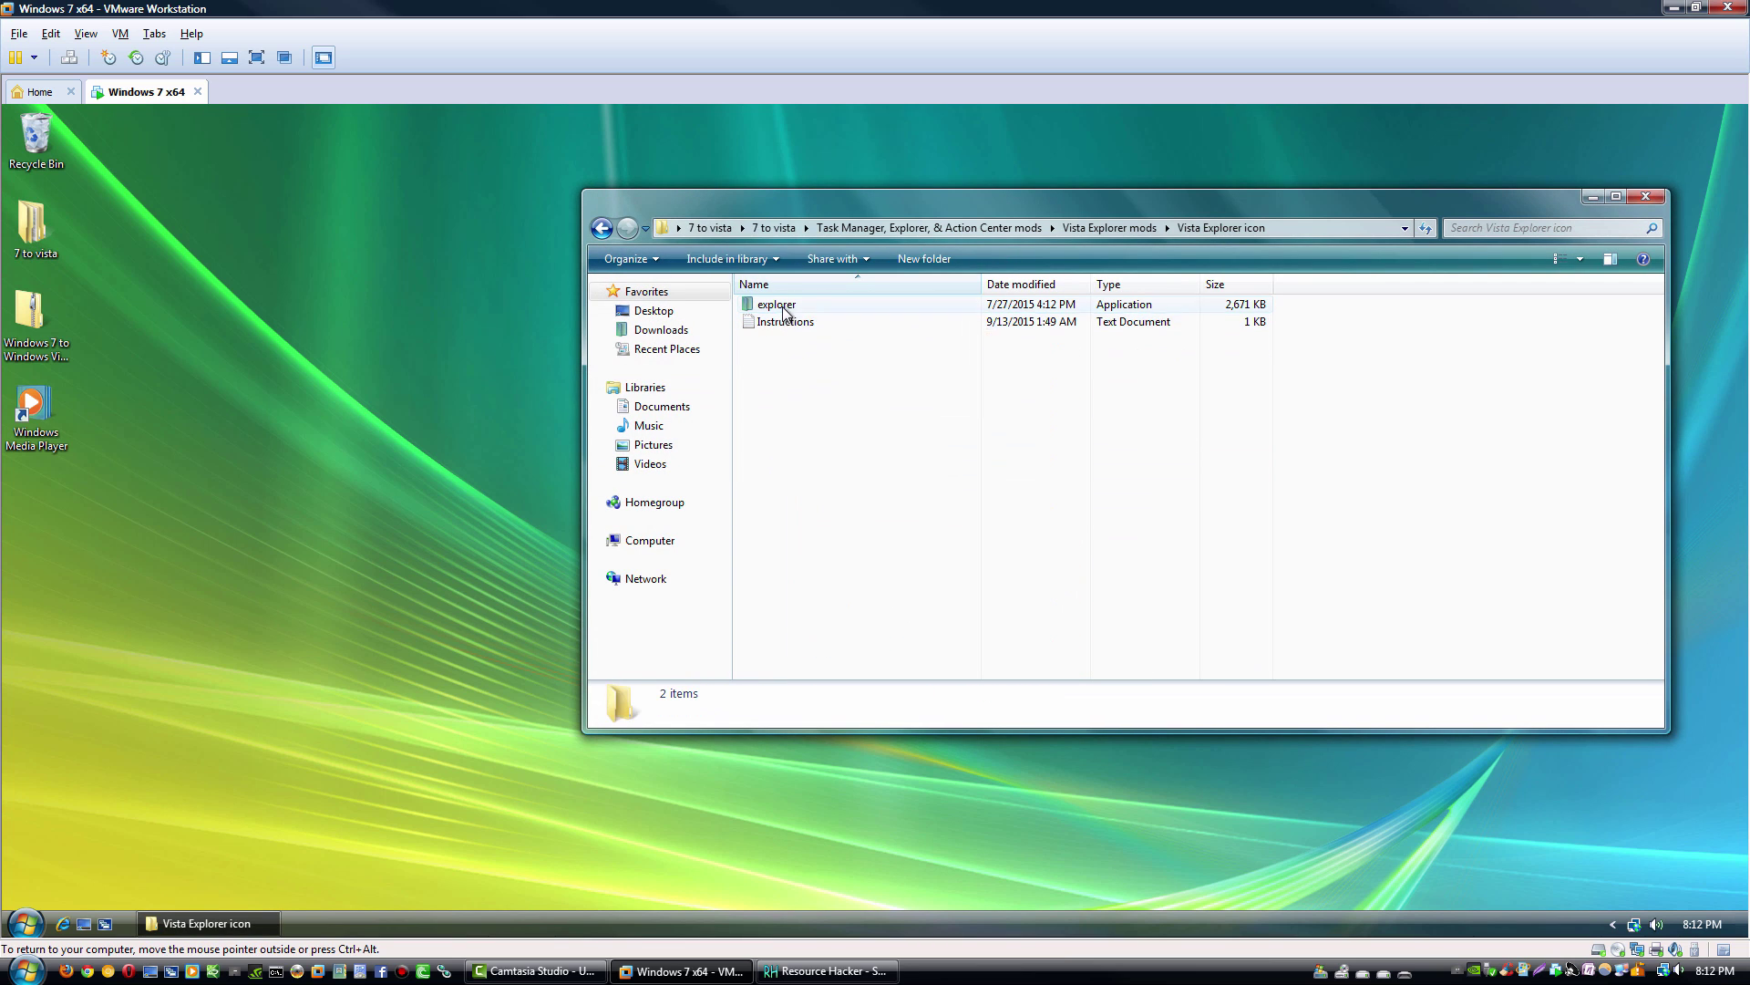
right_click(374, 924)
left_click(559, 854)
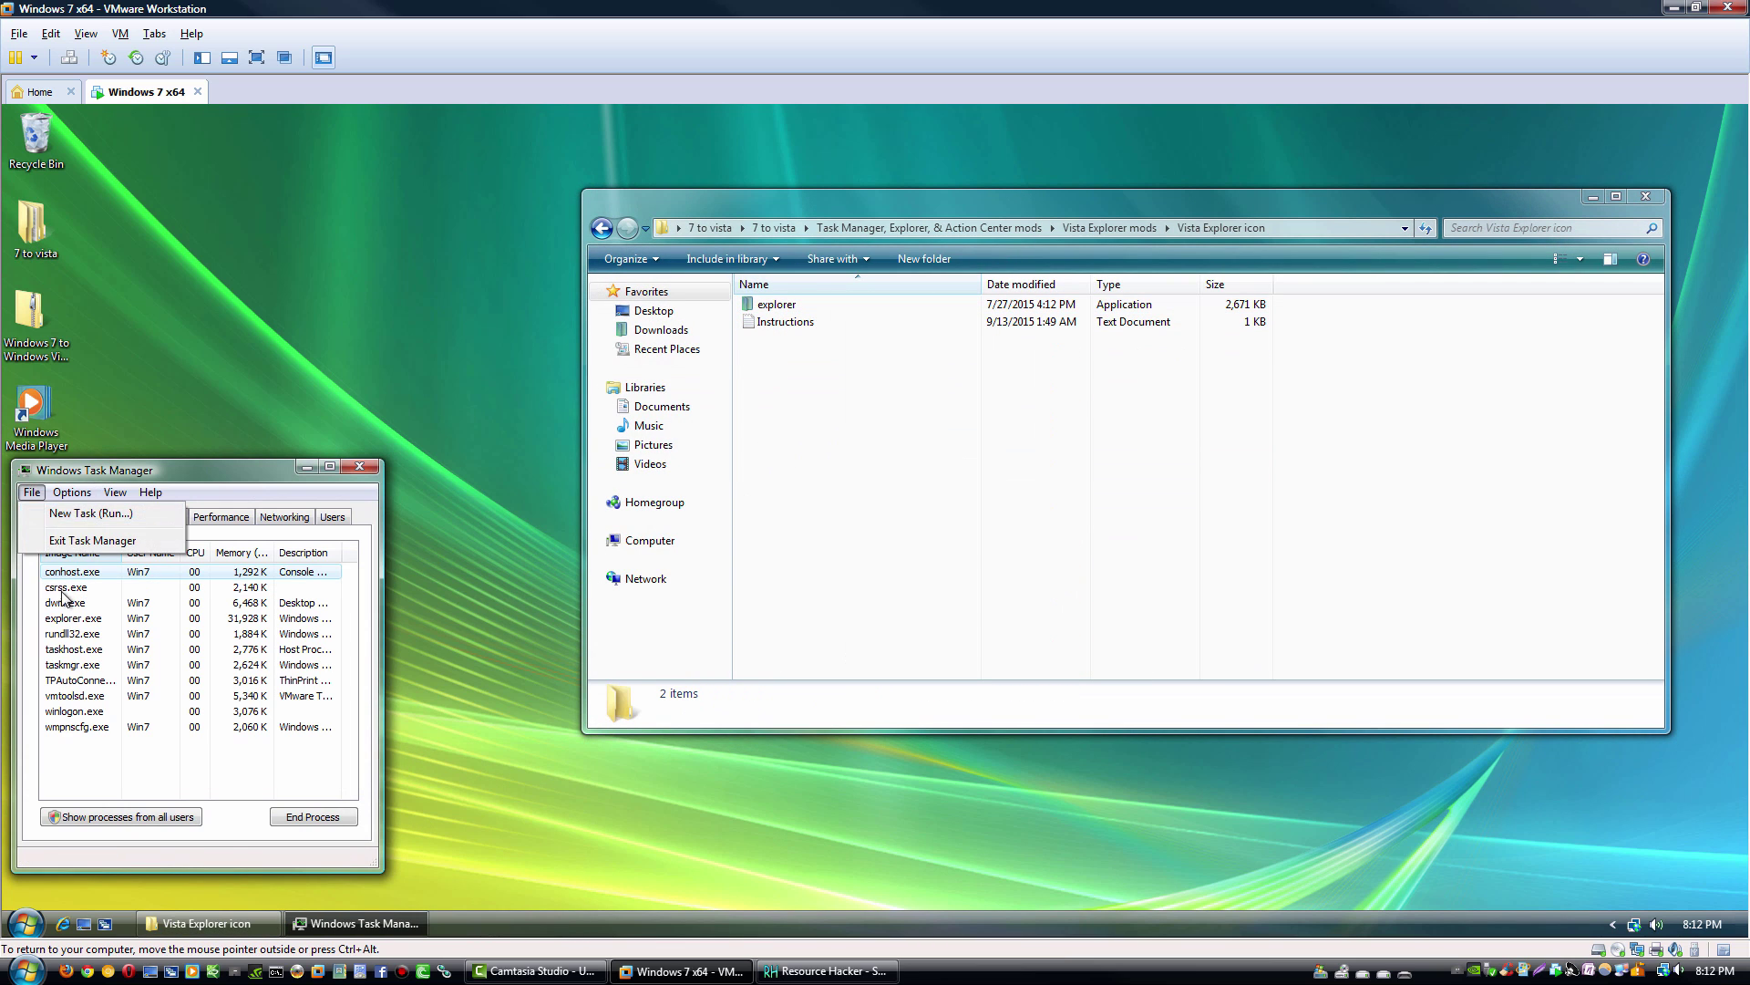
left_click(912, 552)
Step: Open the Browse dialog for a new Task Manager task and have it list all files
left_click_drag(170, 475, 810, 263)
left_click(671, 281)
left_click(716, 300)
left_click(980, 445)
left_click(1427, 695)
left_click(1413, 729)
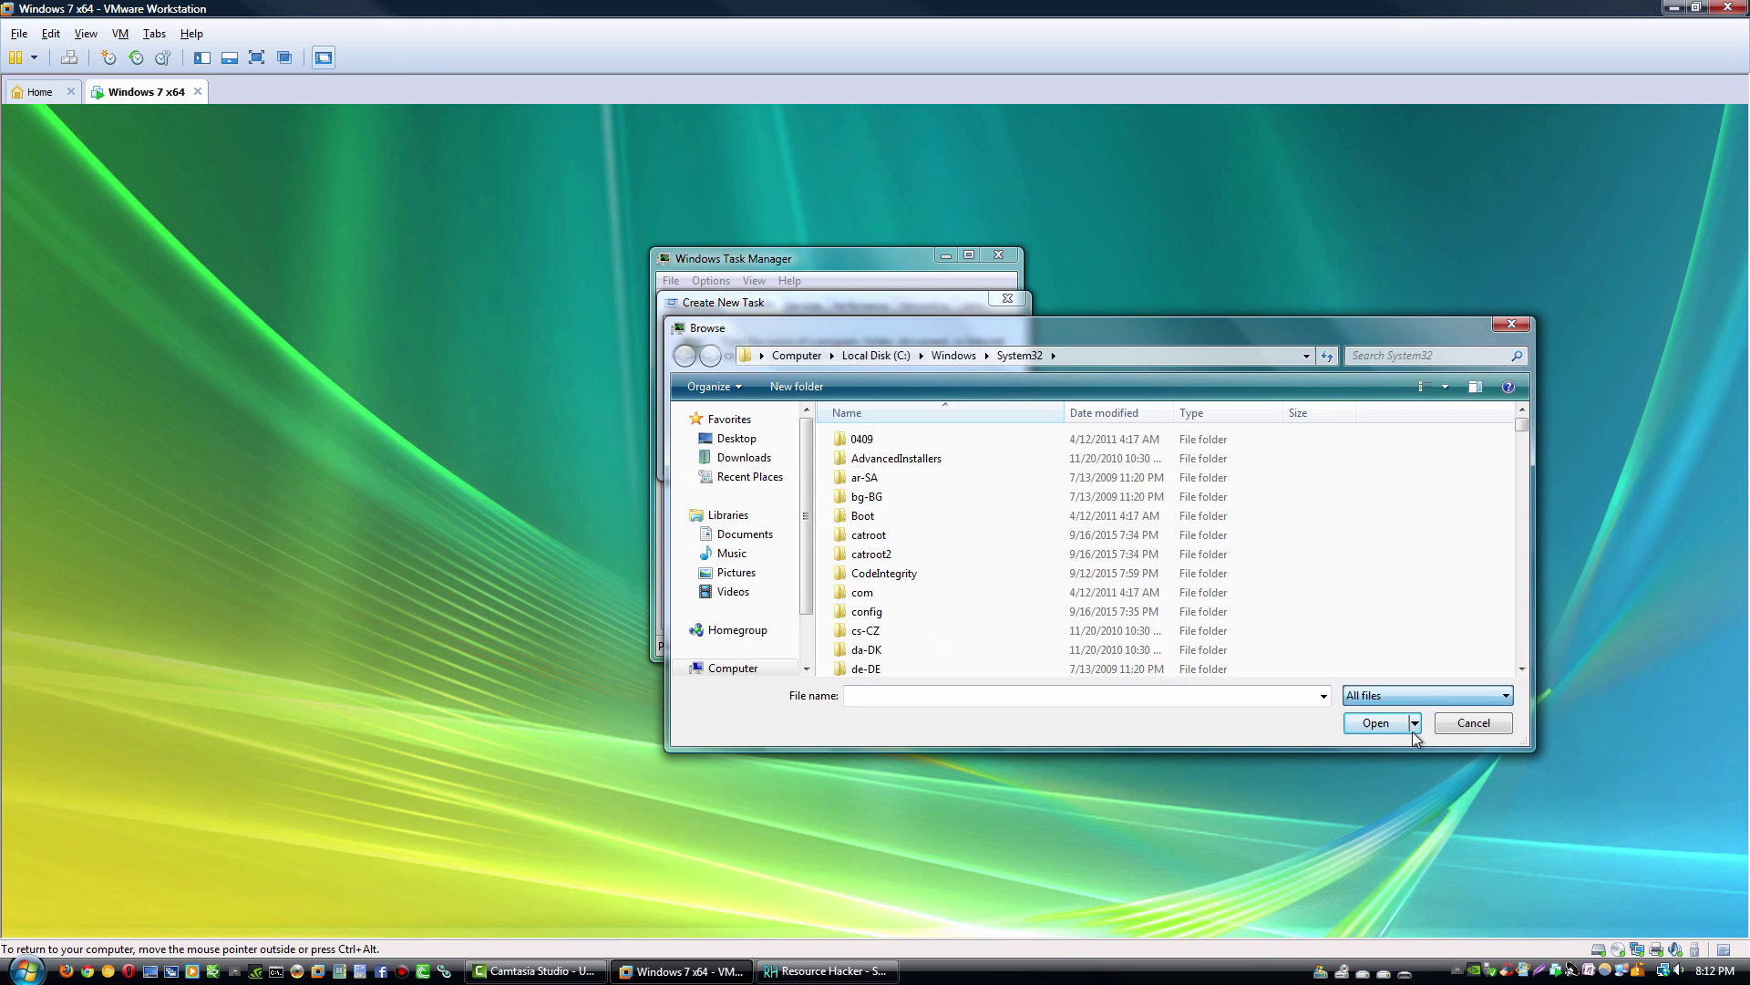
Step: Copy explorer.exe.mui from the Vista Explorer mods folder on the desktop
left_click(771, 438)
double_click(912, 612)
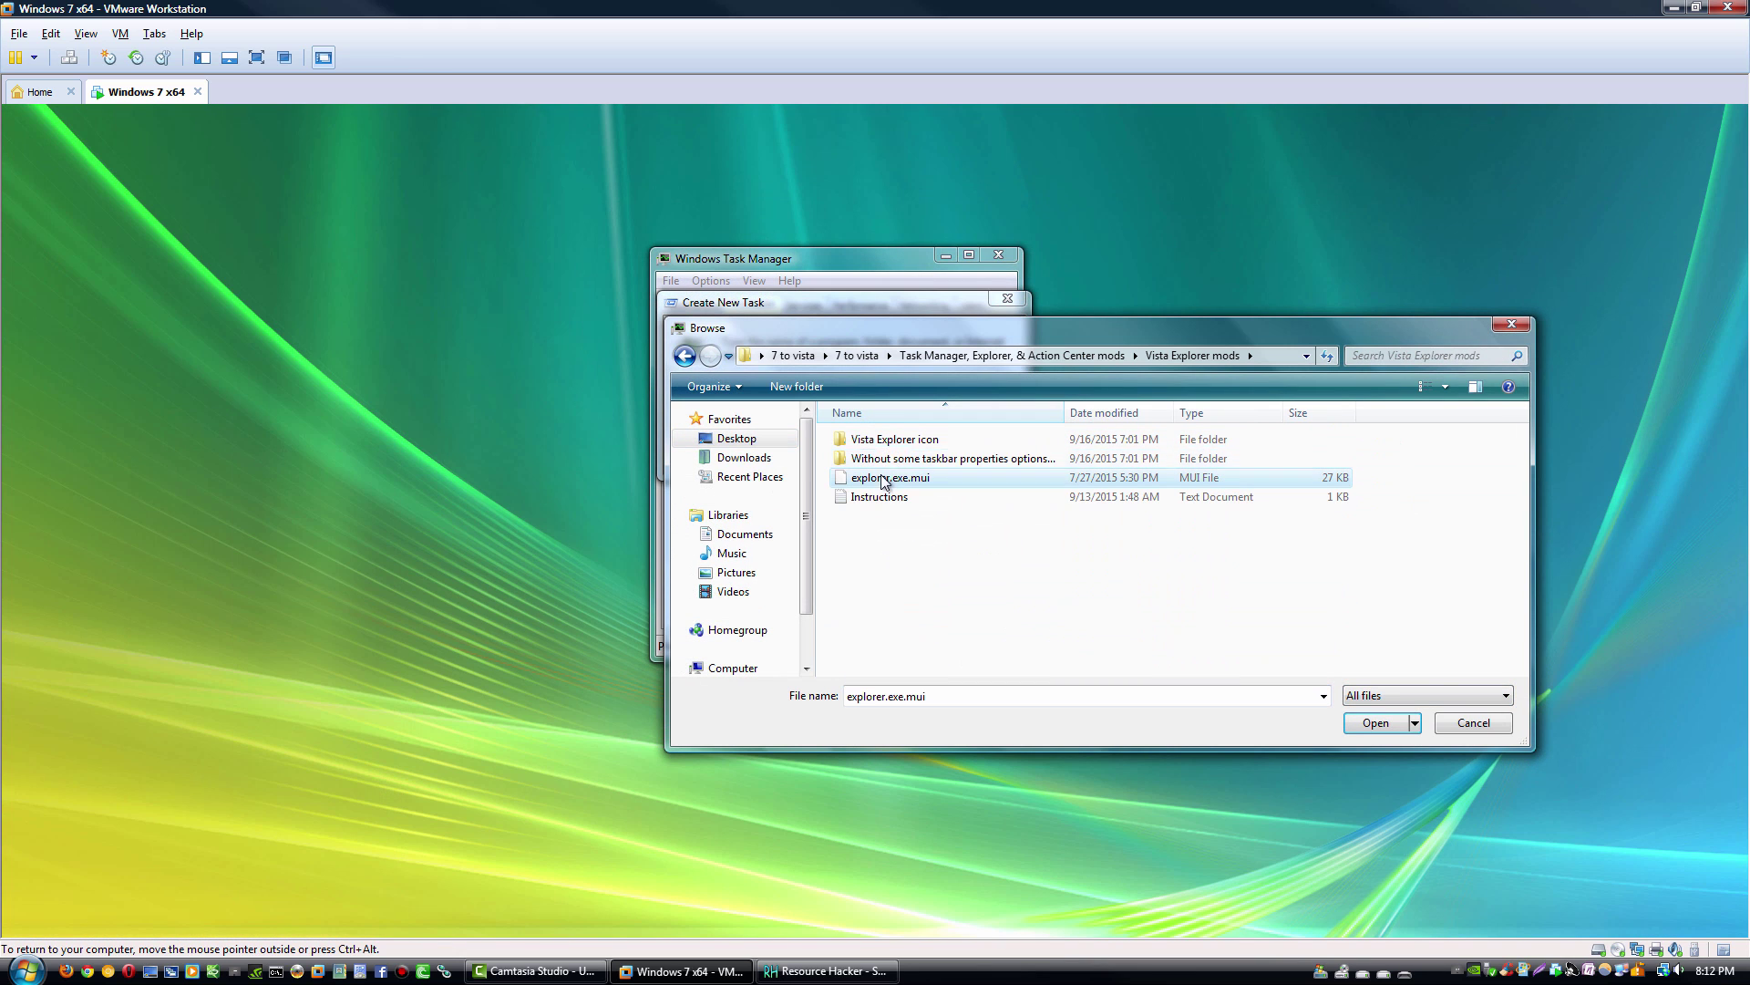
right_click(884, 482)
left_click(927, 673)
Step: Make the Win7 account the owner of explorer.exe.mui in C:\Windows\en-US and open the file's permissions for editing
left_click(733, 668)
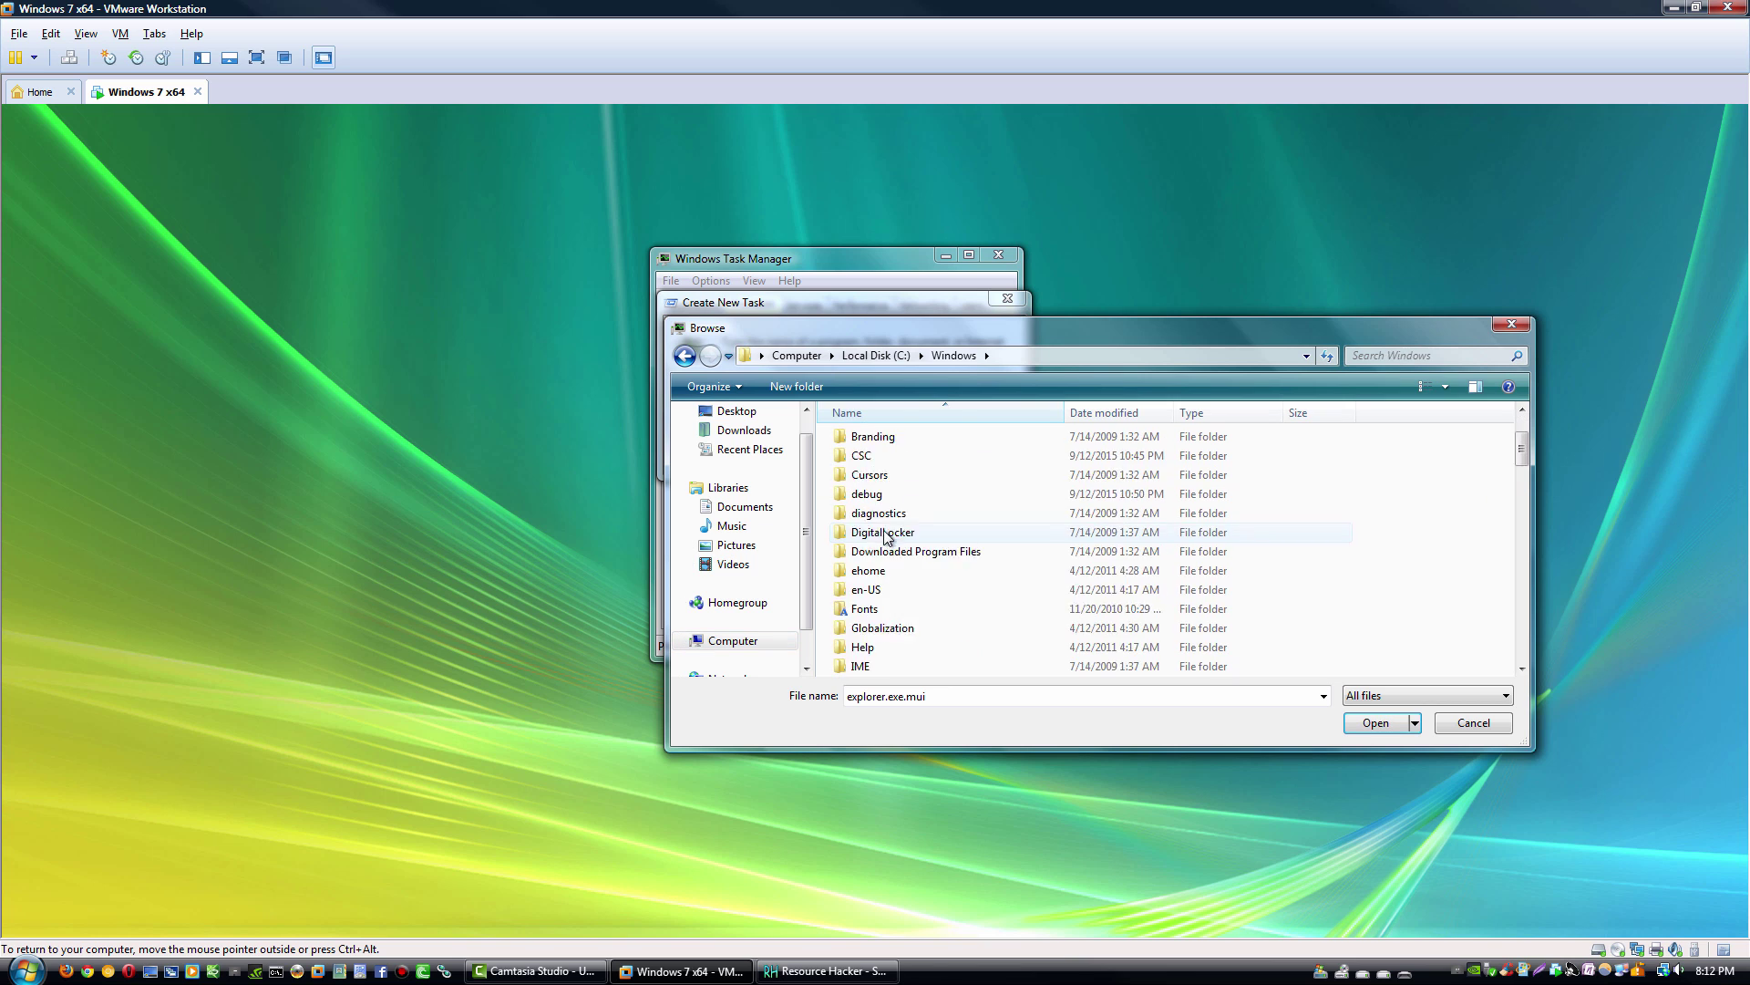
double_click(878, 647)
right_click(879, 476)
left_click(957, 738)
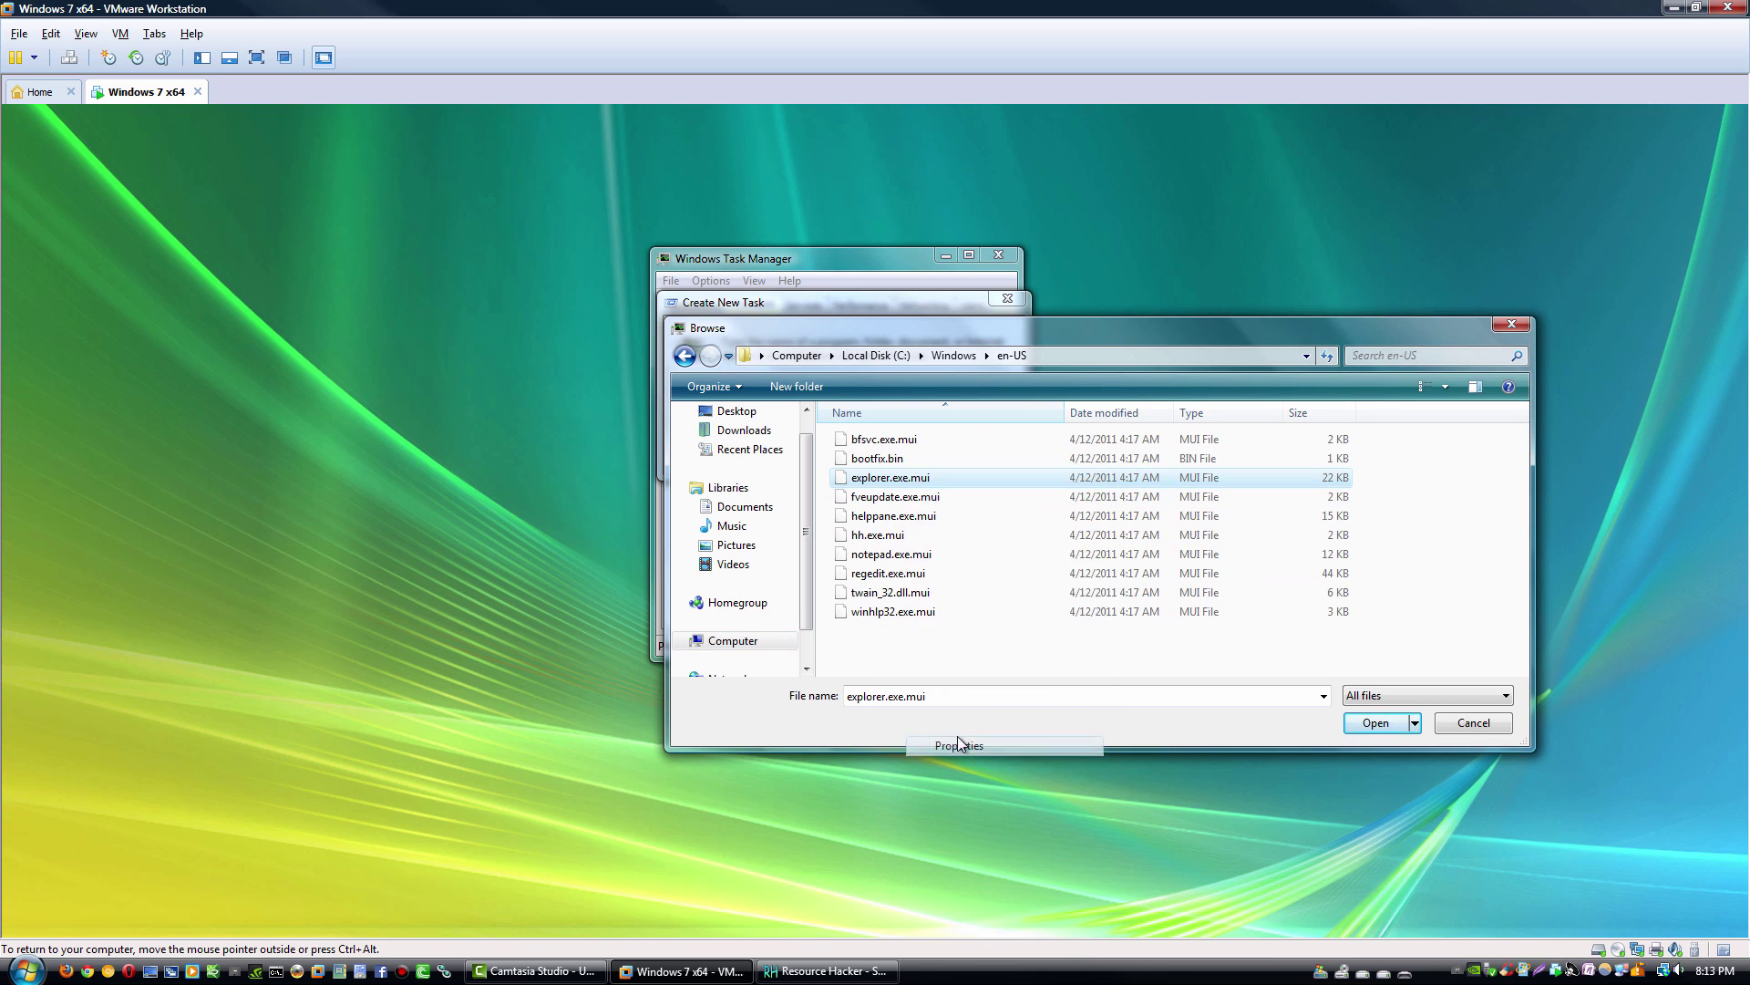
left_click(1155, 808)
left_click(1074, 513)
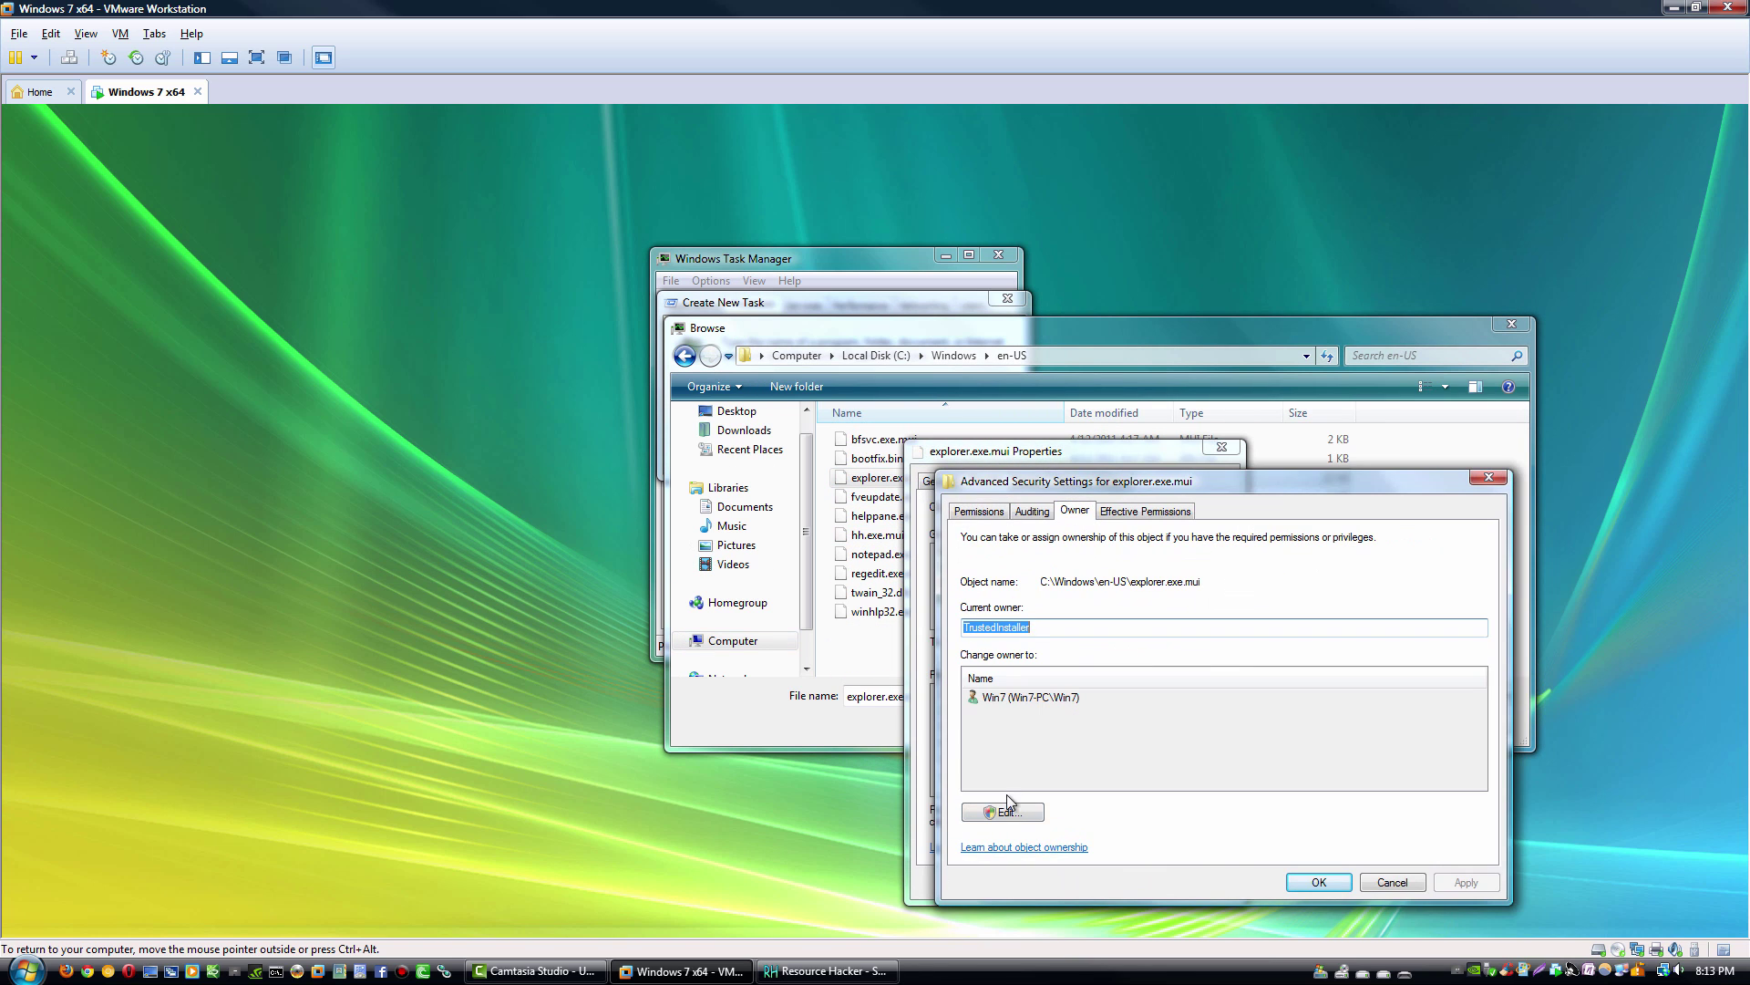
left_click(1008, 809)
left_click(1075, 698)
left_click(1322, 881)
left_click(1045, 580)
left_click(1321, 881)
left_click(1163, 647)
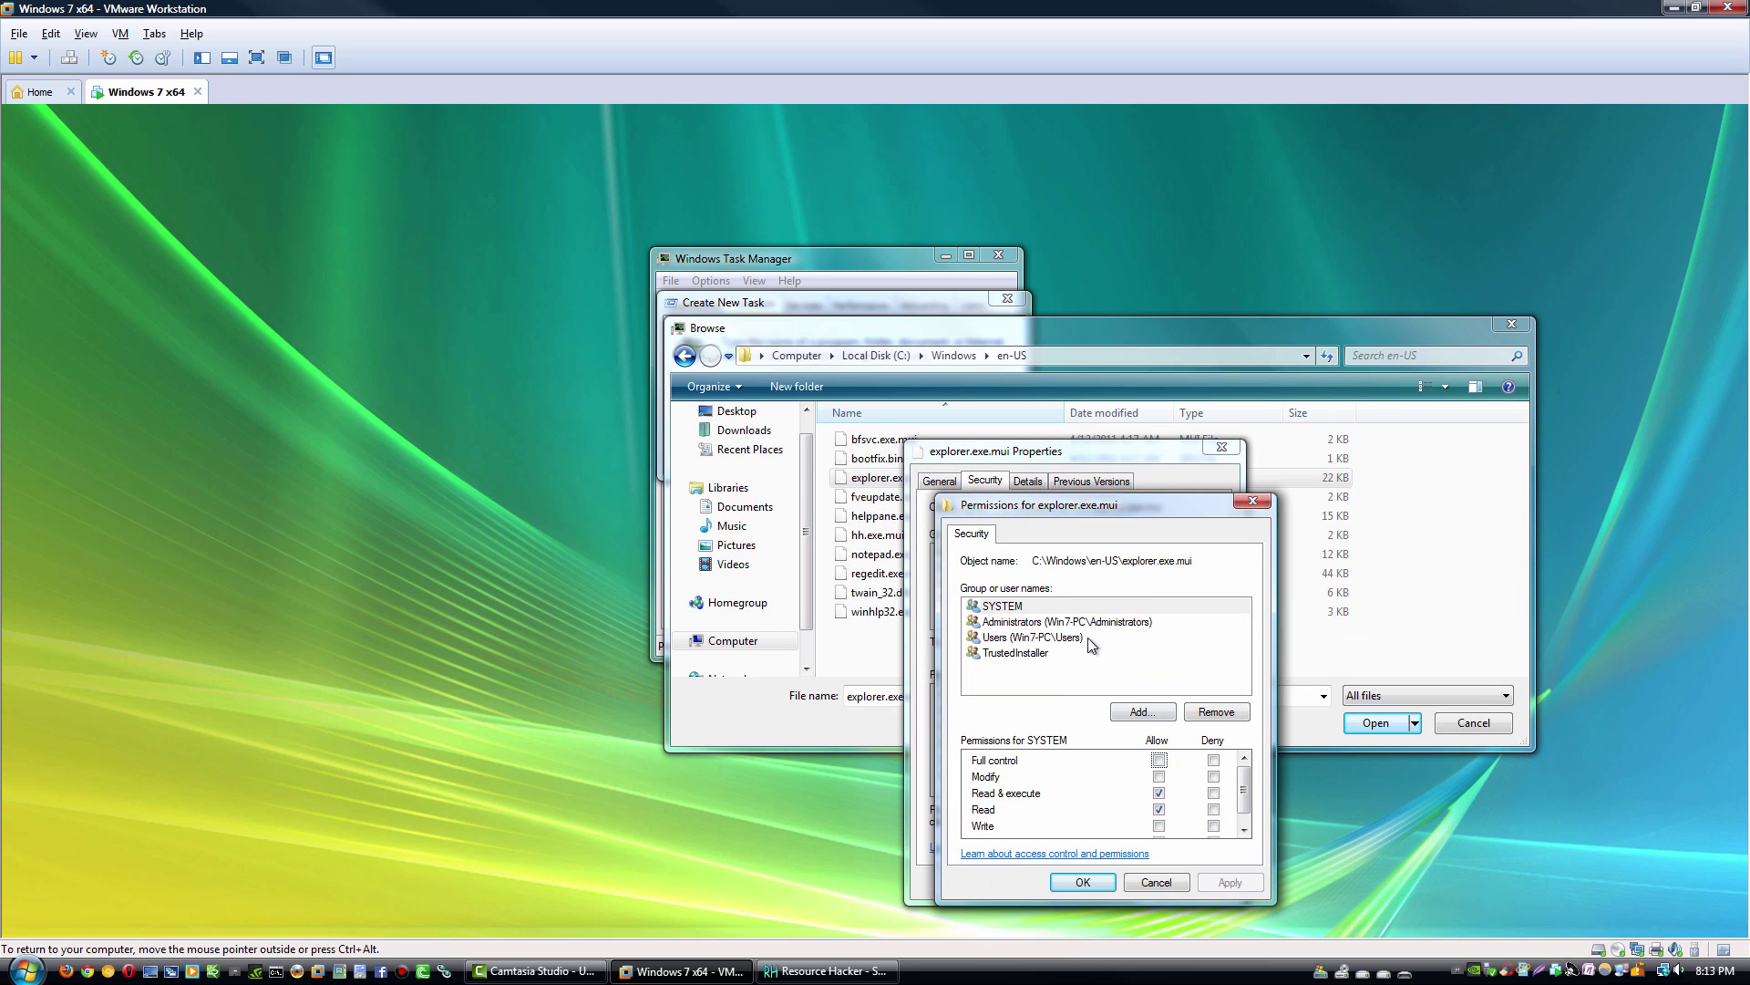
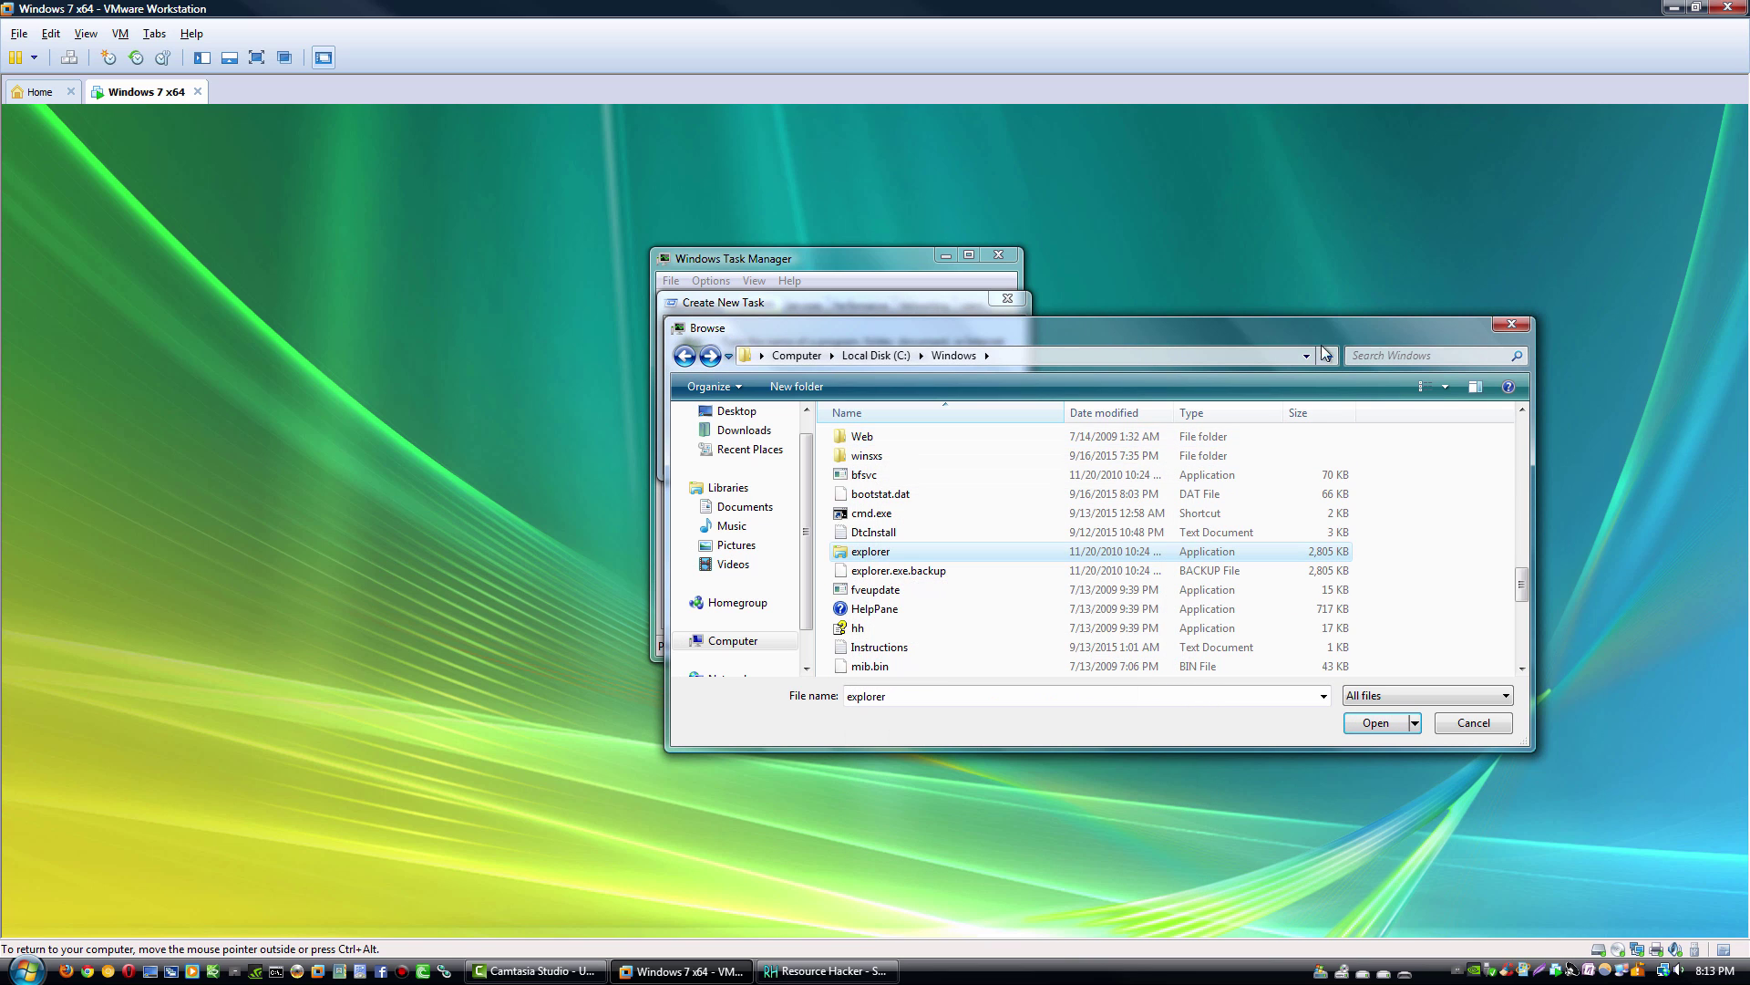
Step: Copy the explorer application from the Vista Explorer icon folder on the desktop
left_click(876, 354)
left_click(816, 356)
left_click(741, 411)
double_click(912, 611)
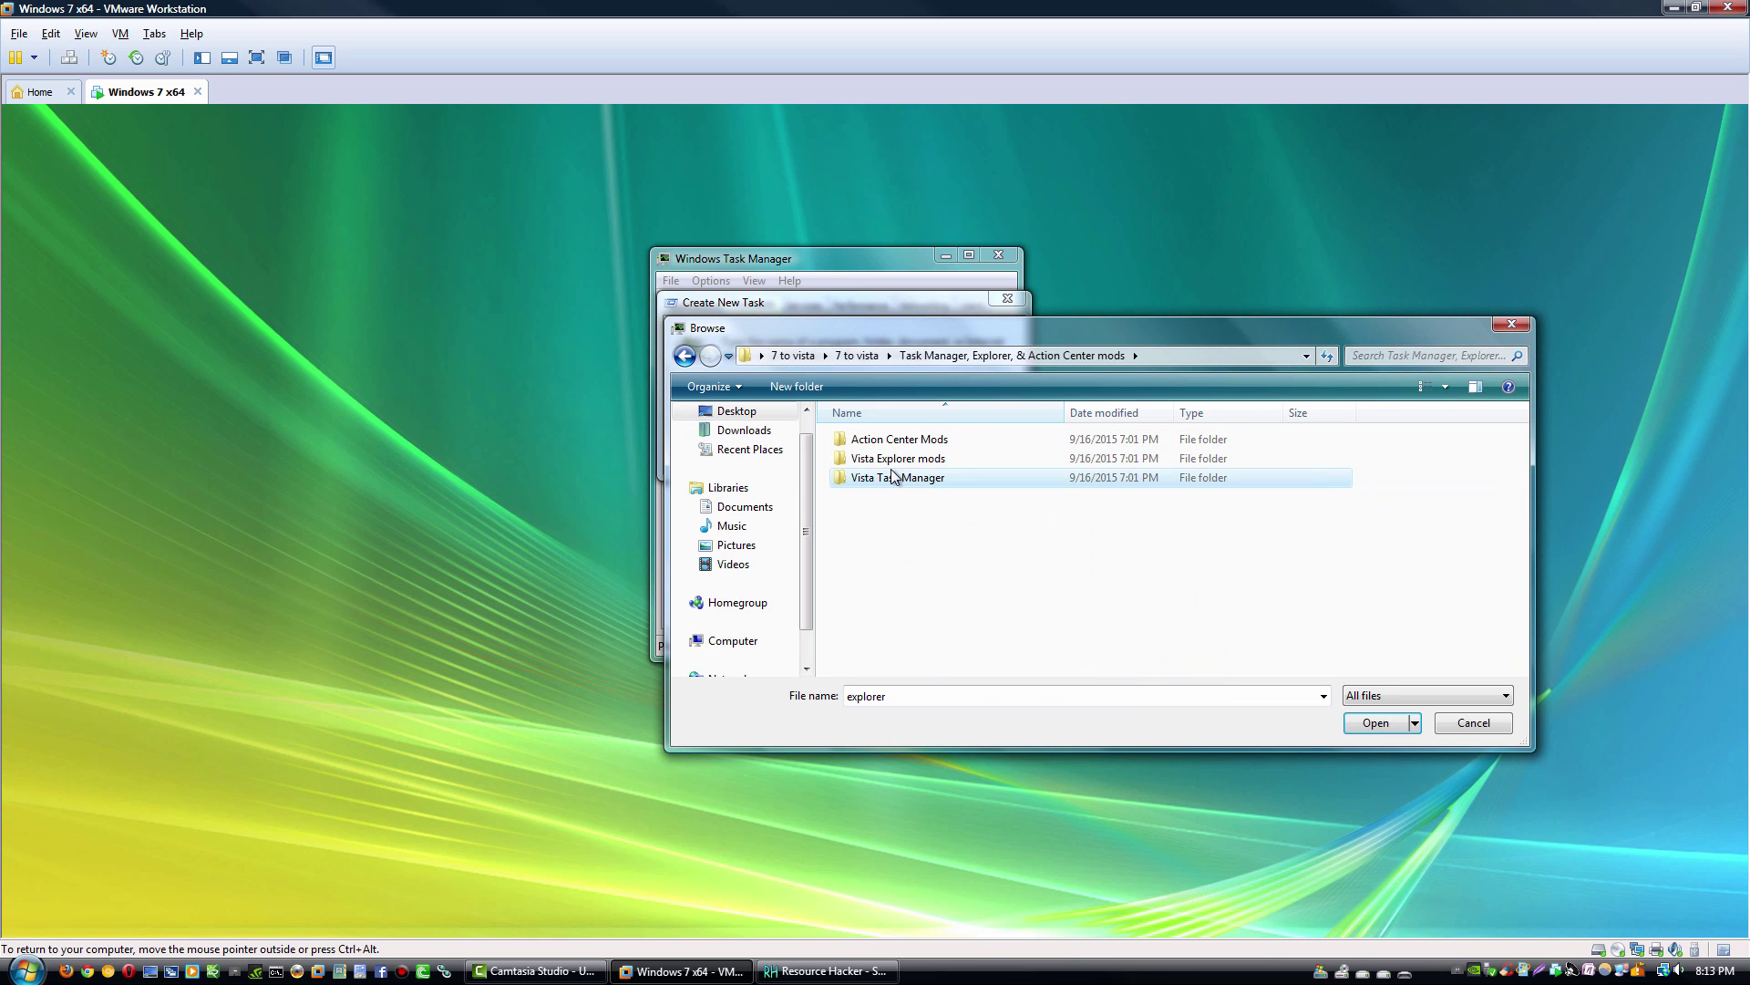
right_click(873, 437)
left_click(911, 724)
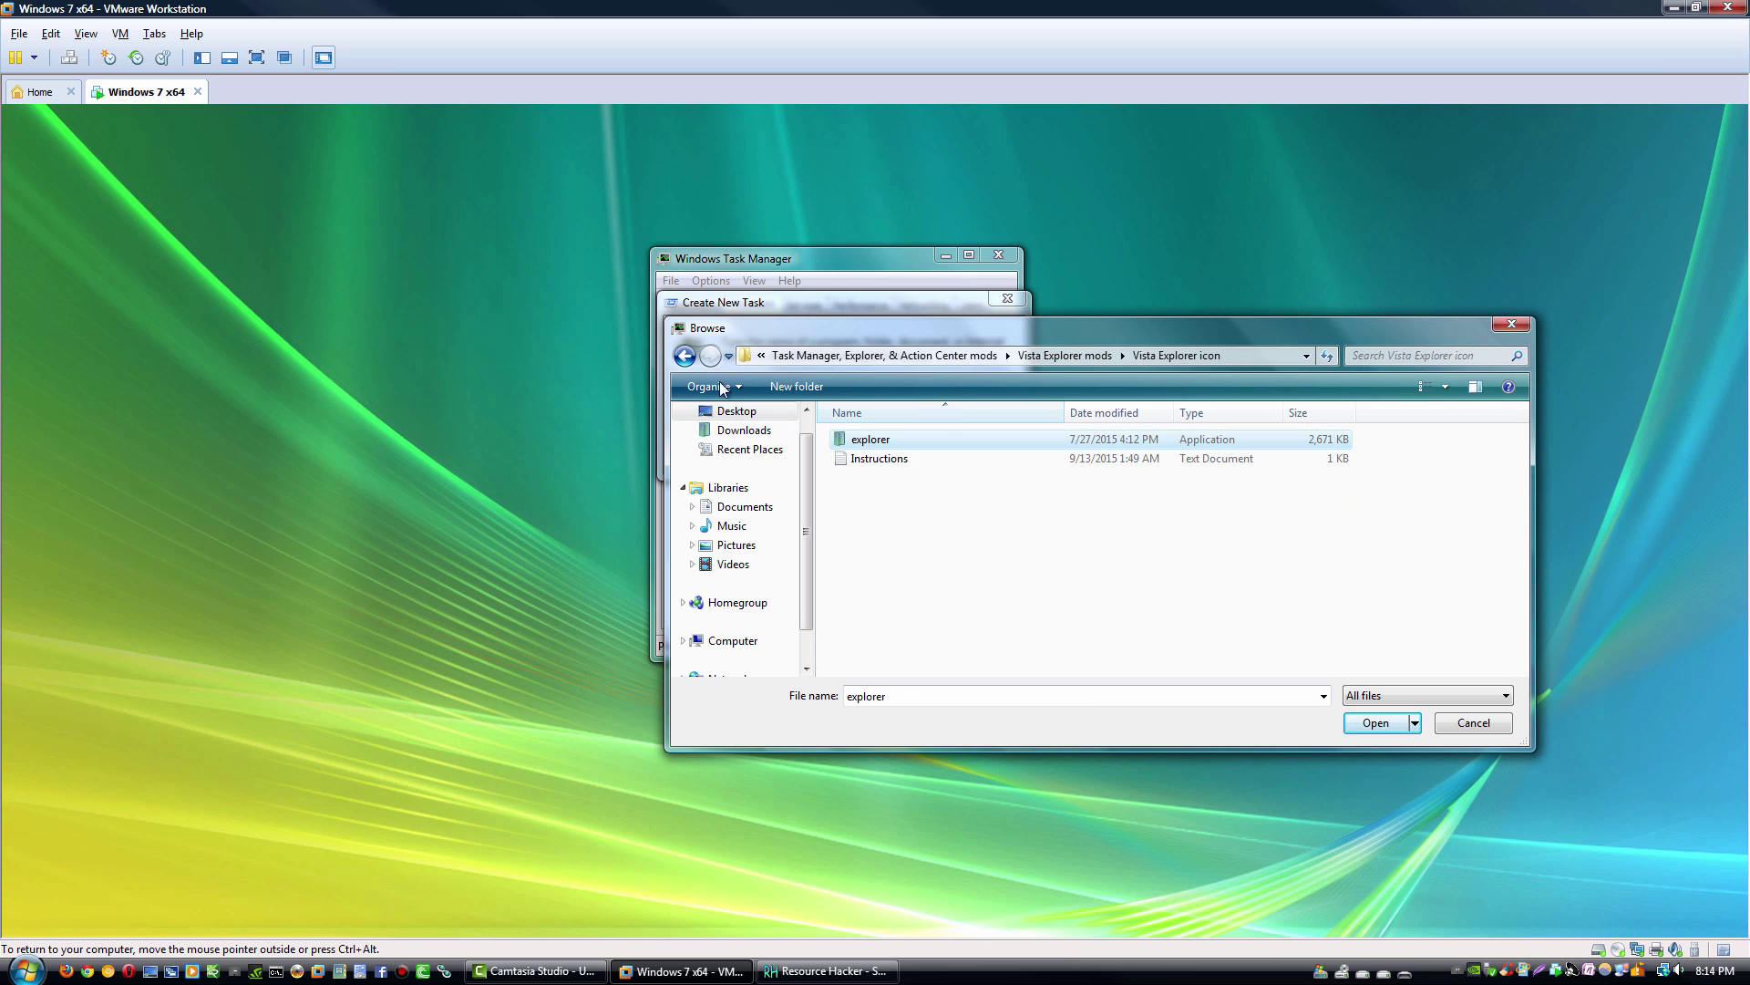
Step: Paste the copied explorer application into C:\Windows and allow the file operation
left_click(755, 633)
double_click(899, 456)
double_click(880, 535)
right_click(1446, 466)
left_click(1495, 564)
left_click(857, 589)
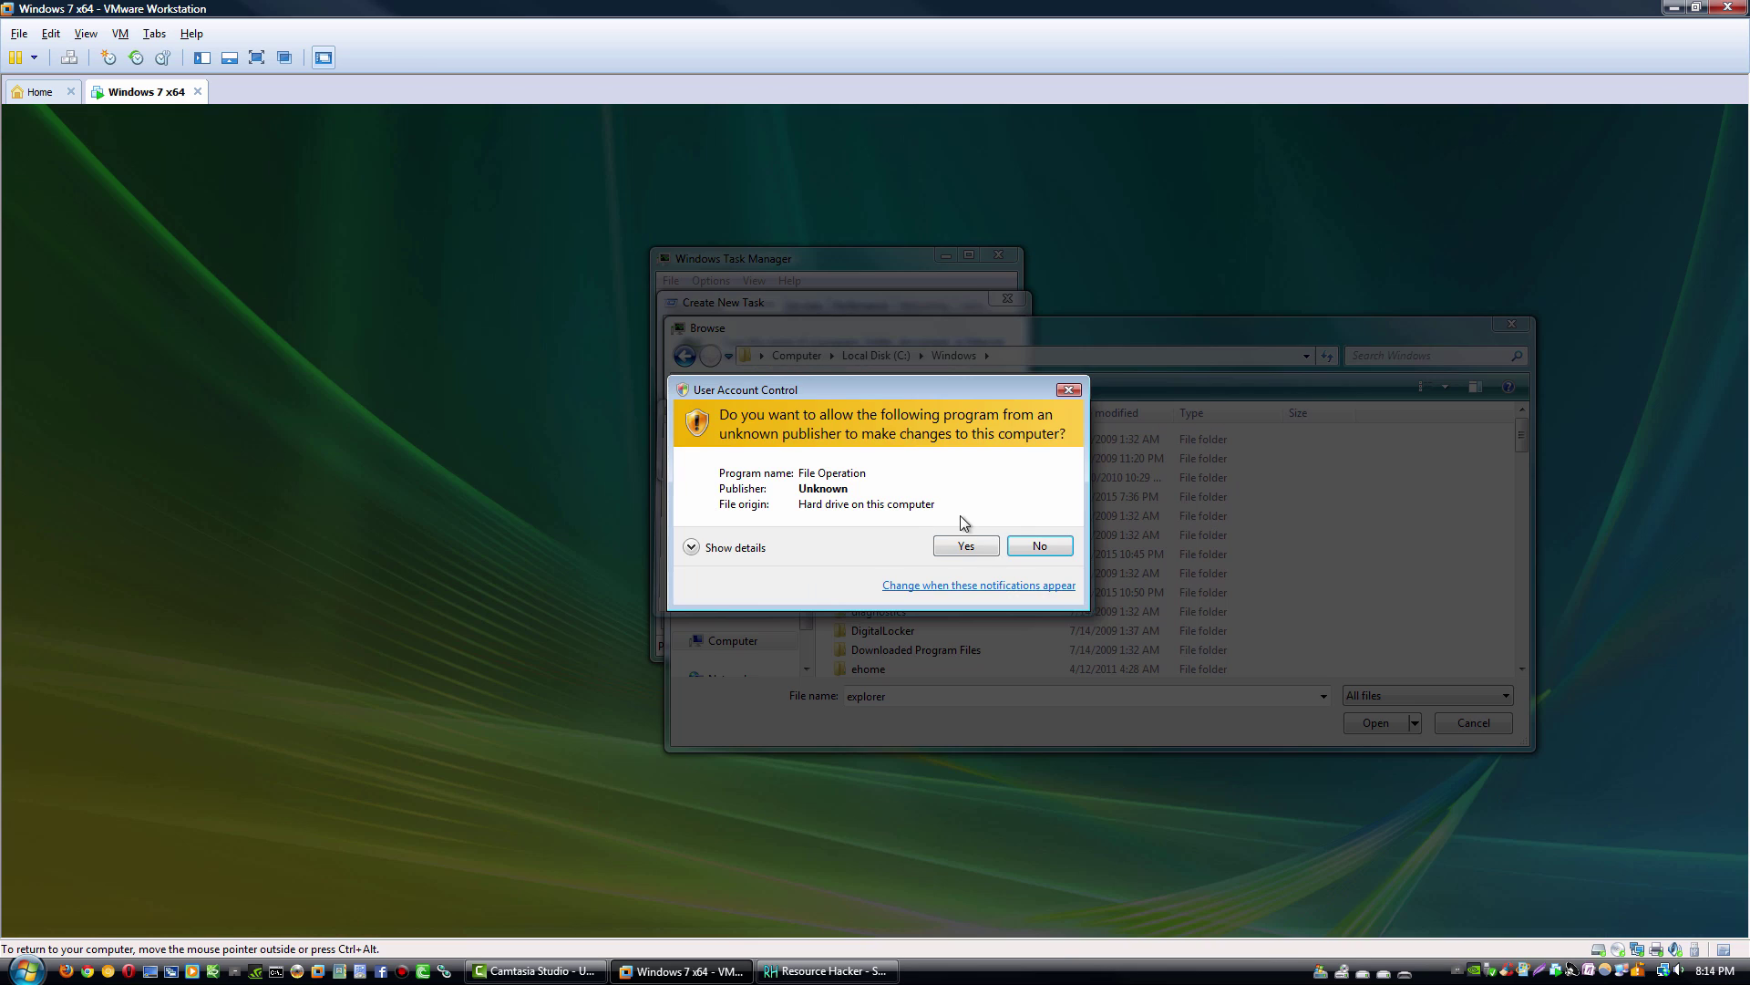
left_click(966, 545)
left_click(1368, 724)
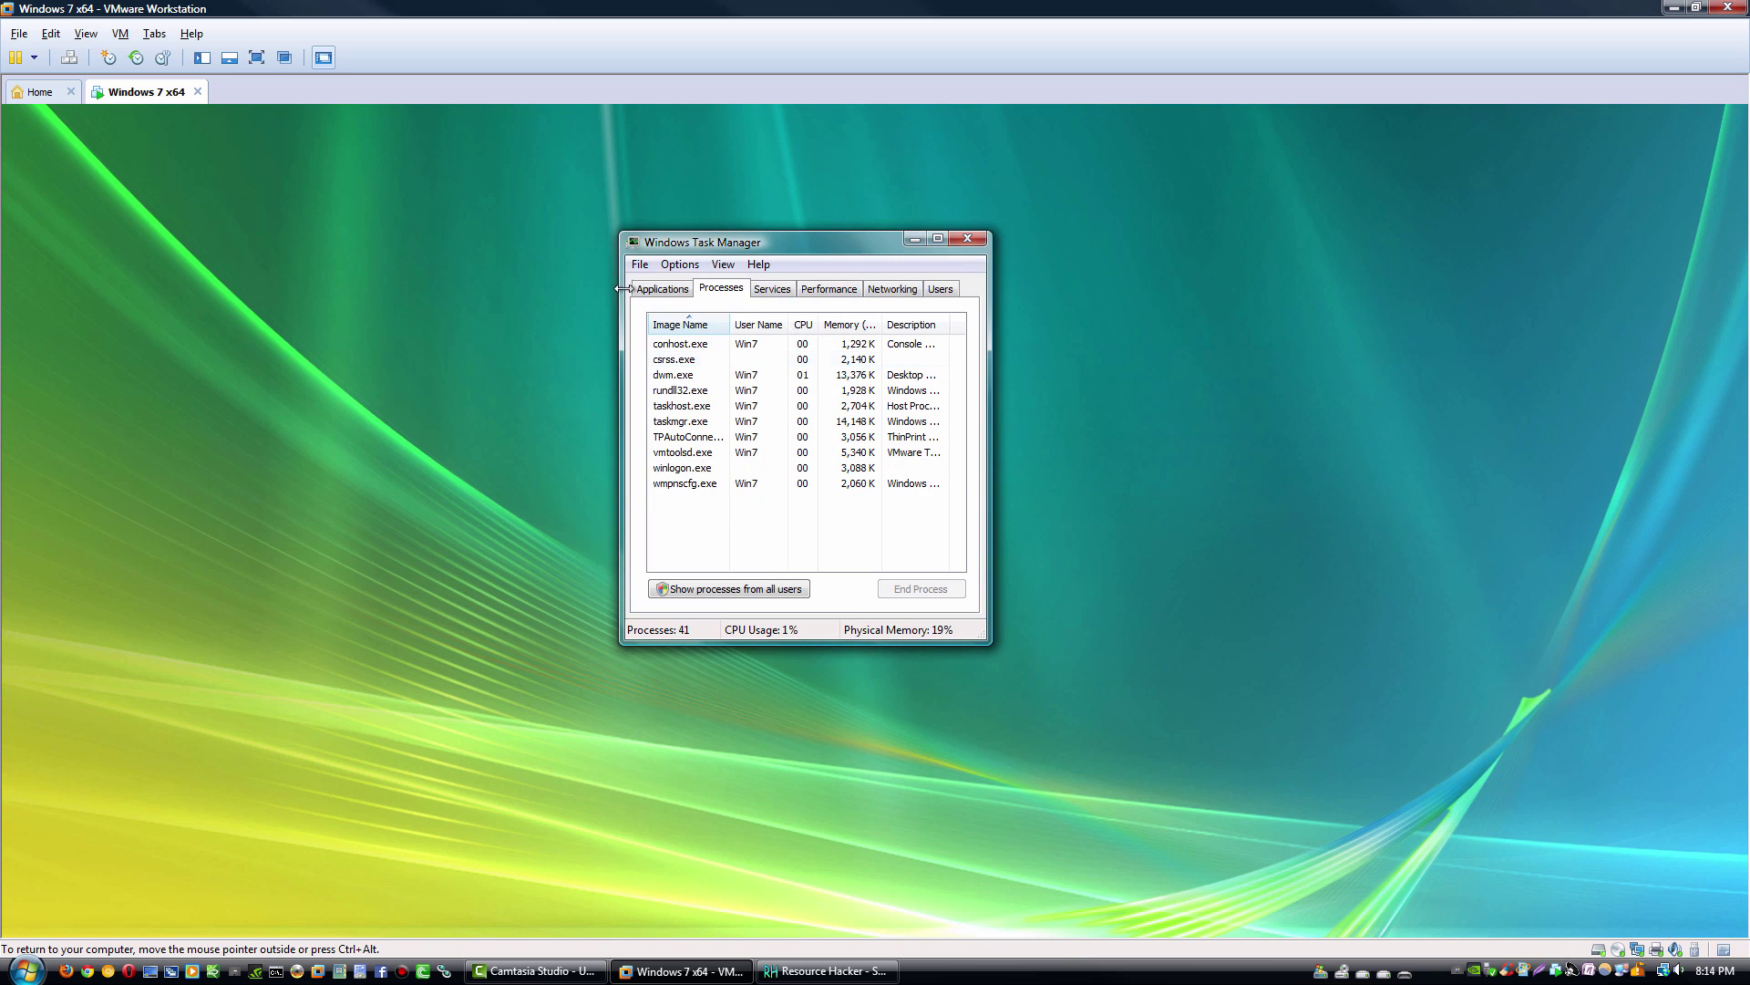
Step: Open the Create New Task dialog in Task Manager
left_click(640, 264)
left_click(645, 283)
key("Escape")
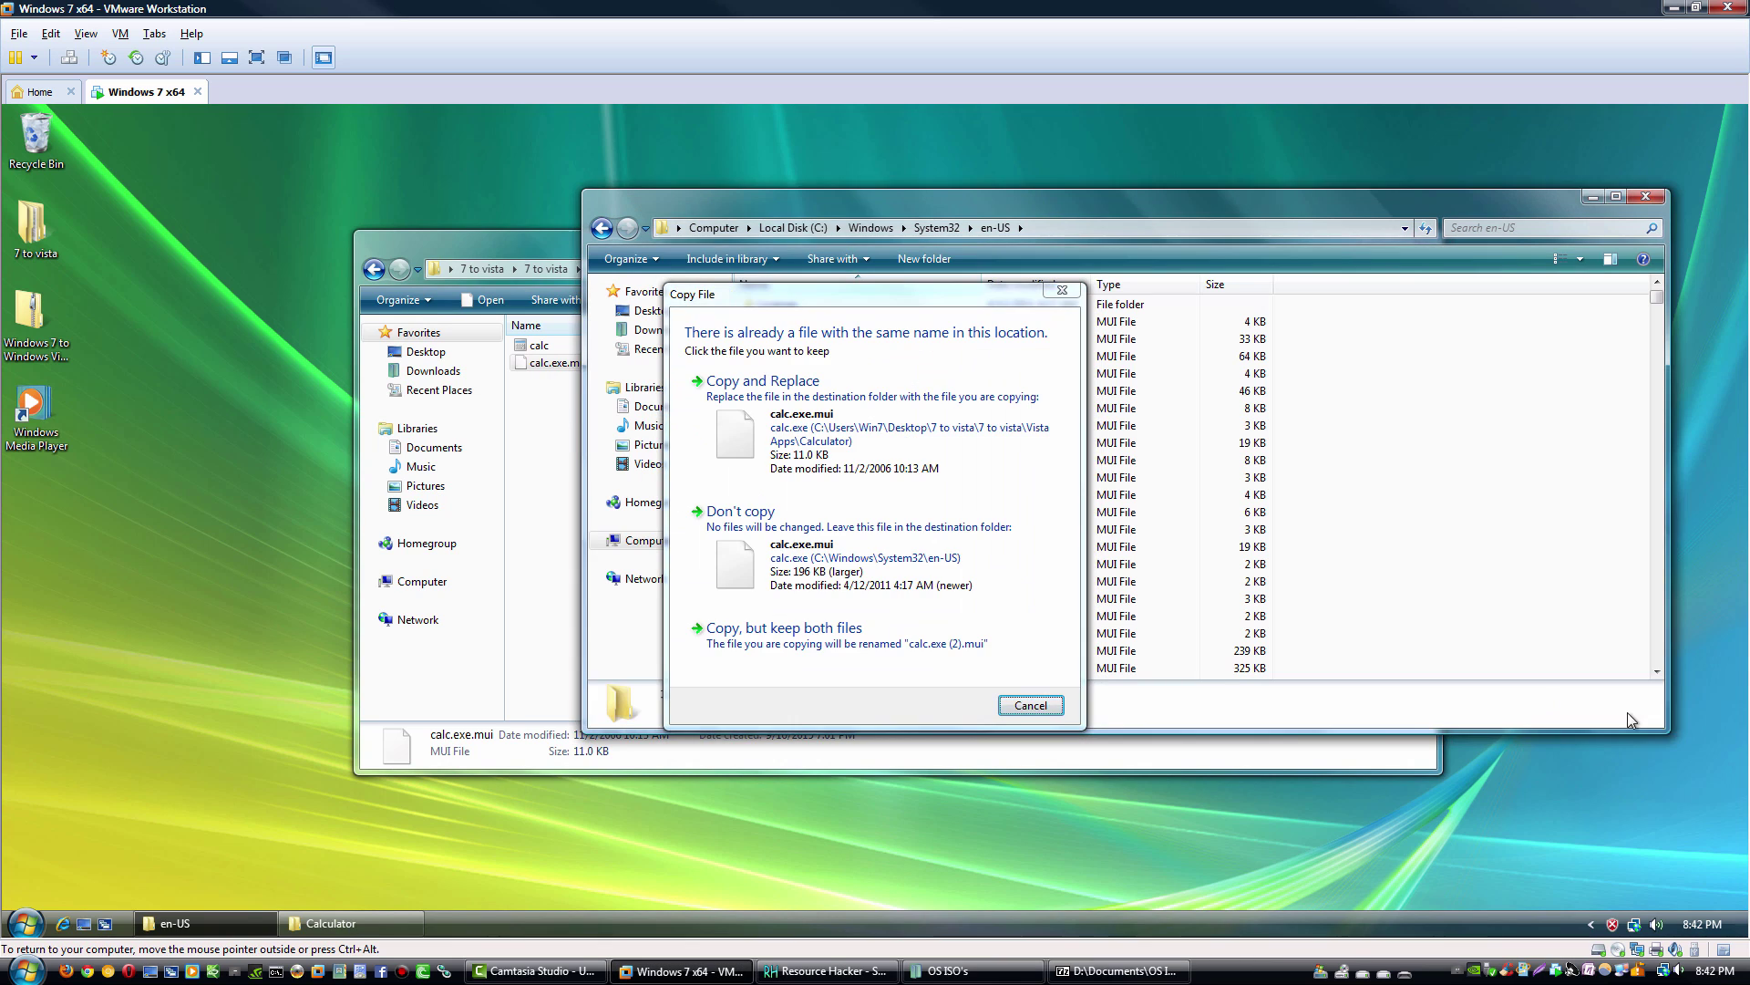
Step: Replace calc.exe.mui and mspaint.exe.mui in System32\en-US with the copies from the Vista Apps Calculator and Paint folders
left_click(734, 344)
left_click(754, 574)
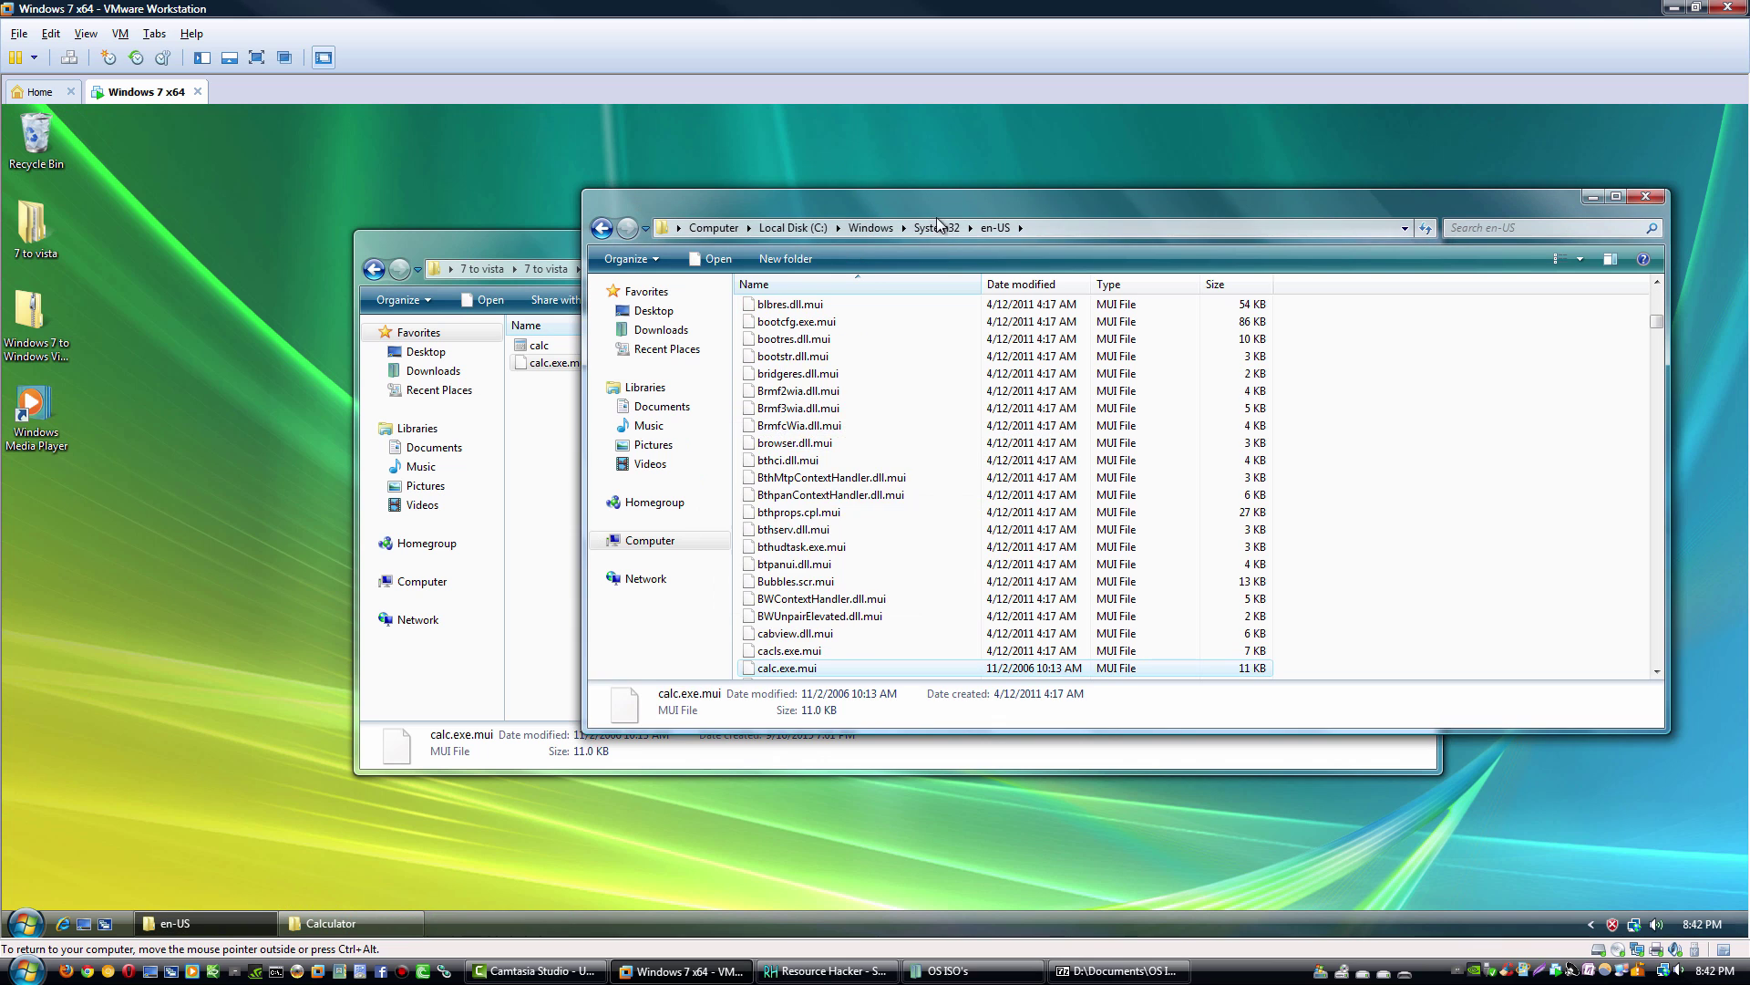
left_click(374, 269)
double_click(553, 398)
left_click(552, 366)
key("ctrl+c")
left_click(1628, 483)
key("ctrl+v")
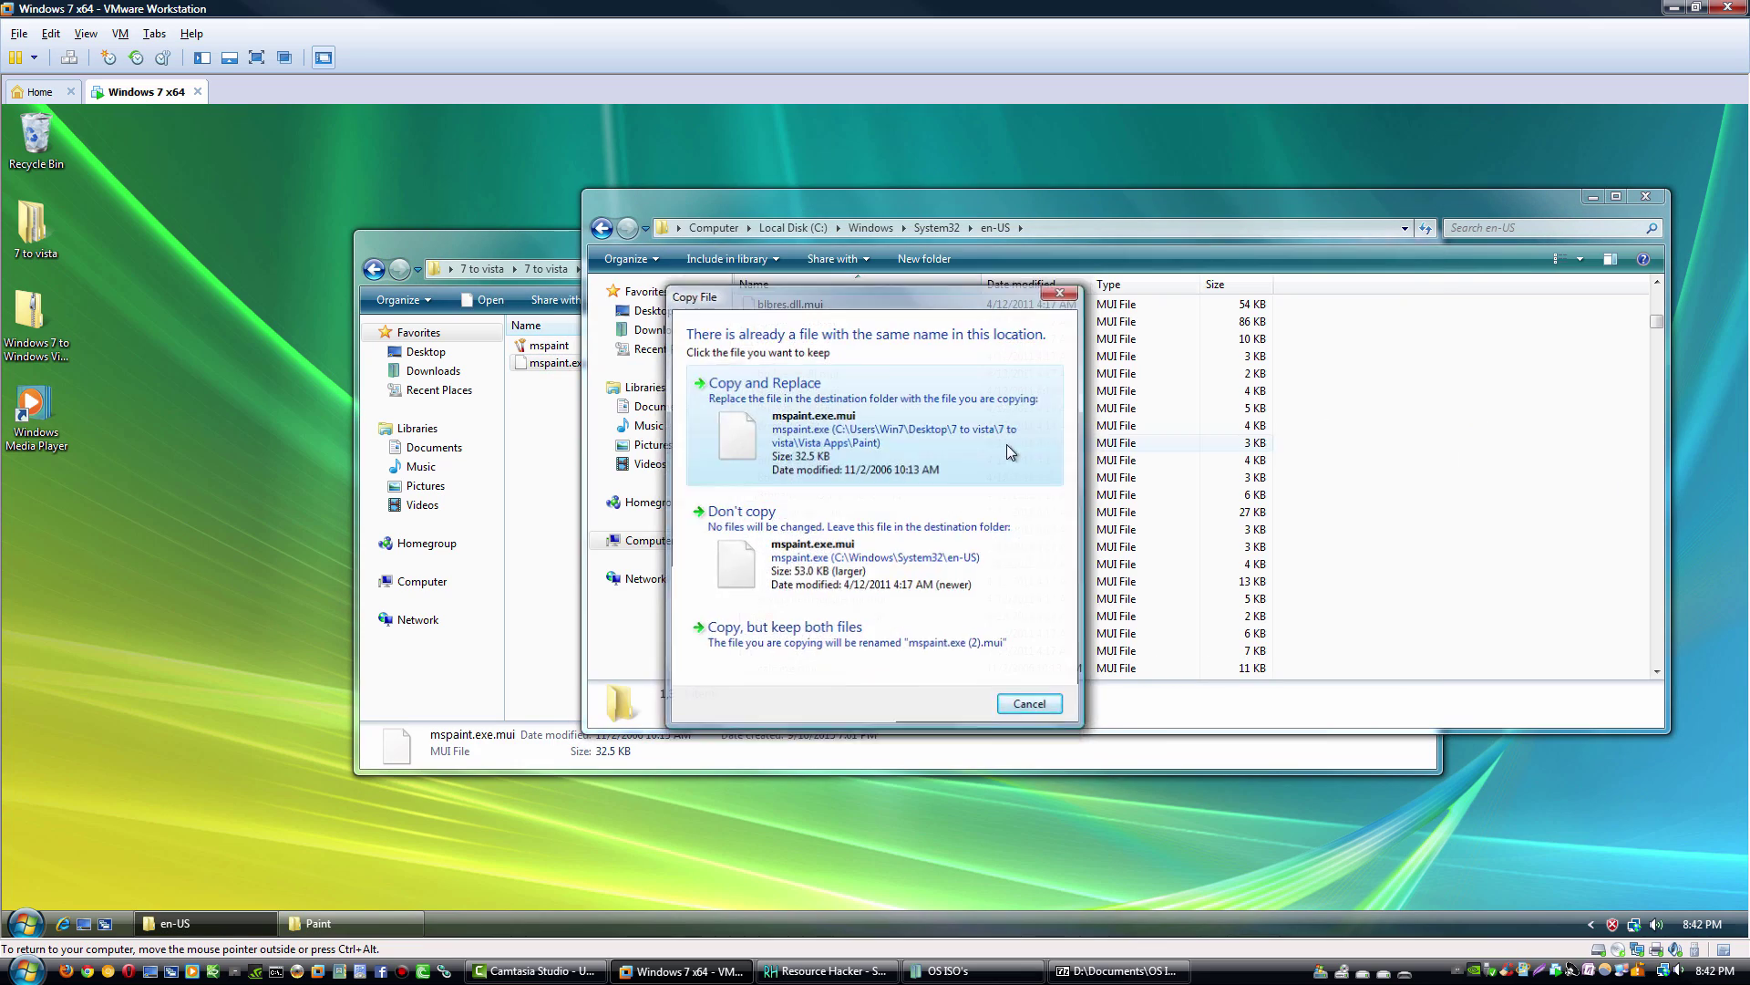
left_click(1011, 451)
left_click(979, 540)
Step: Copy the mspaint application from the Vista Apps Paint folder into System32 with administrator permission
left_click(937, 228)
left_click(549, 346)
key("ctrl+c")
left_click(1550, 492)
key("ctrl+v")
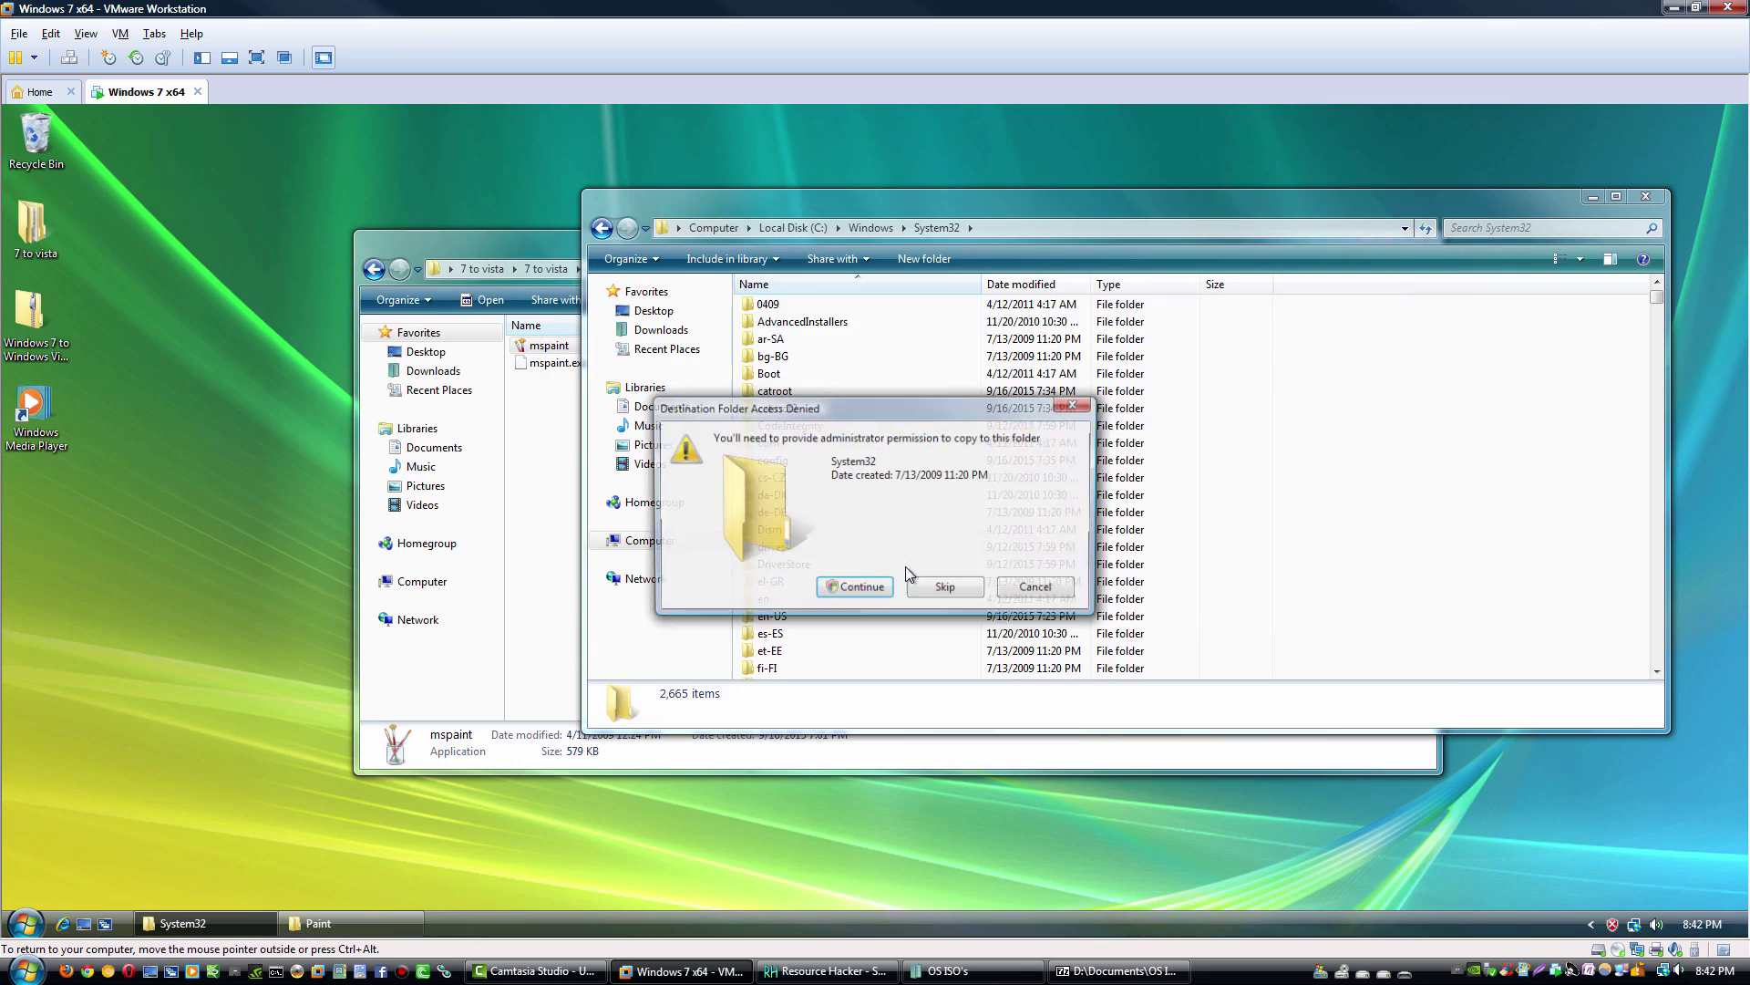
left_click(857, 586)
left_click(979, 545)
Step: Search the Start menu for "paint", launch Paint to check its interface, and close it
left_click(27, 923)
type("paint")
key("Return")
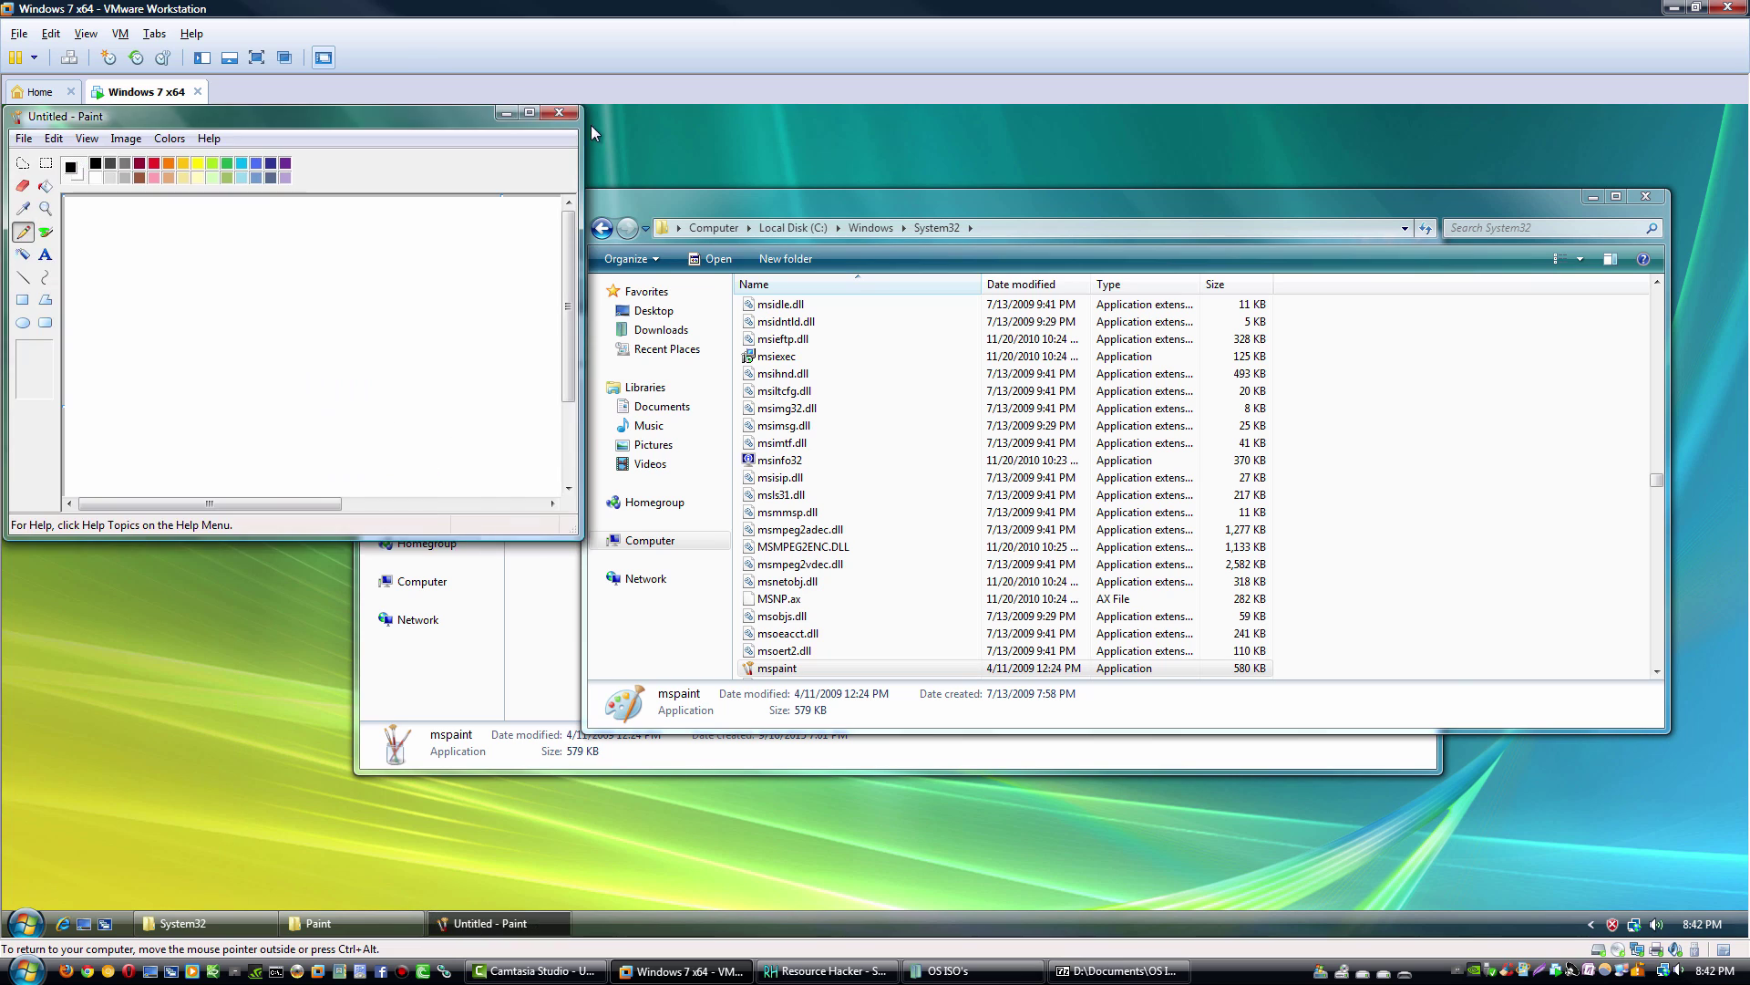
left_click(581, 112)
Step: Select the DVD Maker, Movie Maker, Windows Calendar, Windows Mail and Windows Sidebar folders in Vista Apps
left_click(374, 269)
left_click(591, 411)
left_click_drag(547, 398, 551, 458)
left_click_drag(554, 345, 547, 429)
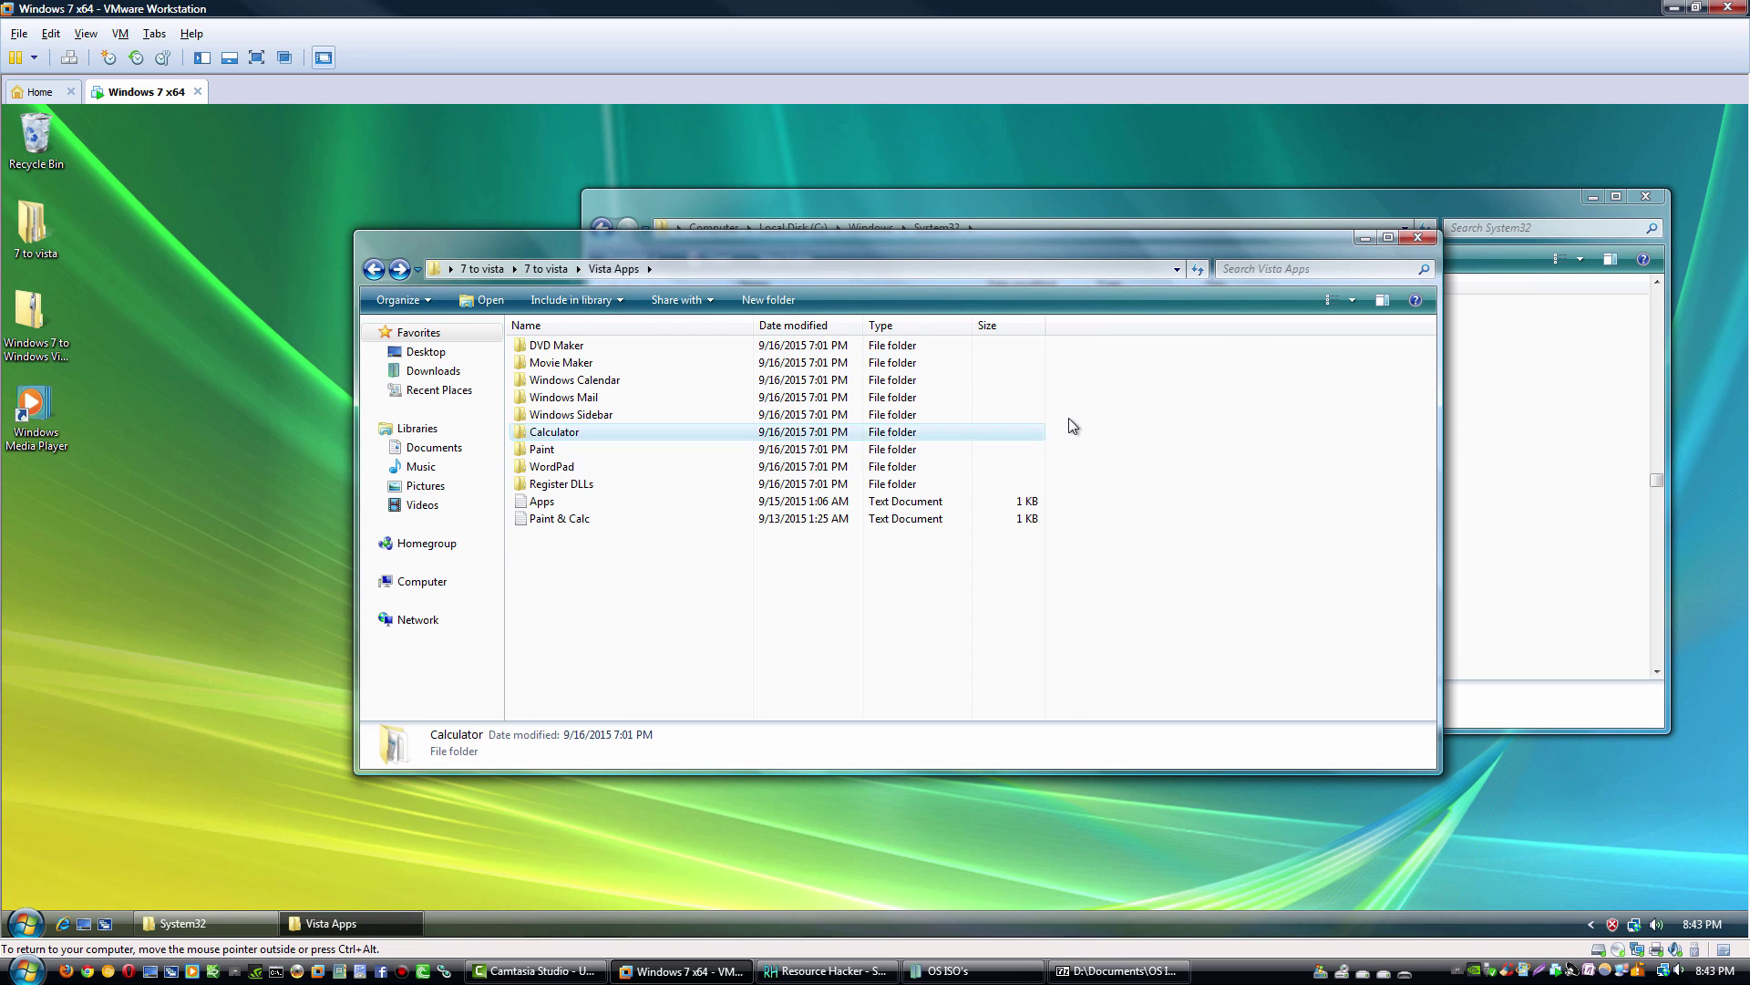
left_click_drag(1094, 340, 620, 418)
Step: Go to Computer in the System32 window and open a folder on the local disk
left_click(1547, 466)
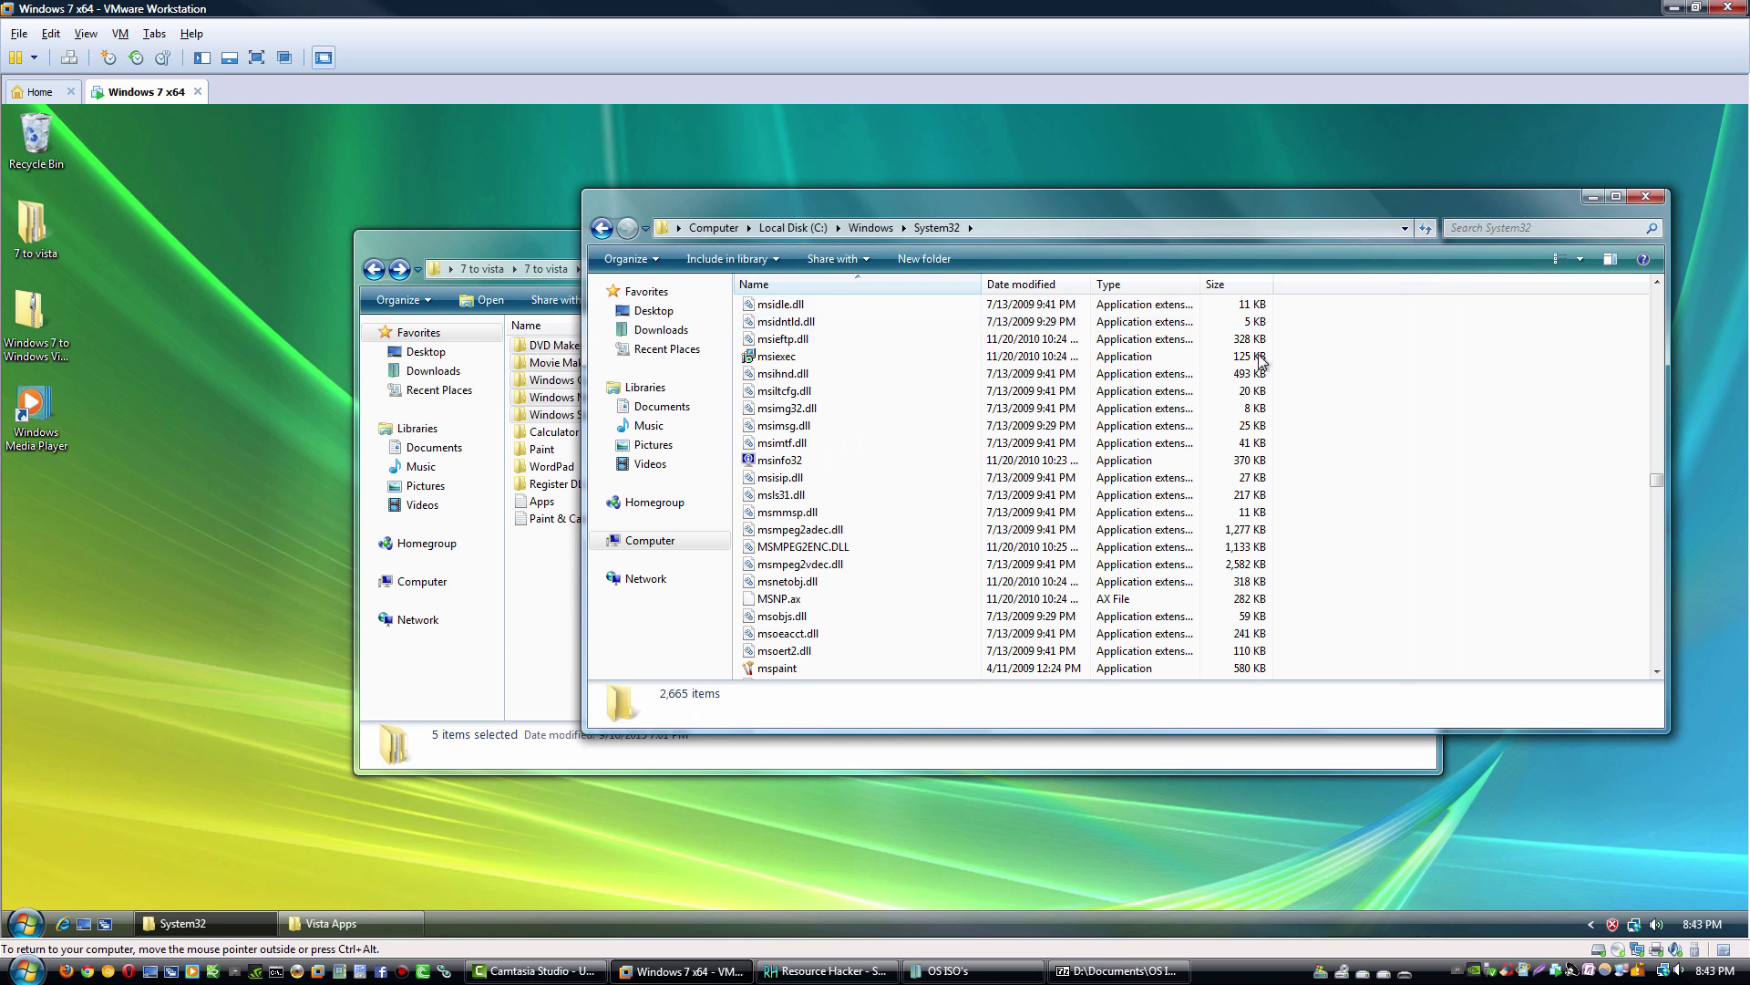
left_click(650, 540)
double_click(807, 335)
double_click(804, 324)
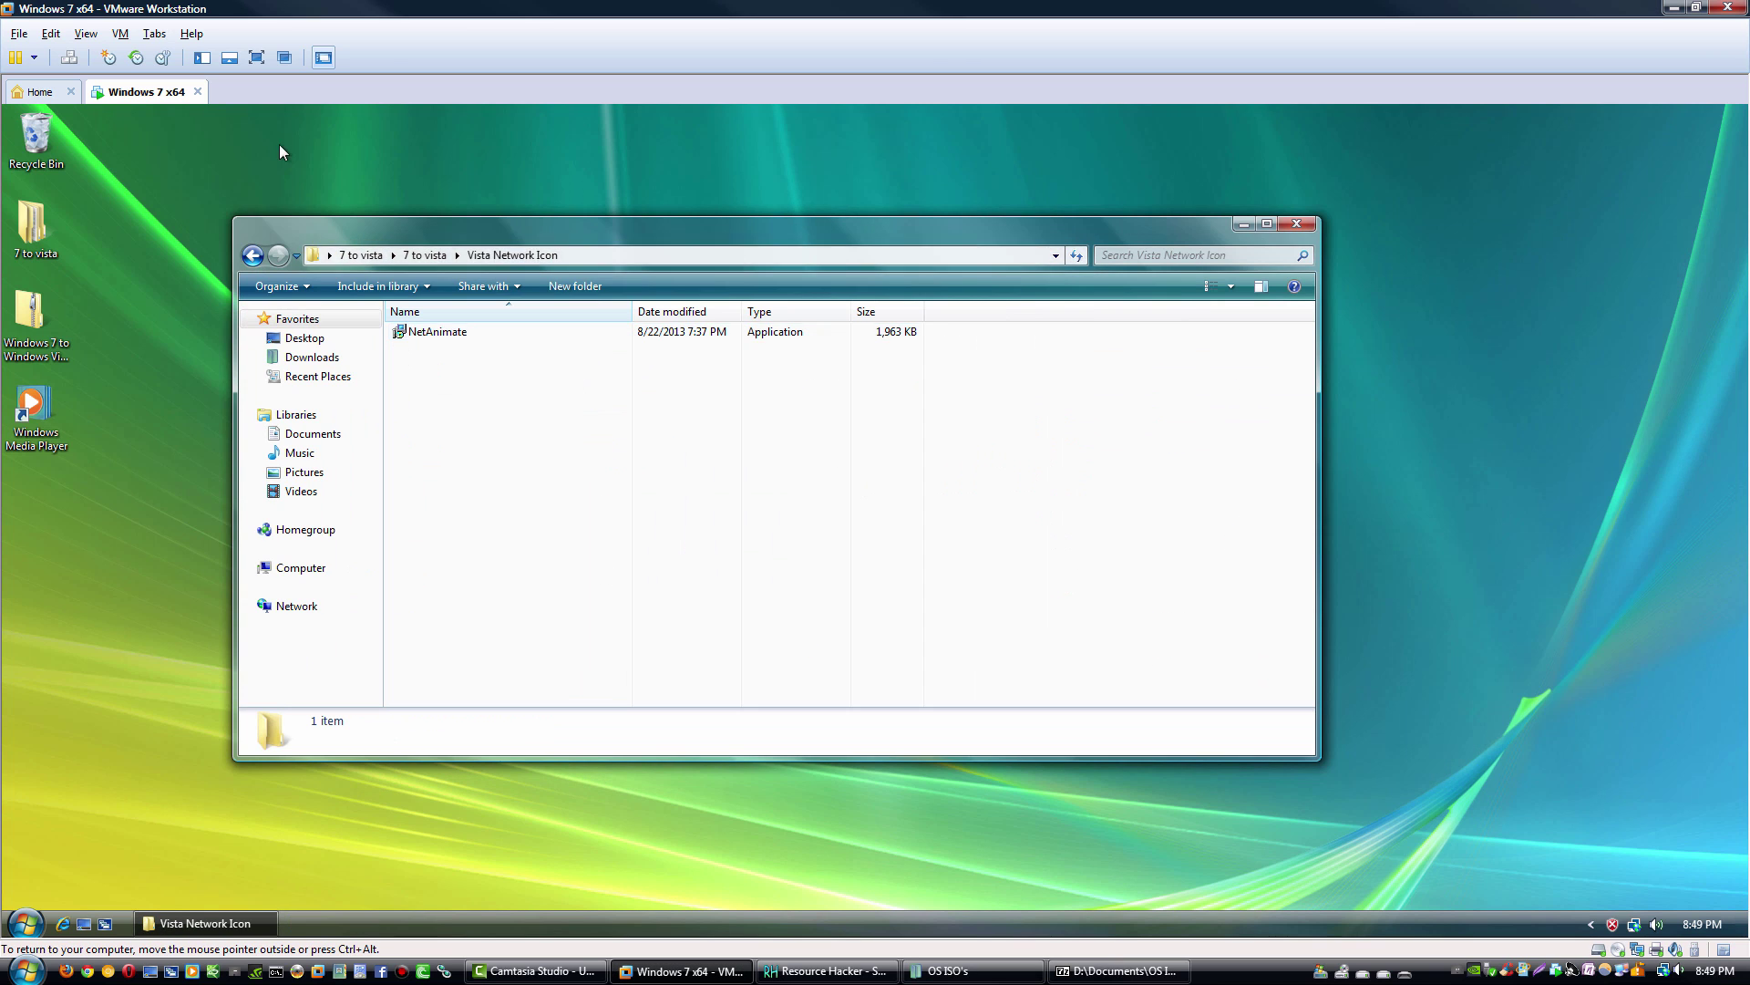
Step: Install NetAnimate from the Vista Network Icon folder, accepting the license agreement and the default setup options
double_click(437, 332)
left_click(969, 661)
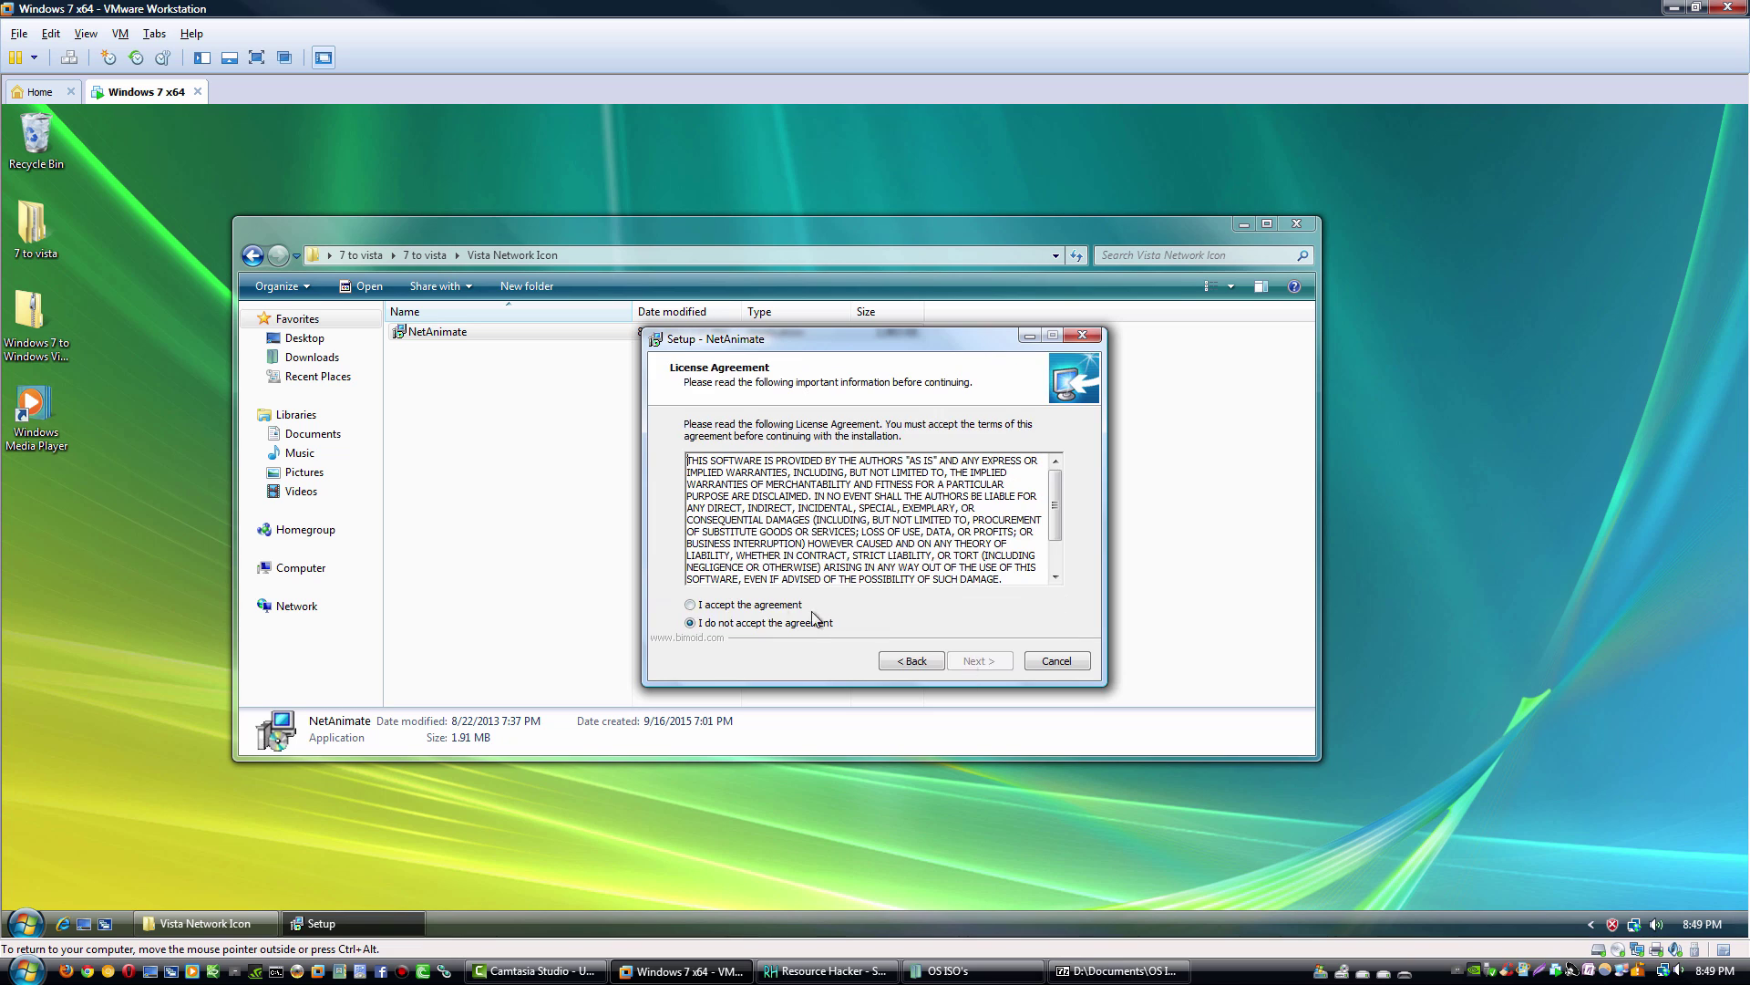
left_click(777, 606)
left_click(991, 661)
left_click(993, 660)
left_click(993, 660)
left_click(994, 662)
Step: Set NetAnimate's tray iconset to the third set in the list and check the hidden notification icons
left_click(891, 581)
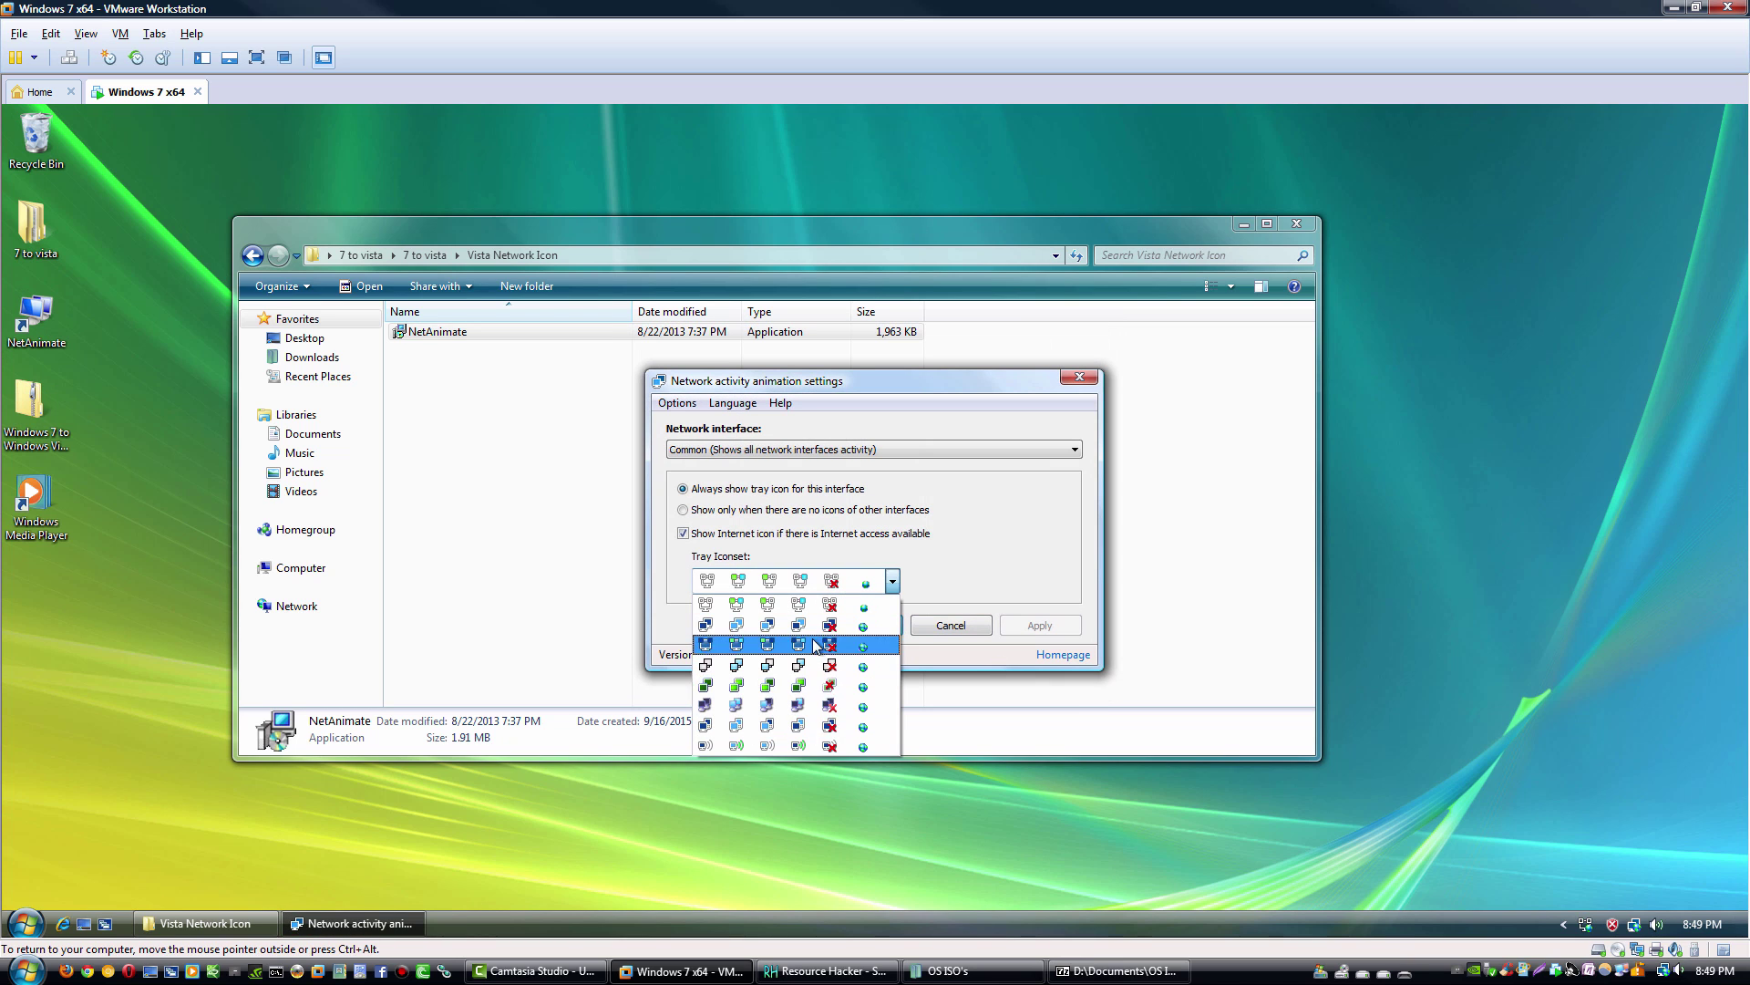
left_click(816, 646)
left_click(867, 629)
left_click(1613, 924)
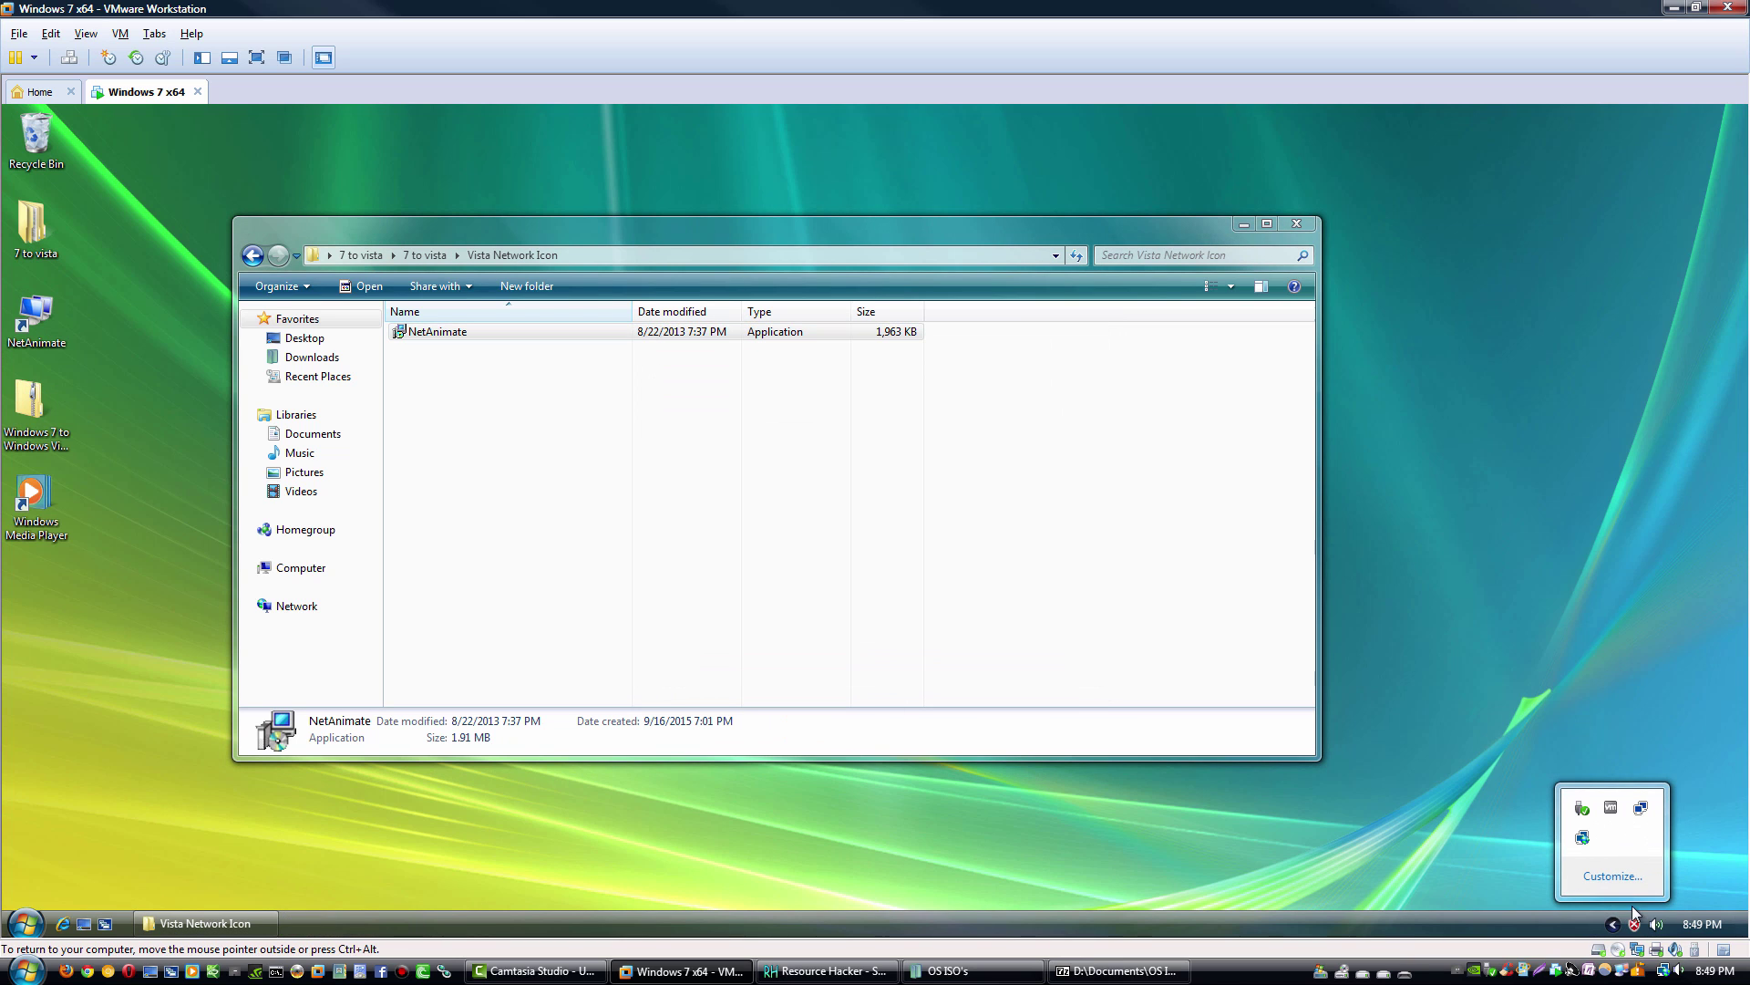
left_click(1430, 636)
Step: Install the three screensavers from the Vista Screensavers folder, including Windows Energy, accepting the screen saver settings
left_click(253, 255)
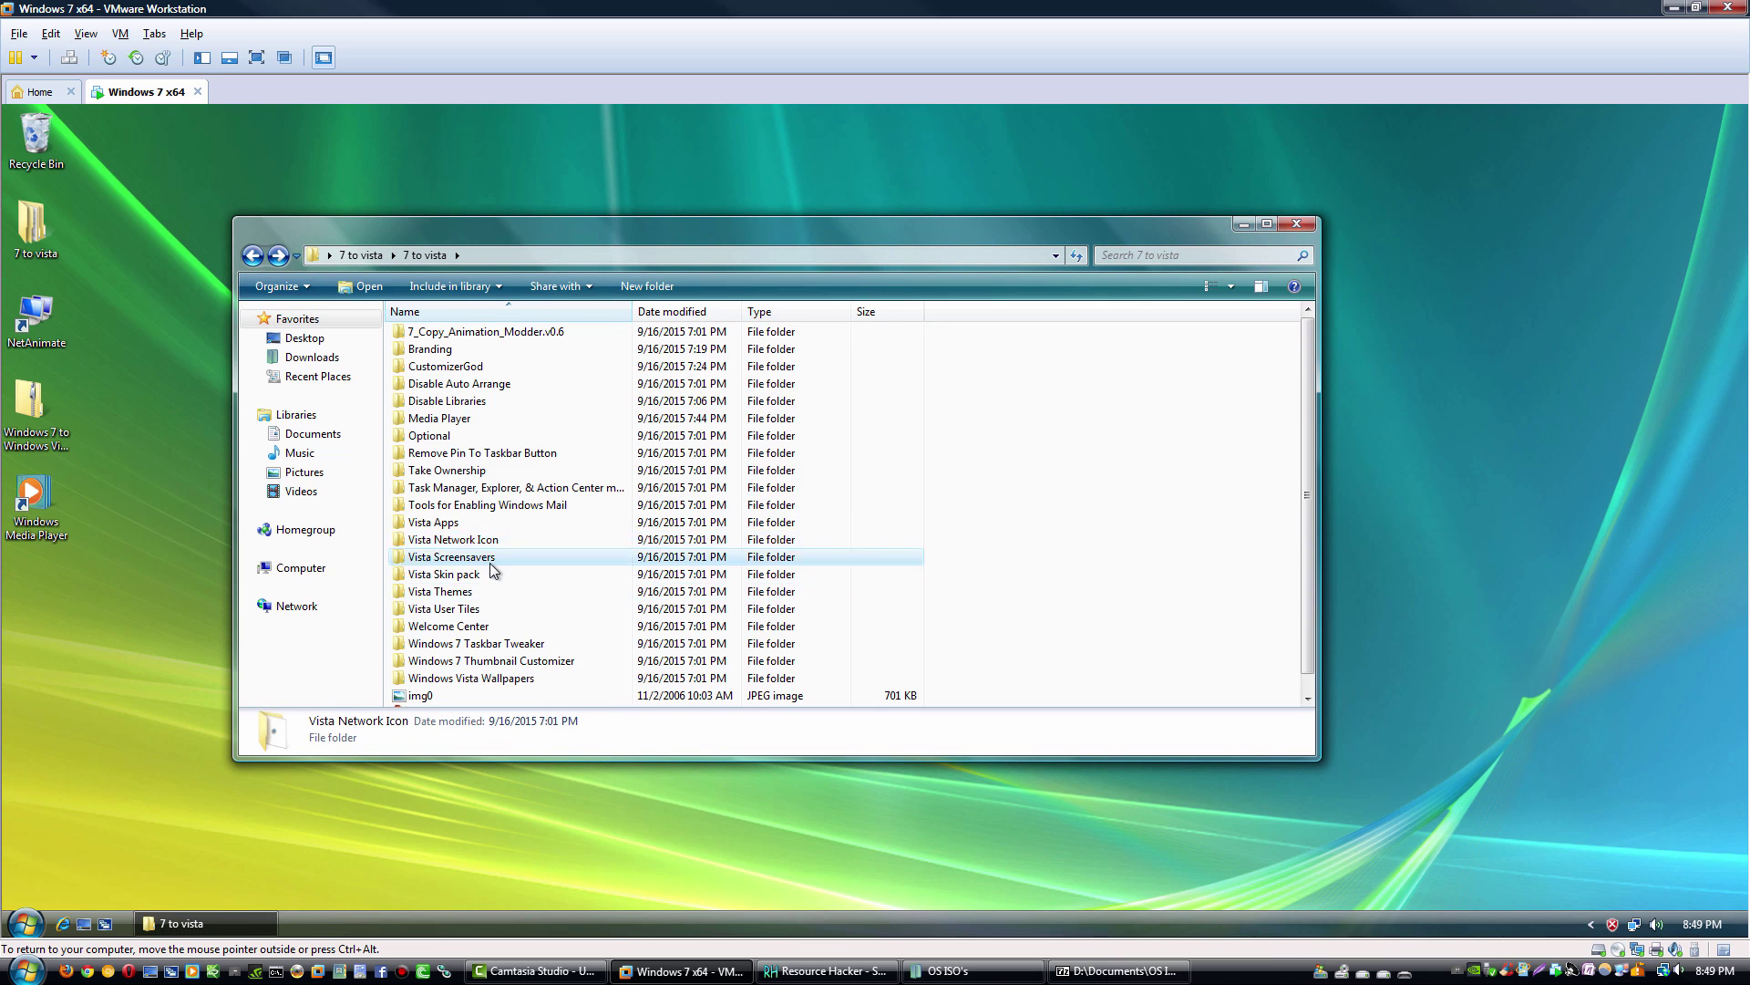
double_click(491, 559)
right_click(450, 386)
left_click(490, 438)
left_click(261, 569)
right_click(456, 364)
left_click(493, 415)
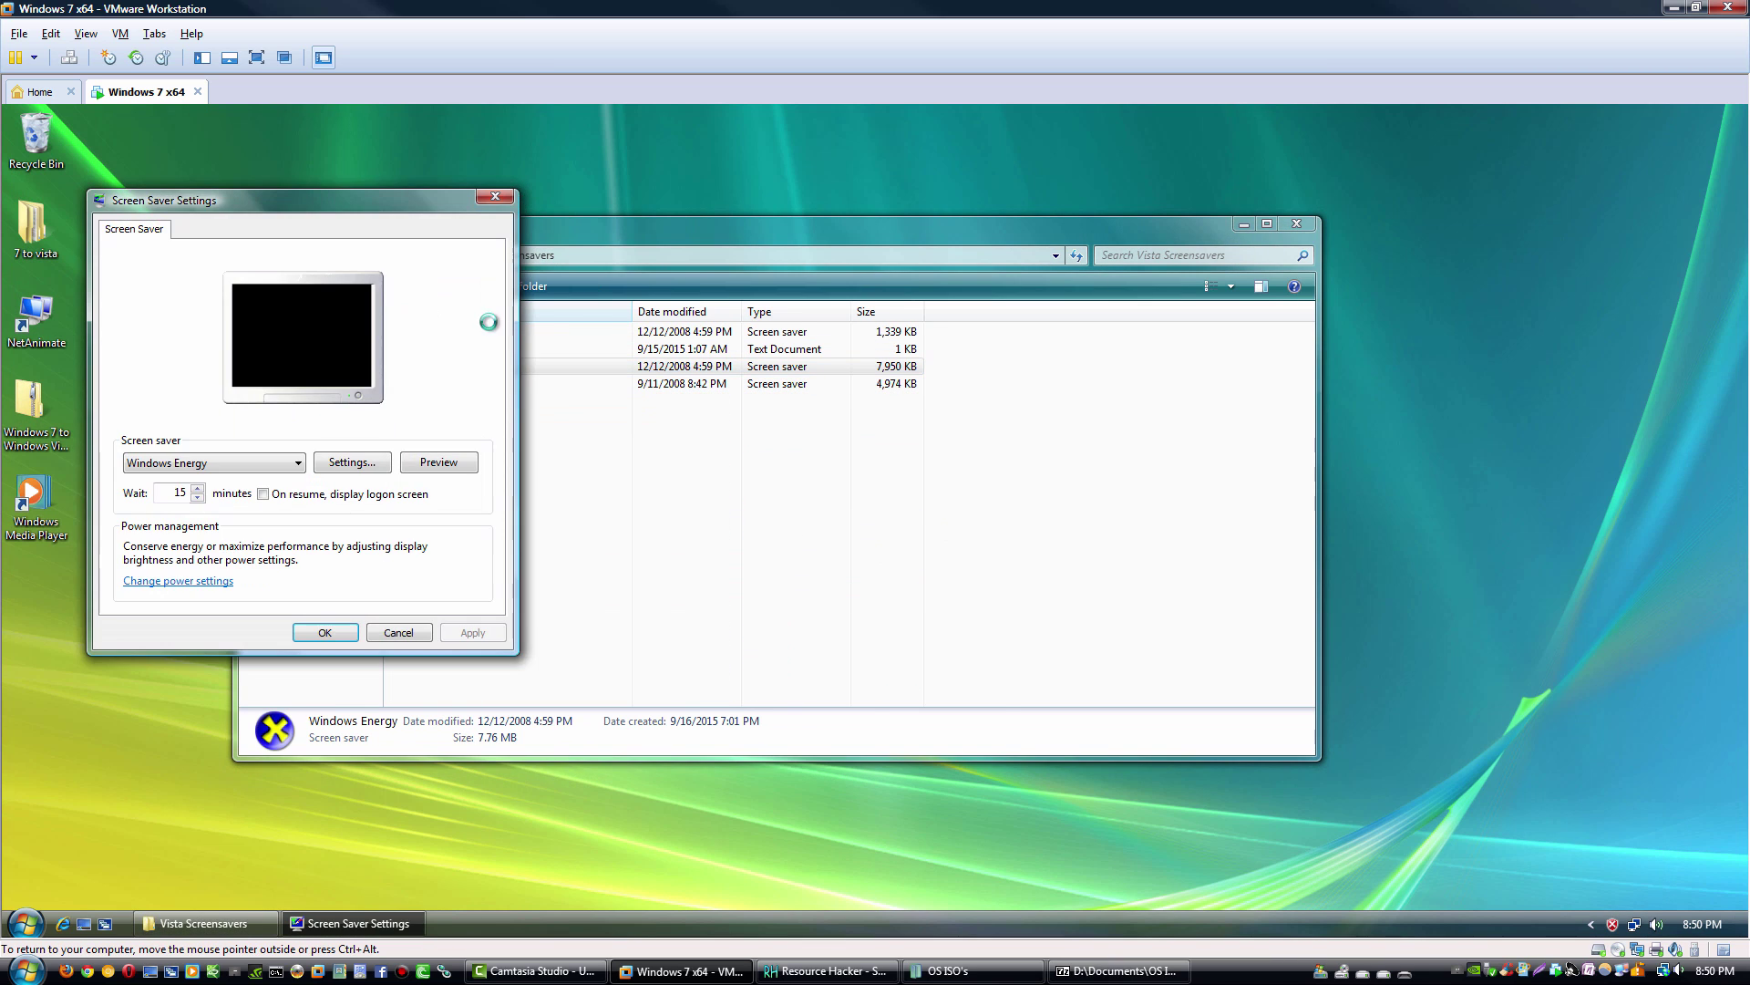
left_click(326, 633)
right_click(537, 333)
left_click(581, 383)
left_click(349, 656)
Step: Install 7+ Taskbar Tweaker from the Windows 7 Taskbar Tweaker folder, keeping it set to run immediately and at startup
left_click(252, 255)
left_click(461, 592)
left_click(461, 610)
left_click(459, 628)
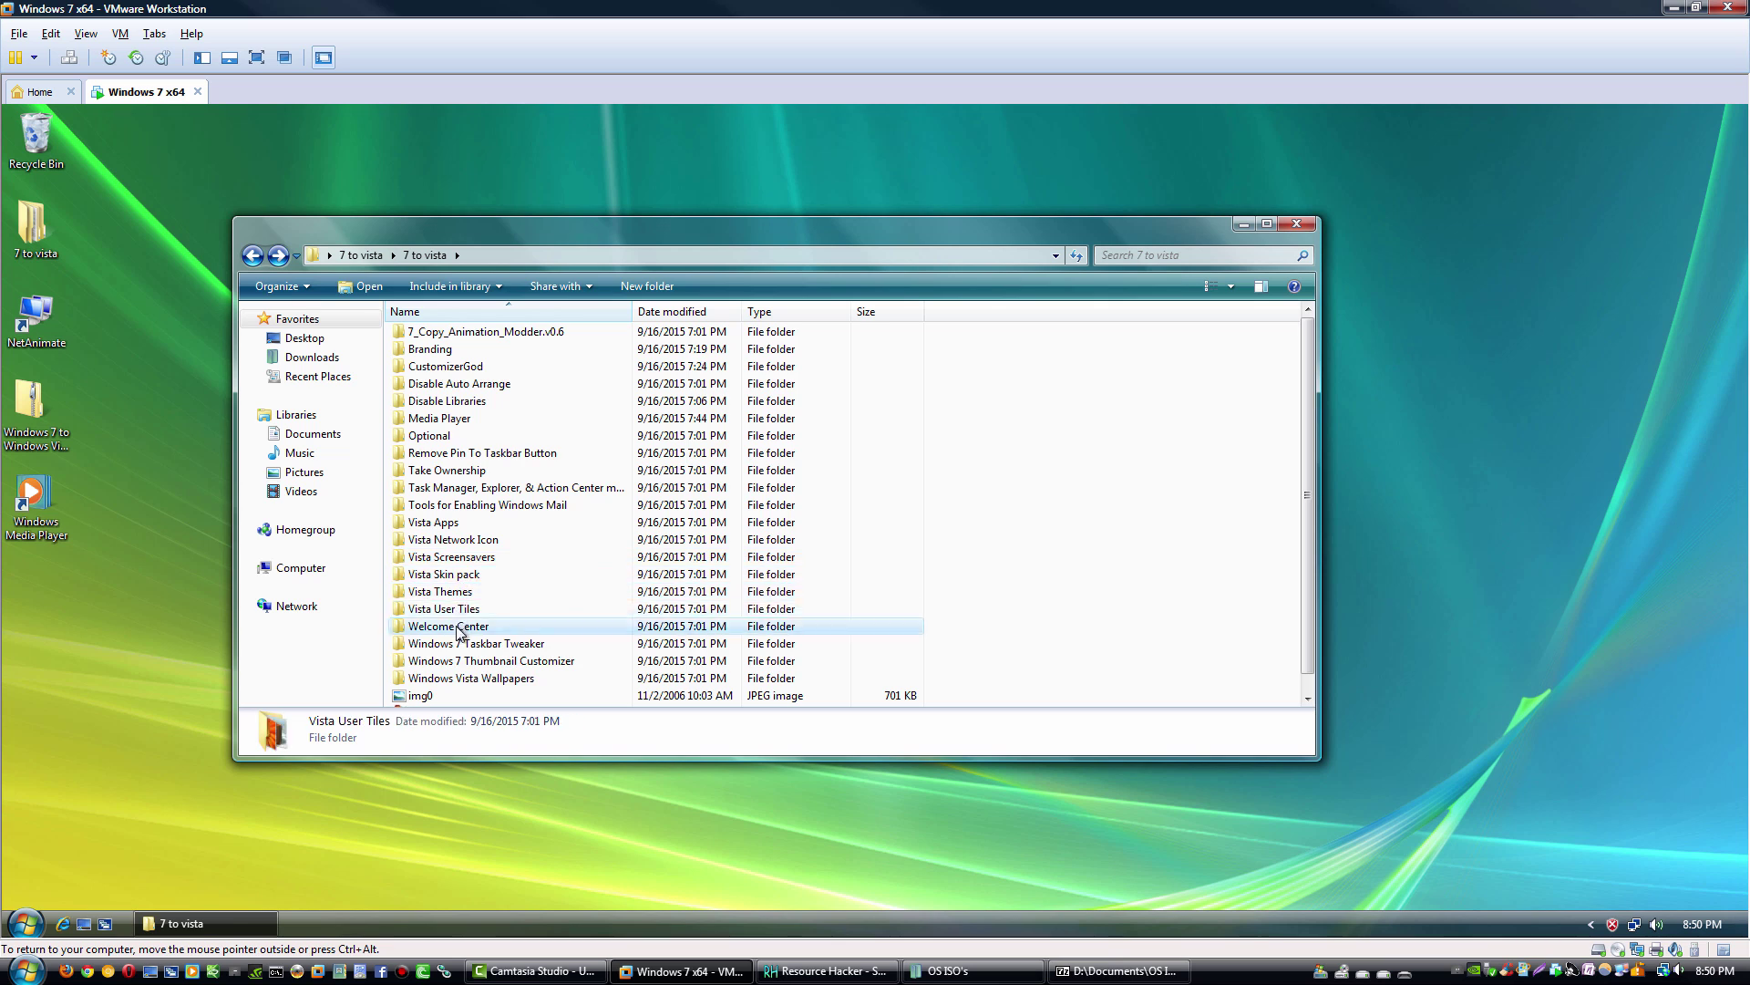
double_click(460, 642)
double_click(443, 332)
left_click(978, 660)
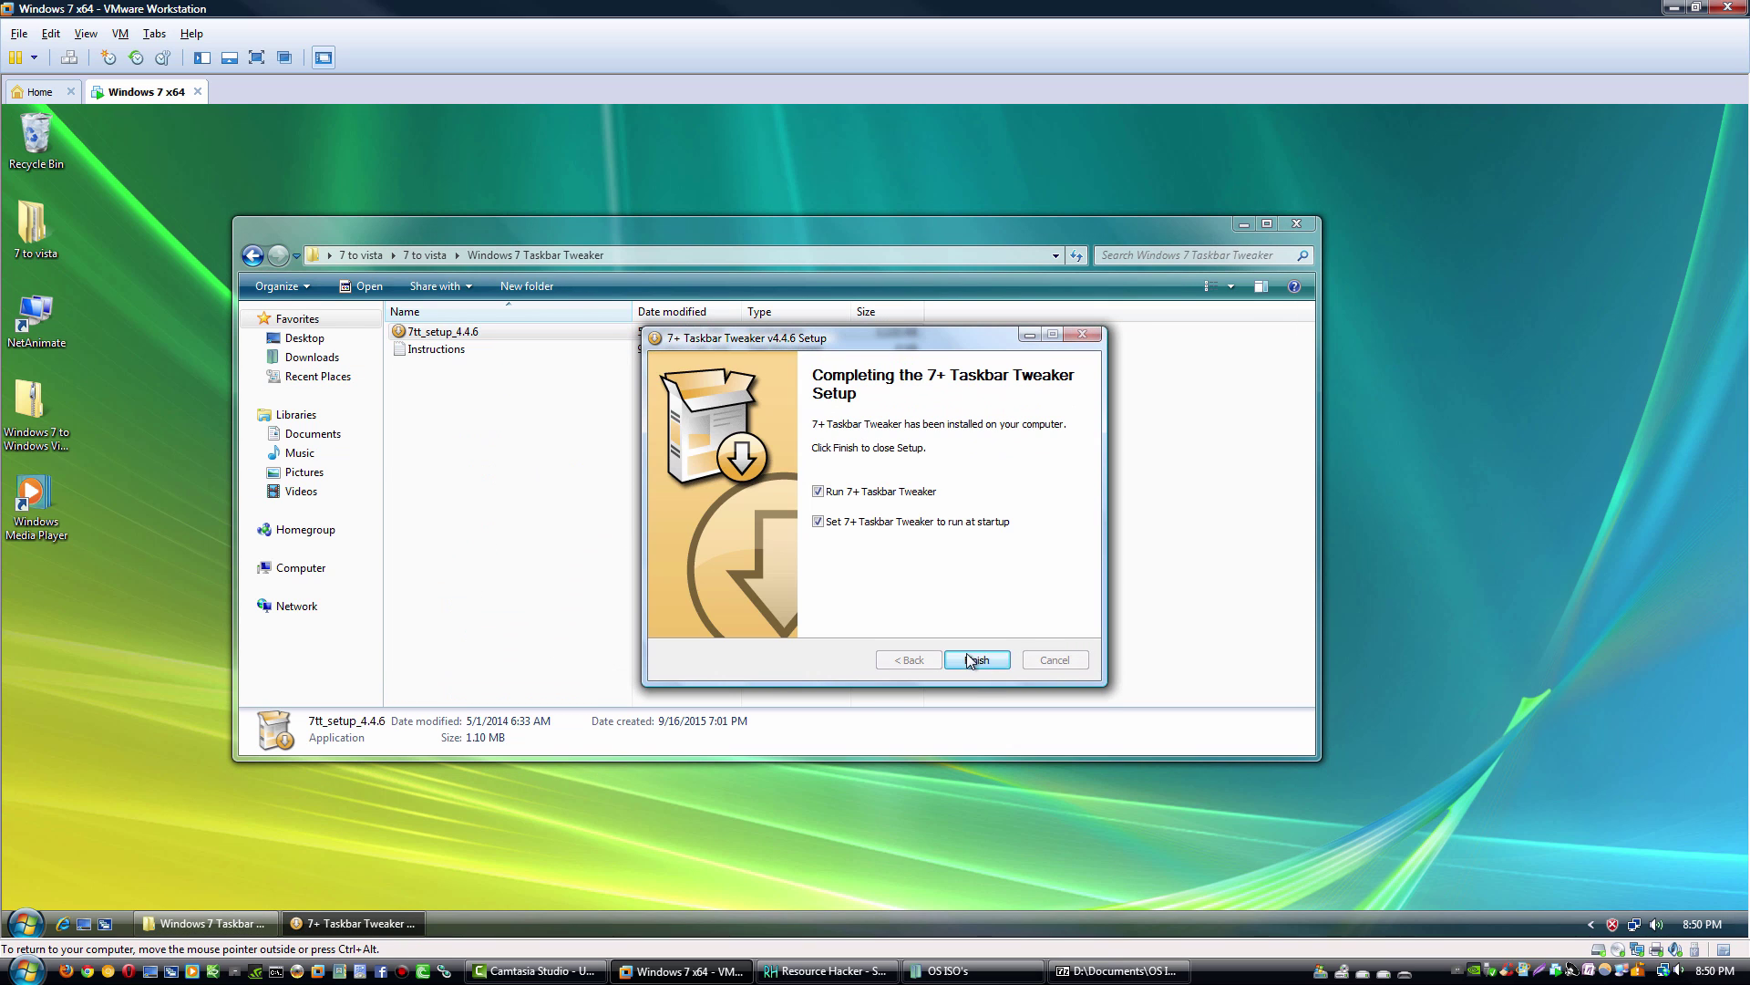
left_click(975, 661)
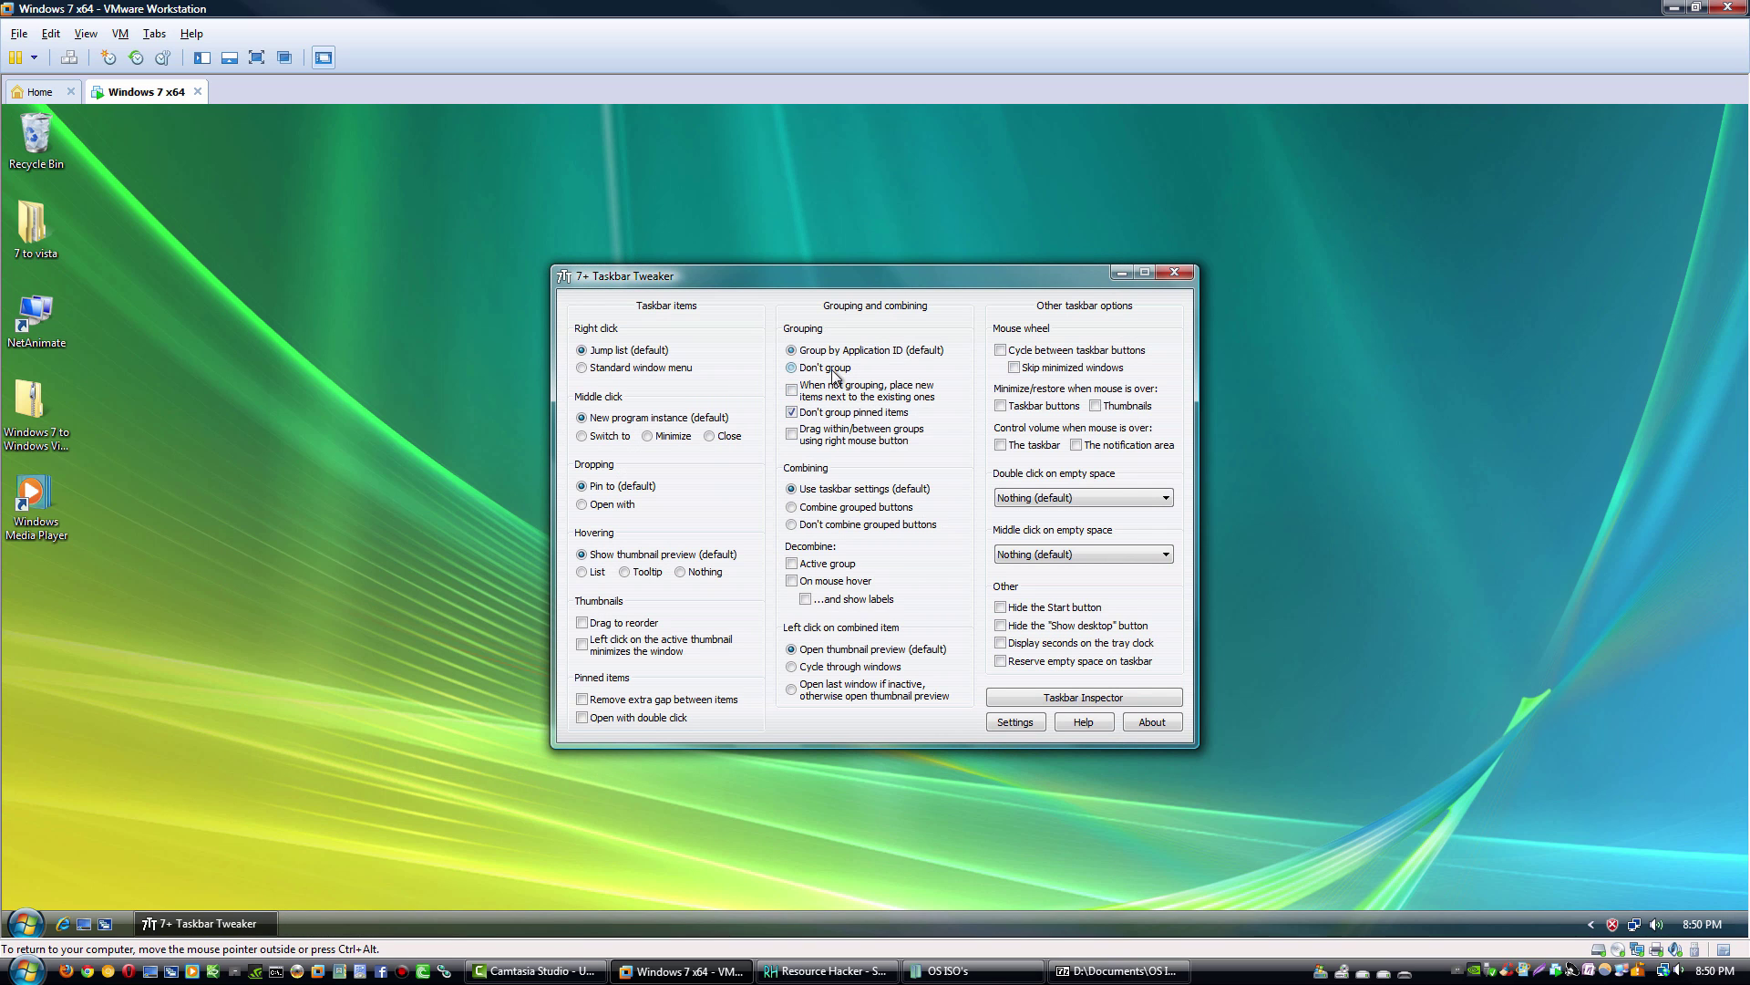
Step: Set taskbar items to Don't group, Open with on dropping and Standard window menu, remove the pinned-item gap, and hide the "Show desktop" button
left_click(832, 369)
left_click(597, 504)
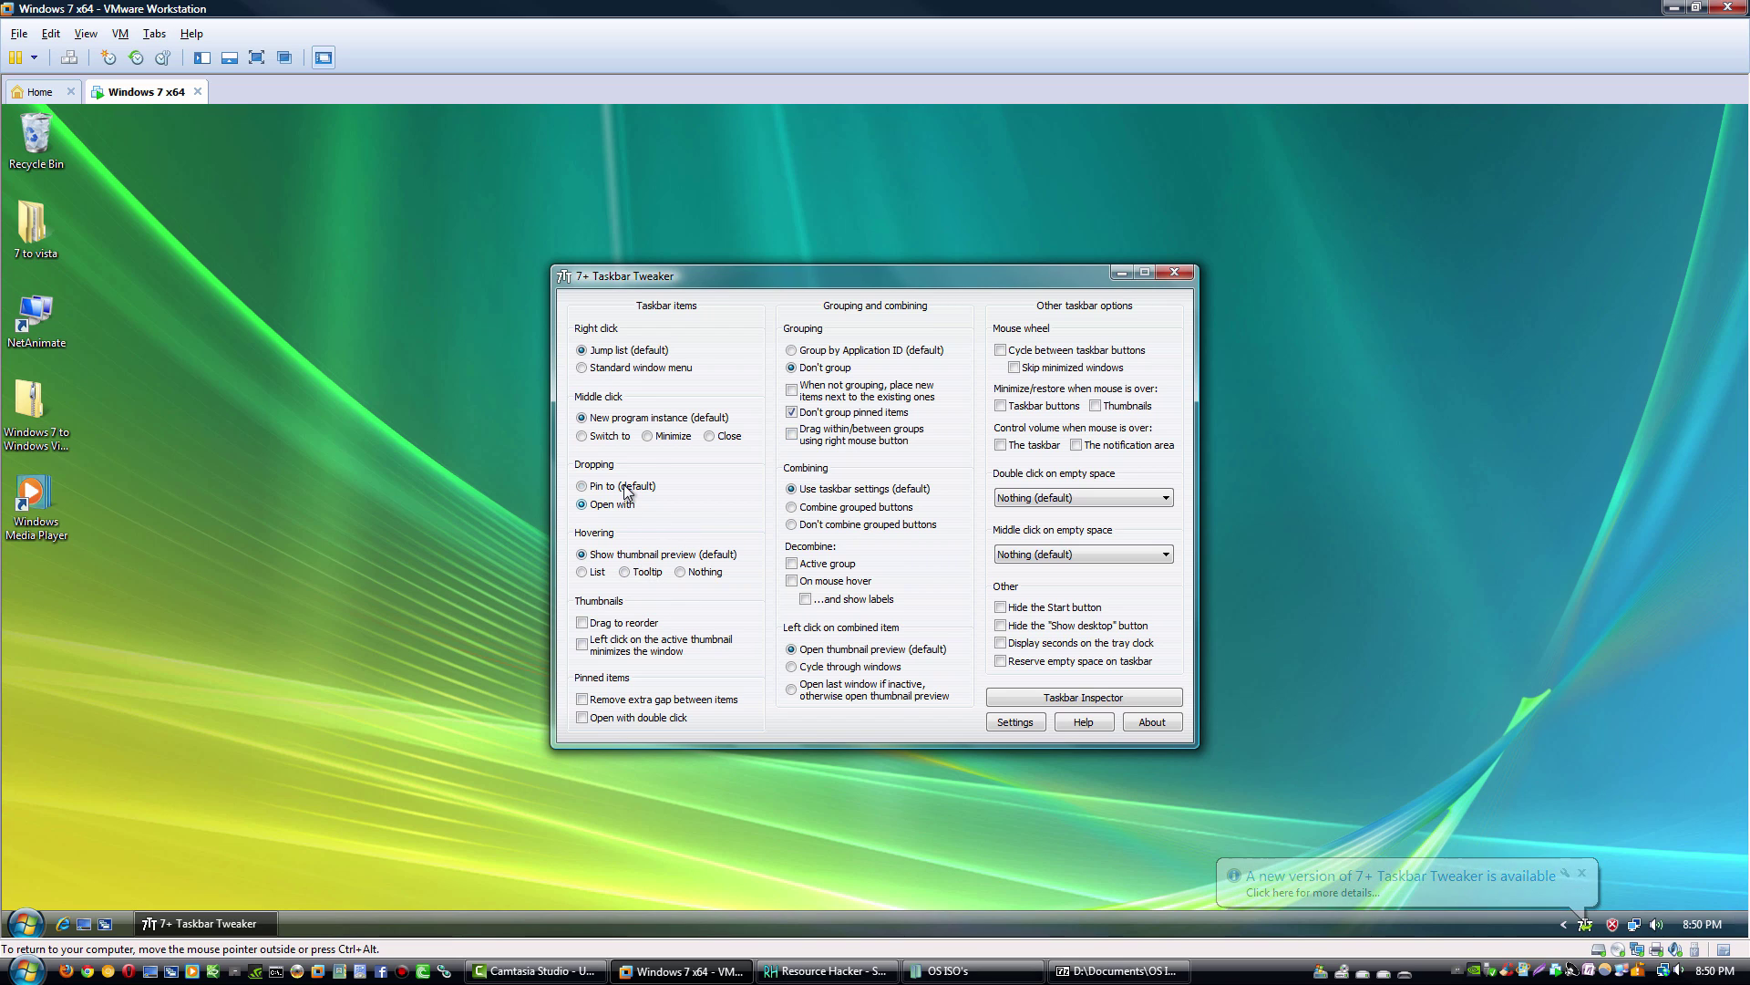
left_click(640, 369)
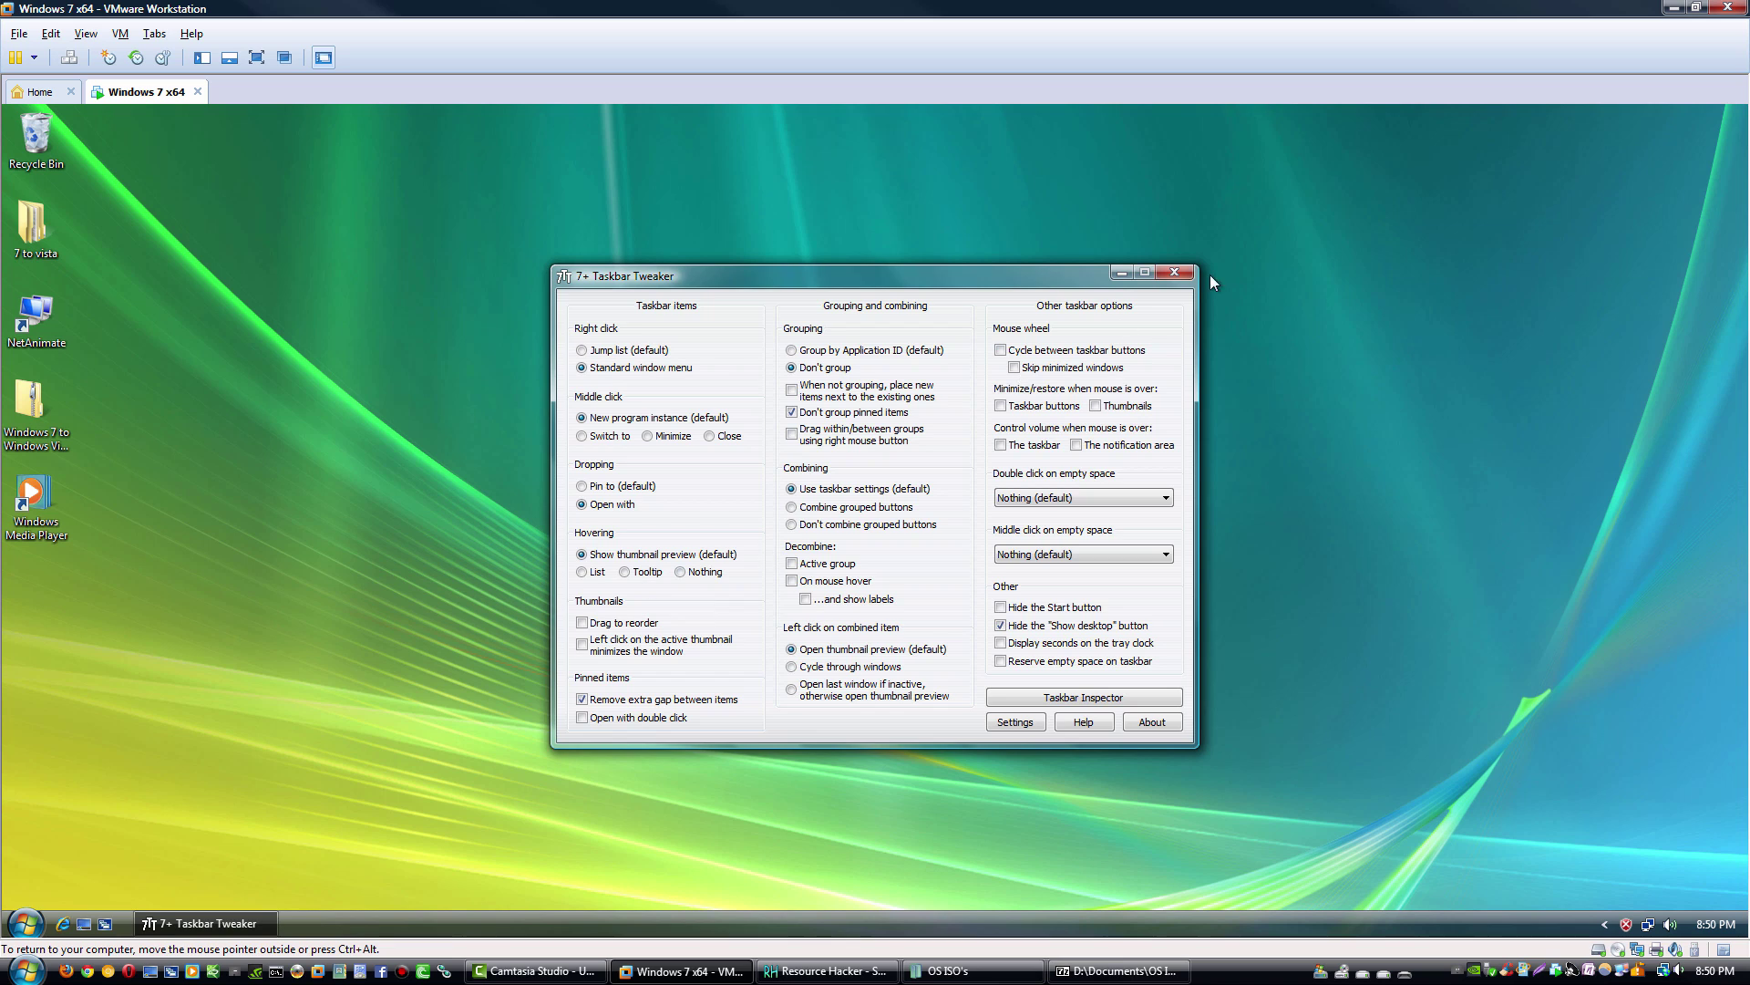
left_click(1175, 271)
Step: Apply thumbnail sizes of 200 and X and Y spacing of 16 with the Windows 7 Taskbar Thumbnail Customizer from the W7TTC folder
double_click(33, 228)
double_click(430, 331)
left_click(456, 629)
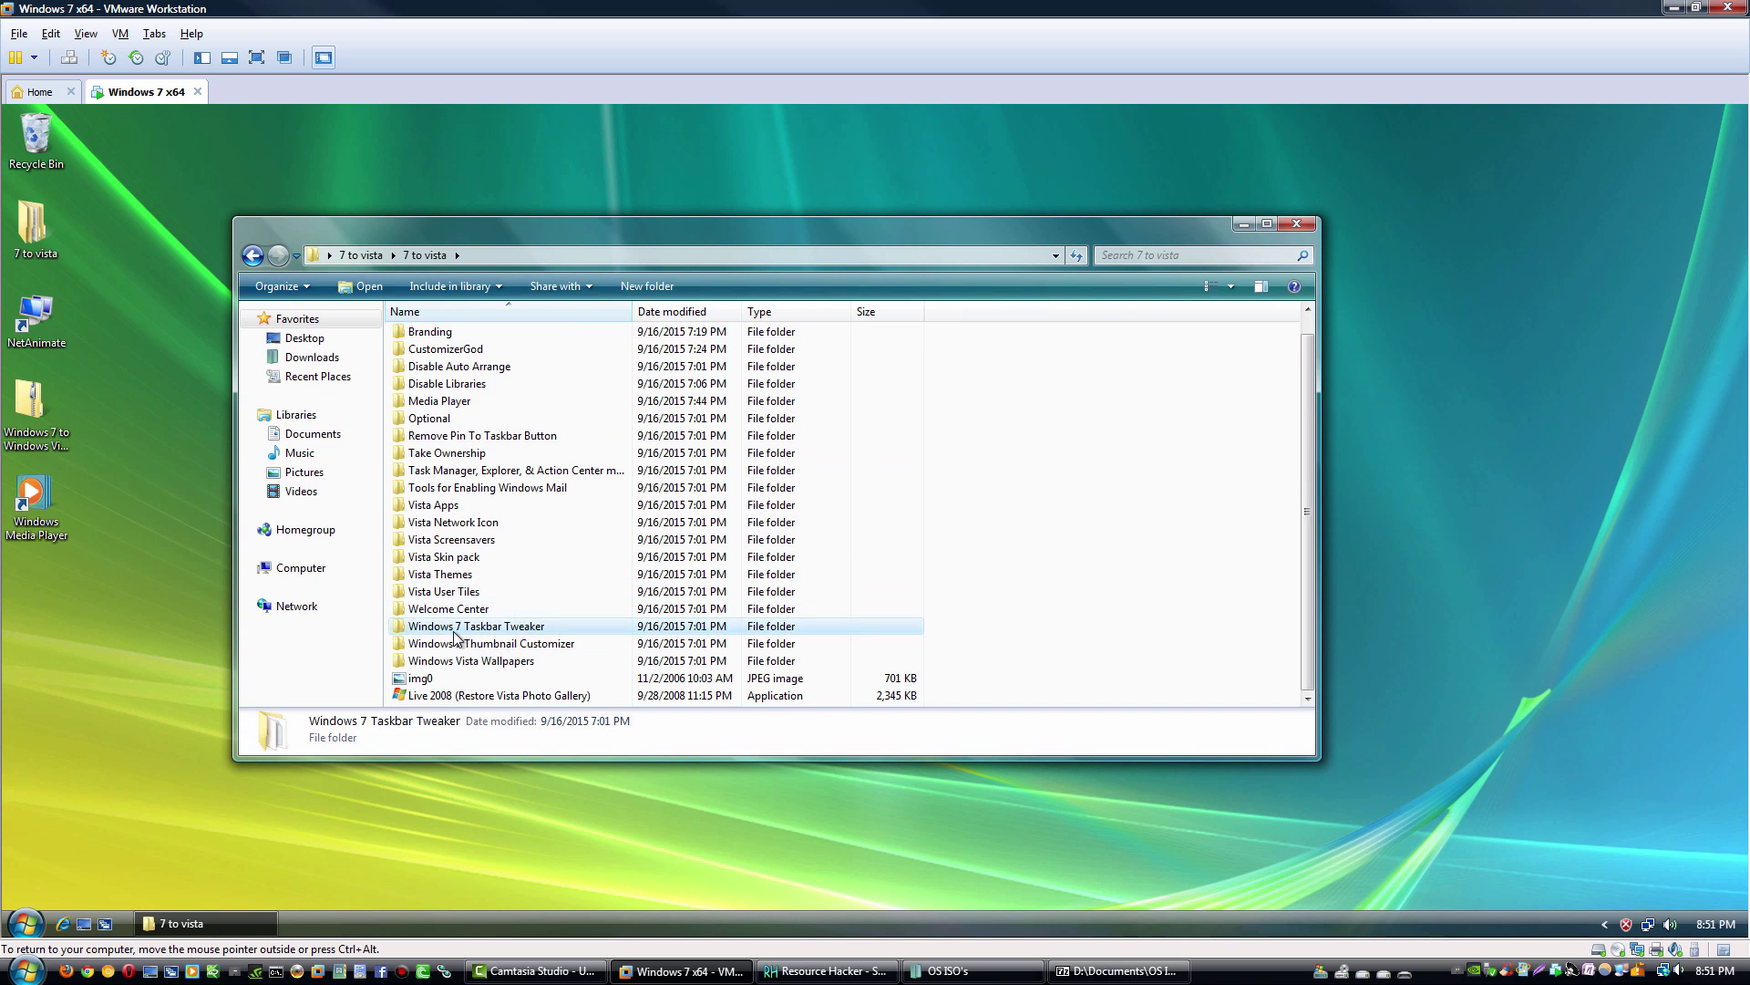
double_click(456, 641)
double_click(419, 332)
double_click(511, 383)
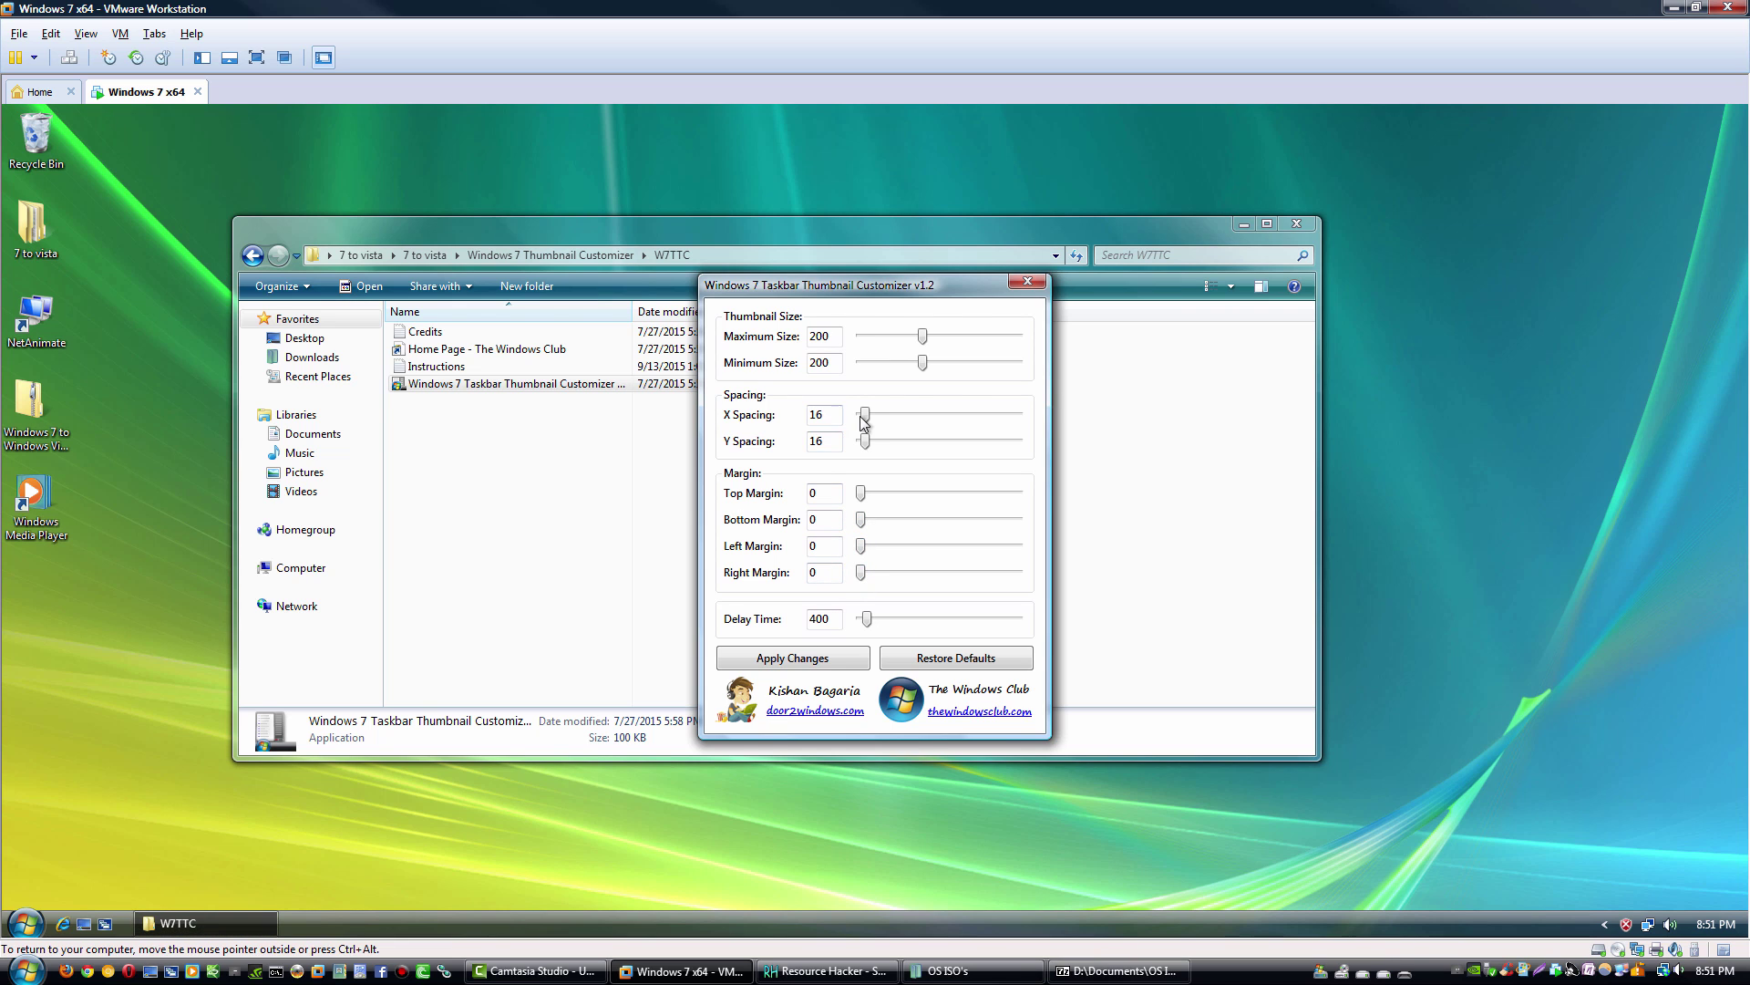
left_click(854, 658)
left_click(1027, 282)
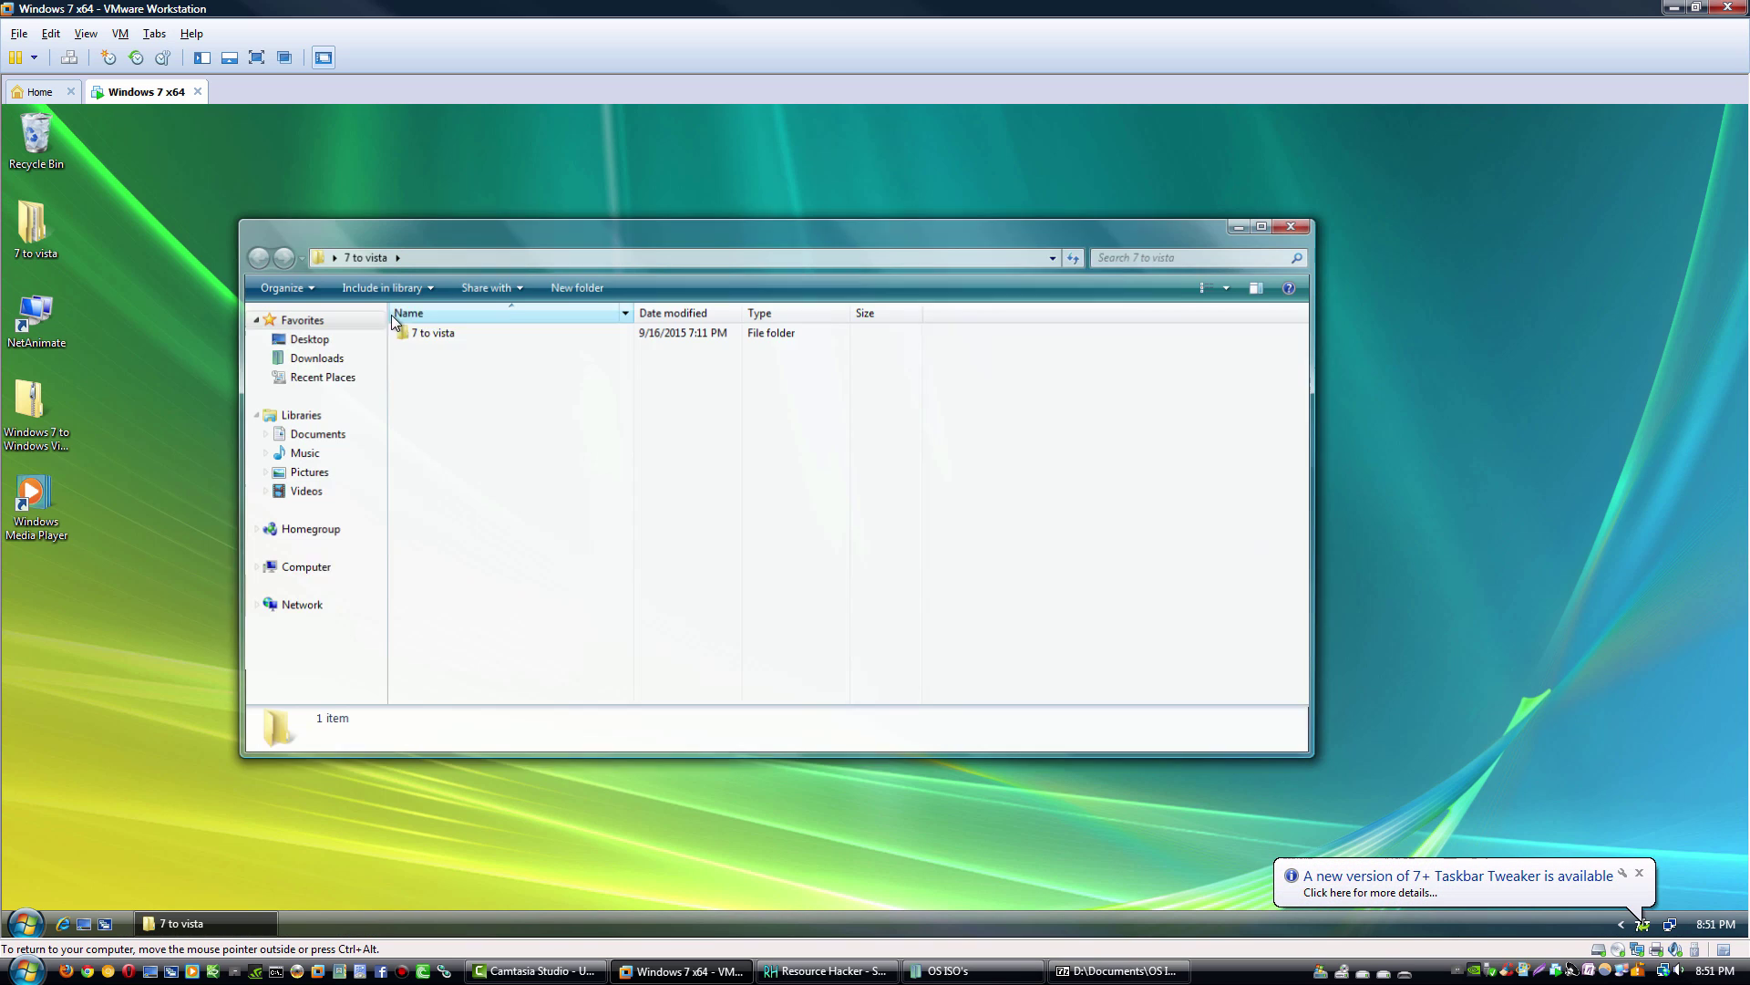
Step: Copy the Windows Sidebar x64 folder from the Windows Sidebar folder in Vista Apps
left_click(478, 640)
scroll(482, 638, "down", 1)
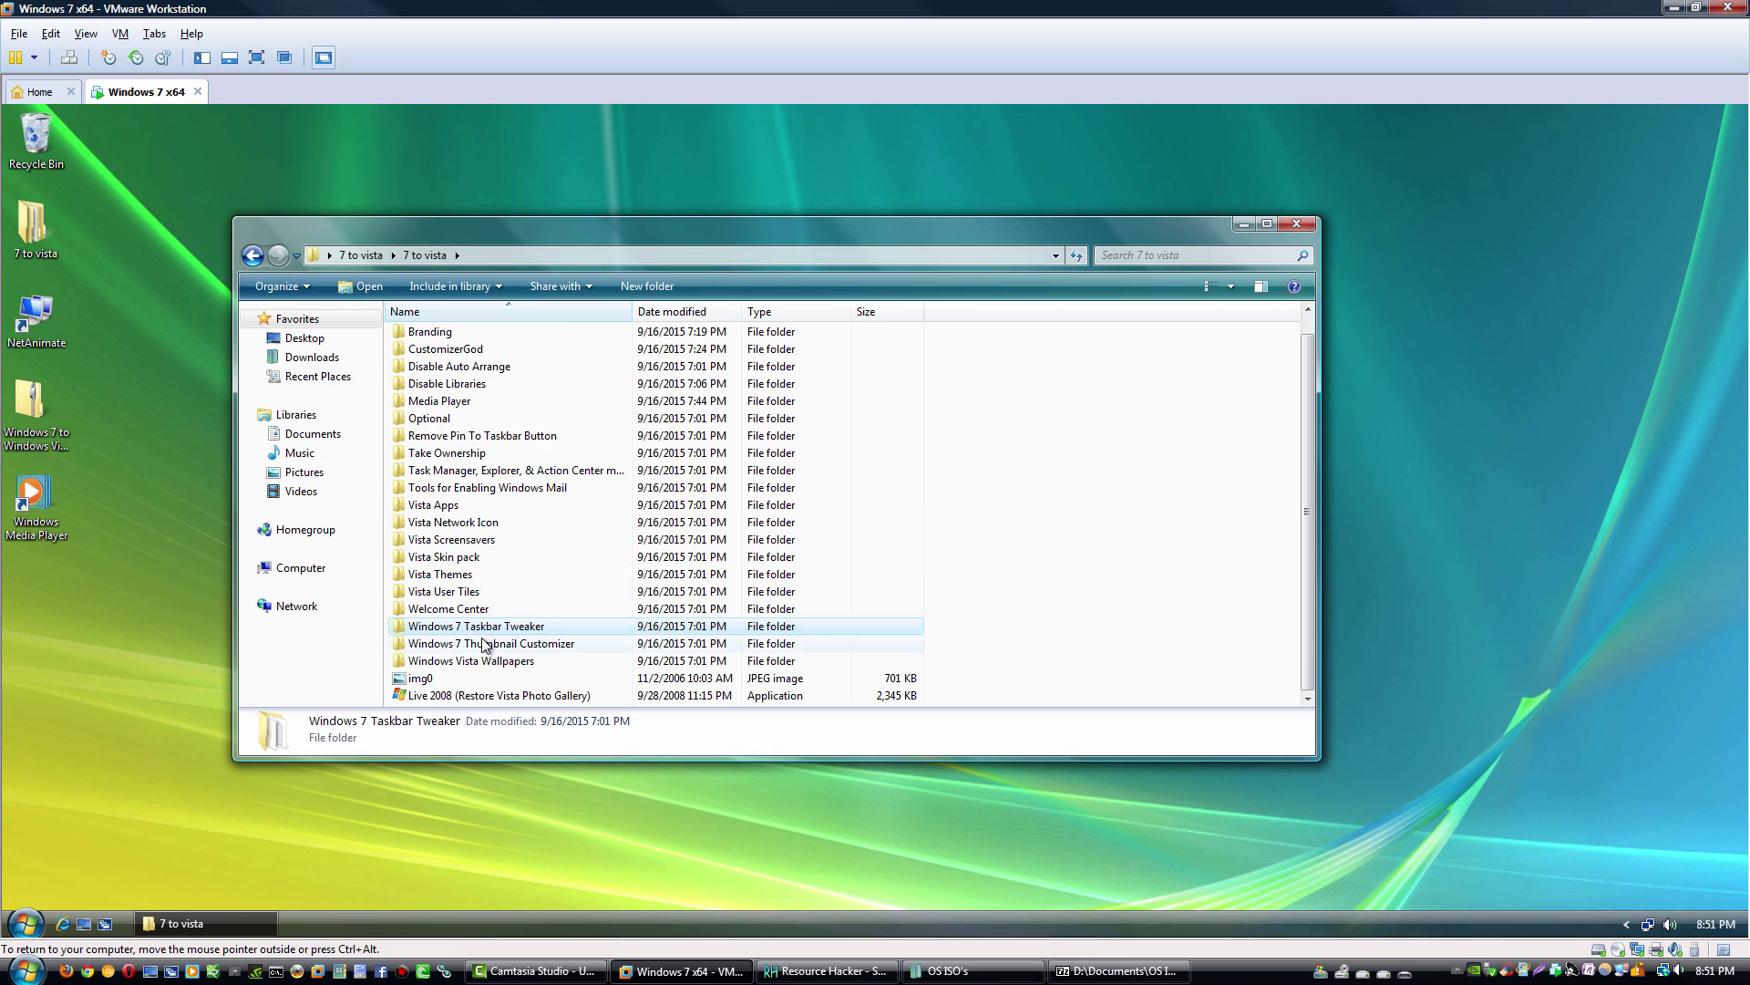
left_click(492, 659)
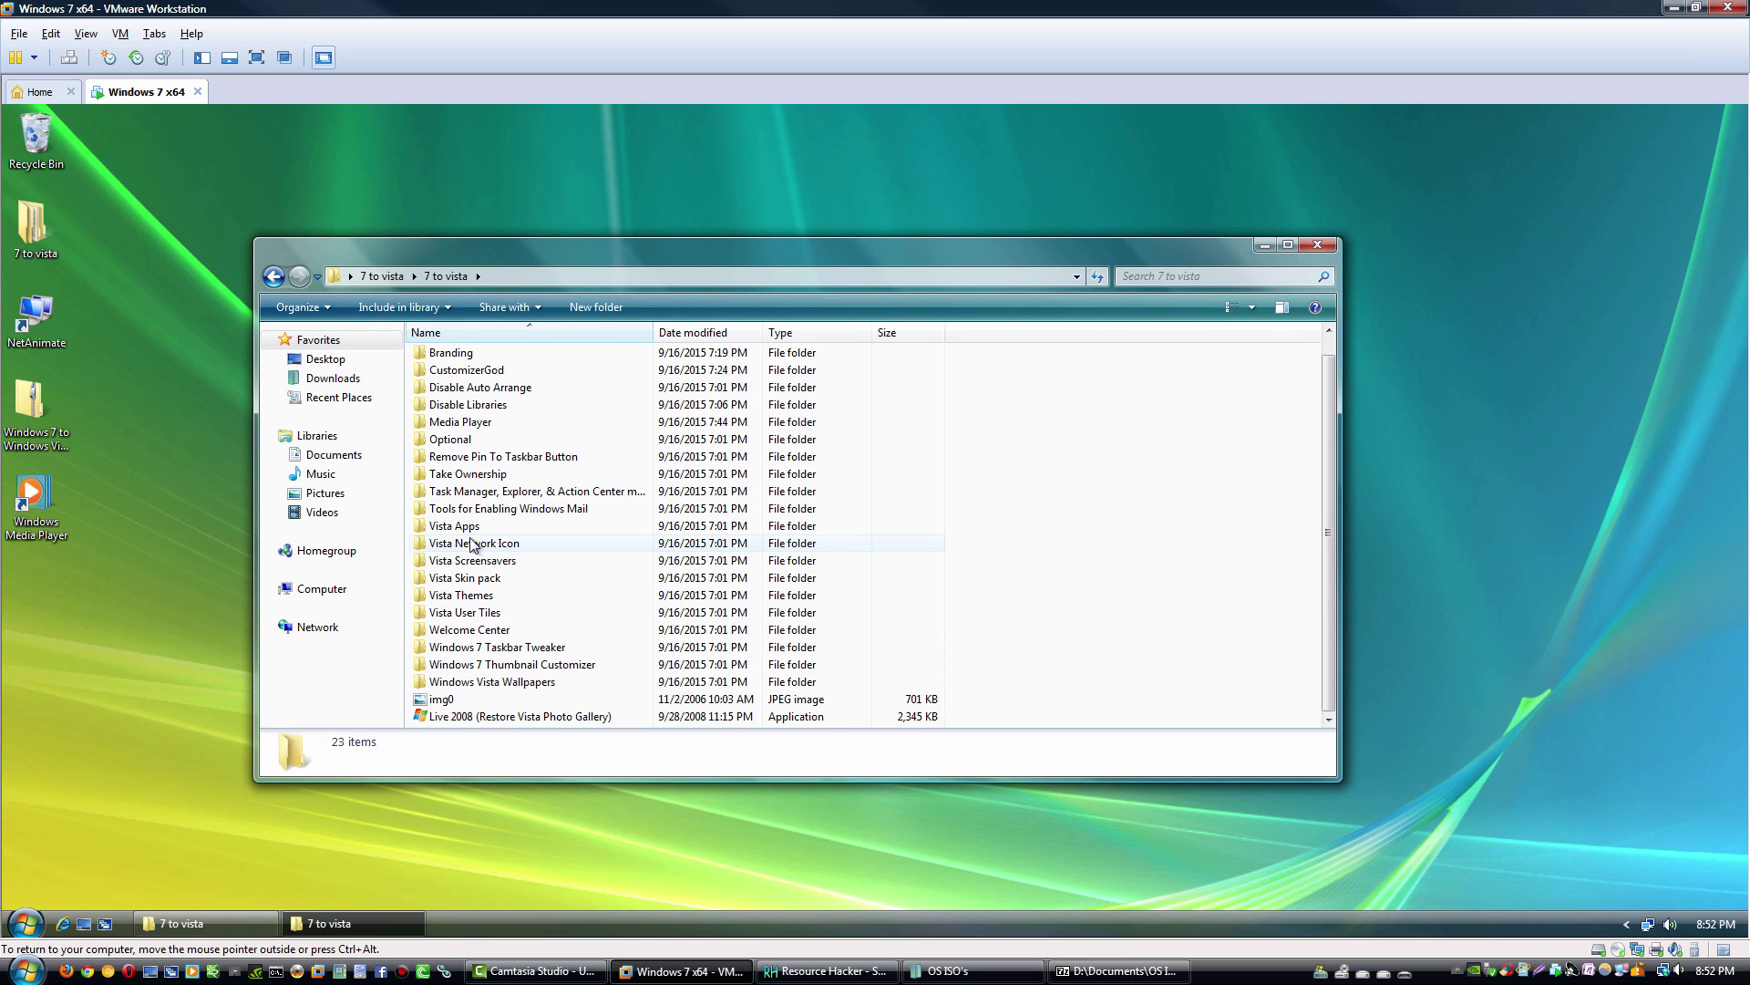
double_click(469, 526)
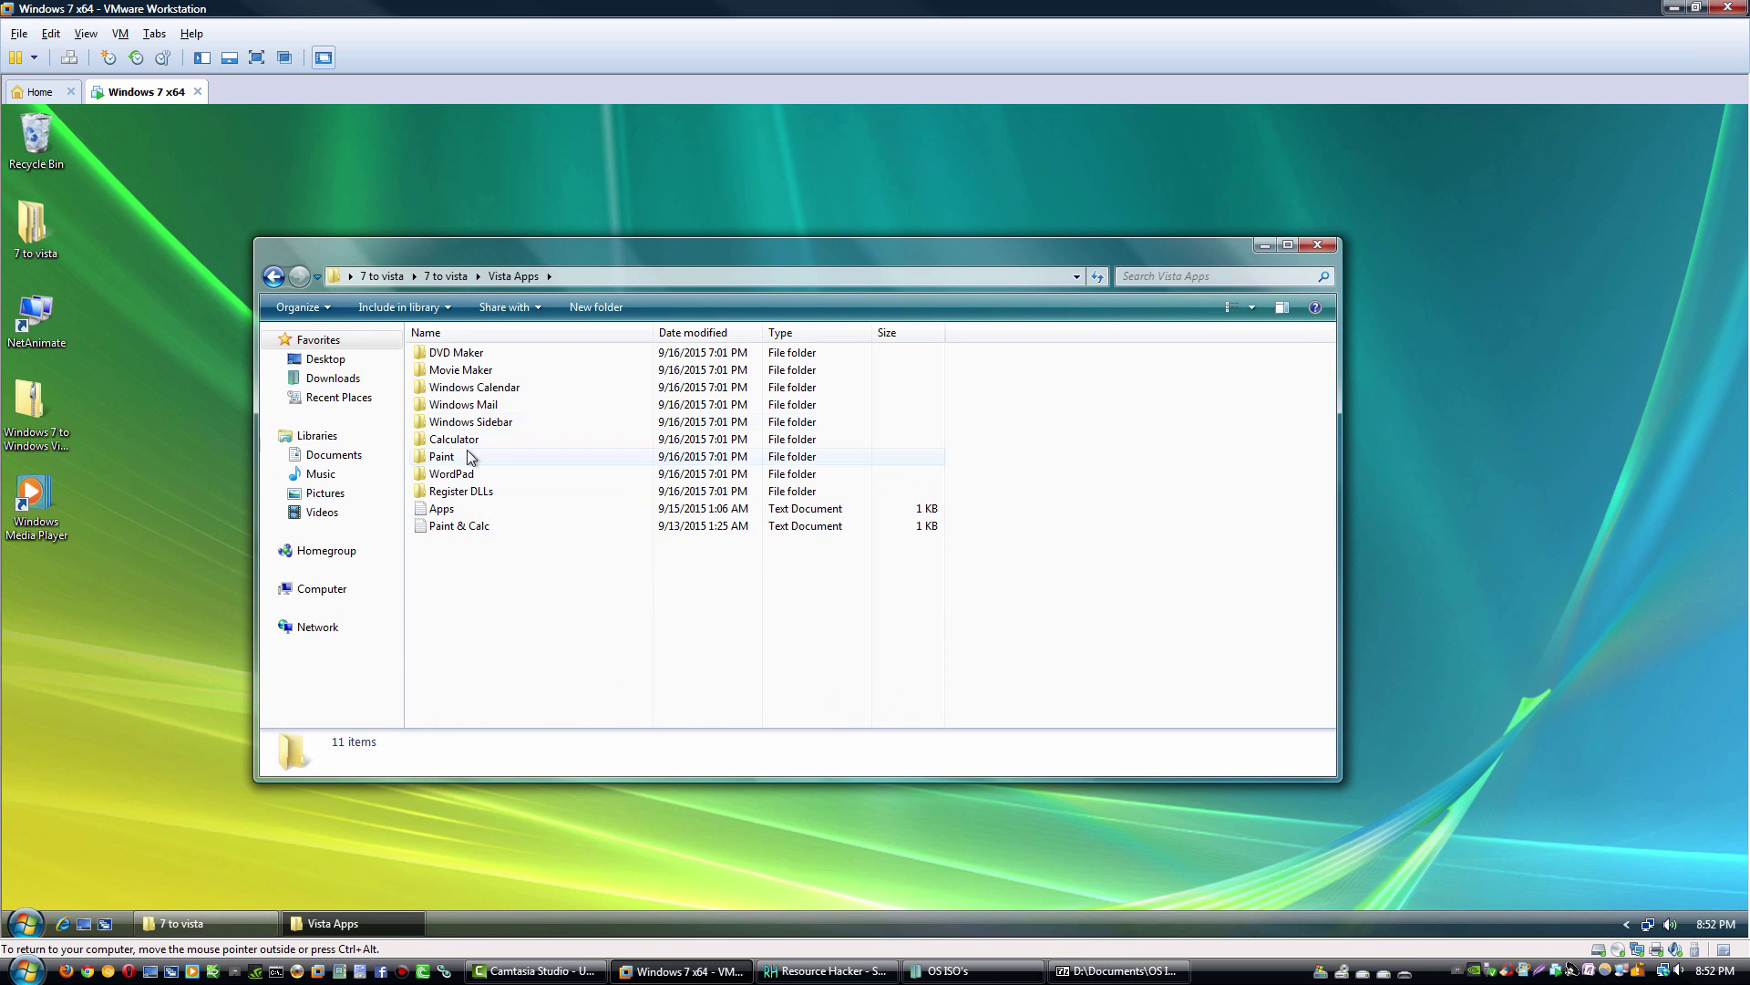
right_click(467, 422)
left_click(522, 714)
double_click(469, 422)
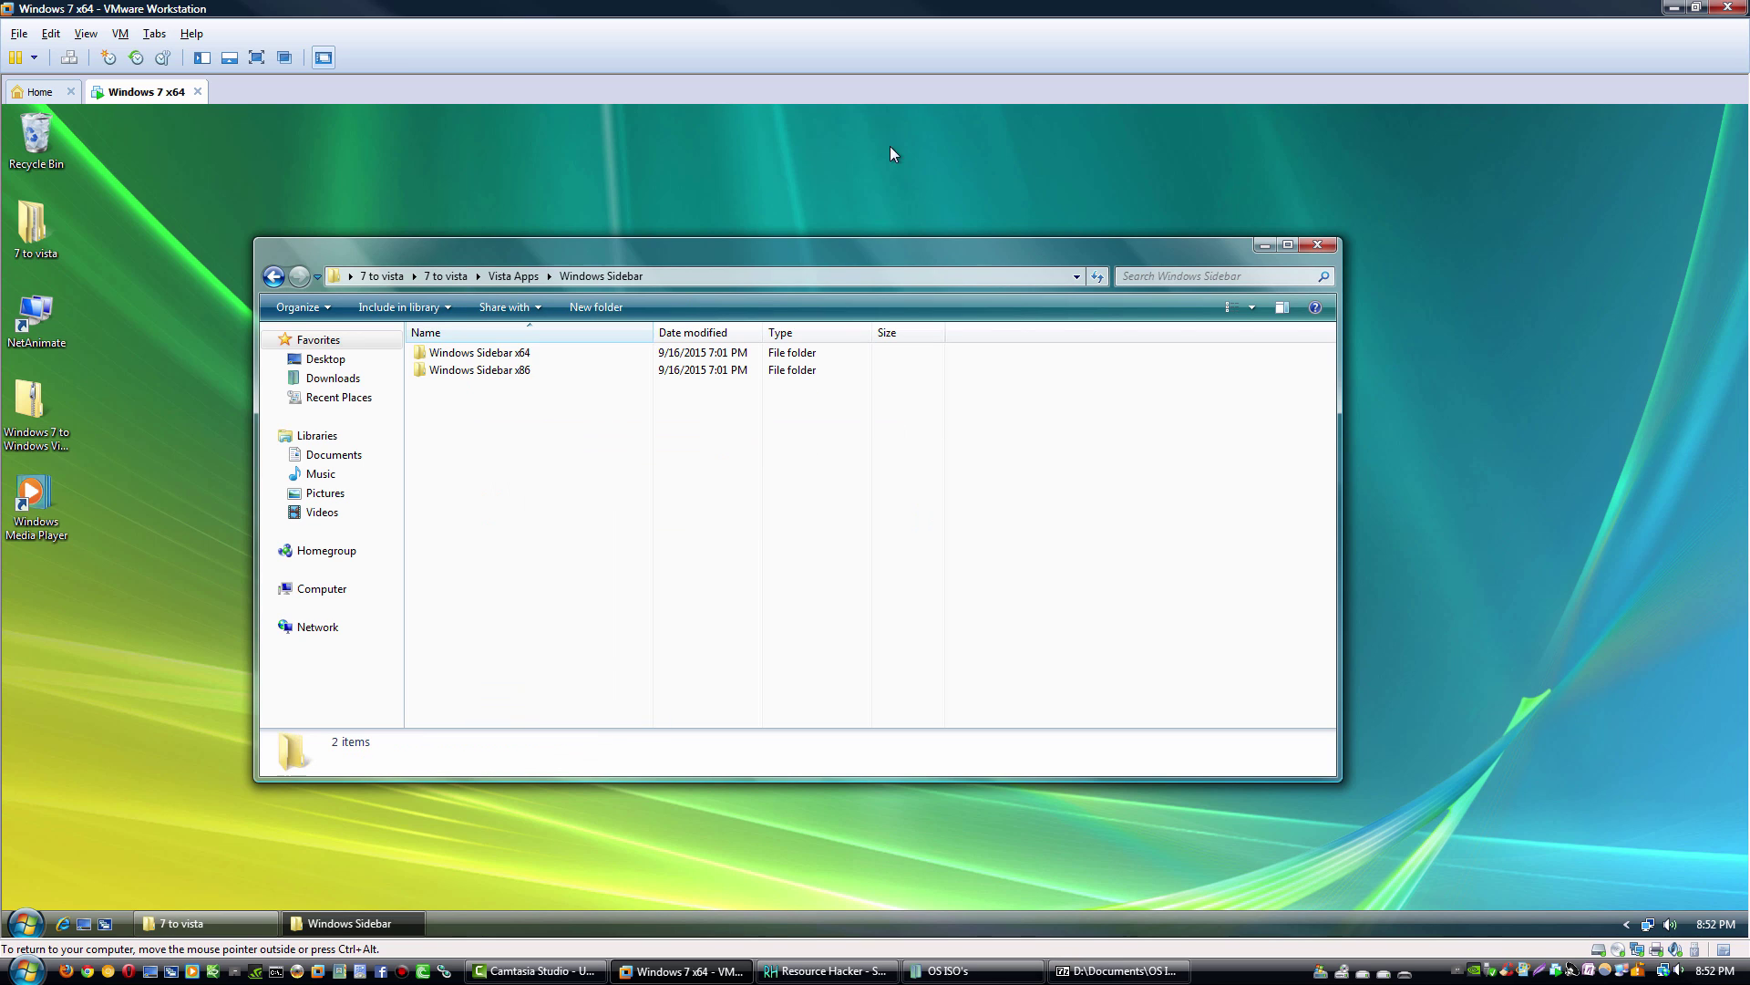
right_click(507, 351)
left_click(558, 565)
Step: Paste the copied sidebar folder into Program Files on Local Disk (C:), granting administrator permission
left_click(26, 924)
left_click(301, 707)
double_click(513, 398)
double_click(499, 392)
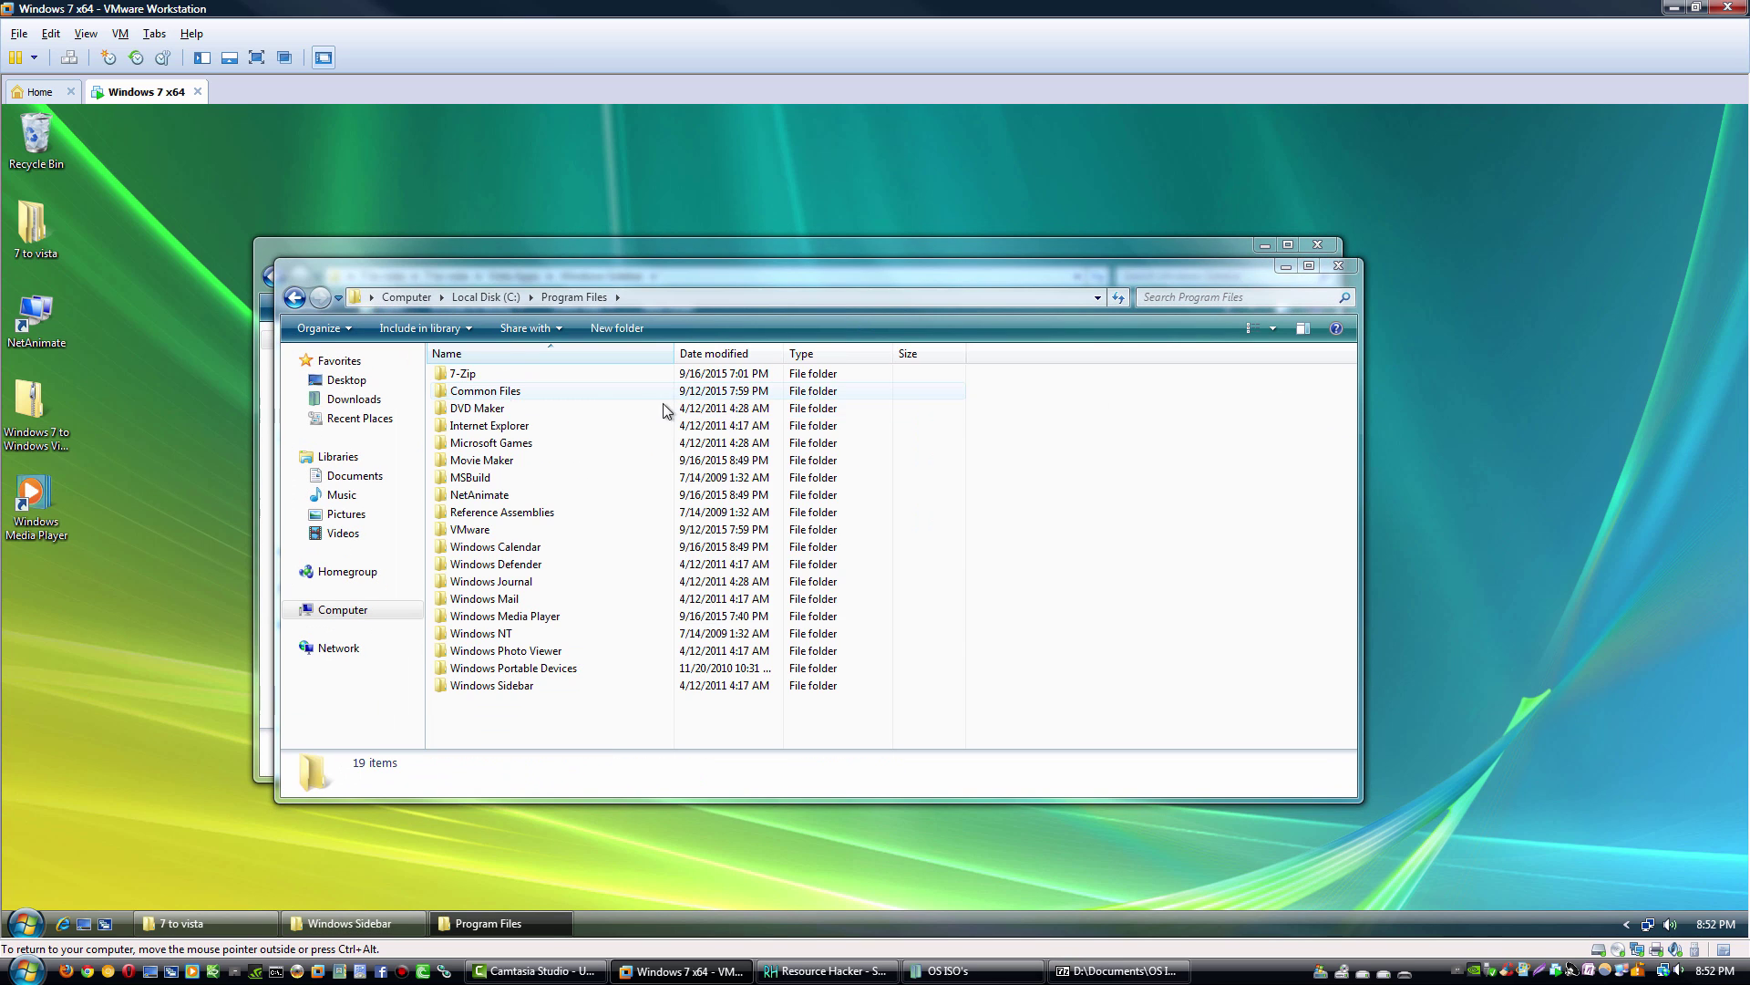
key("ctrl+v")
left_click(889, 590)
left_click(943, 552)
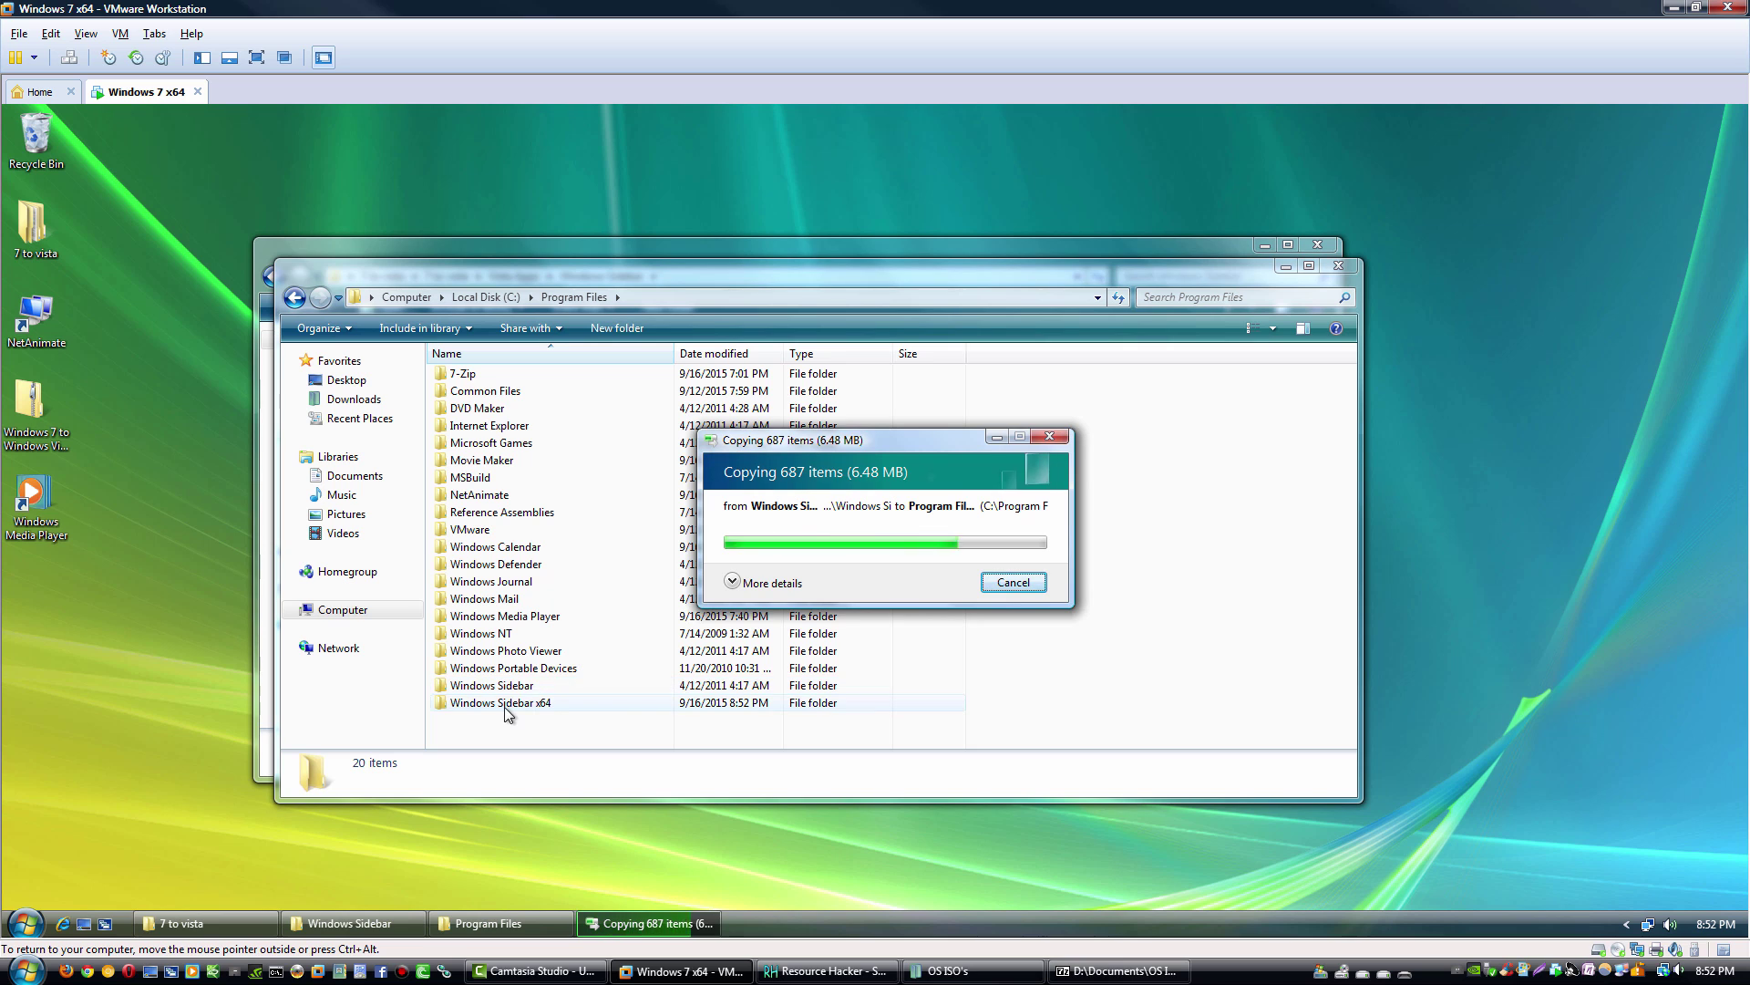
Step: Run the sidebar application from the Windows Sidebar x64 folder in Program Files and close the folder window
double_click(501, 702)
double_click(497, 374)
double_click(476, 447)
left_click(1469, 325)
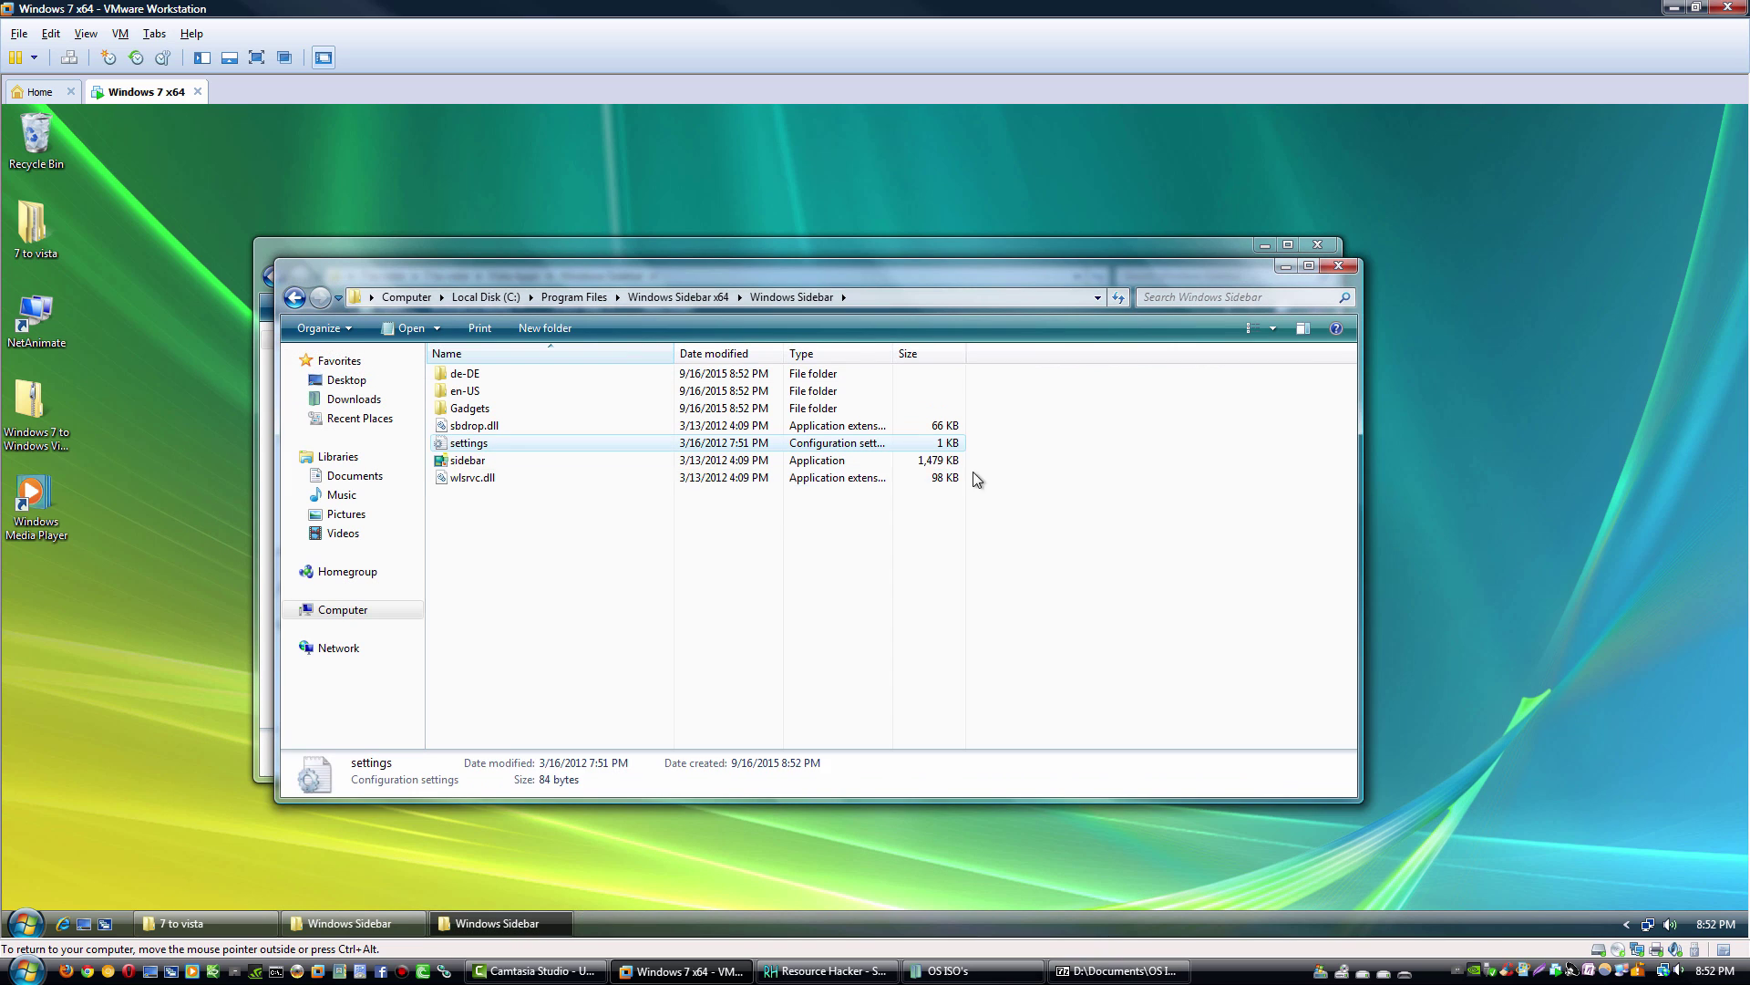
double_click(472, 462)
left_click(1338, 265)
Step: Add a gadget to the sidebar from the gadget gallery and close the gallery
left_click(1681, 123)
double_click(780, 439)
left_click(1217, 319)
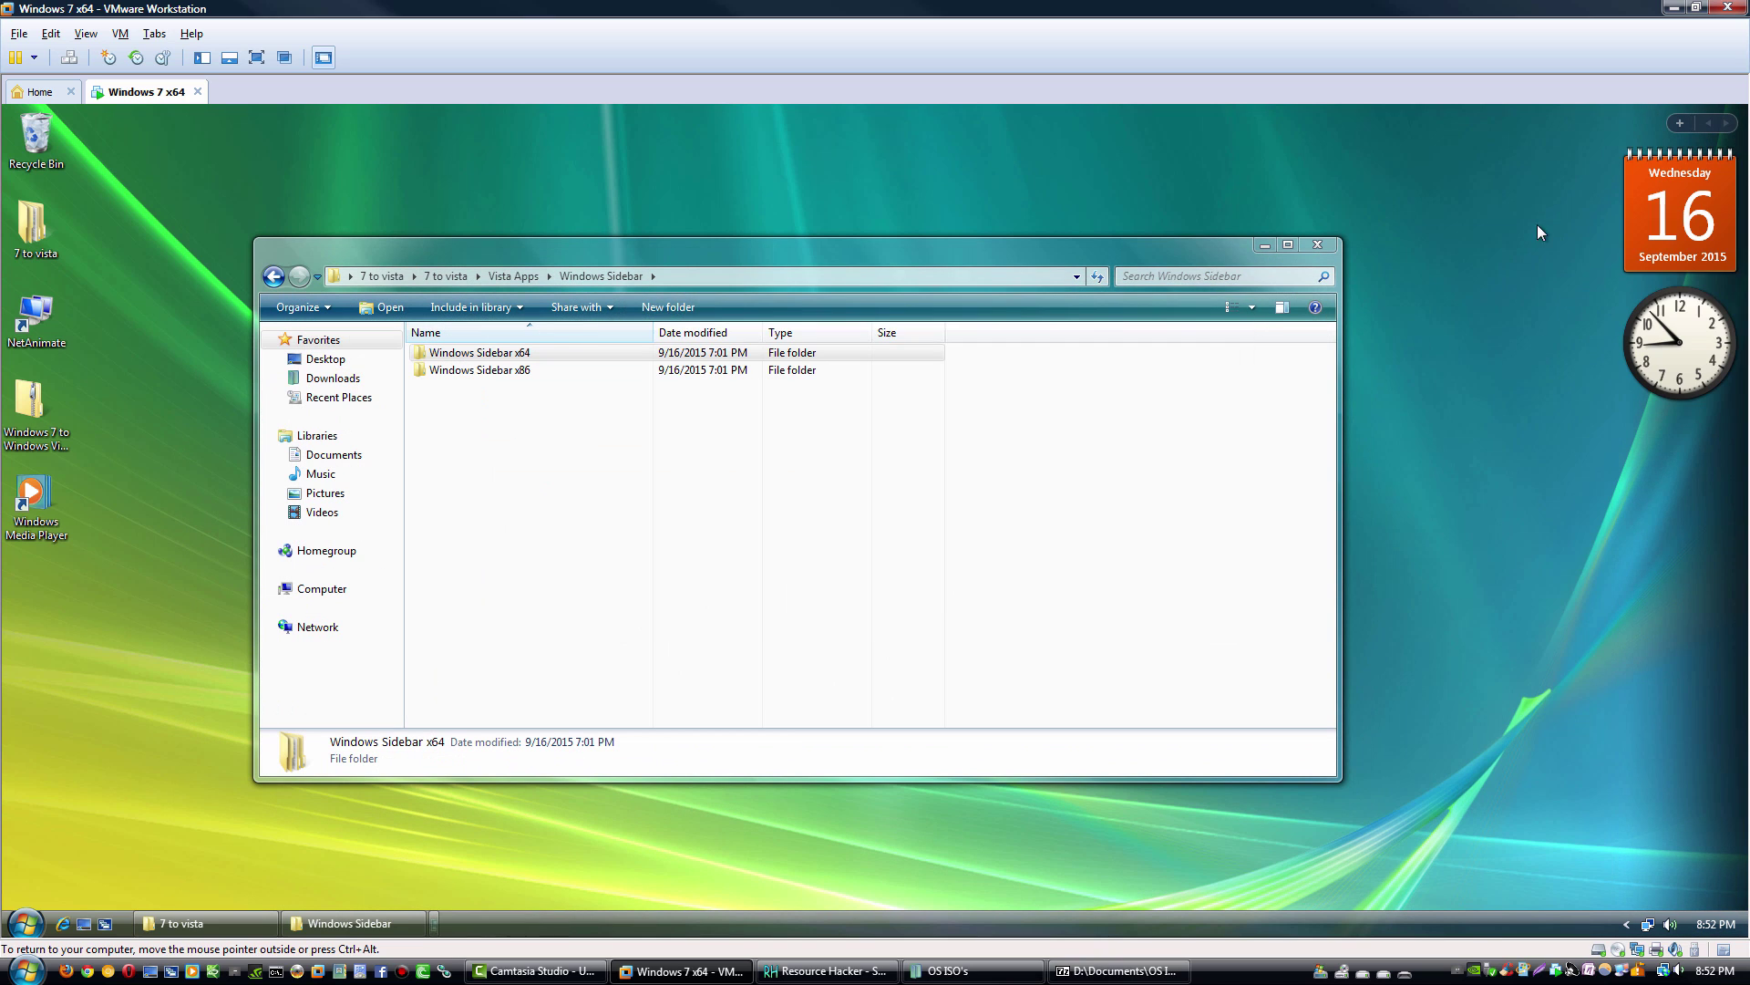
Step: Merge the registry file that removes Gadgets from the desktop context menu, found in the Optional folder
left_click(272, 278)
left_click(272, 277)
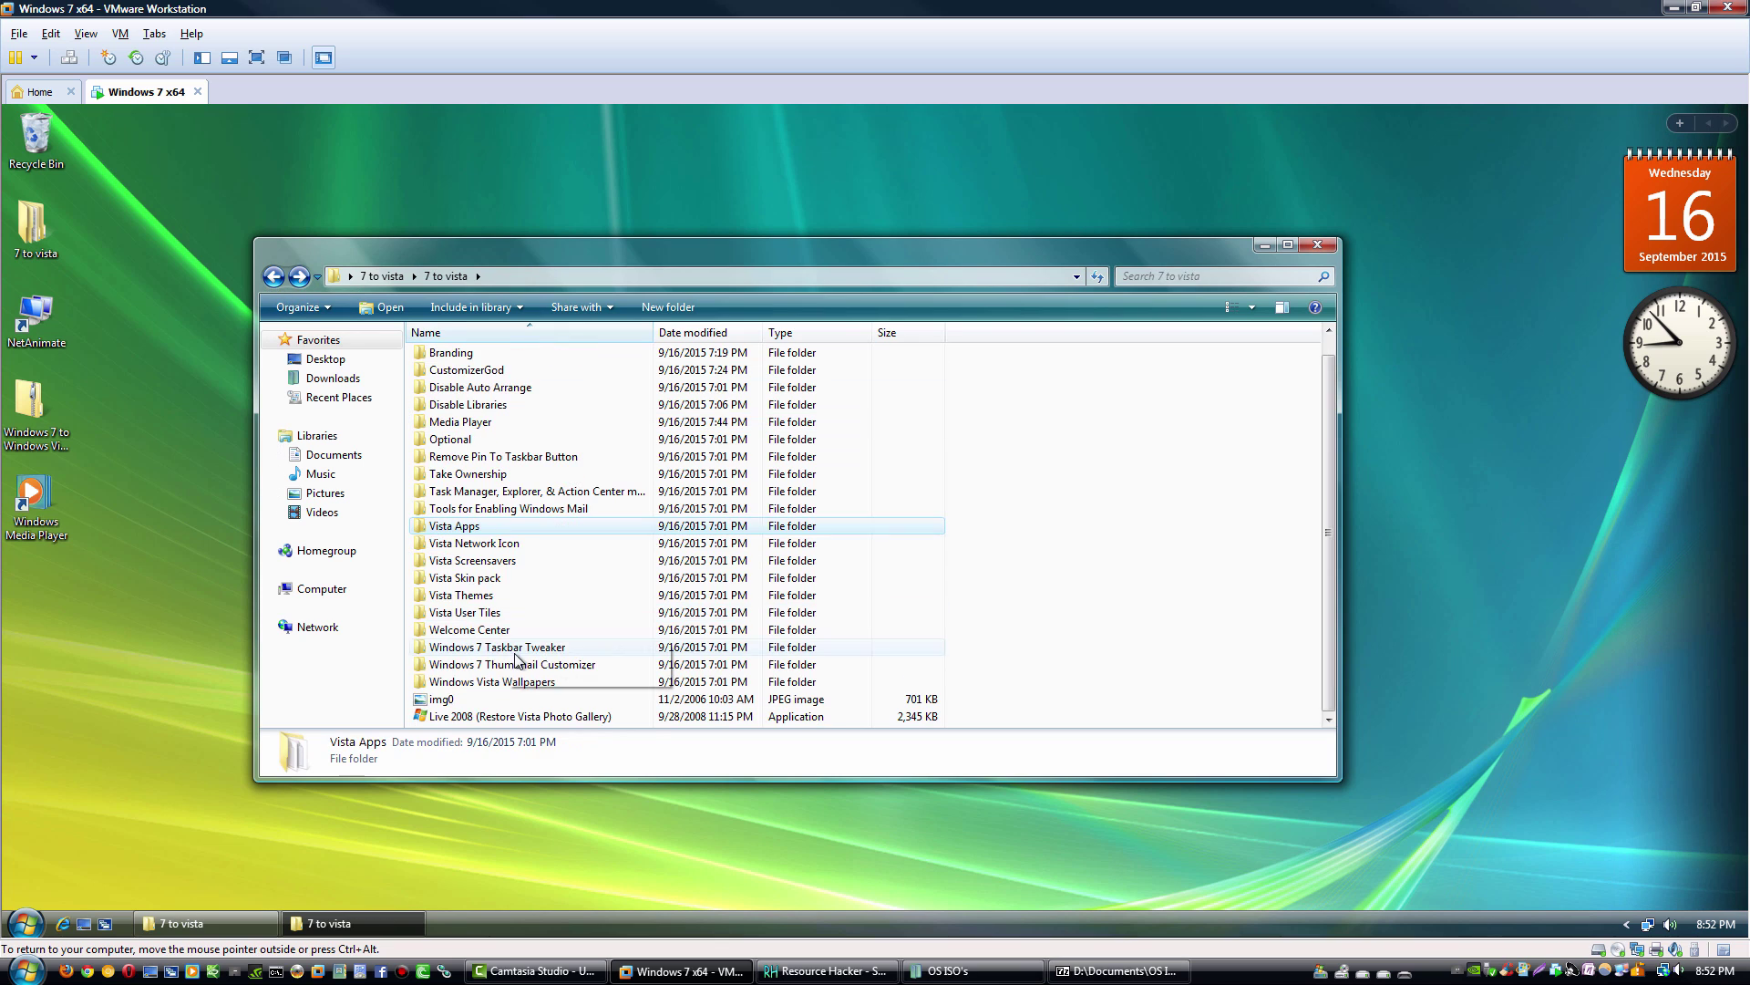
double_click(473, 431)
double_click(492, 405)
left_click(1004, 546)
left_click(1060, 523)
Step: Load the Windows 7 Build 6801.bs7 boot skin into Win7BootUpdater2 and apply it to the system
double_click(457, 356)
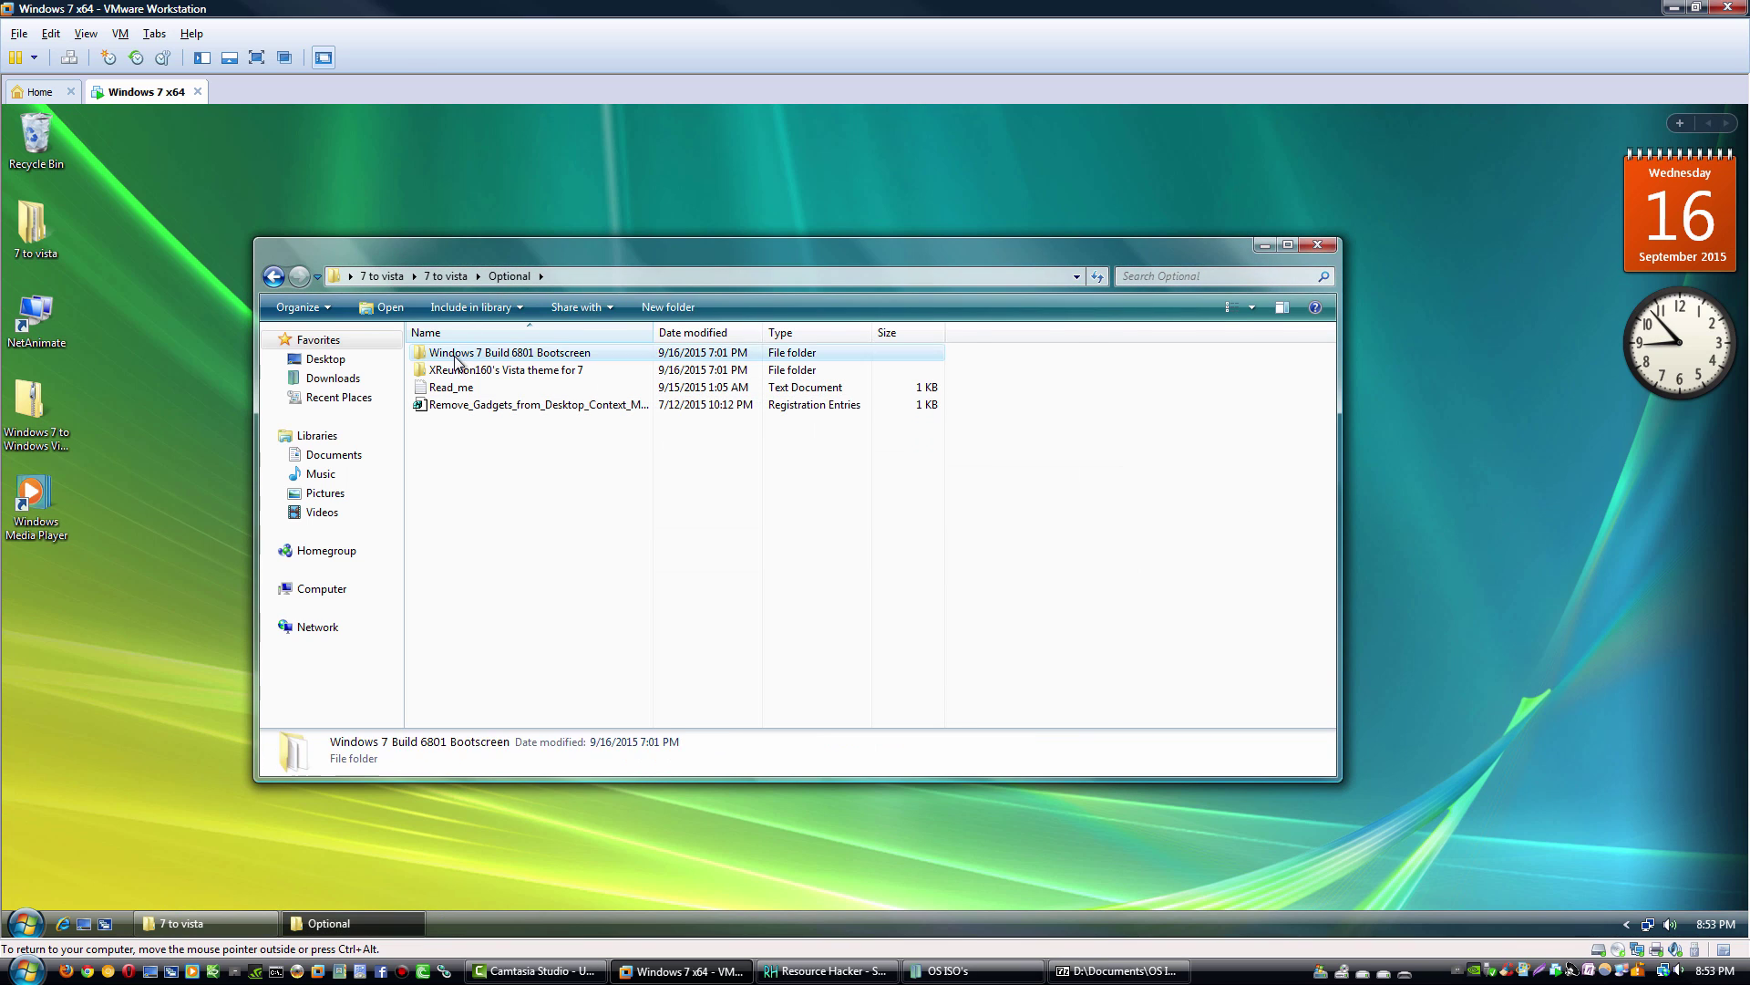
double_click(476, 387)
left_click(955, 578)
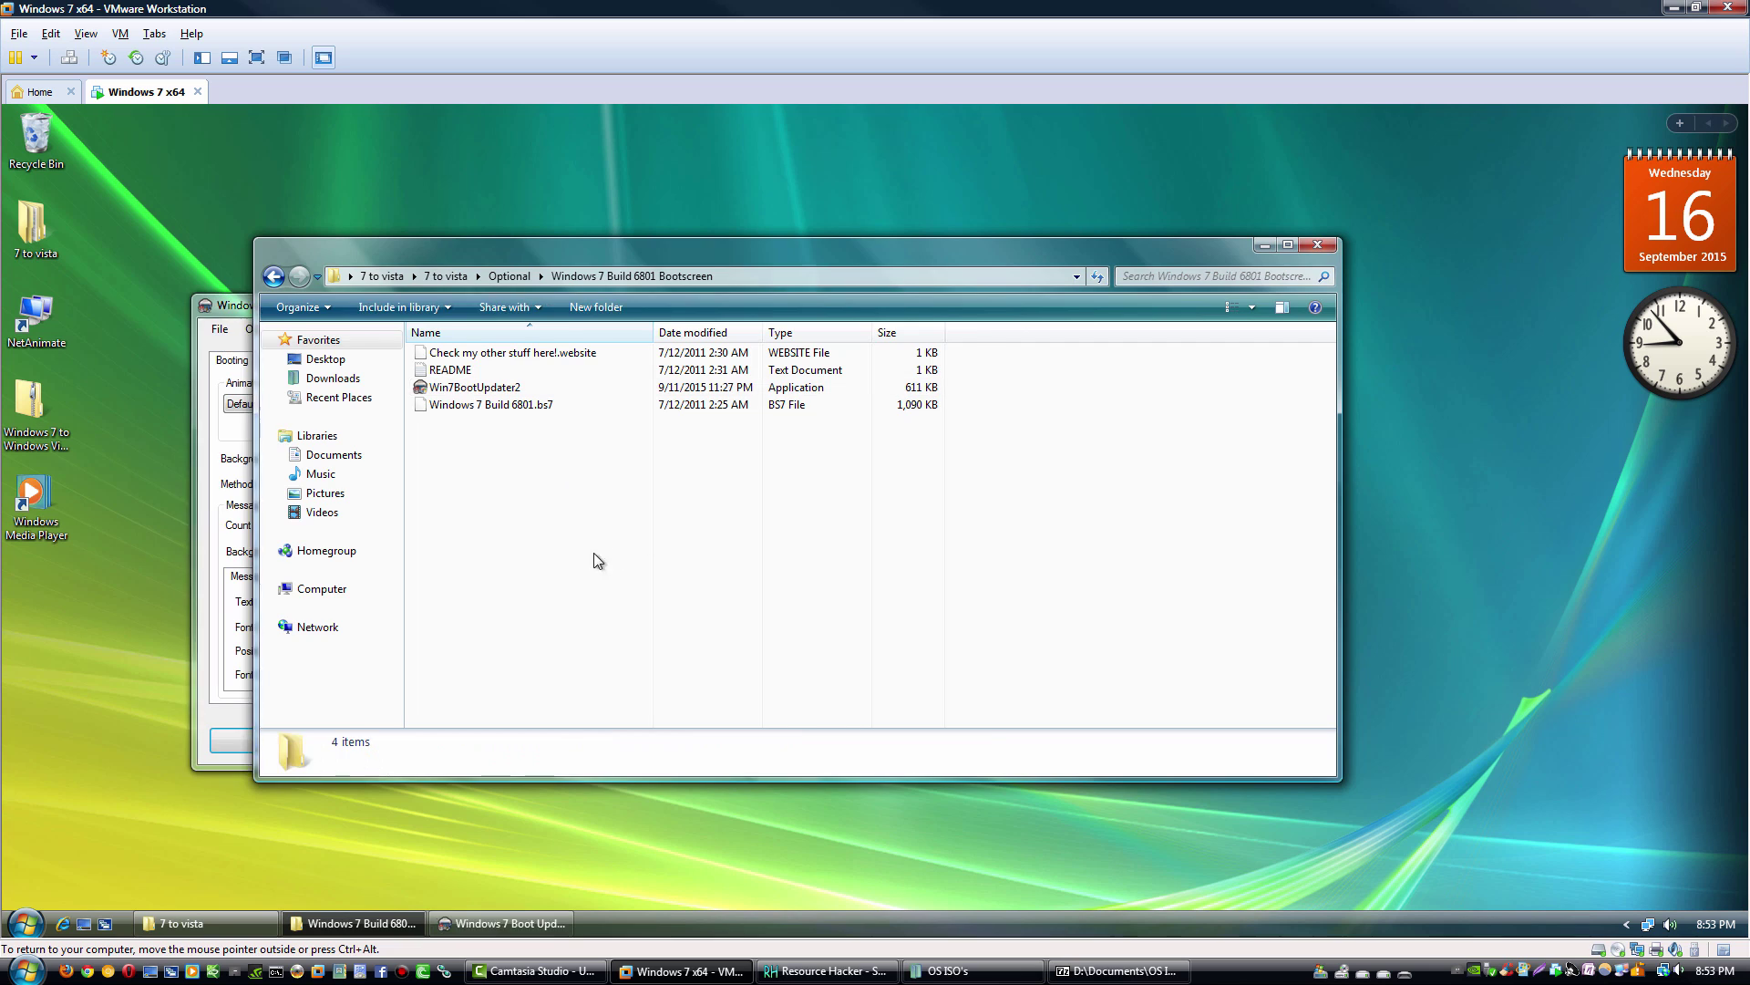
left_click(220, 329)
left_click(244, 369)
left_click(423, 445)
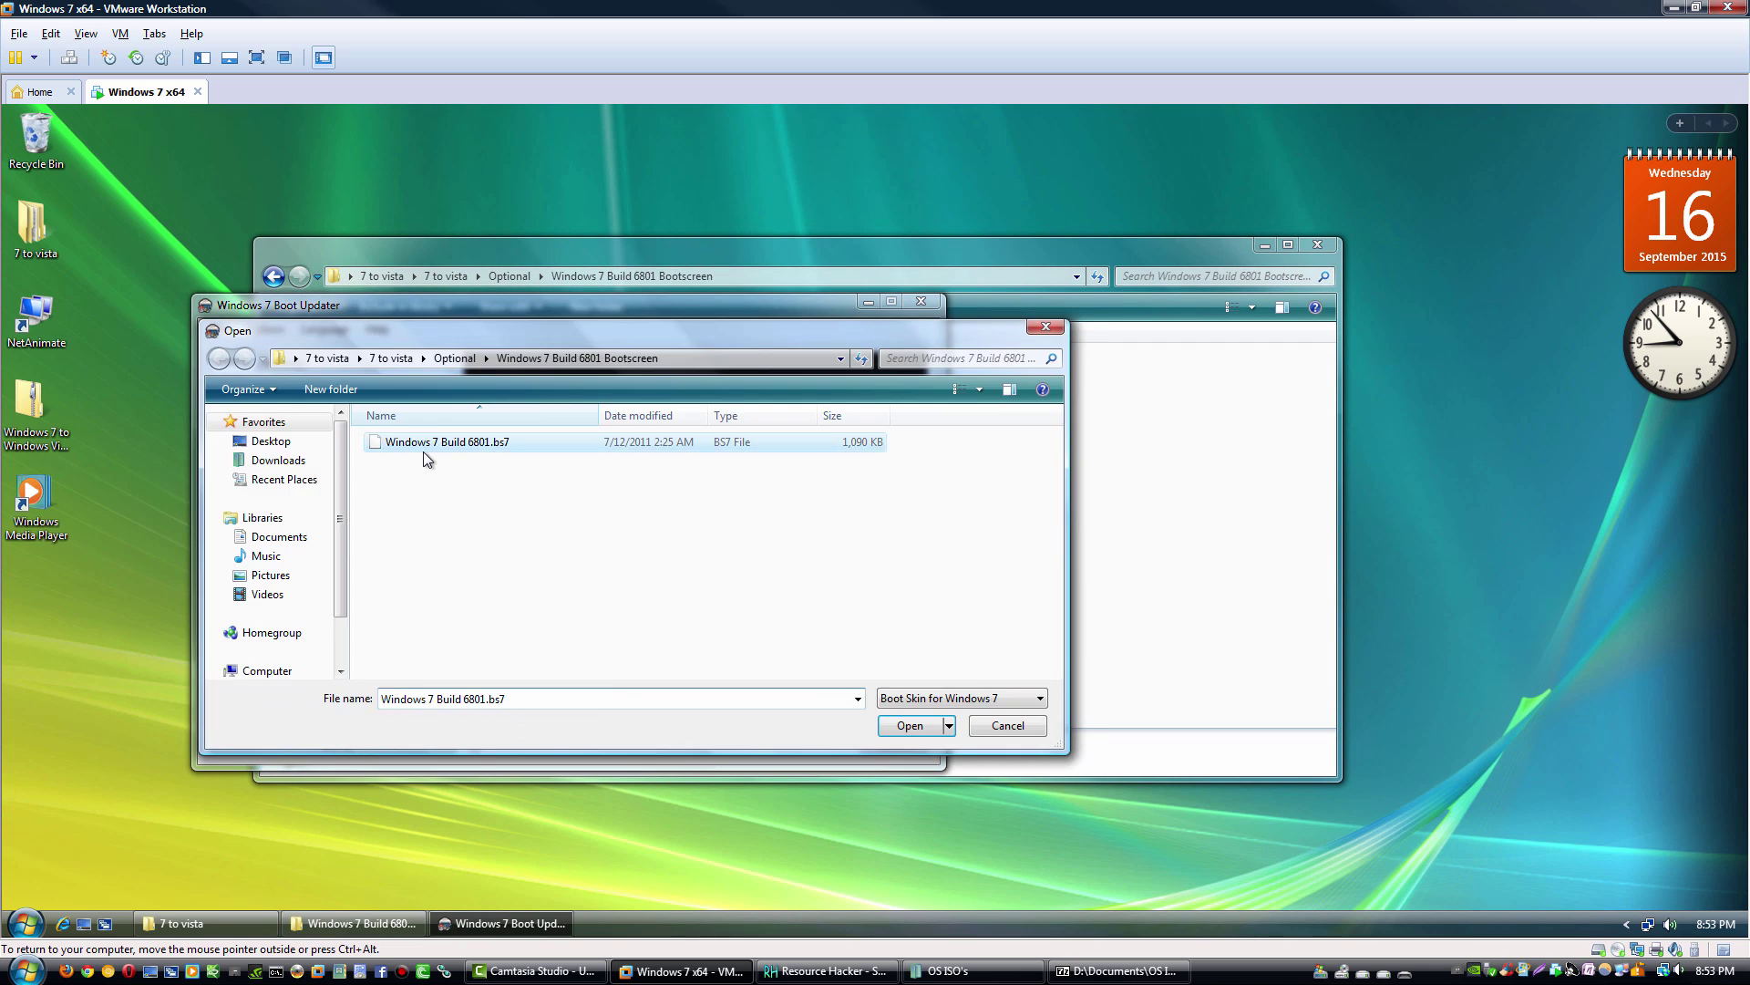
left_click(909, 724)
left_click(383, 741)
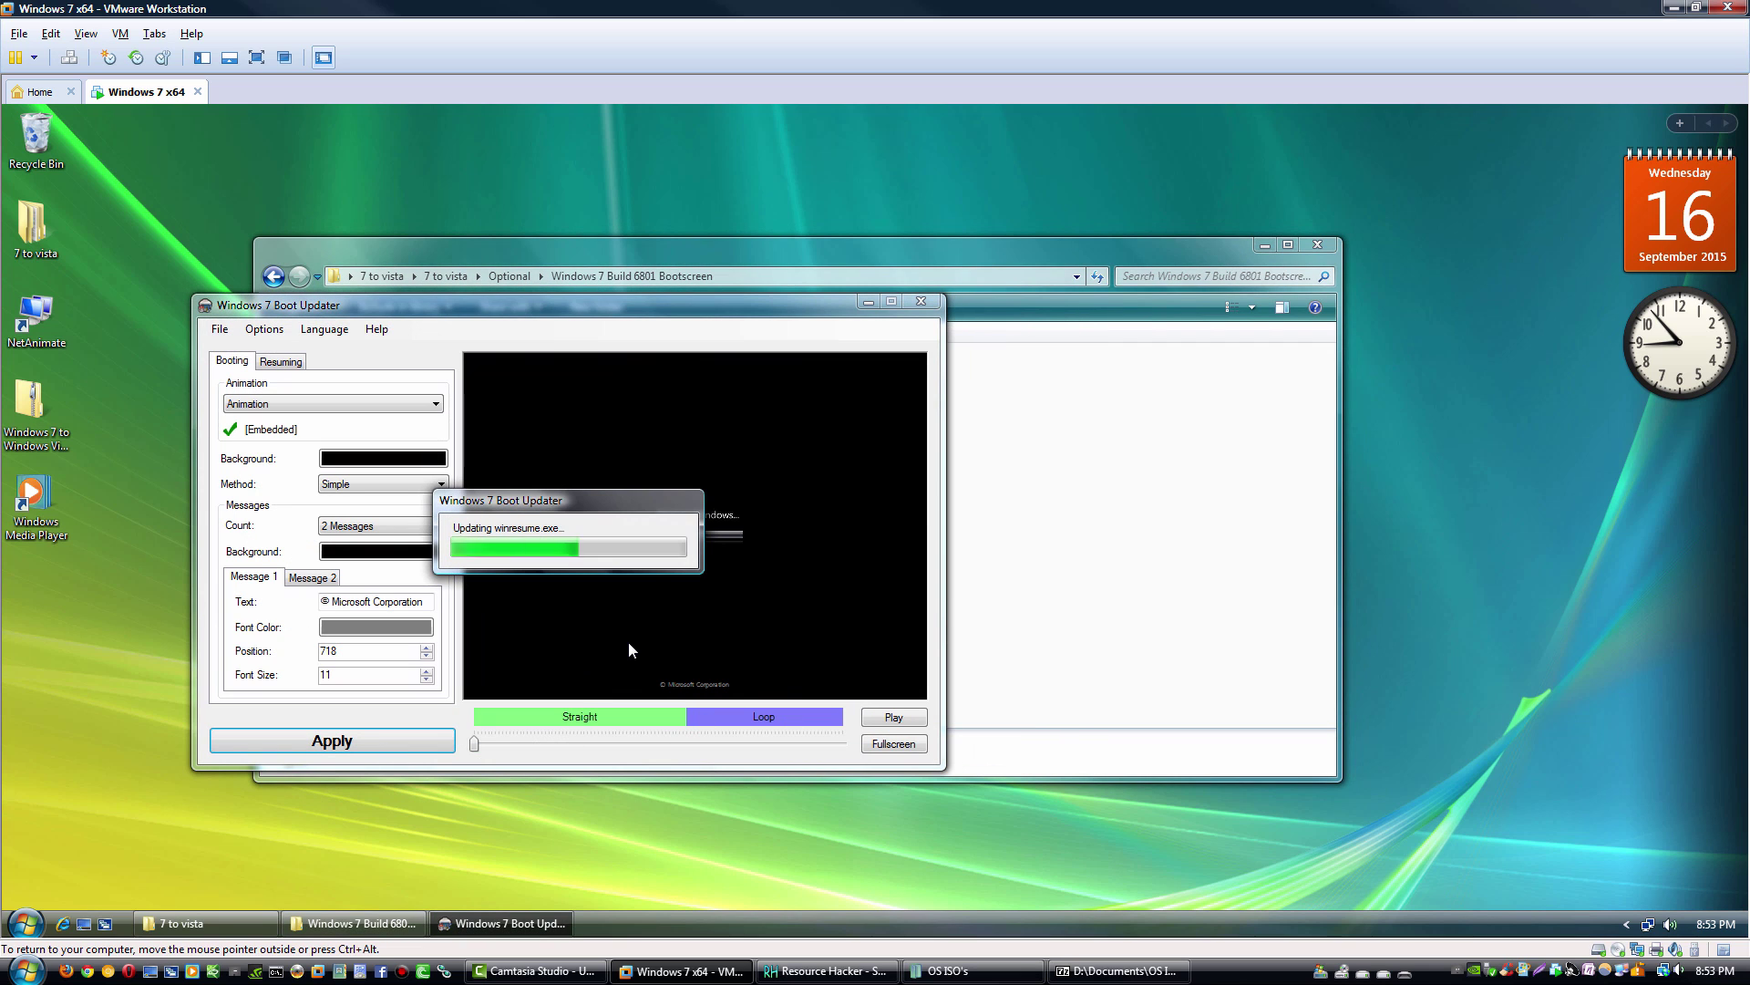
left_click(994, 567)
Step: Copy the Windows Vista Wallpapers folder from 7 to vista into C:\Windows\Web\Wallpaper
left_click(273, 277)
left_click(273, 276)
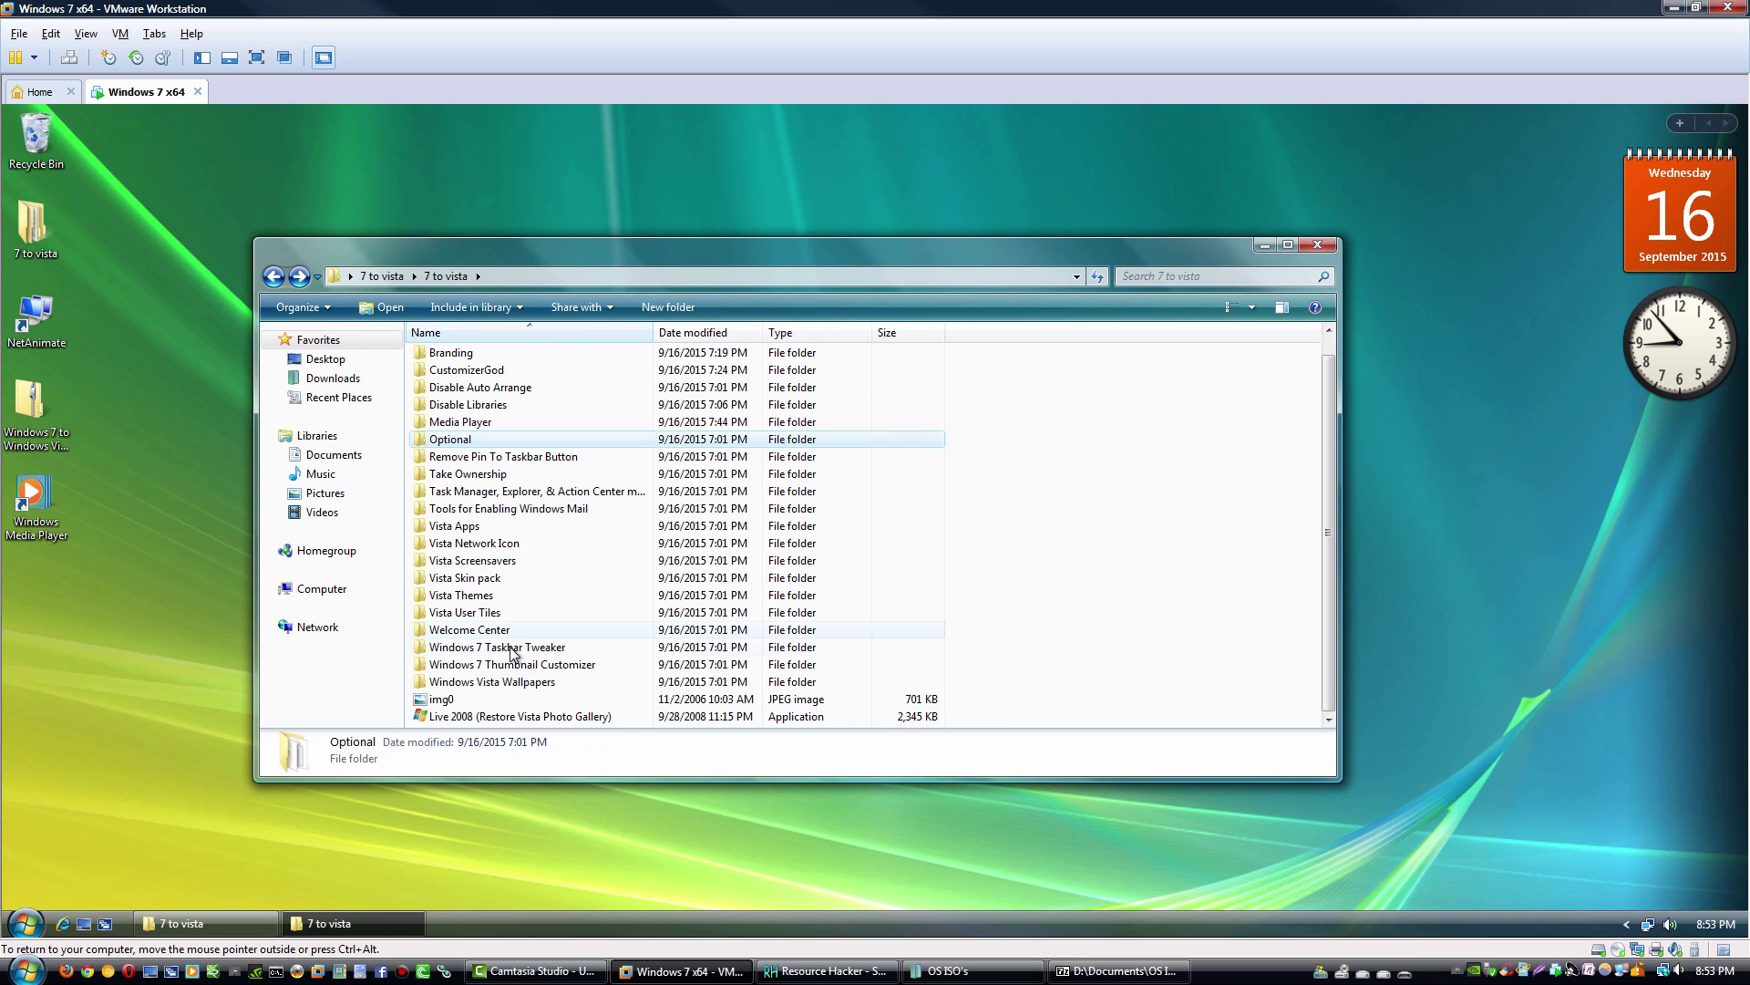
right_click(495, 681)
left_click(542, 550)
left_click(328, 590)
double_click(497, 381)
double_click(497, 440)
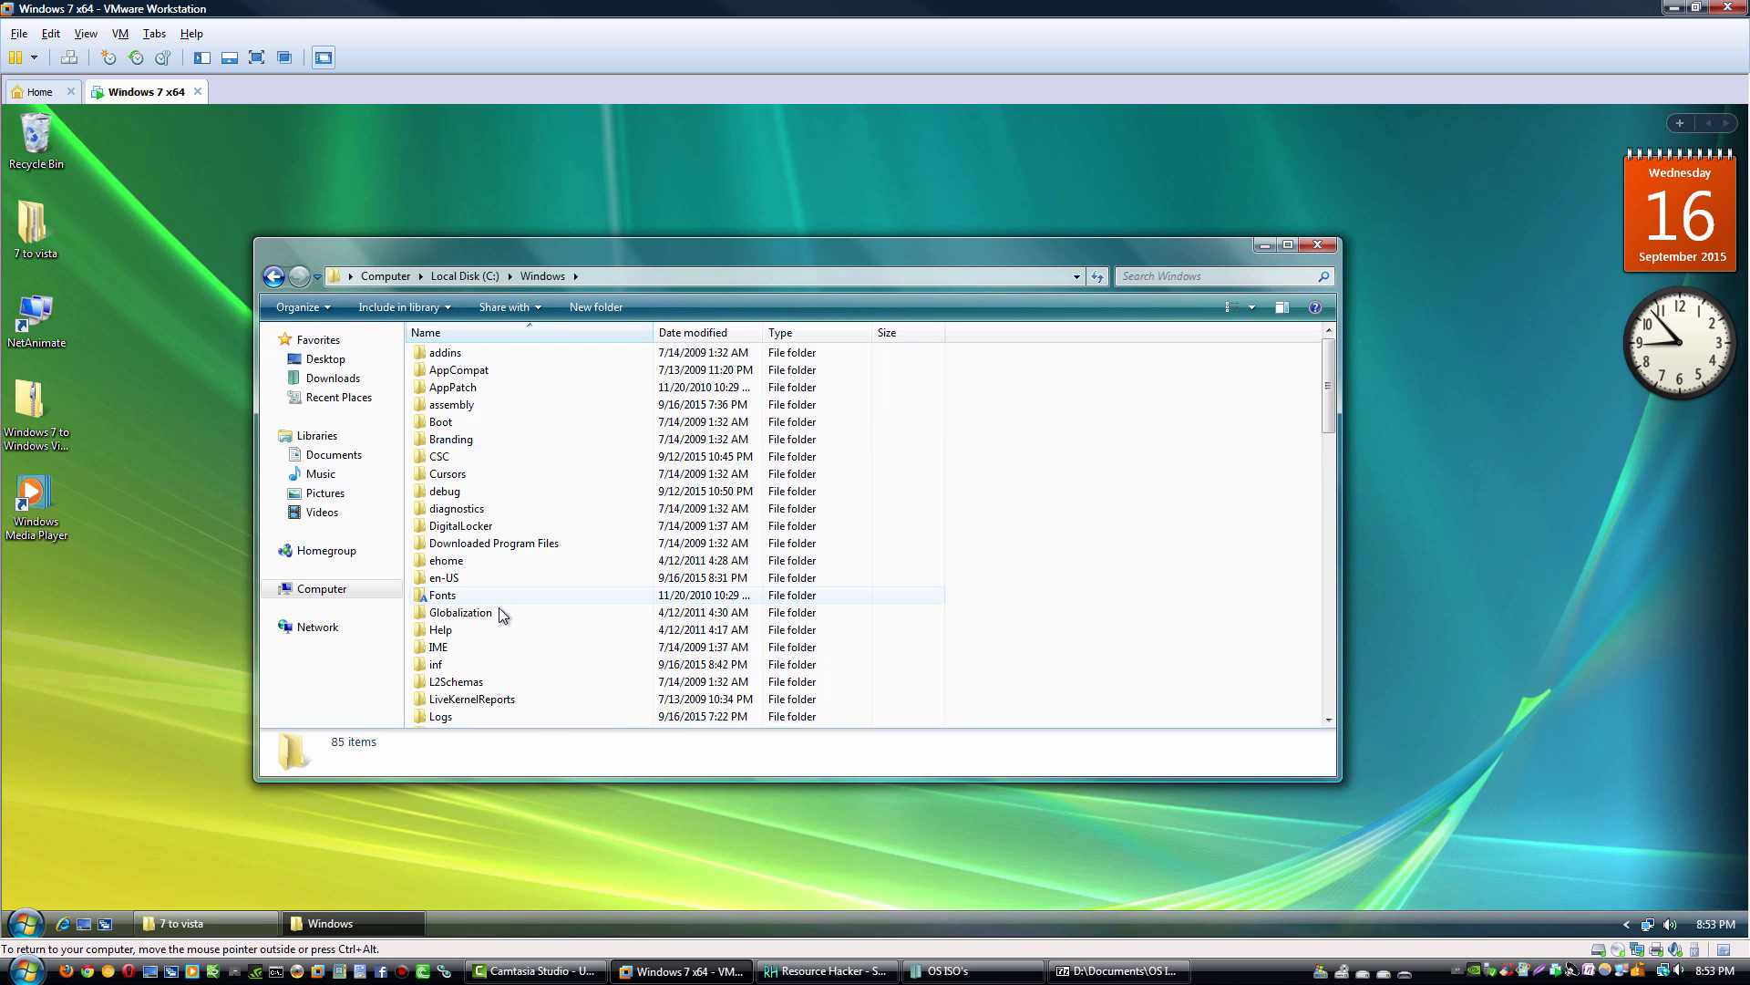
scroll(500, 608, "down", 11)
double_click(439, 681)
double_click(504, 354)
double_click(453, 352)
right_click(1060, 447)
left_click(1121, 575)
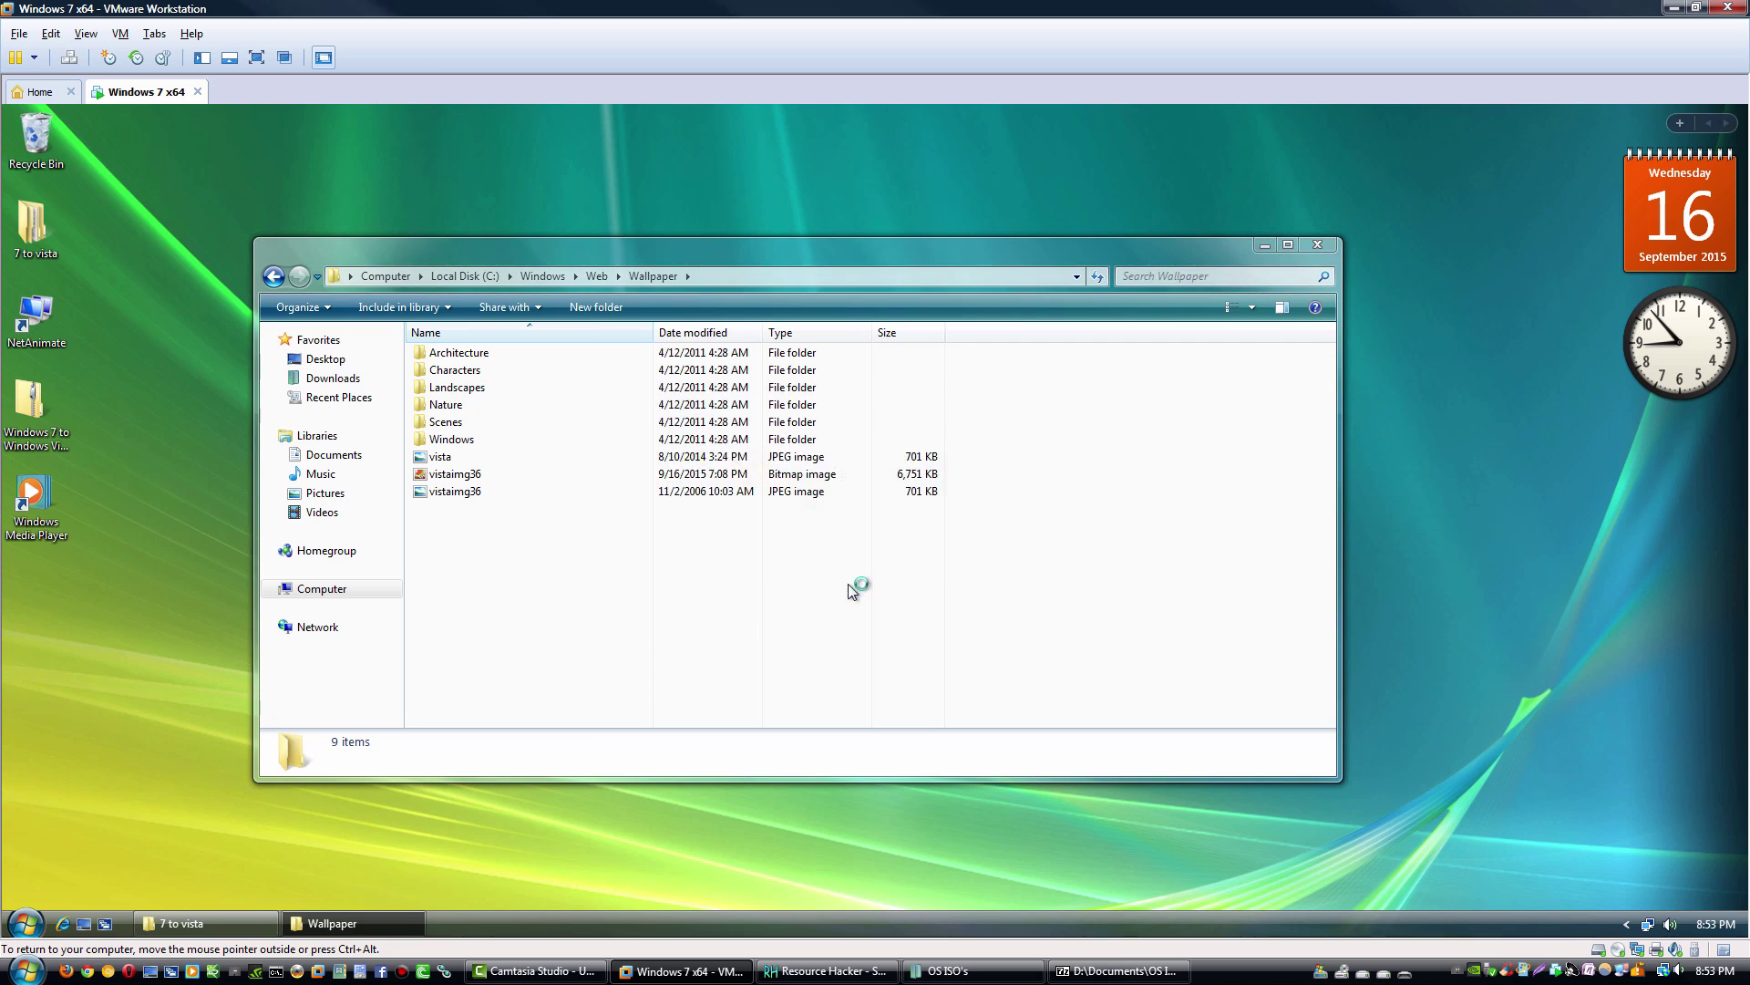
Step: Set the desktop background picture location to the Windows Vista Wallpapers folder in C:\Windows\Web\Wallpaper
right_click(442, 892)
left_click(460, 881)
left_click(672, 744)
left_click(677, 381)
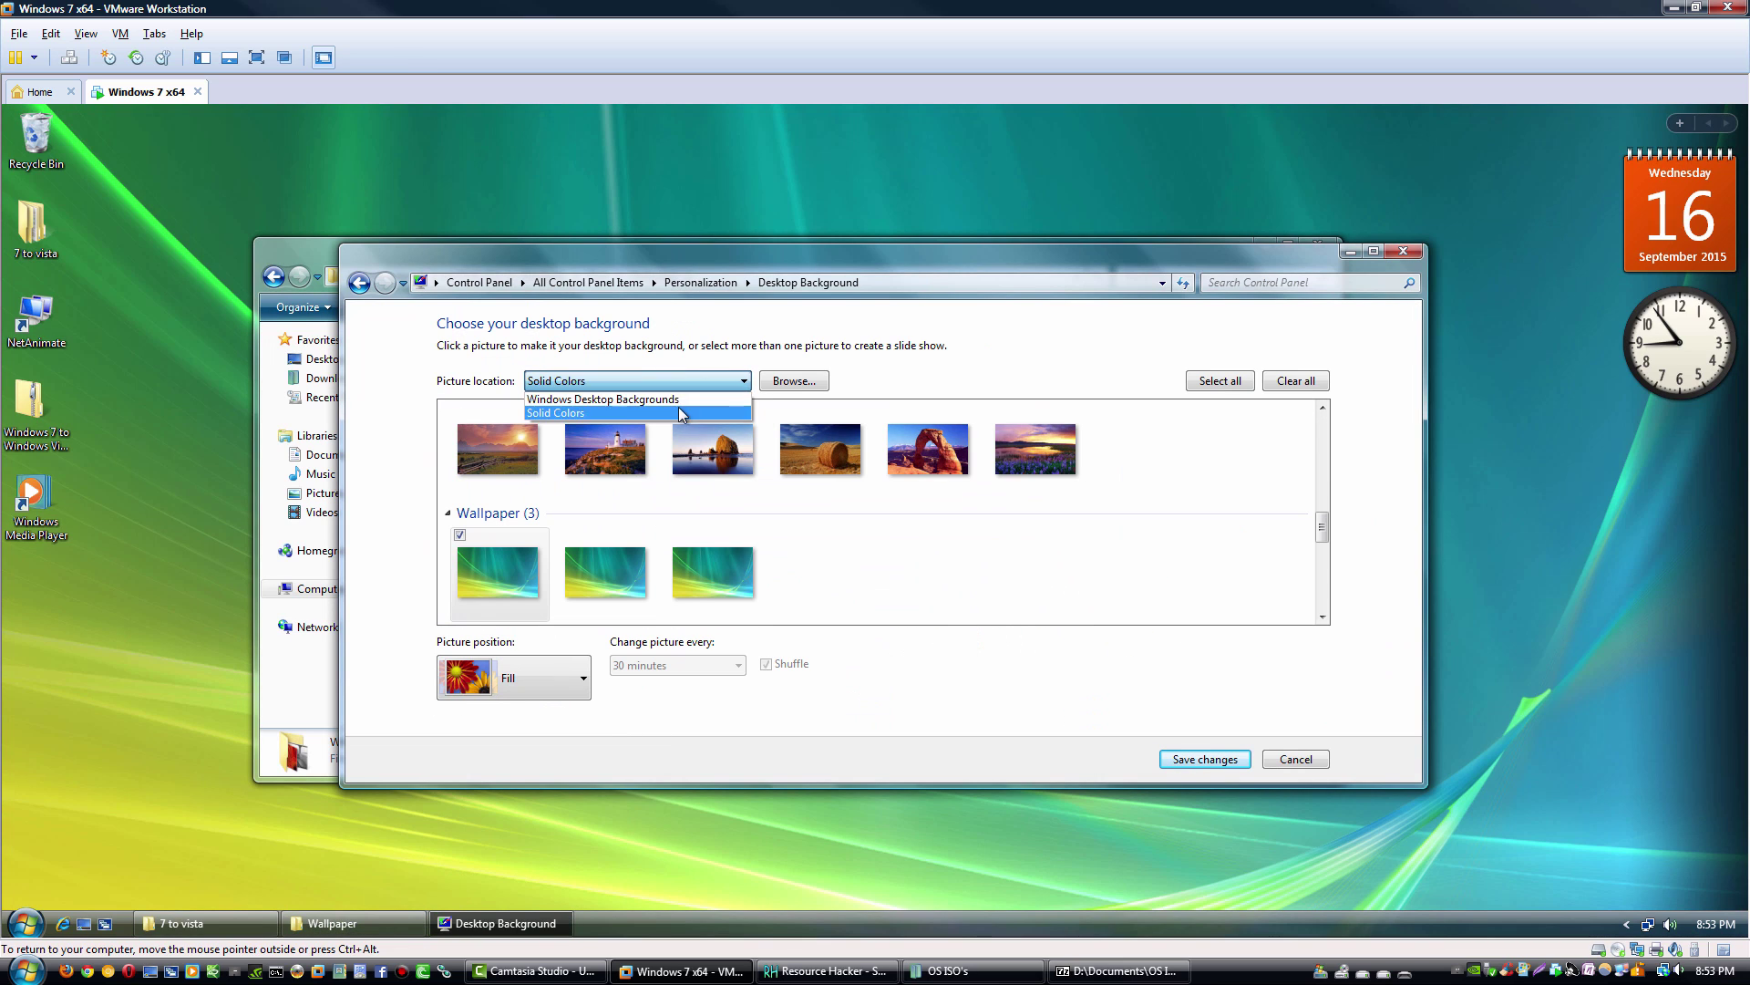
left_click(777, 382)
left_click(757, 524)
left_click(764, 524)
left_click(774, 562)
scroll(801, 553, "down", 8)
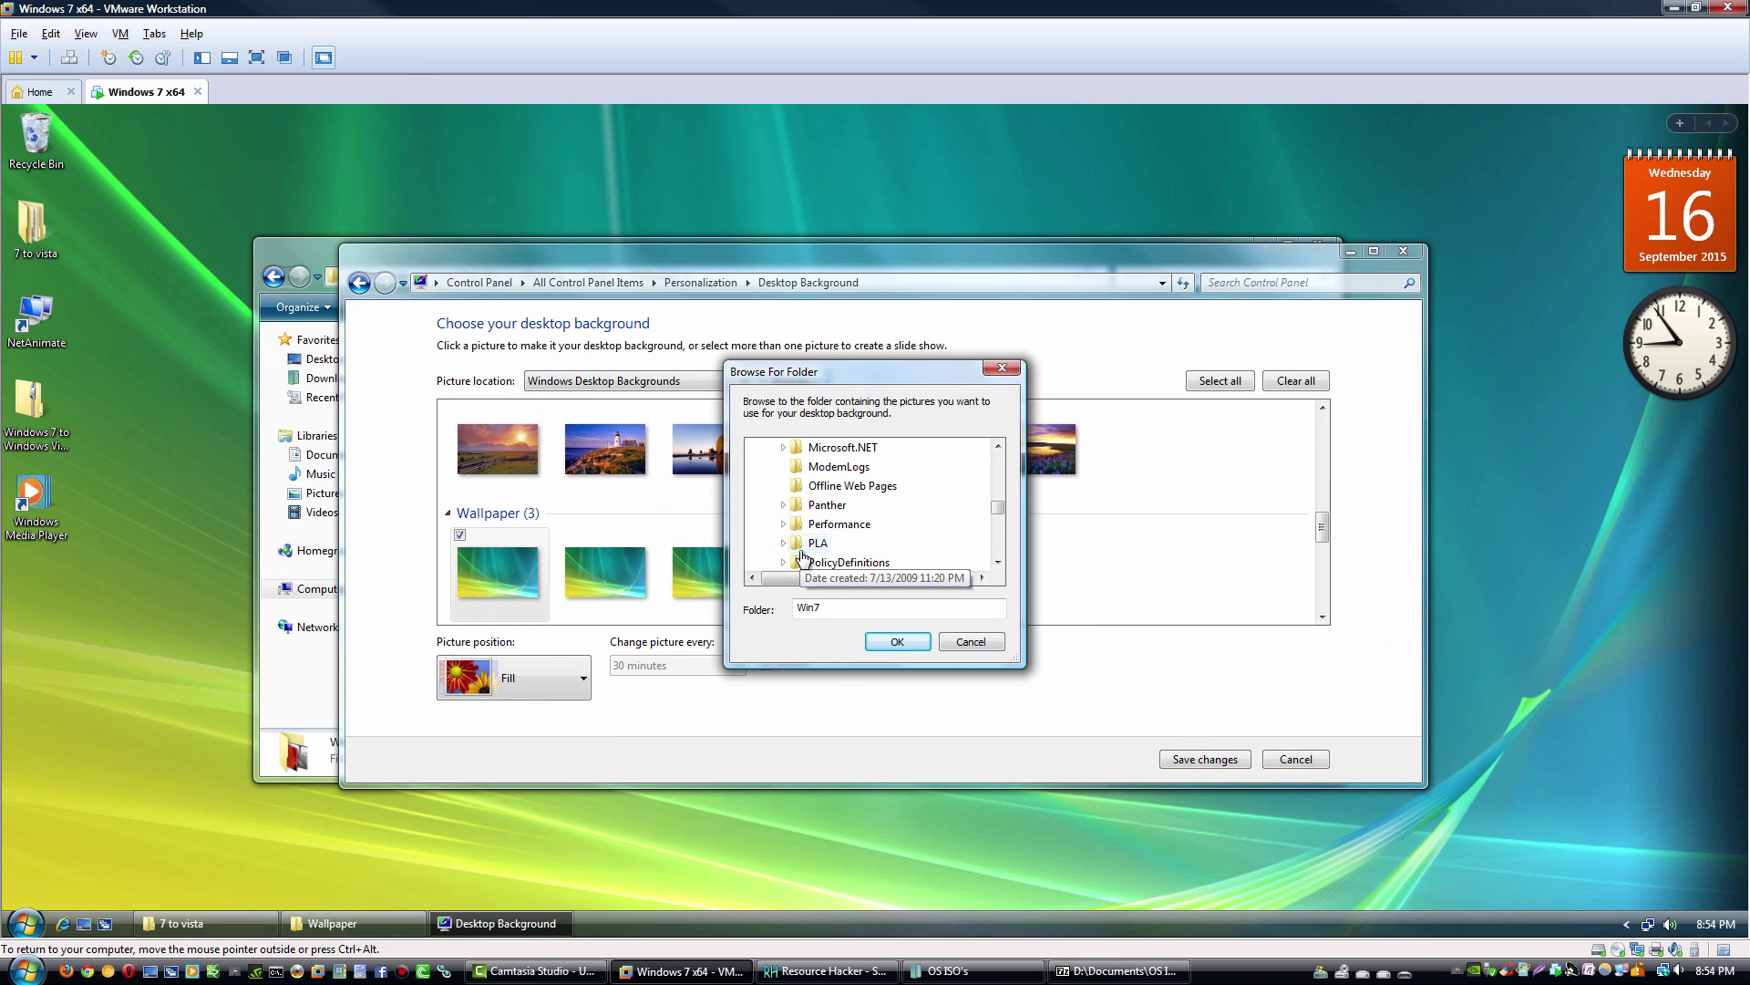
left_click(783, 544)
left_click(792, 562)
left_click(861, 525)
left_click(898, 641)
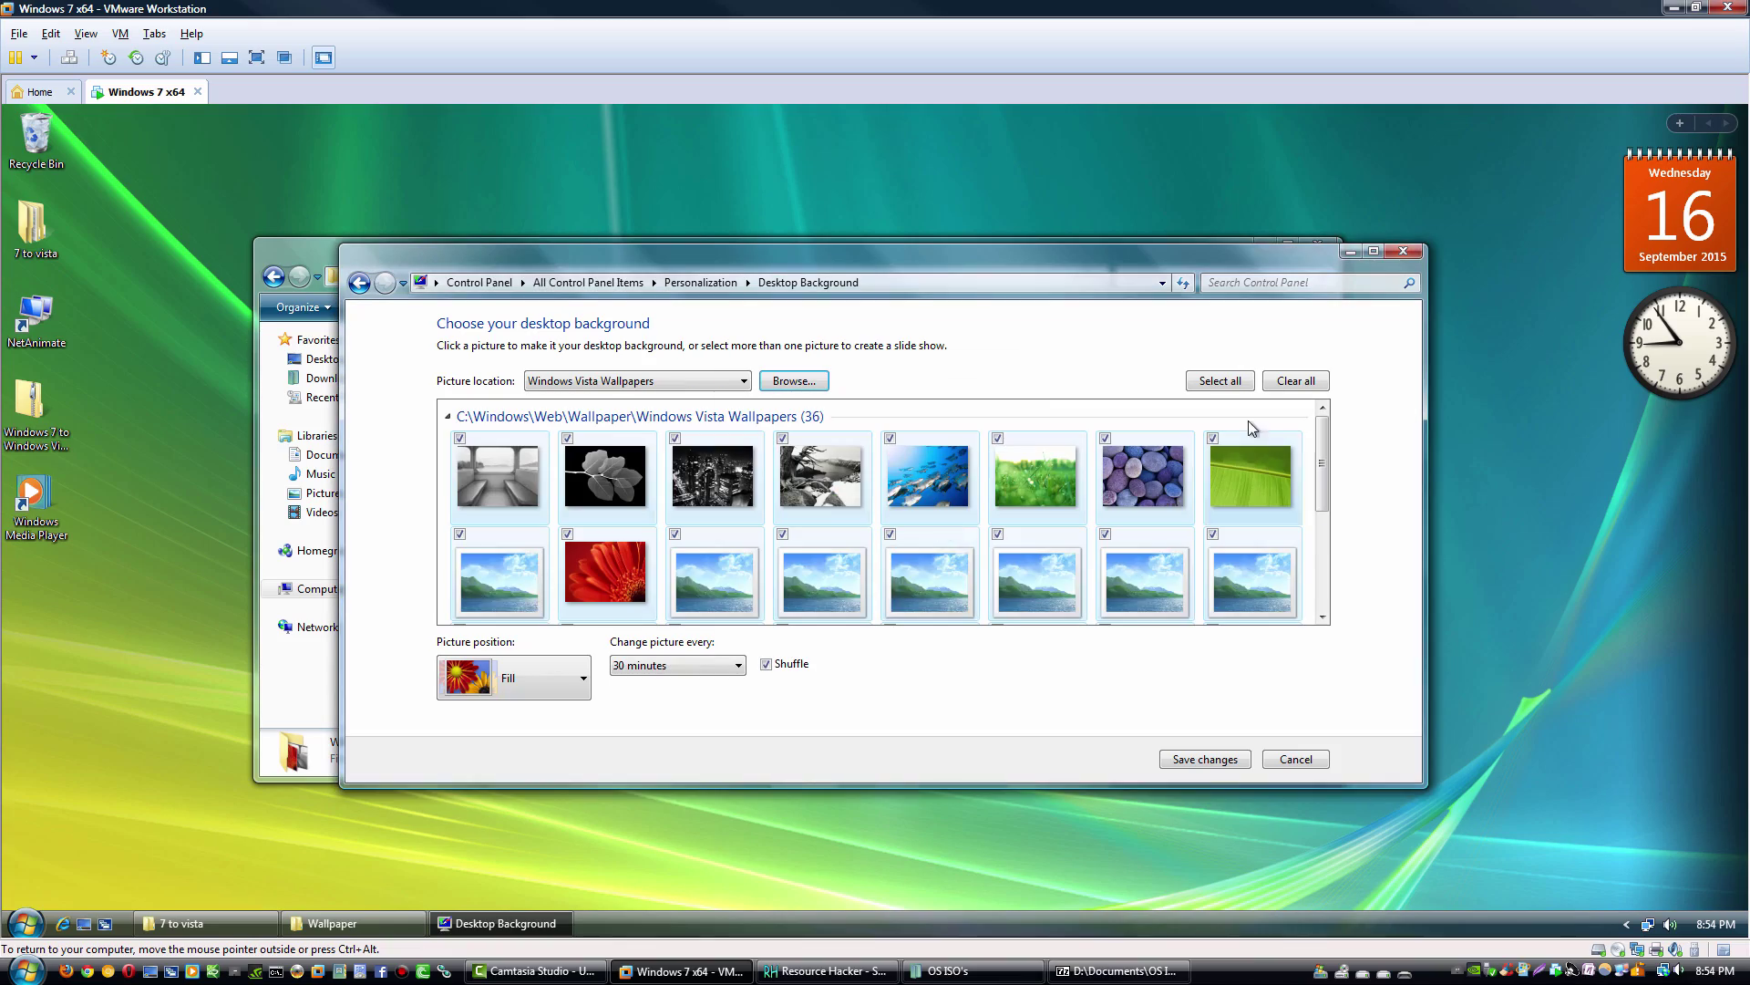
Step: Change the picture position, choose the green-and-blue aurora wallpaper near the end of the list, and save the background
left_click(538, 678)
left_click(545, 800)
left_click_drag(1322, 474, 1305, 623)
left_click(1205, 759)
left_click(1403, 251)
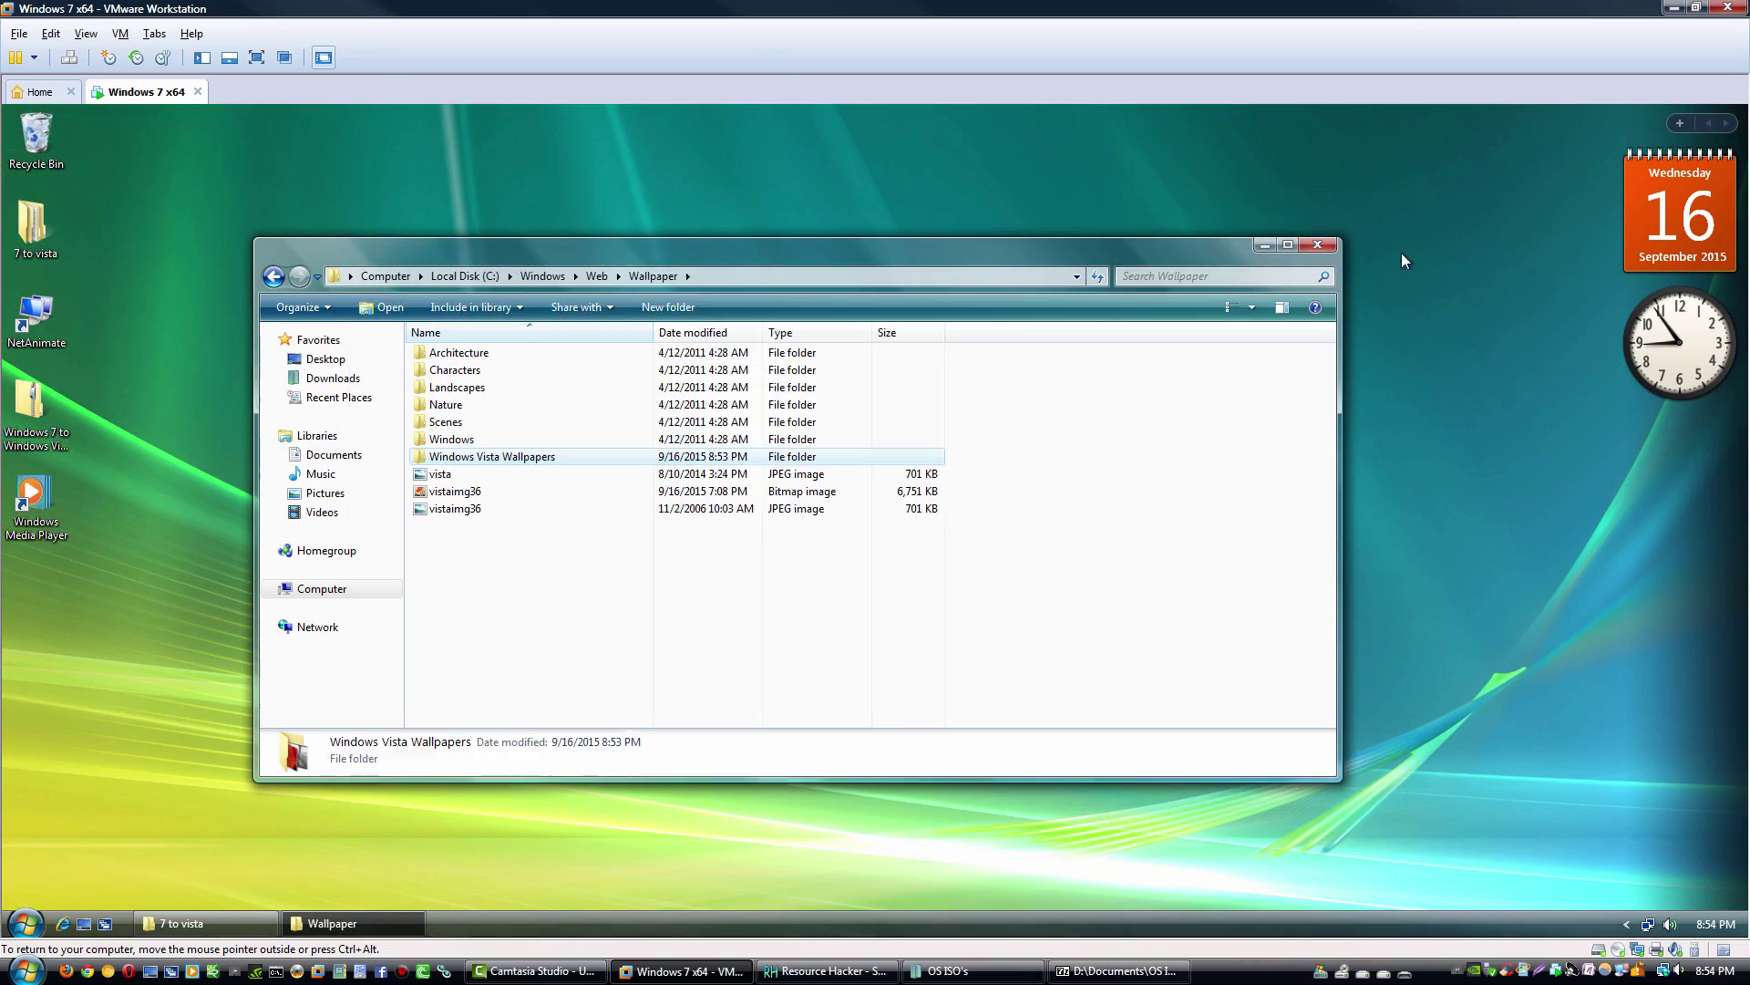
Step: Close the Wallpaper folder and start the Live 2008 (Restore Vista Photo Gallery) installer from the 7 to vista folder
left_click(1075, 456)
left_click(273, 277)
left_click(273, 276)
left_click(1316, 244)
double_click(41, 234)
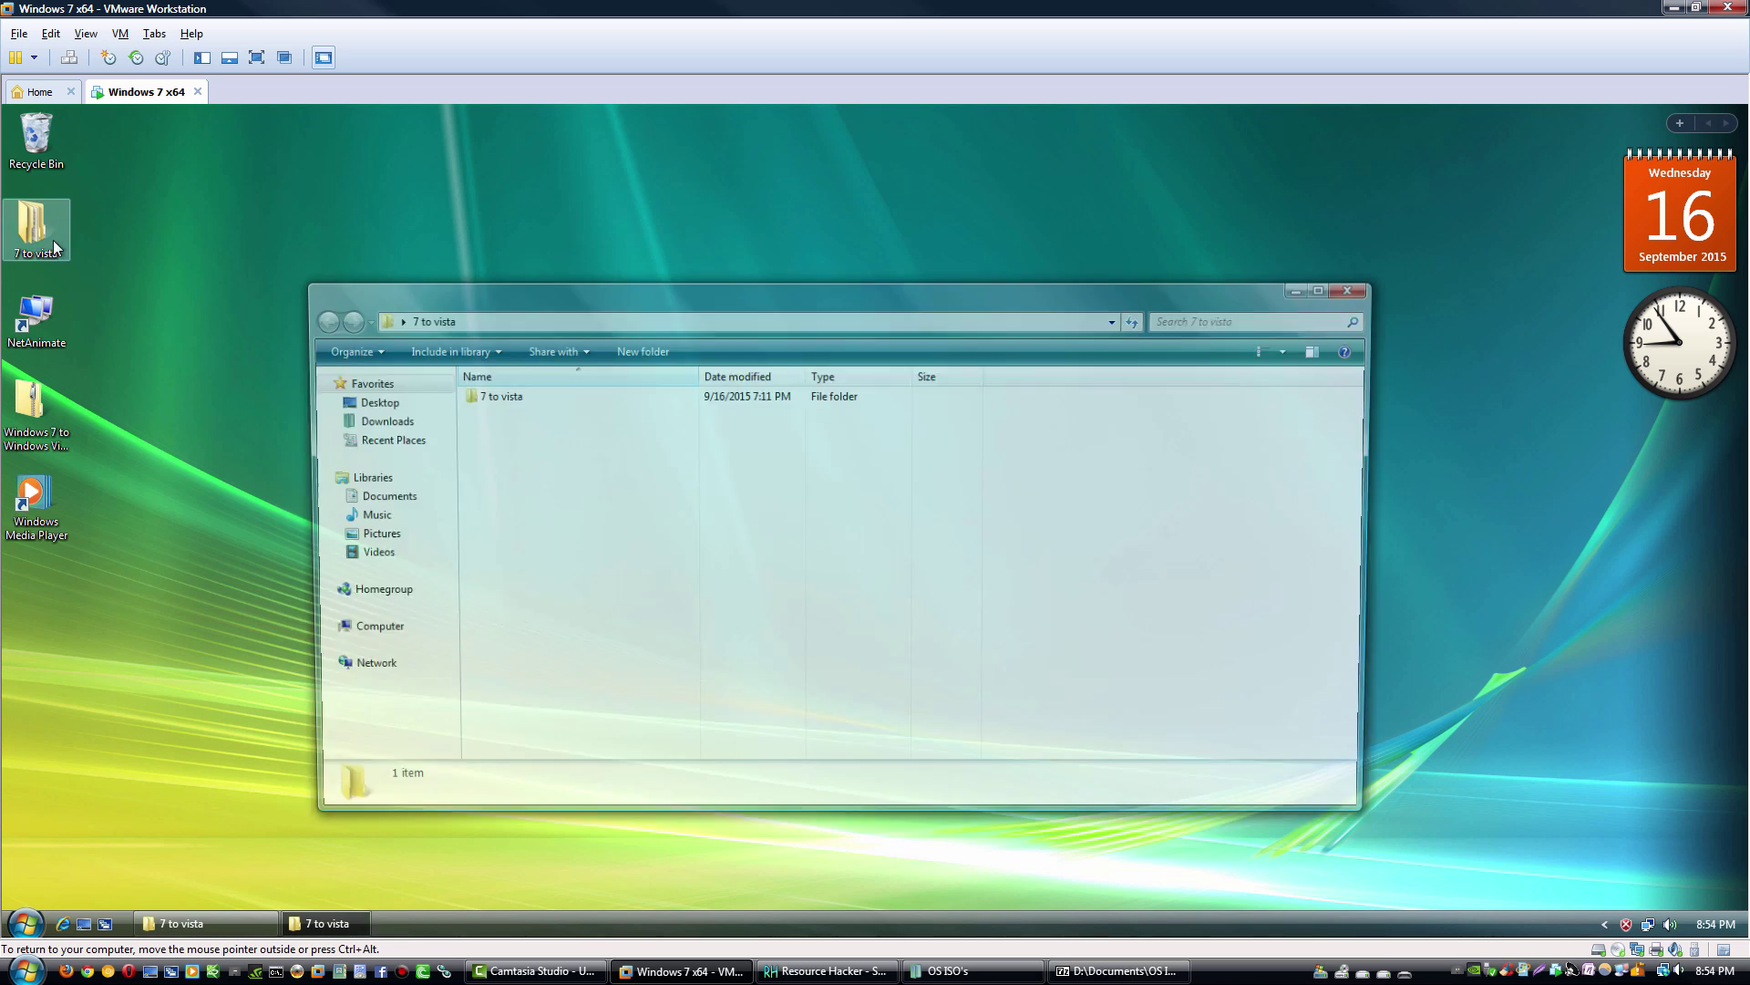
double_click(506, 395)
scroll(534, 547, "down", 2)
left_click(511, 740)
double_click(547, 758)
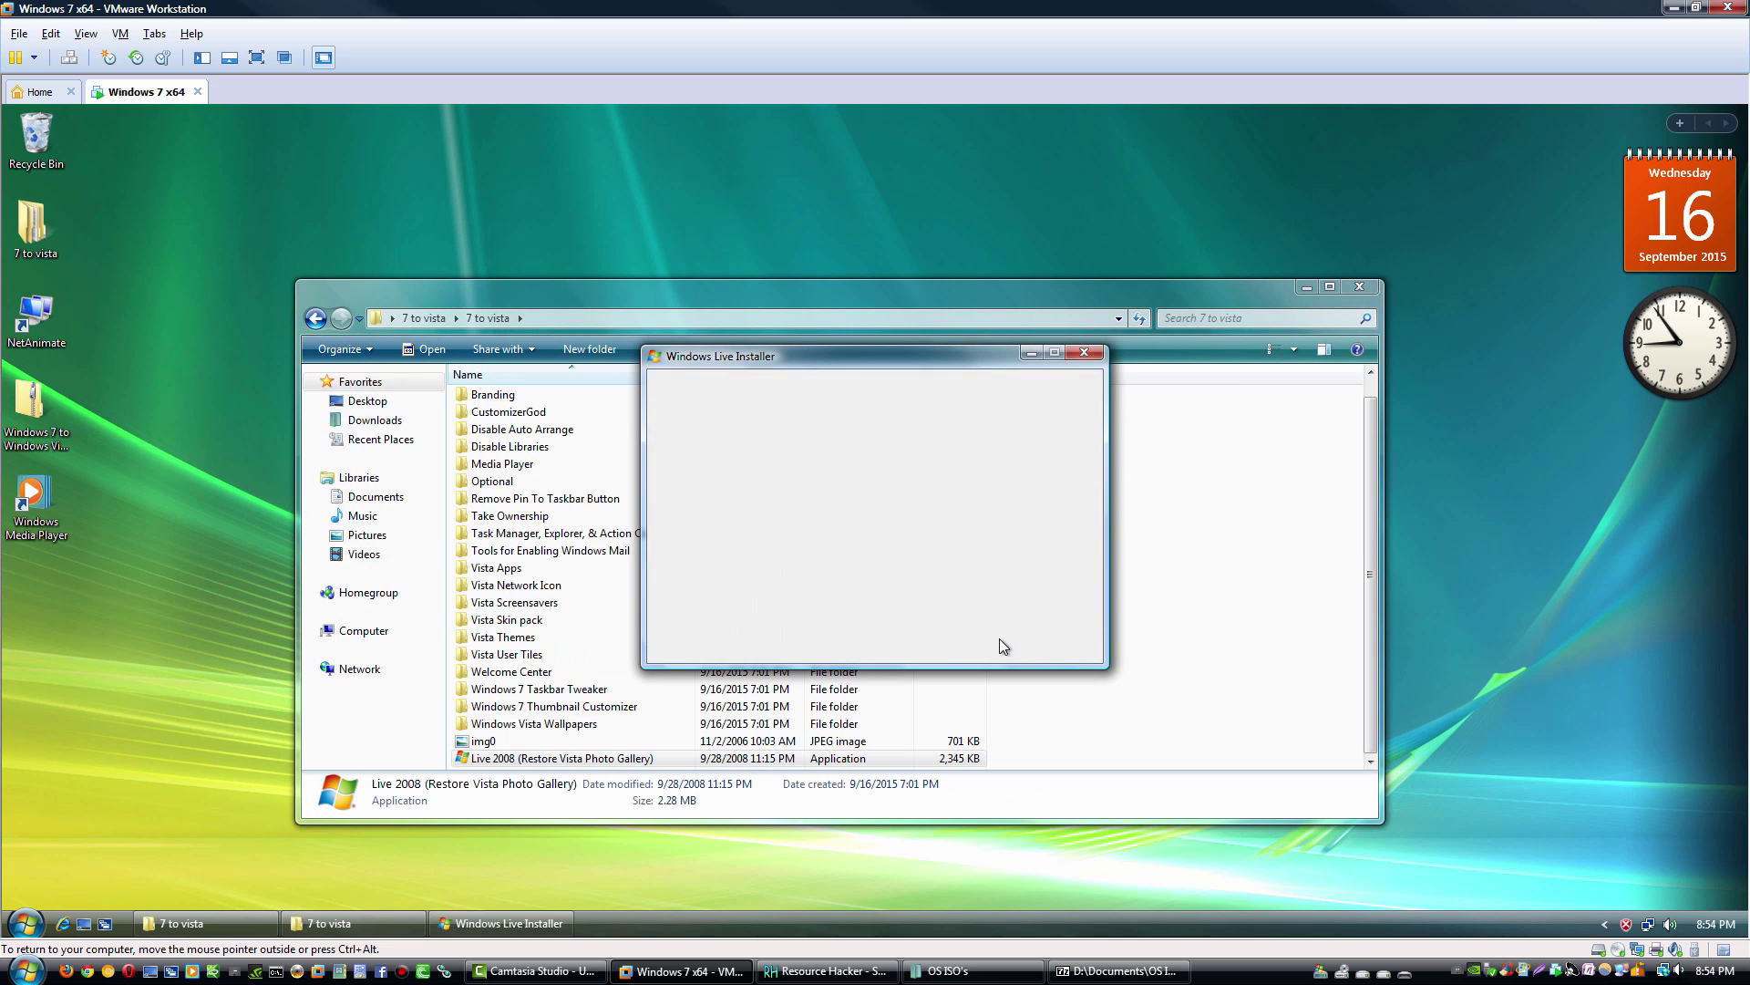
left_click(1359, 287)
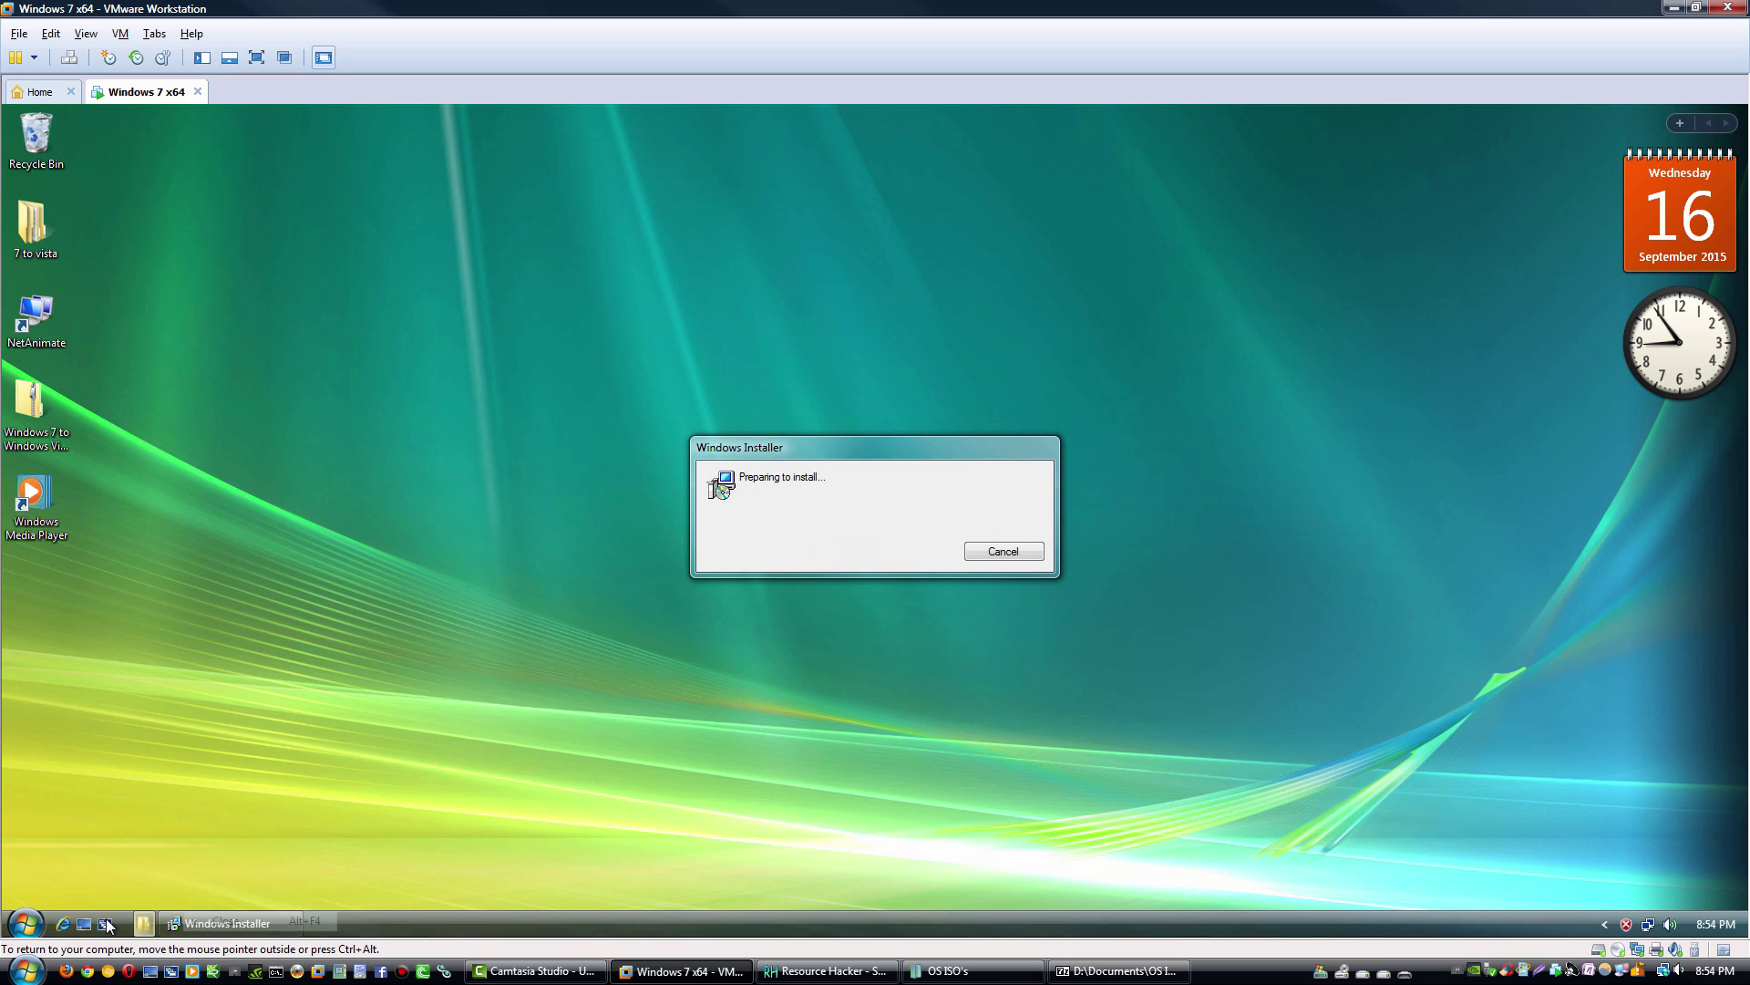
Step: Toggle a visual effect in the Performance settings of the advanced system properties, accept it, and close the System window
left_click(26, 924)
right_click(275, 709)
left_click(375, 872)
left_click(425, 423)
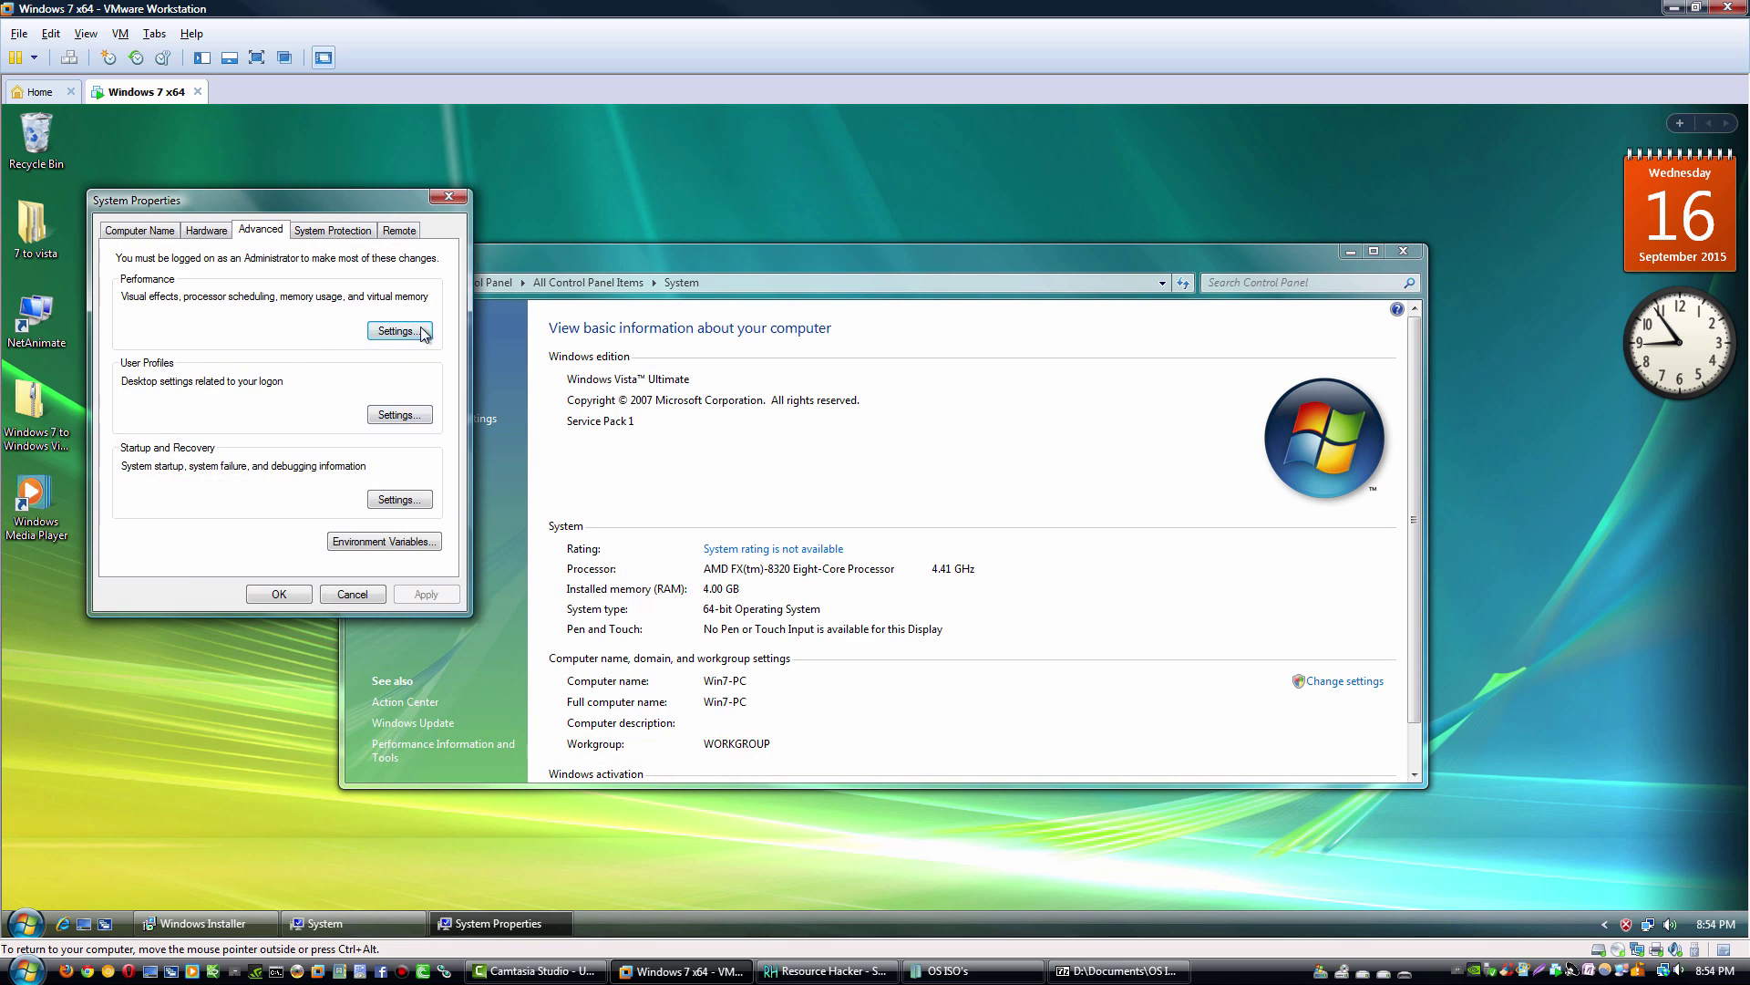
left_click(420, 335)
left_click(183, 451)
left_click(265, 721)
left_click(274, 594)
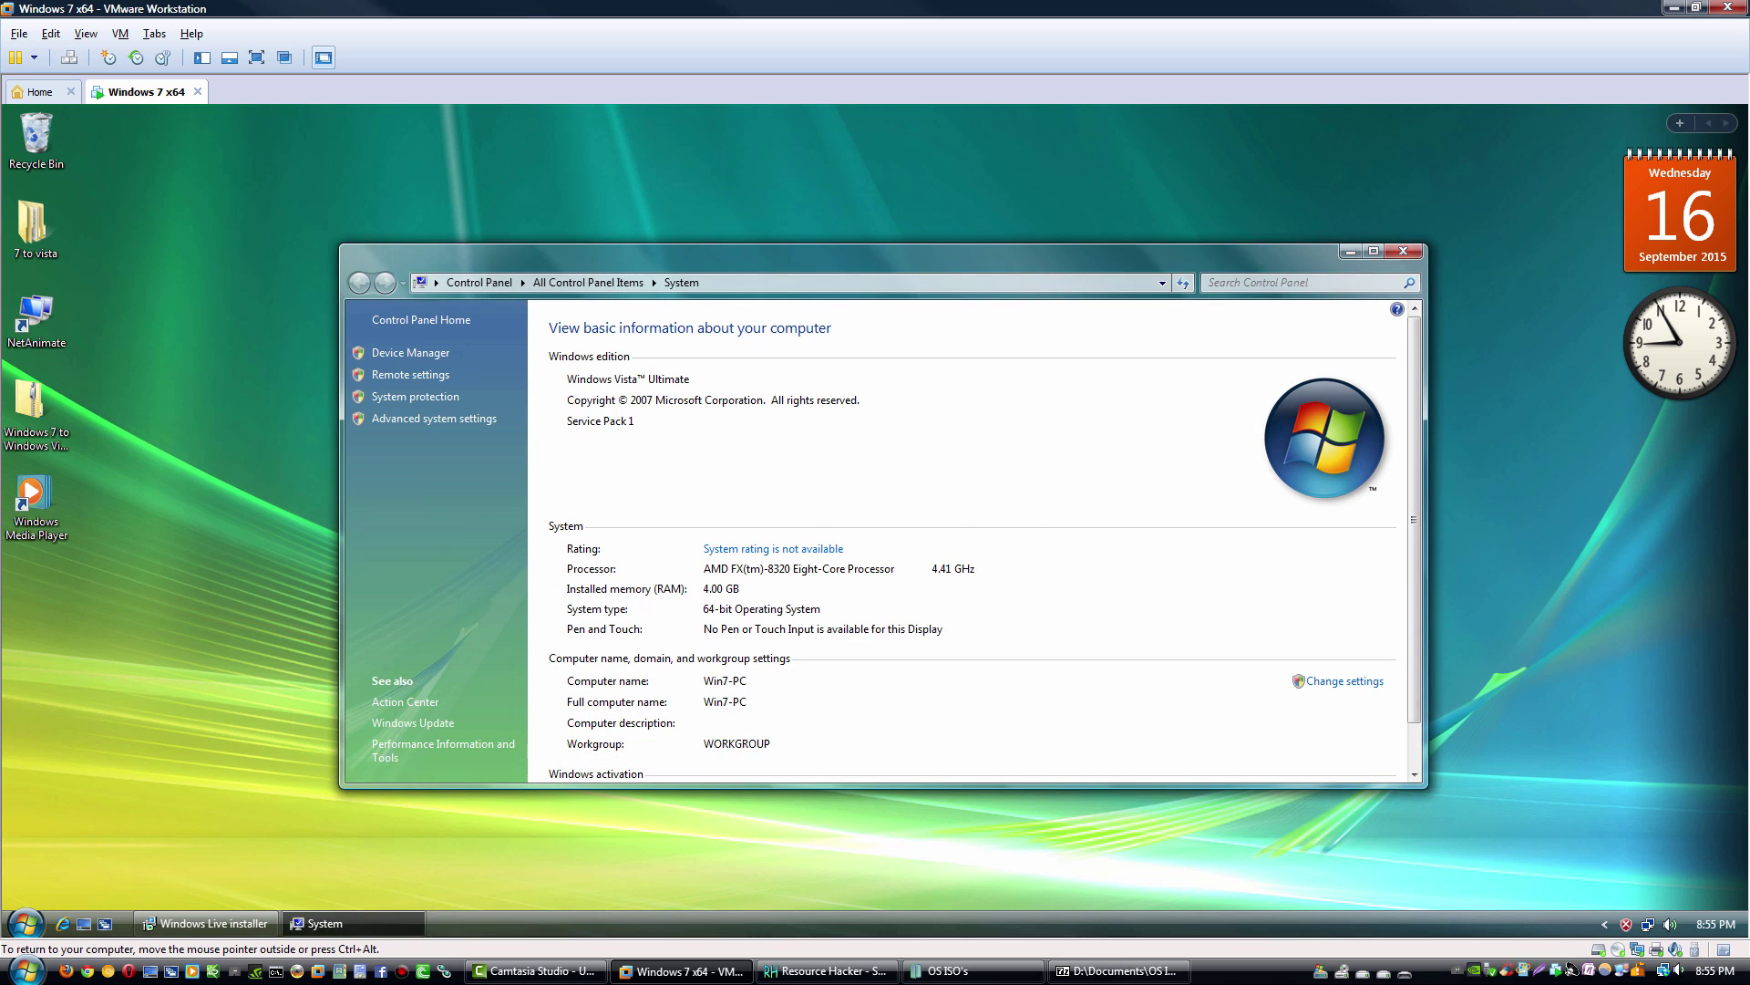
key("alt+F4")
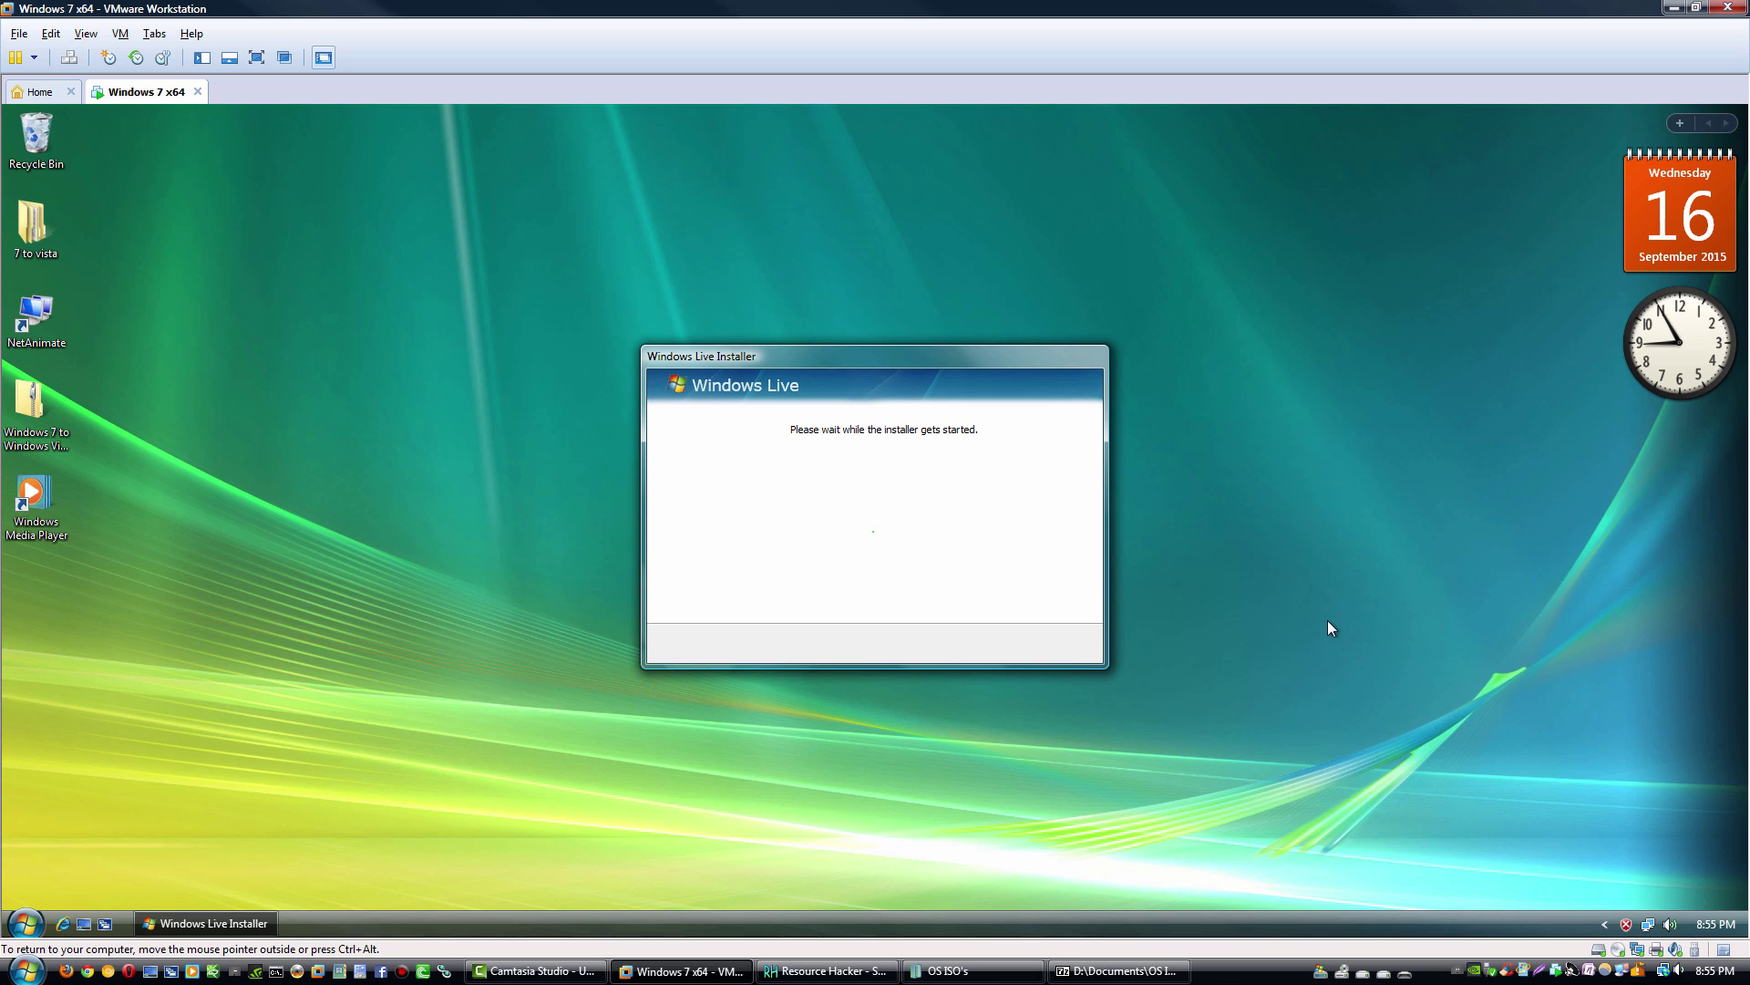
Step: Edit the tray_icons_padding value in 7+ Taskbar Tweaker's advanced options and accept the change
left_click(1605, 924)
right_click(1589, 835)
left_click(1629, 772)
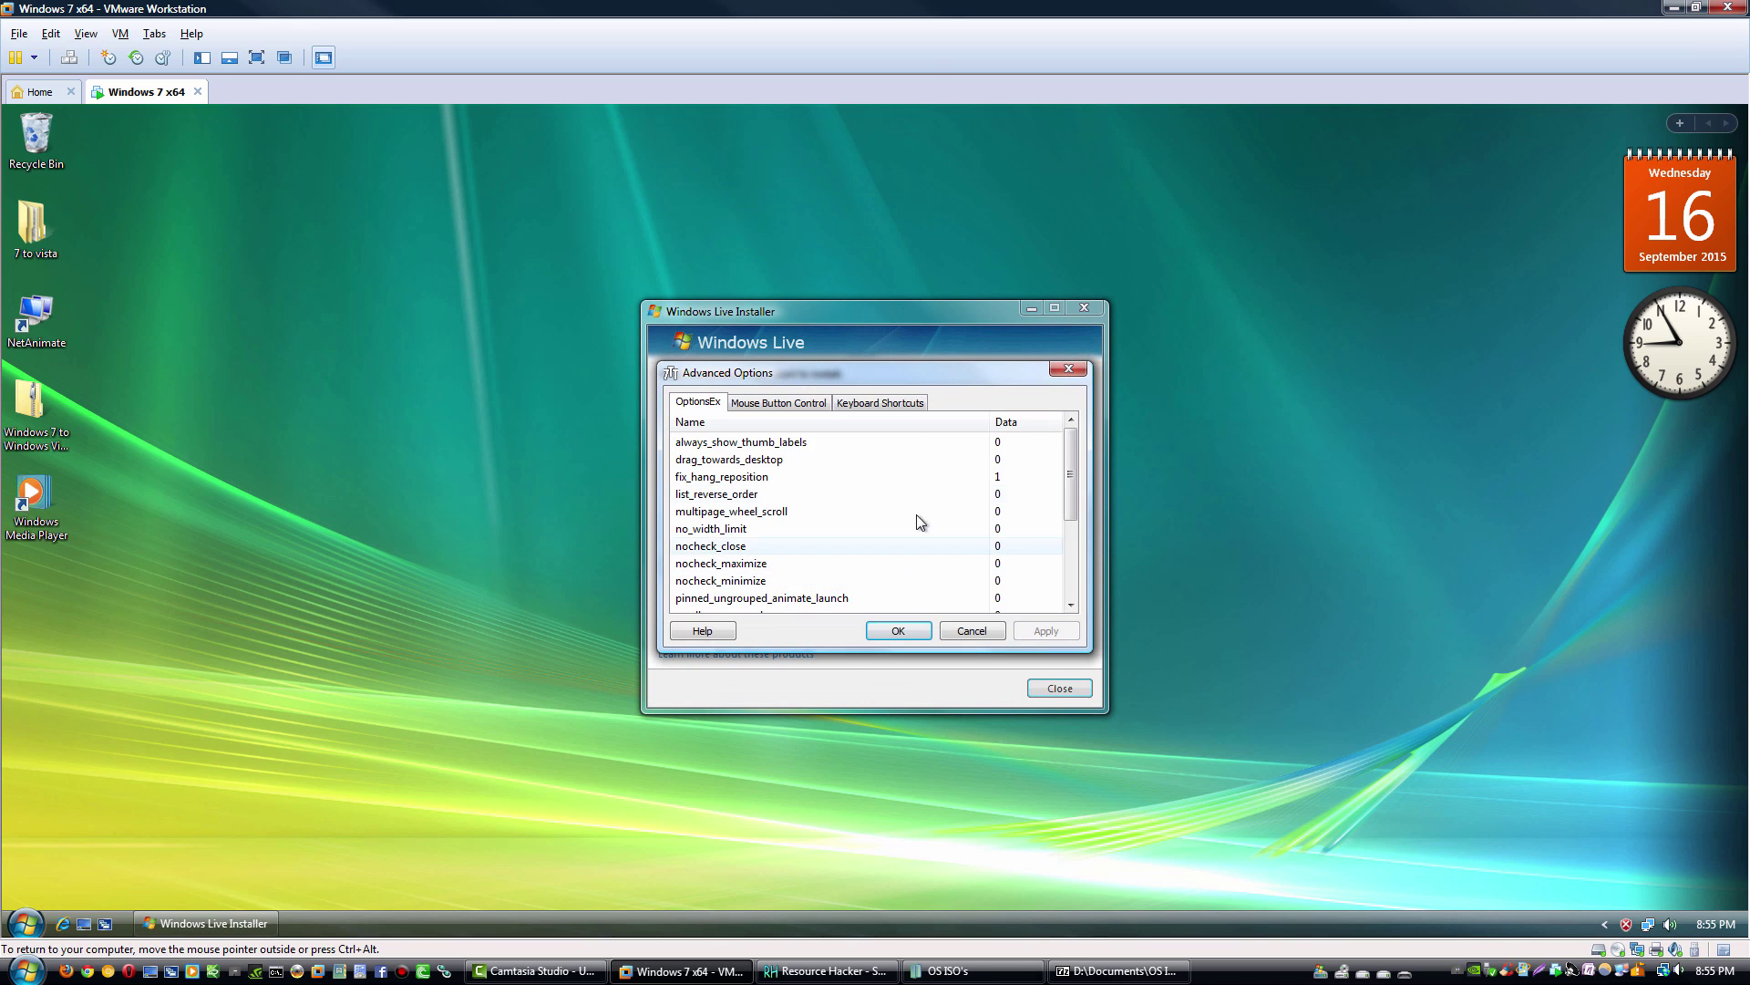
scroll(919, 521, "down", 3)
double_click(1013, 564)
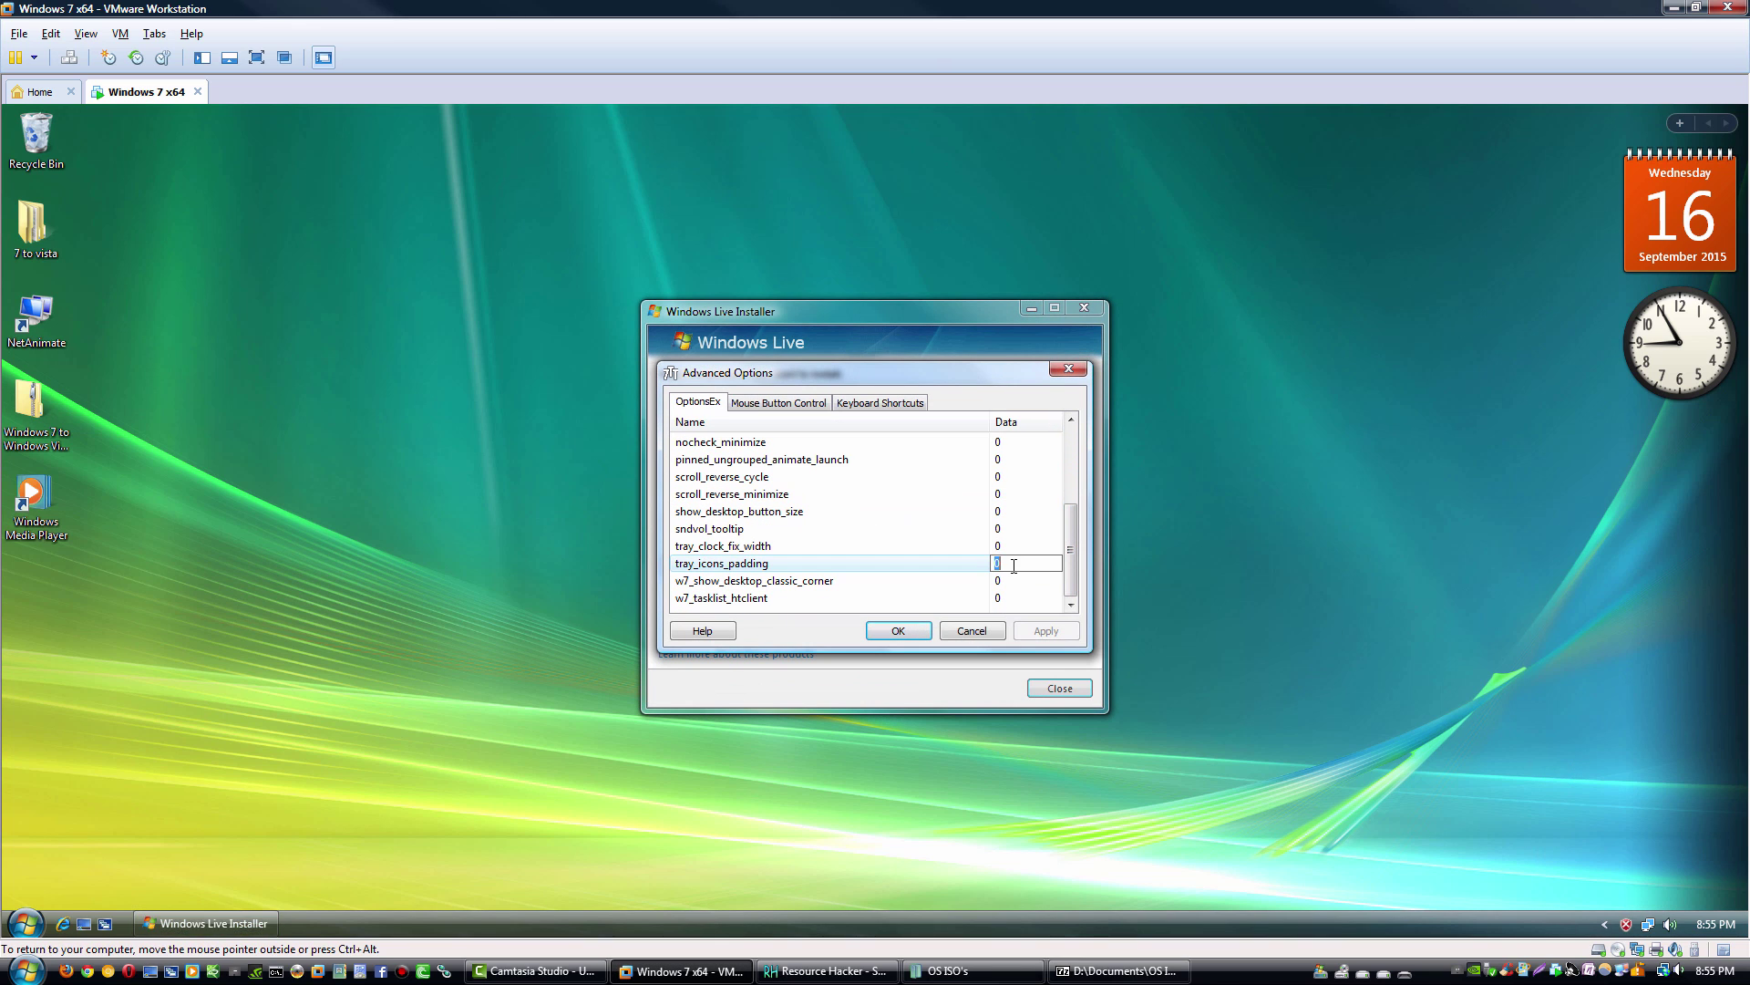
left_click(878, 633)
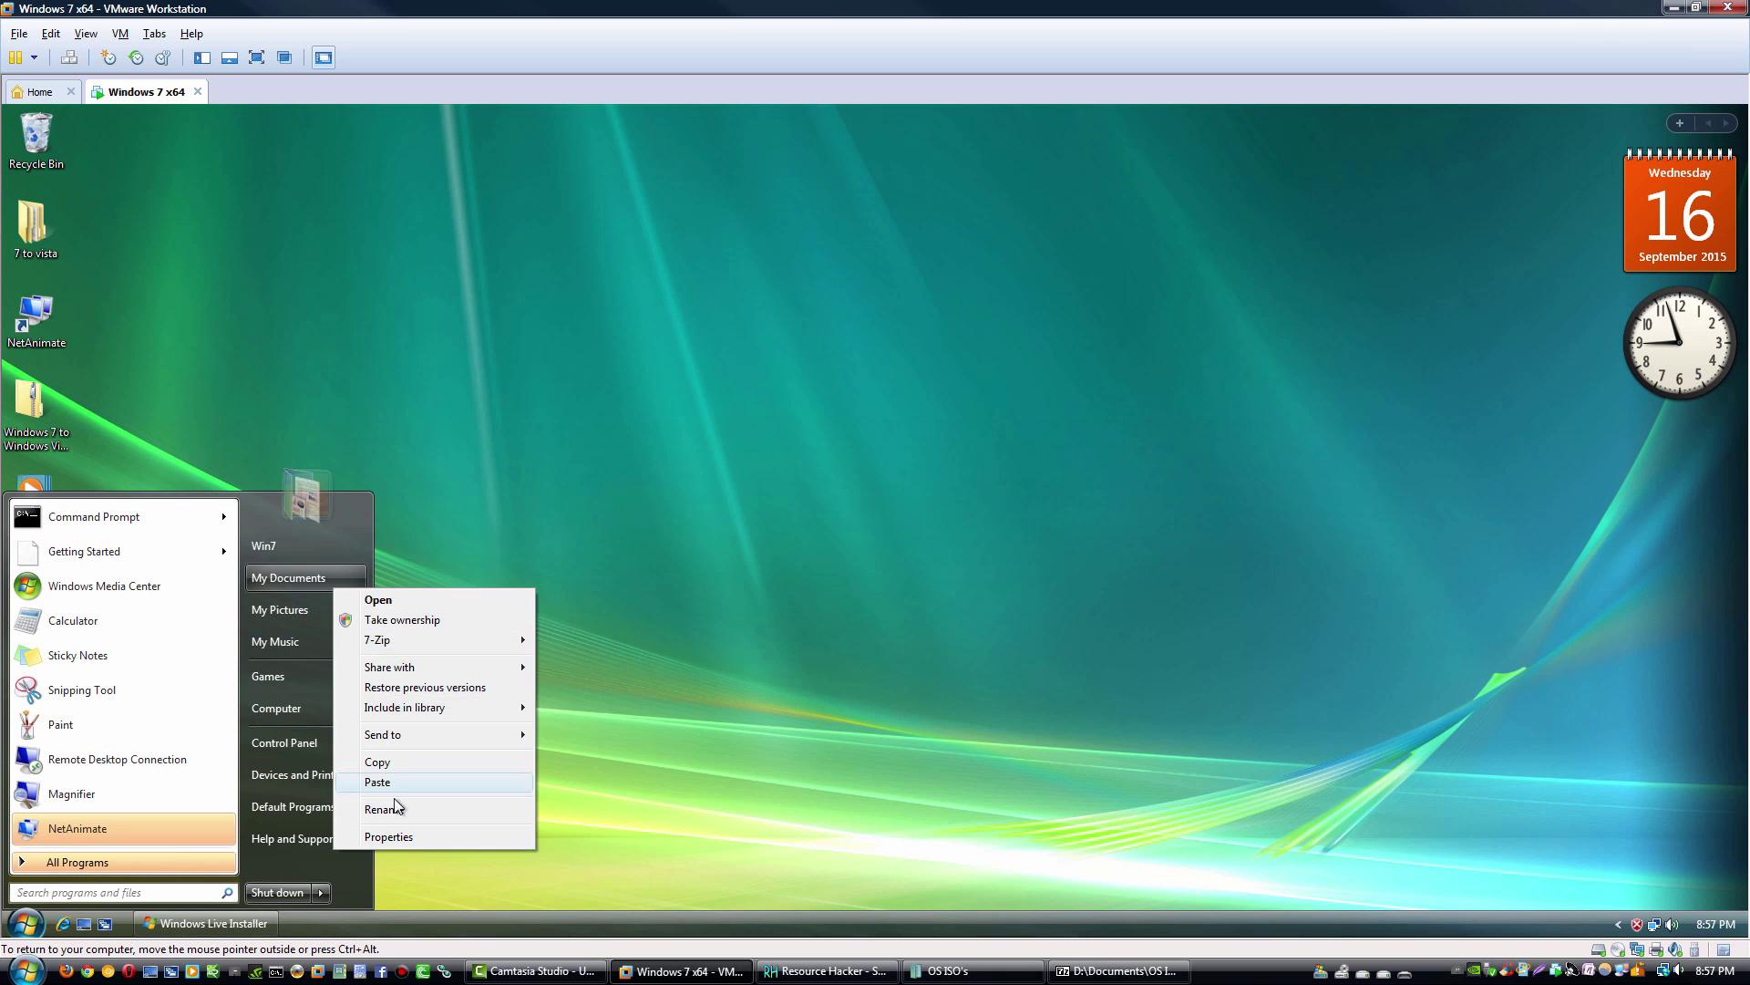
Step: Rename the Start menu entries My Documents and My Pictures as Documents and Pictures
left_click(395, 808)
type("Documents")
key("Return")
right_click(260, 602)
left_click(364, 811)
type("Pic")
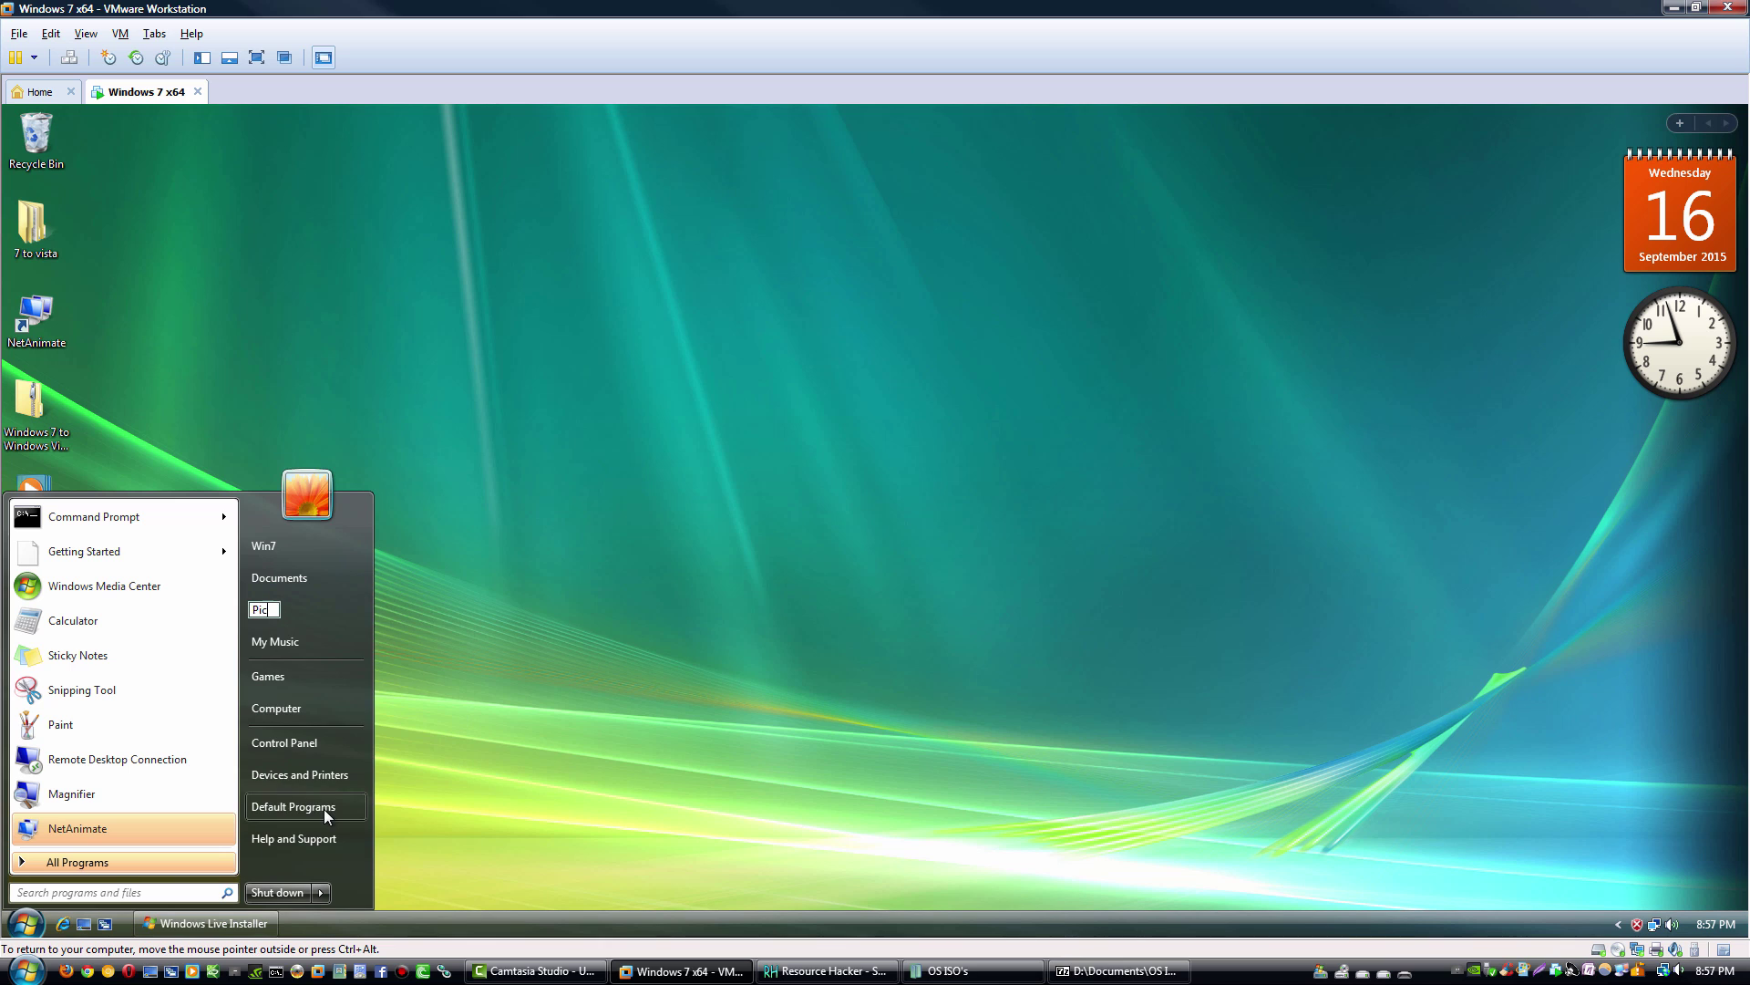
type("tures")
key("Return")
Step: Rename the My Music entry in the Start menu as Music
right_click(284, 650)
left_click(367, 617)
type("Music")
key("Return")
Step: Change the account picture to the golden dog image from the 7 to vista folder, close User Accounts, and check the Start menu
left_click(308, 496)
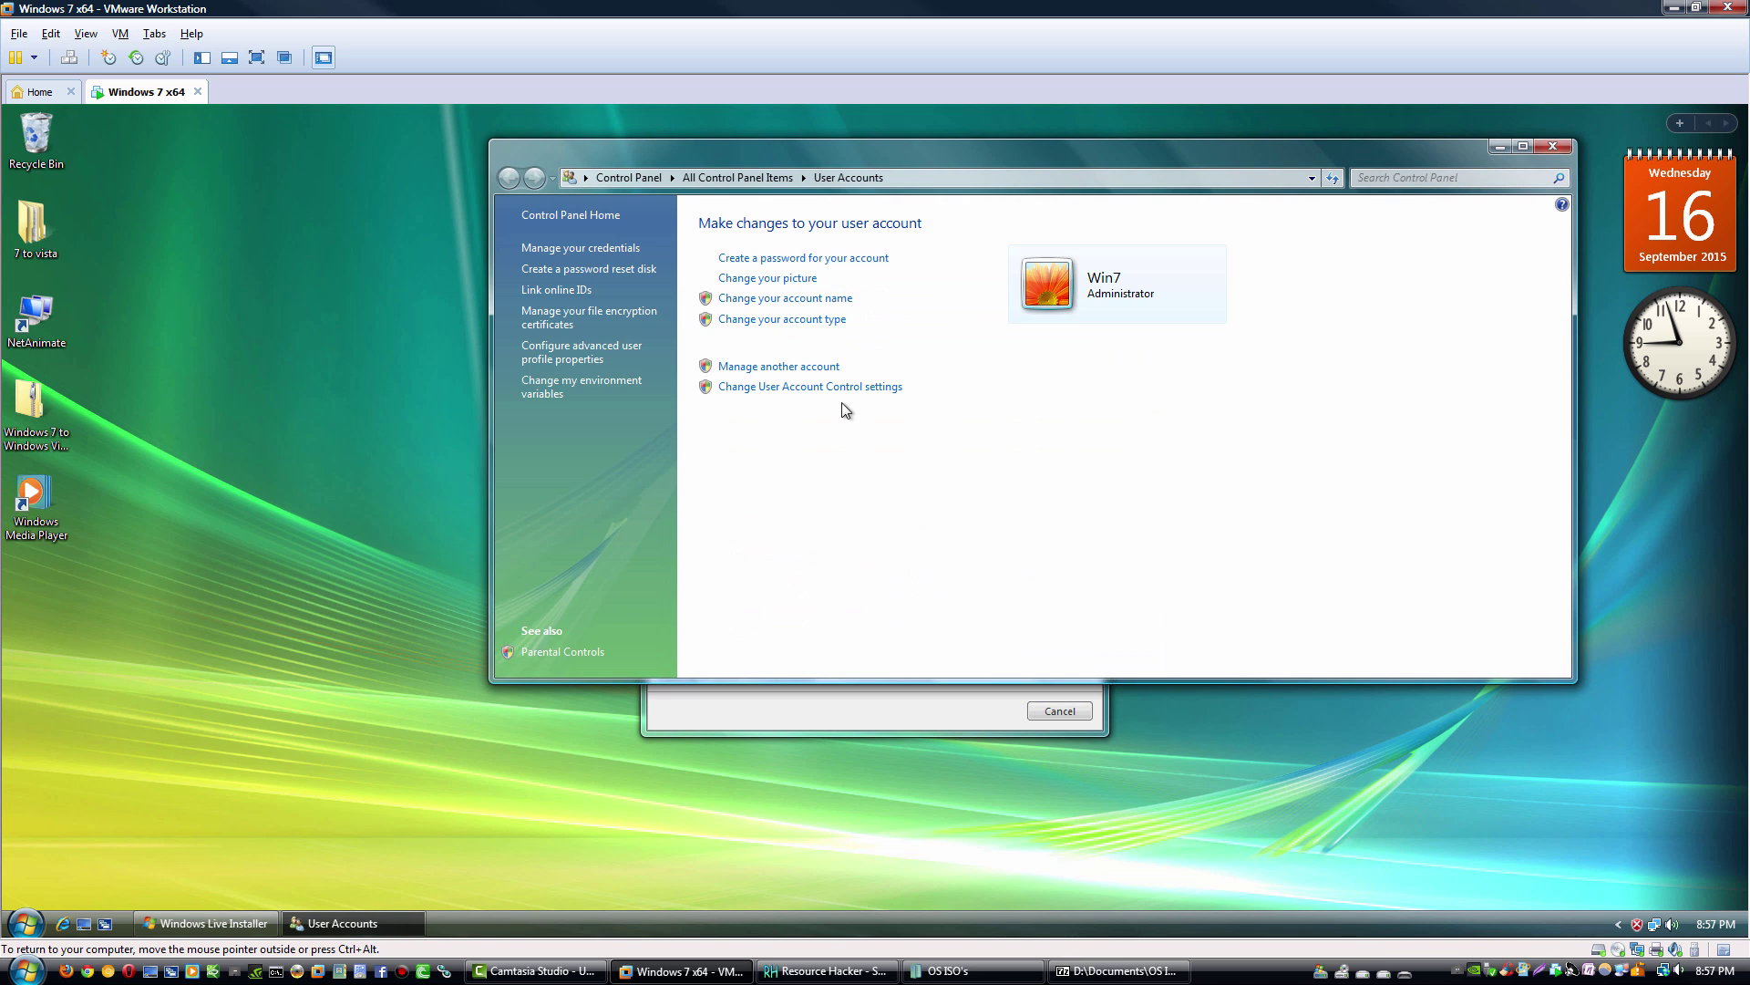
left_click(768, 278)
left_click(702, 595)
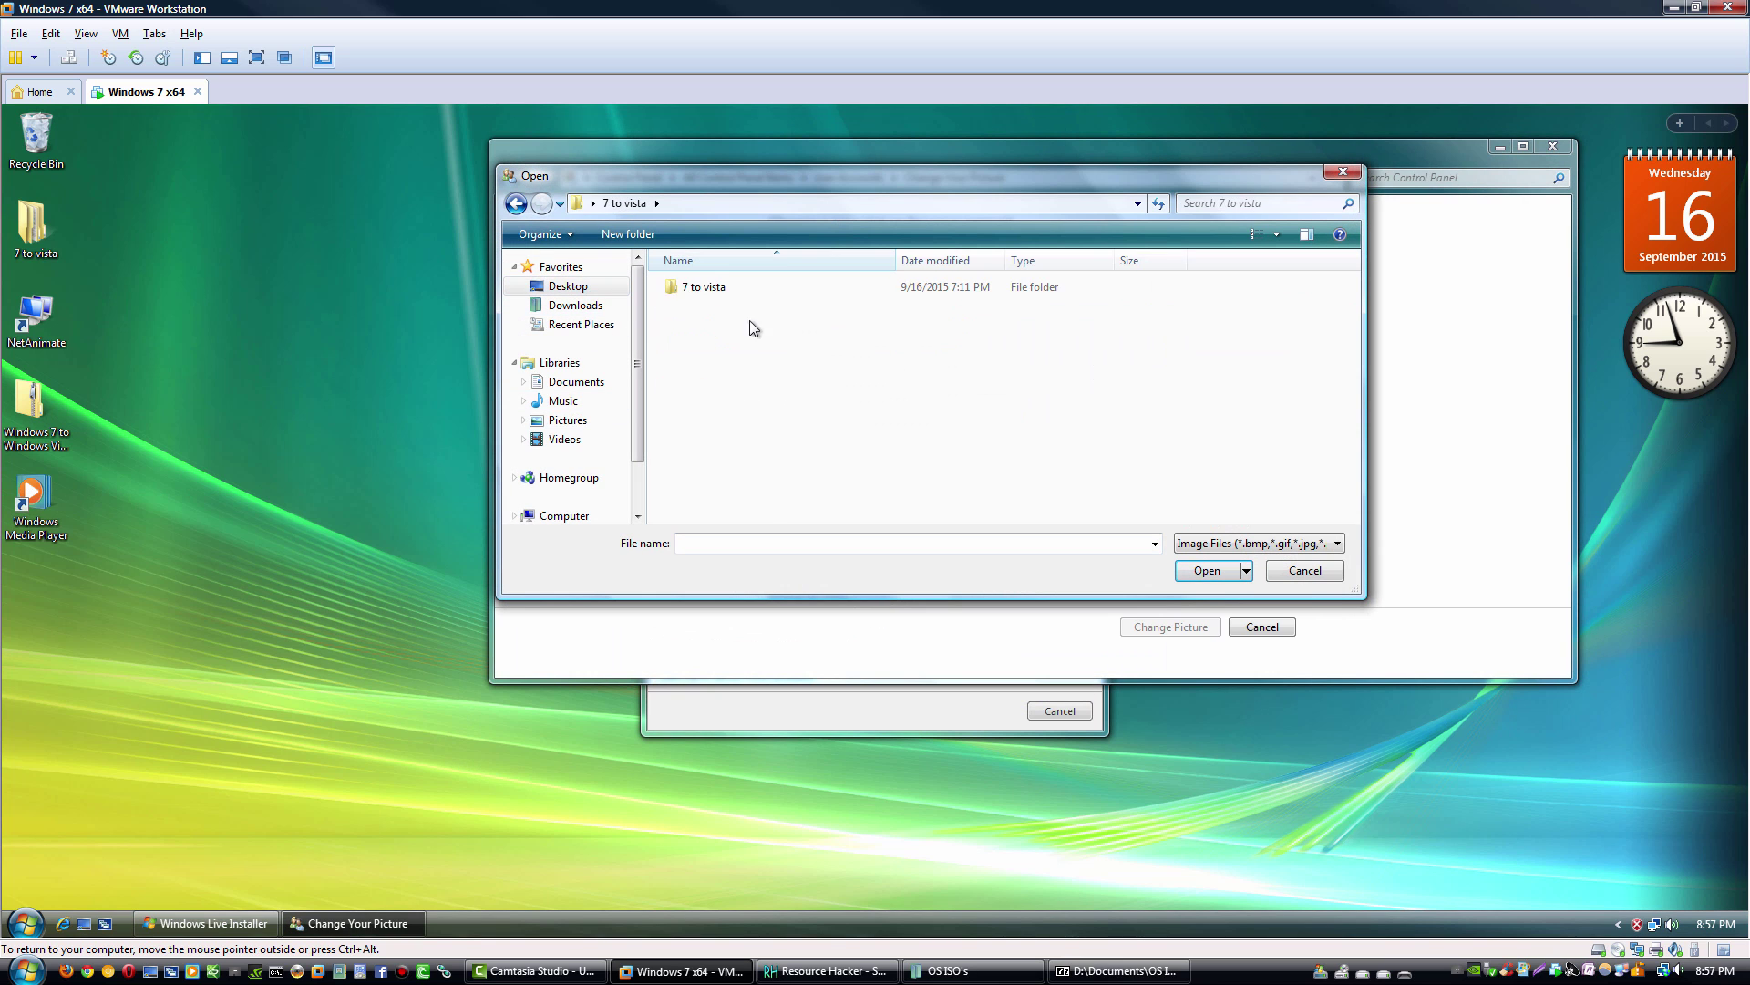
double_click(706, 288)
scroll(747, 500, "down", 6)
double_click(751, 419)
double_click(1304, 303)
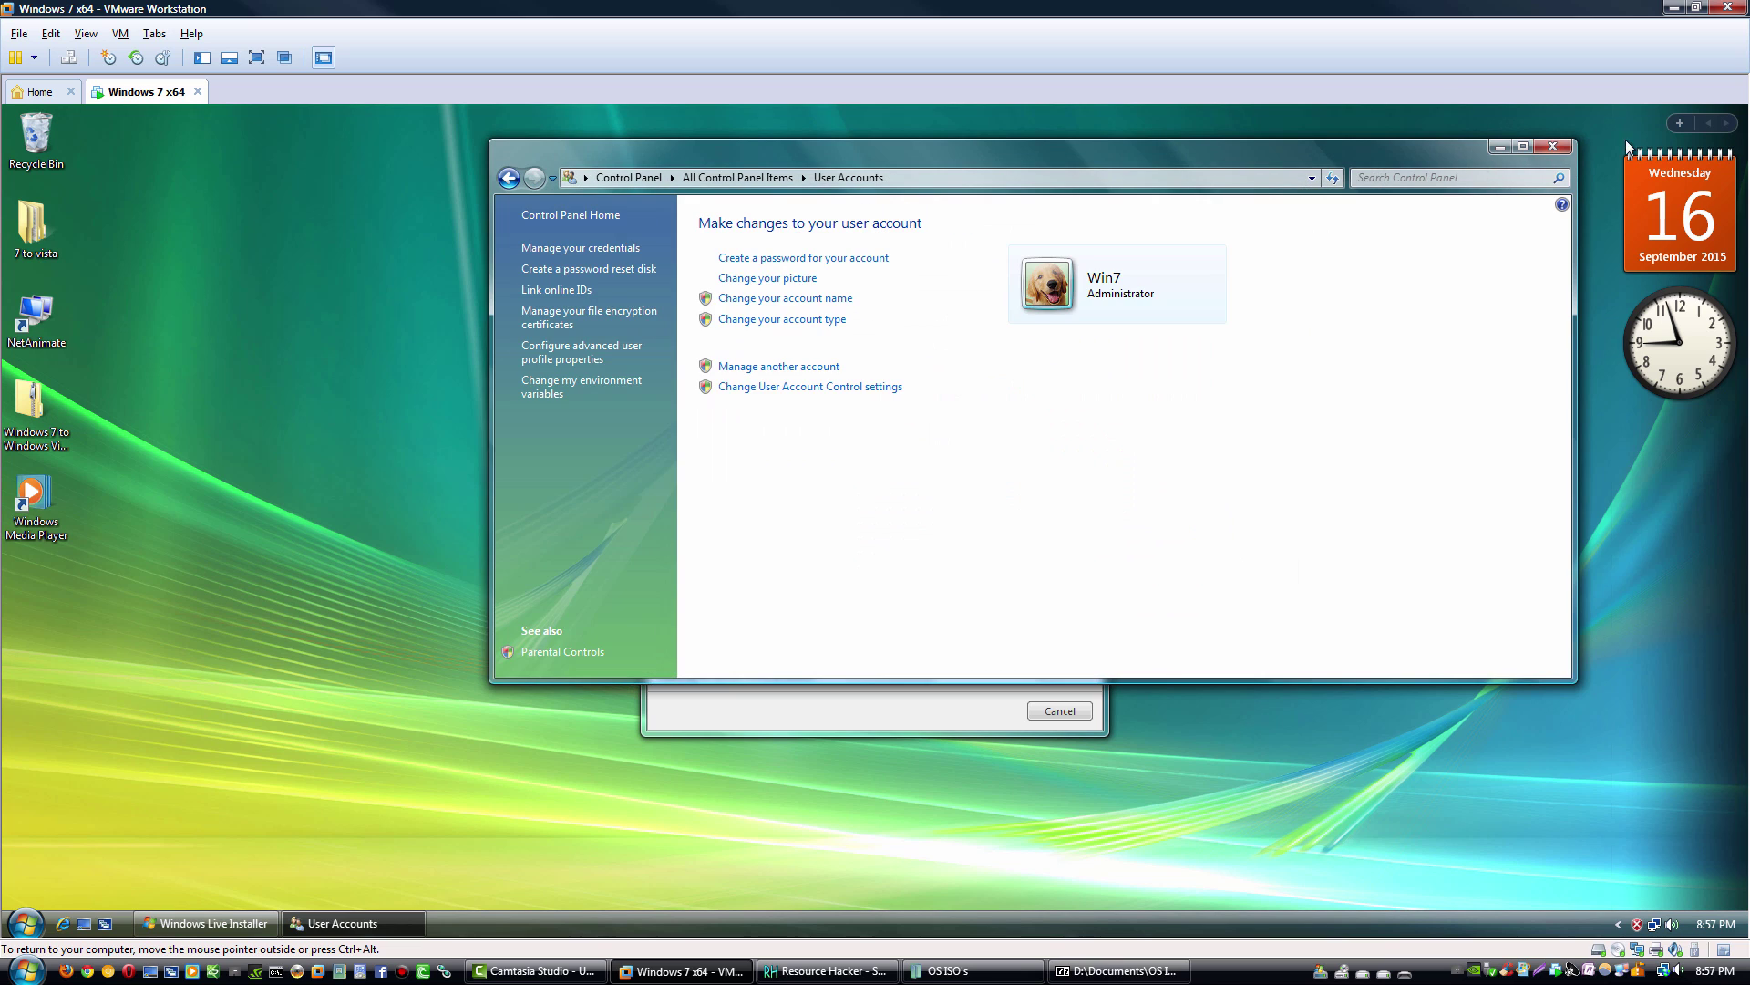
left_click(1552, 146)
left_click(4, 912)
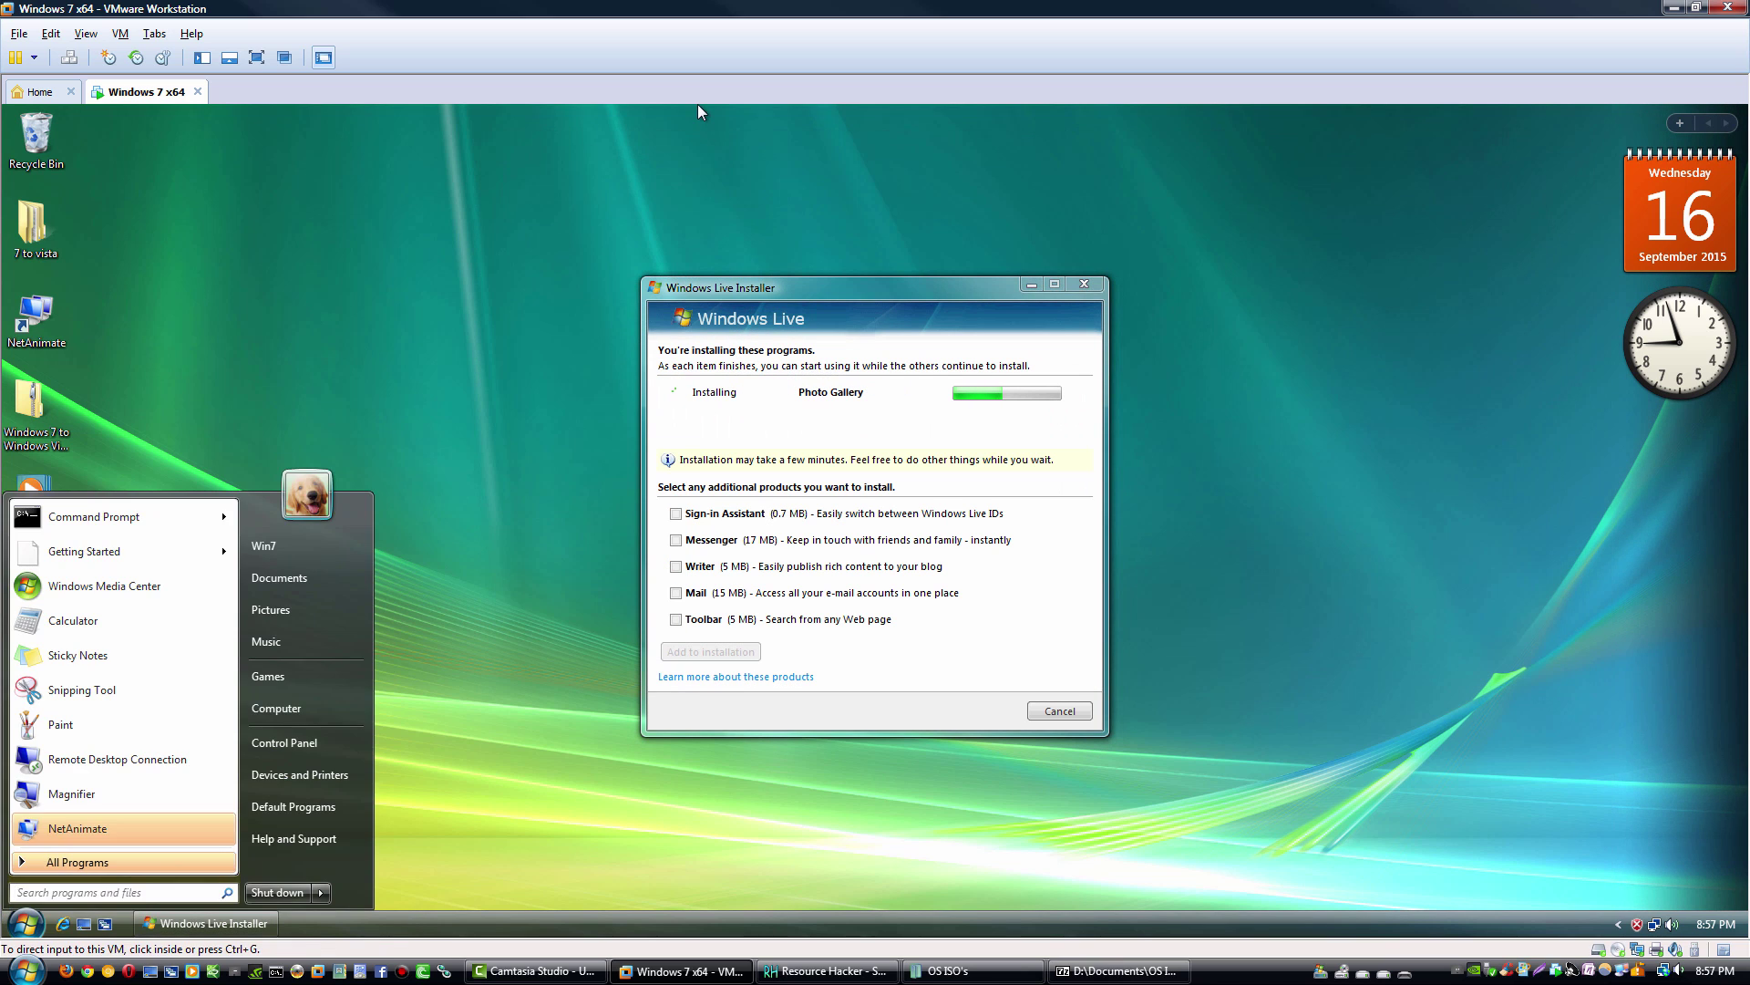
left_click(508, 468)
Step: Open the Calculator to inspect its Vista look, and close both the Windows Live Installer and the Calculator
left_click(28, 921)
left_click(80, 618)
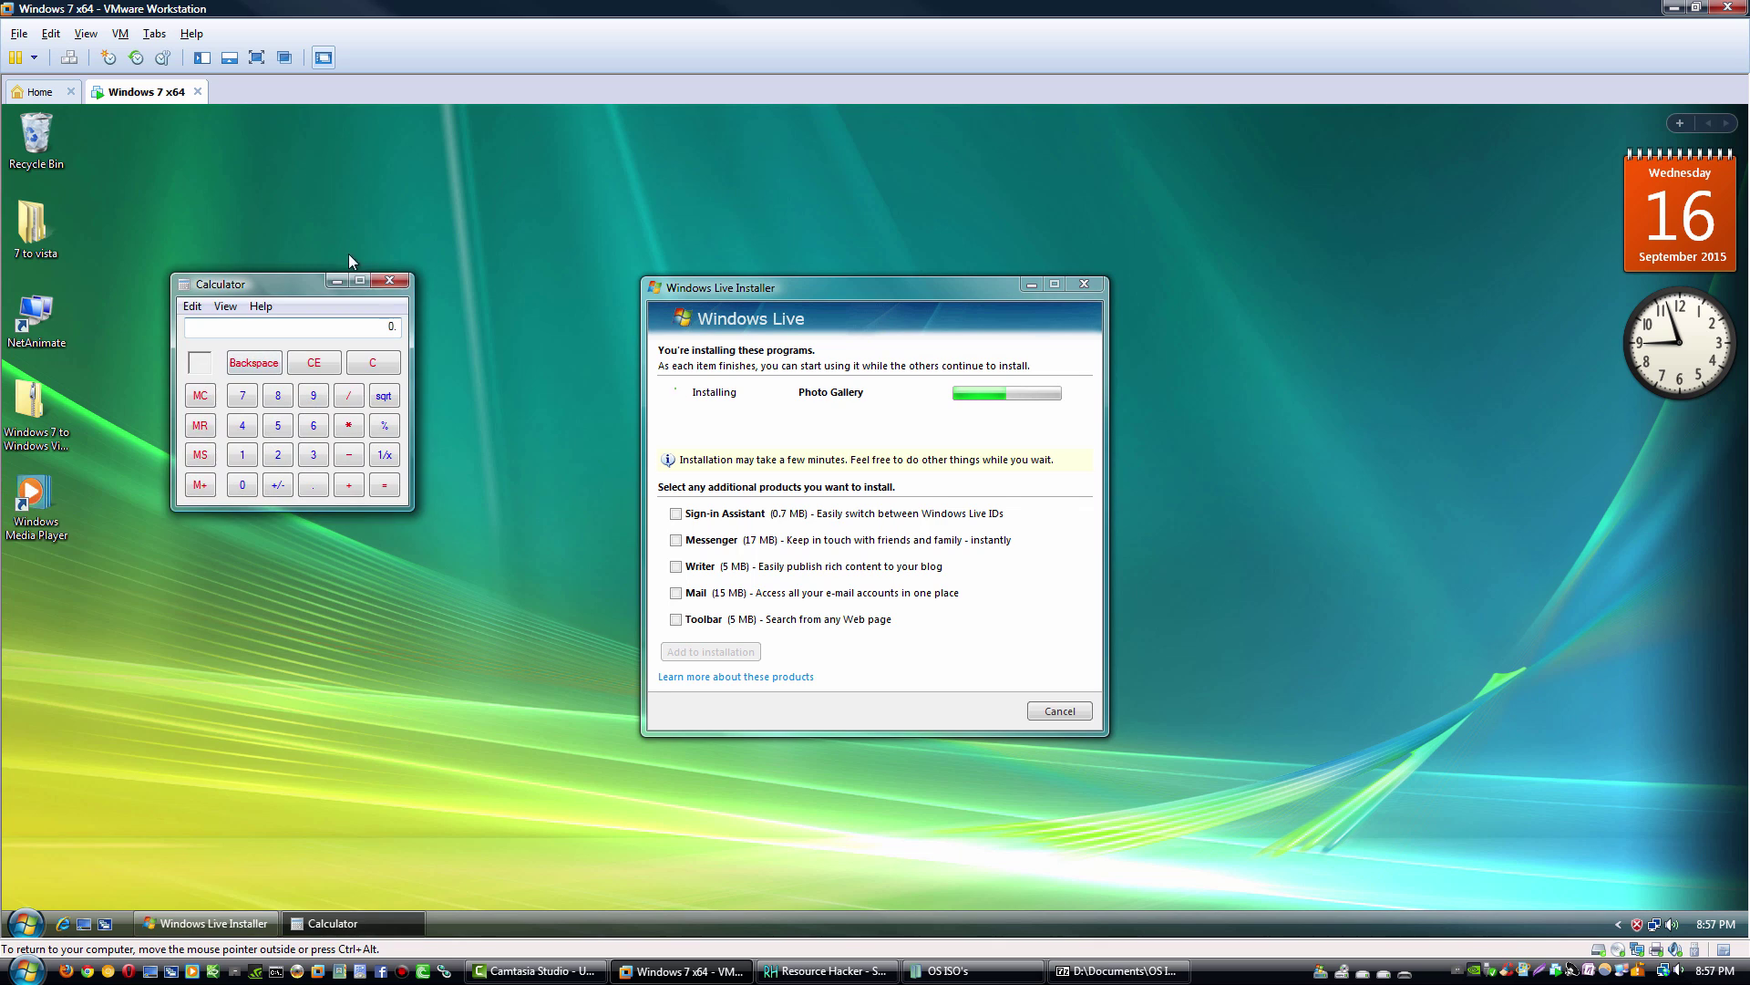
left_click(1066, 701)
left_click(1725, 111)
left_click(396, 284)
Step: Open Windows Live Photo Gallery from the installed programs, view its Pictures folder, and close the gallery
left_click(26, 923)
left_click(68, 862)
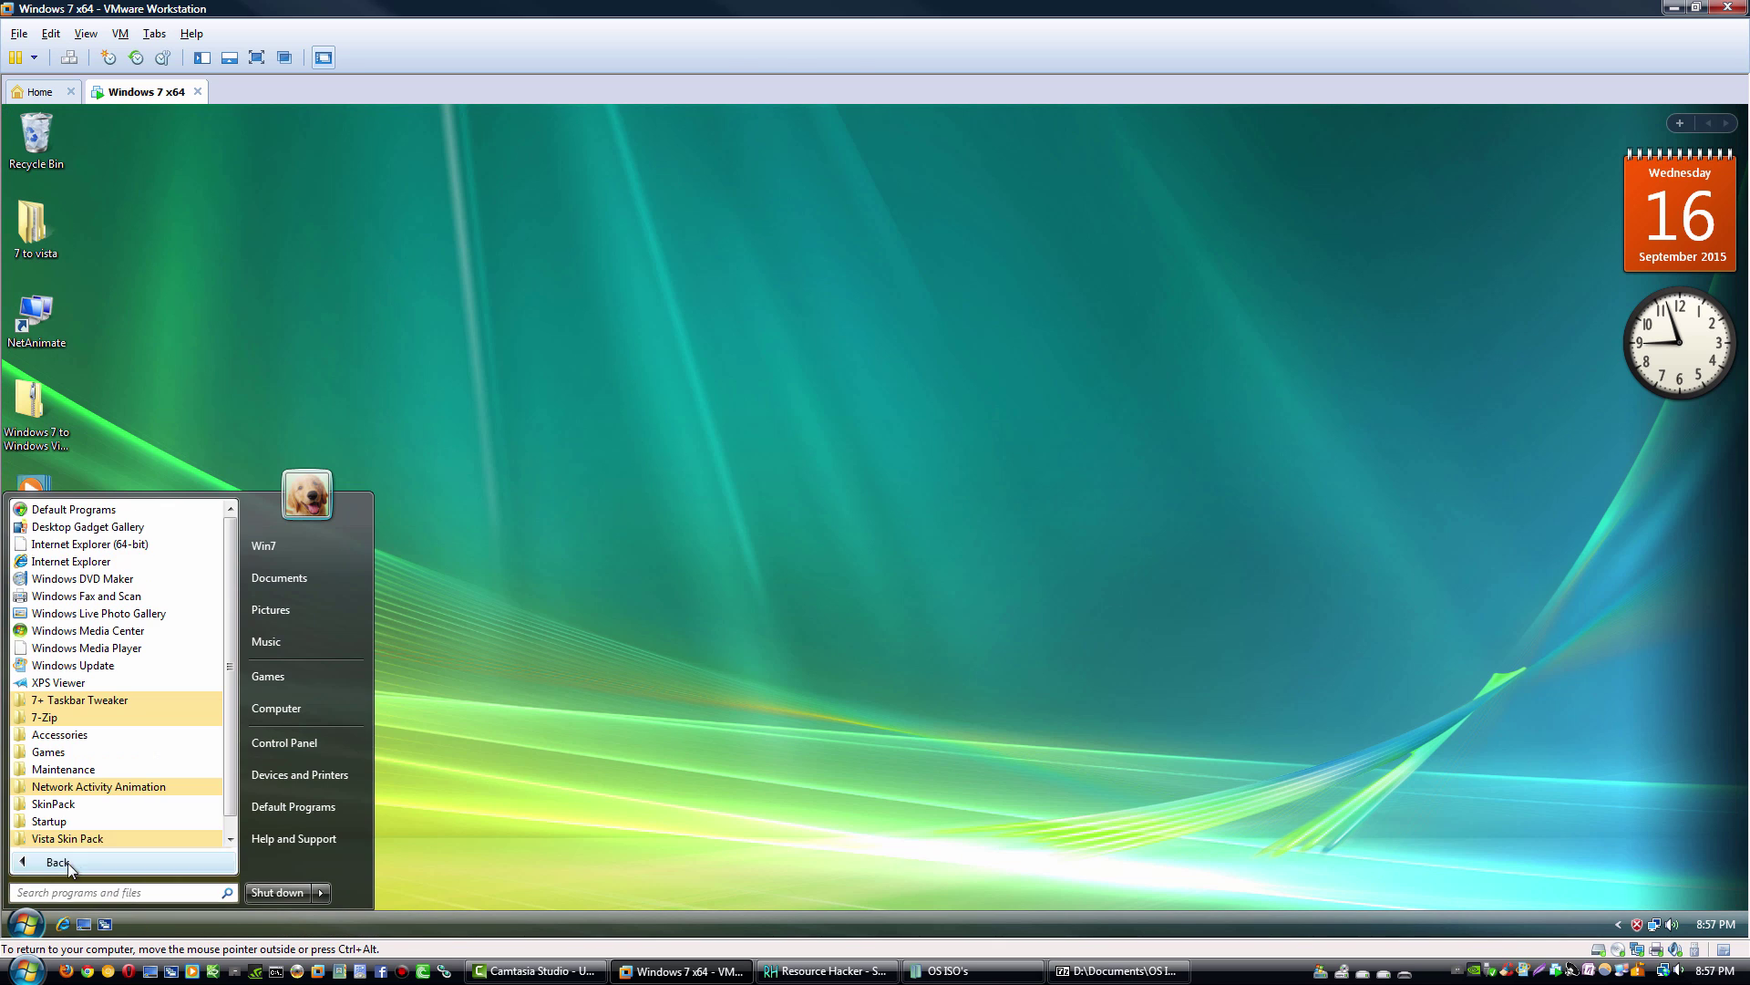
scroll(70, 839, "down", 1)
left_click(70, 836)
left_click(72, 838)
left_click(966, 589)
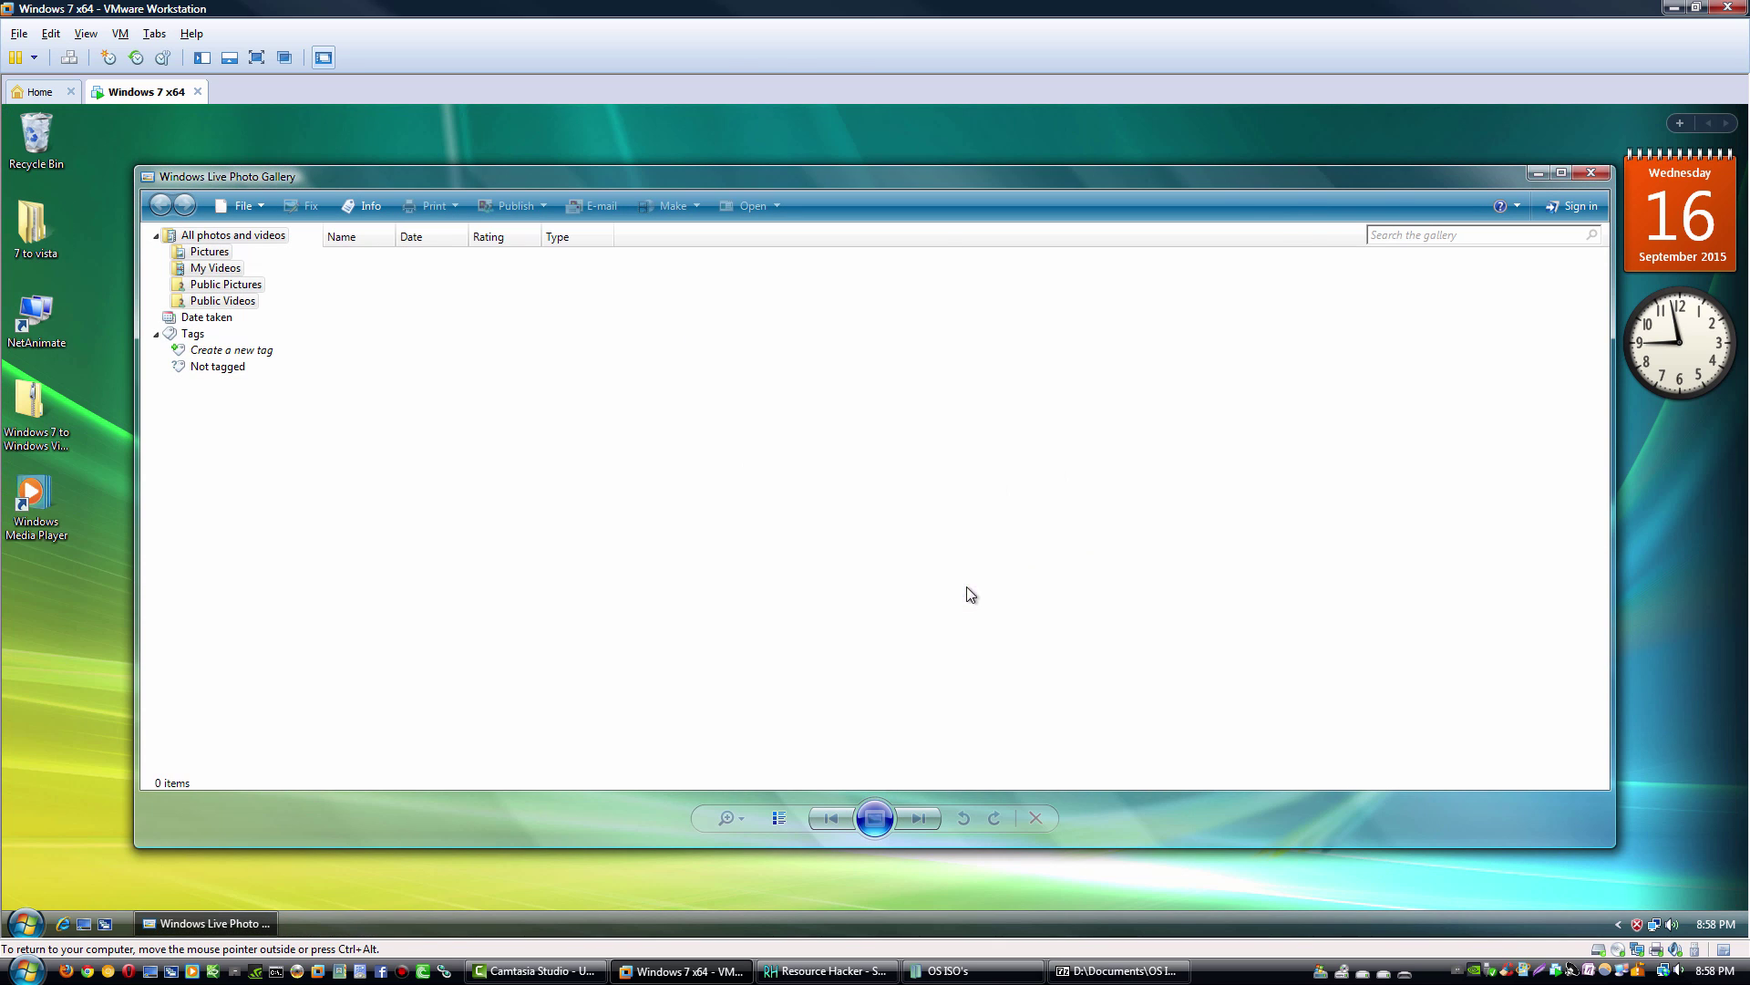
left_click(210, 252)
left_click(1591, 173)
key("super")
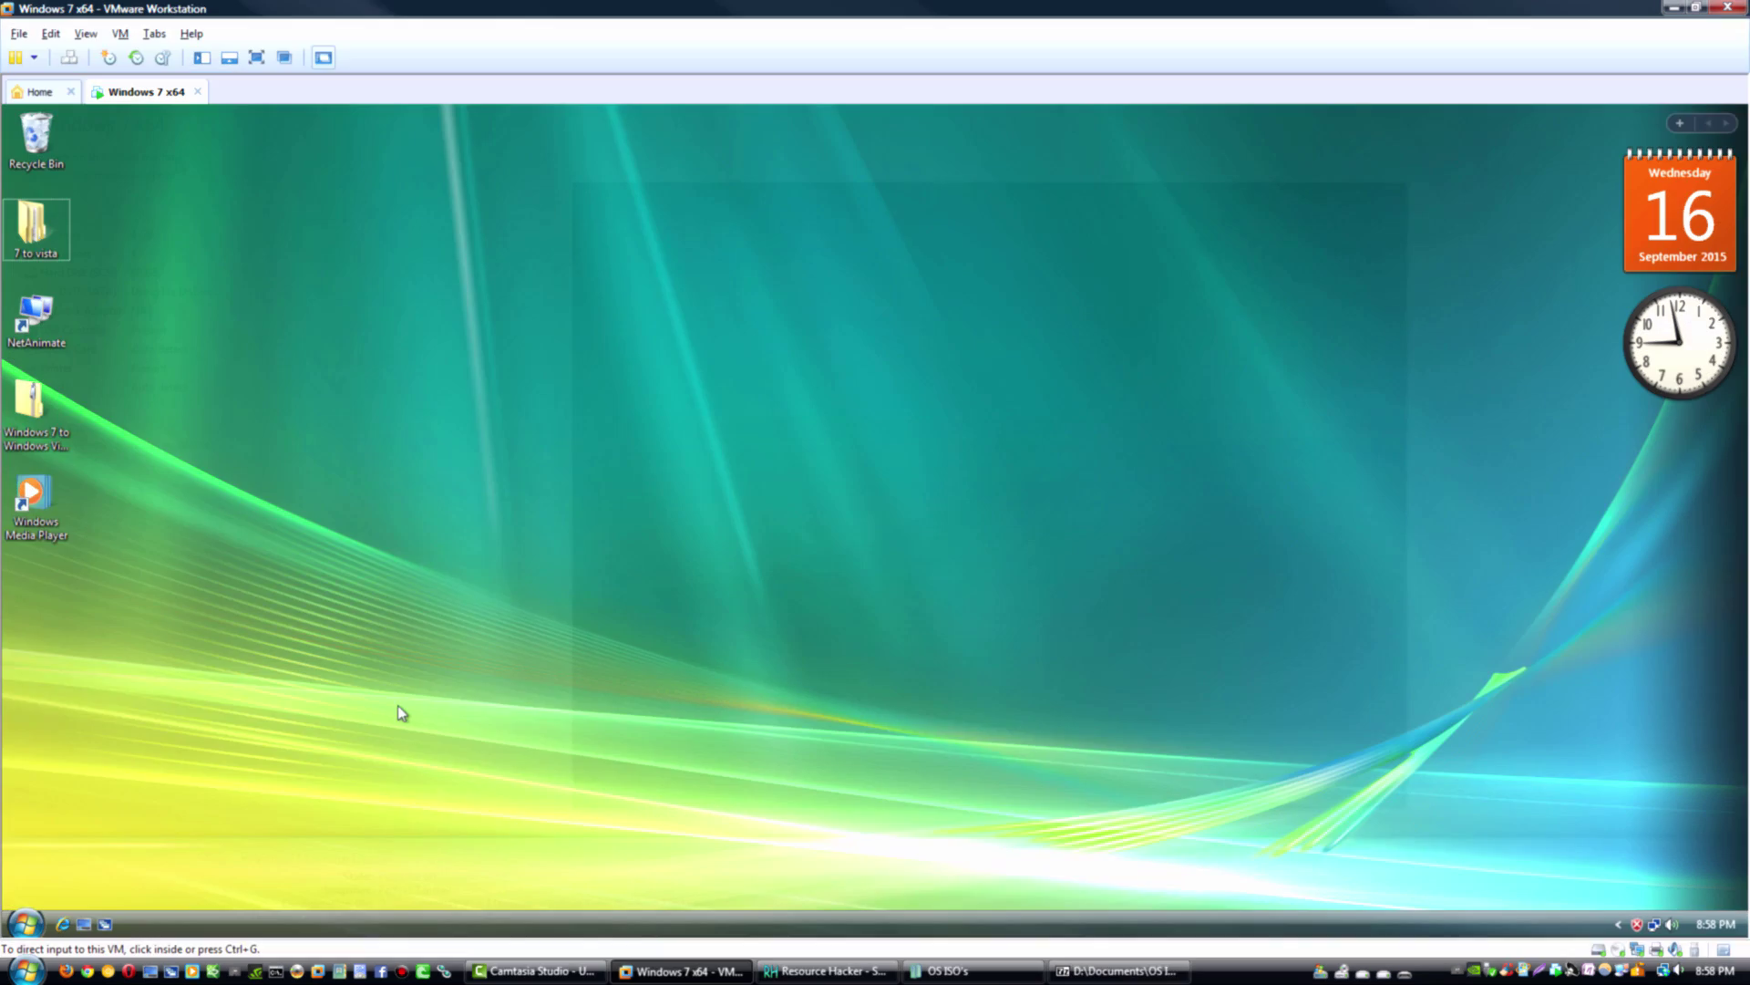